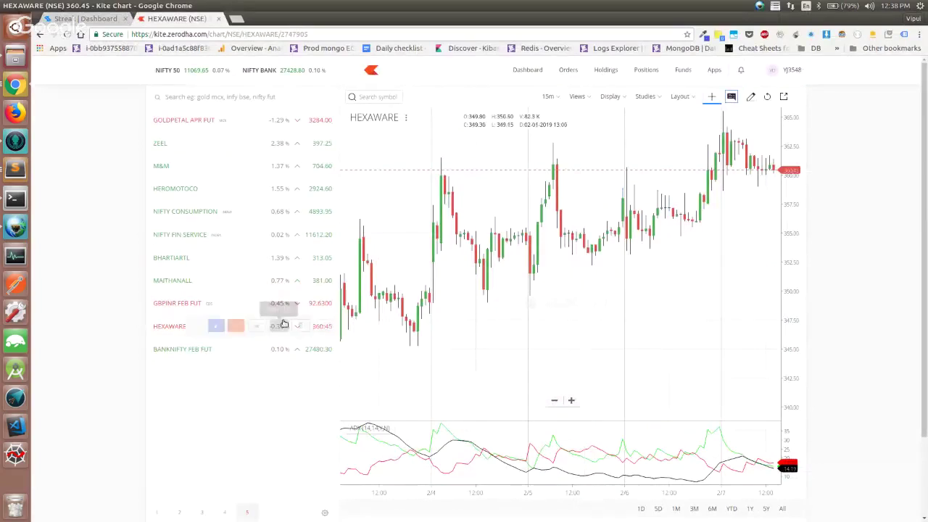
Step: Open the Streak technicals for MARUTI from watchlist 1
click(220, 513)
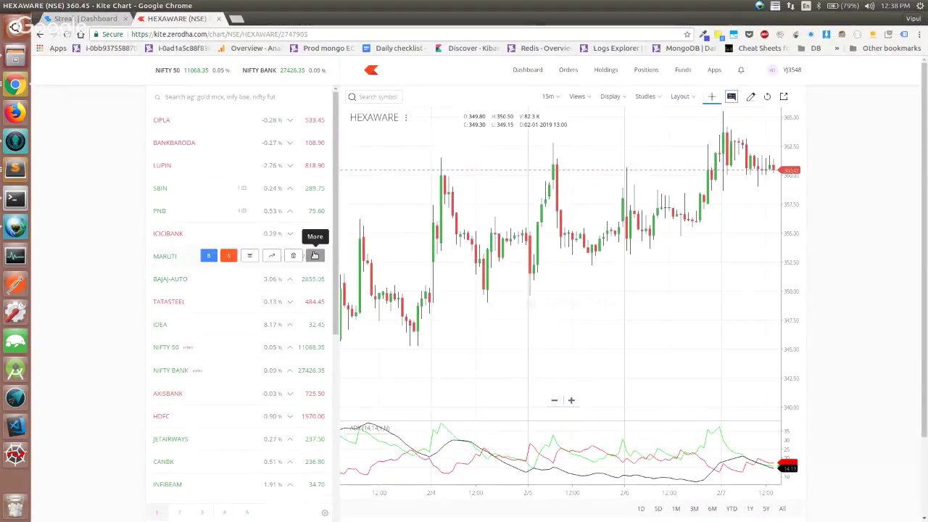
click(314, 256)
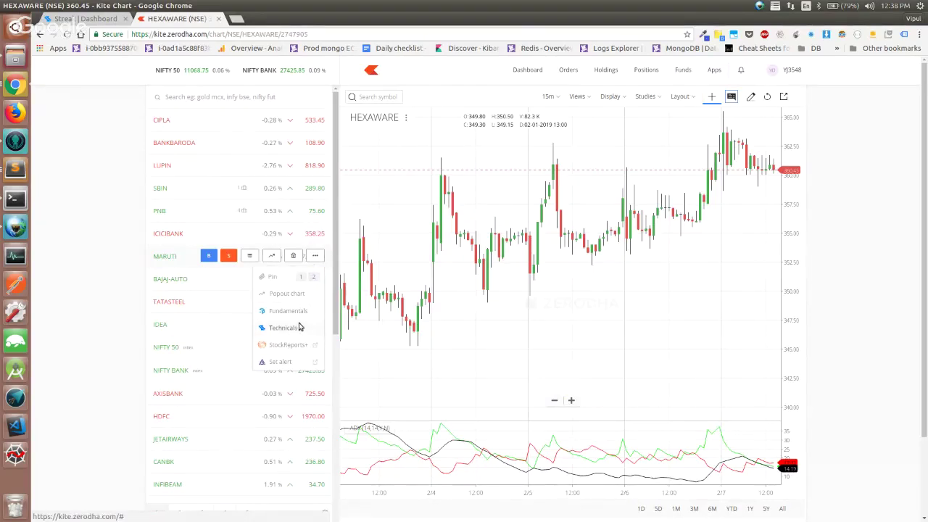
click(299, 327)
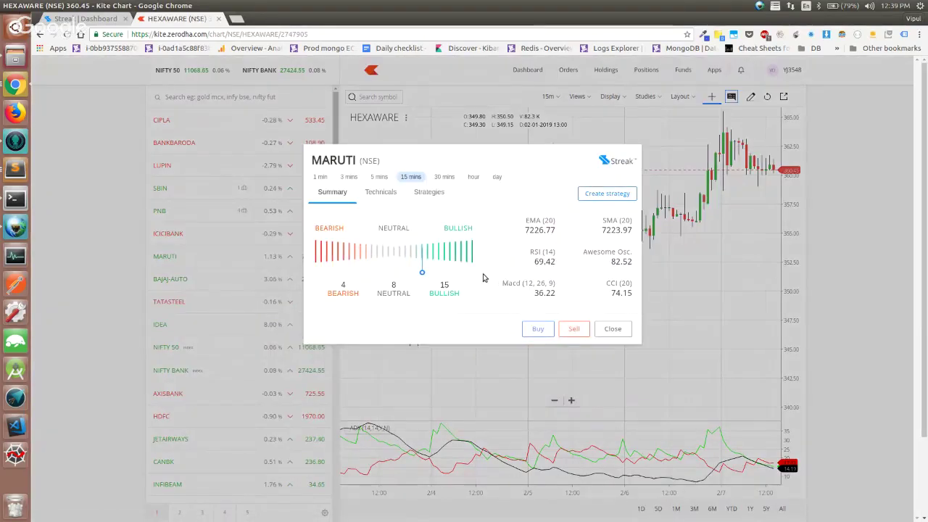
Step: Compare MARUTI's technical summary across the 3, 5, 15 and 30 minute timeframes, ending on 30 mins
click(377, 179)
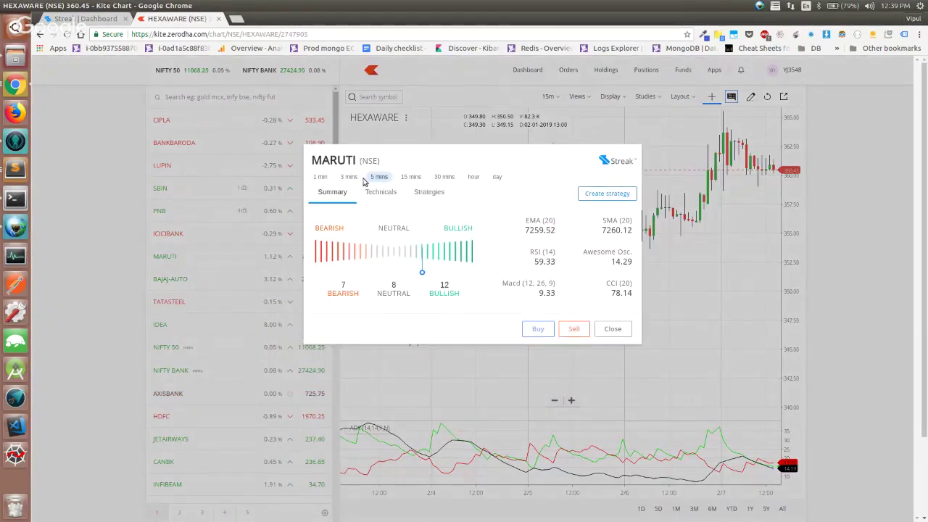
click(347, 178)
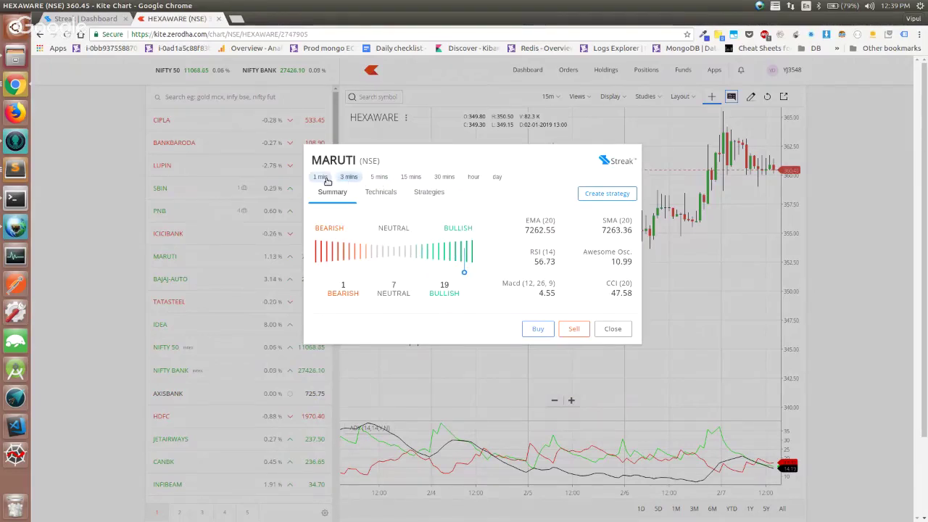
click(410, 177)
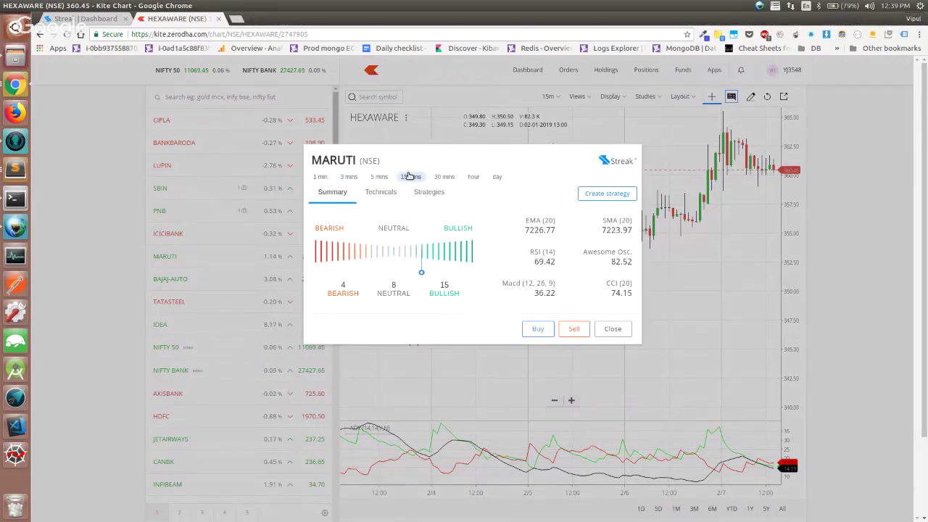
click(378, 177)
click(348, 177)
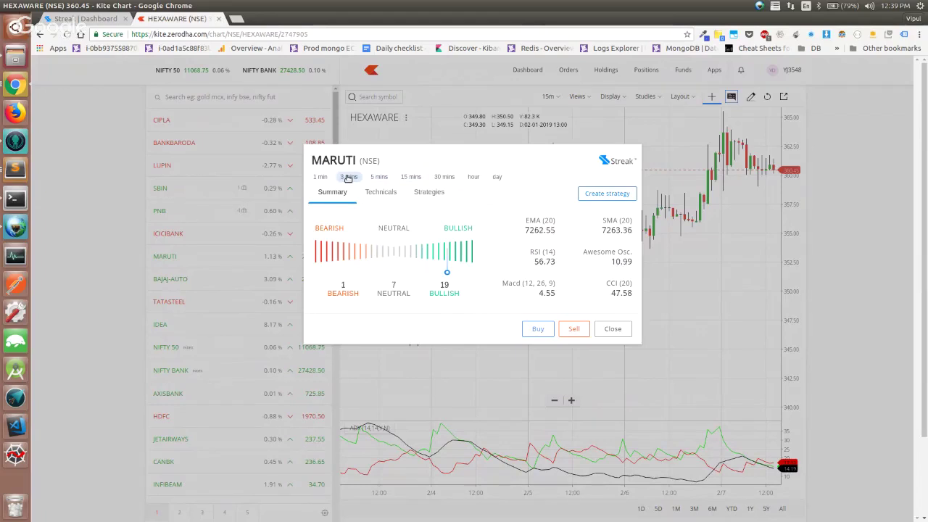
click(444, 177)
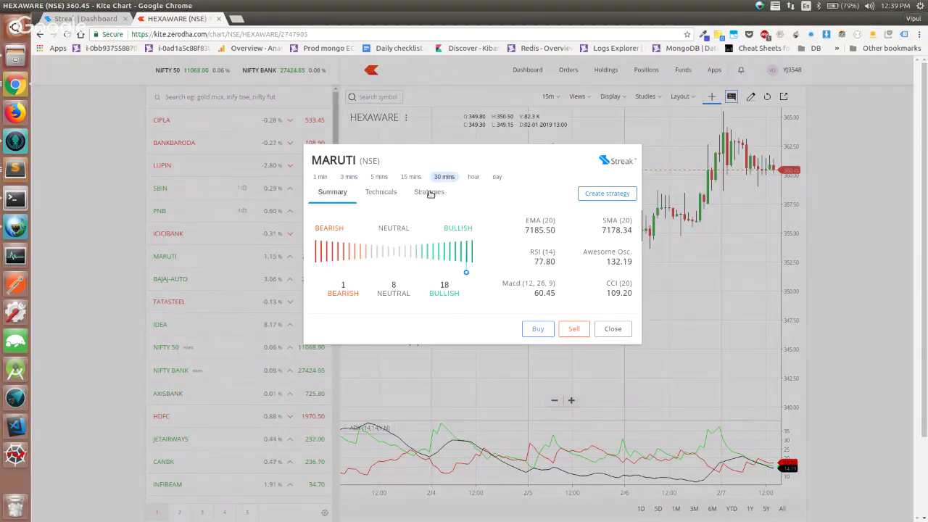
Step: Examine the sample strategies offered for MARUTI, including the bearish and bullish labels on DEMA Short and Momentum
click(429, 193)
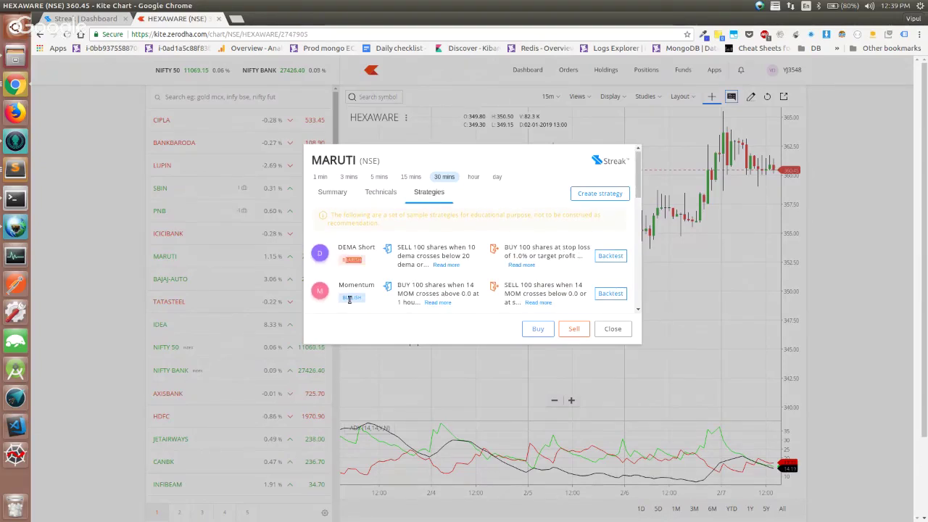
drag(346, 298, 359, 299)
scroll(466, 281, down, 3)
scroll(467, 281, up, 3)
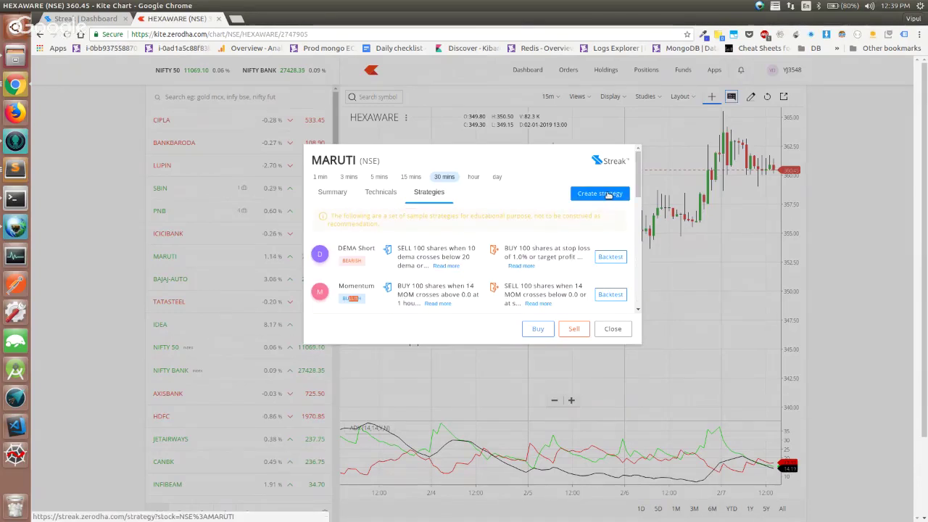
Step: Open the DEMA Short sample strategy's backtest for MARUTI, and close the technicals window on the Kite chart page
click(609, 258)
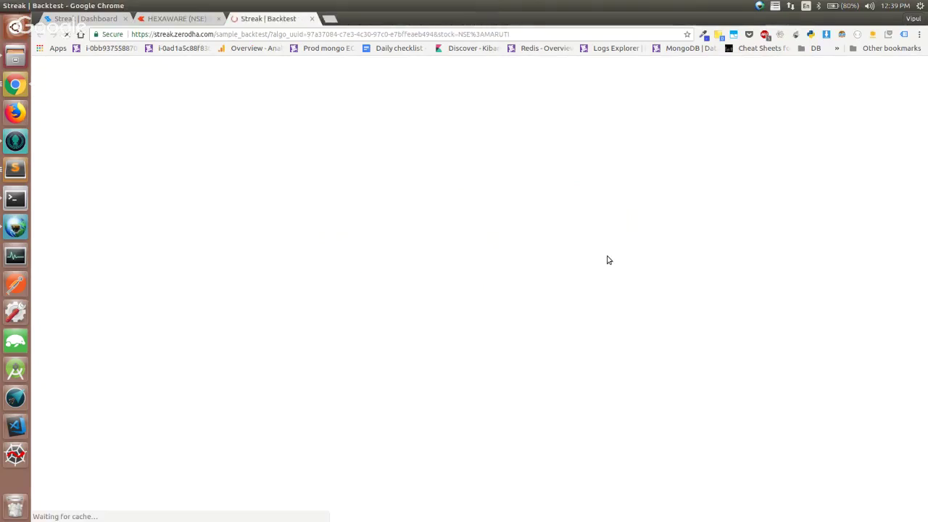
key(ctrl+shift+Tab)
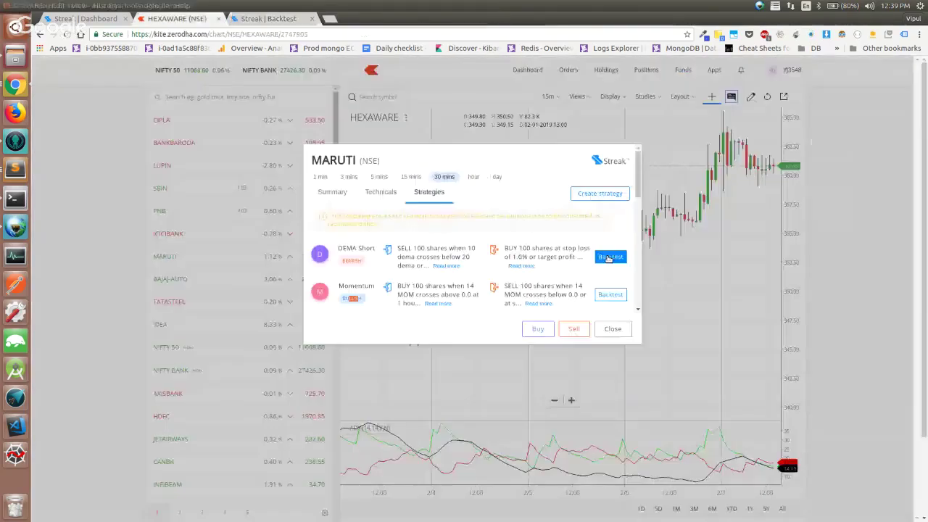
click(613, 329)
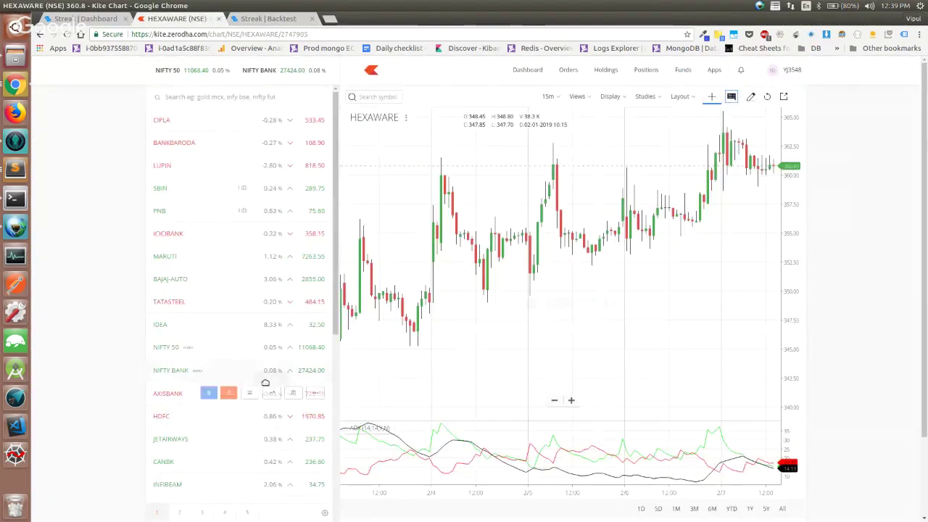
Step: Open the technicals of NIFTY FIN SERVICE from watchlist 5 and view its oscillators and moving averages on the 15 mins timeframe
scroll(264, 383, down, 5)
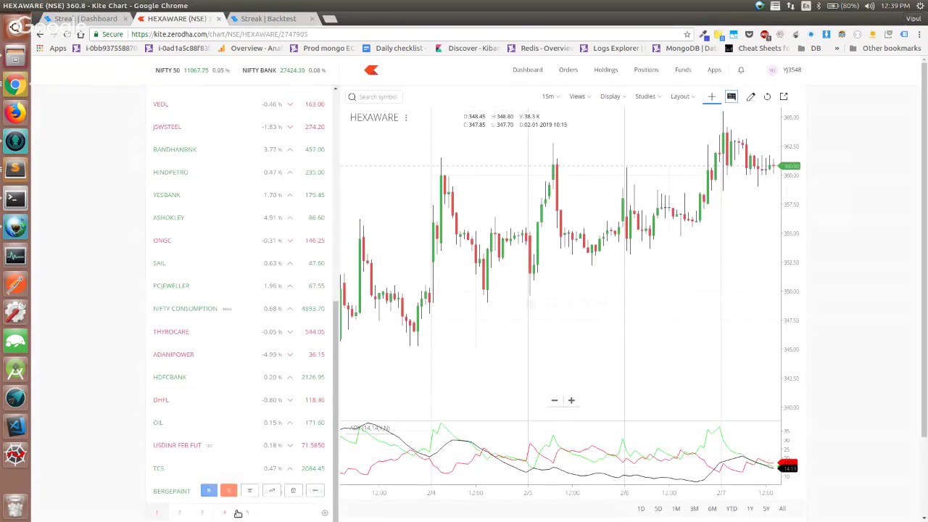
scroll(239, 268, up, 5)
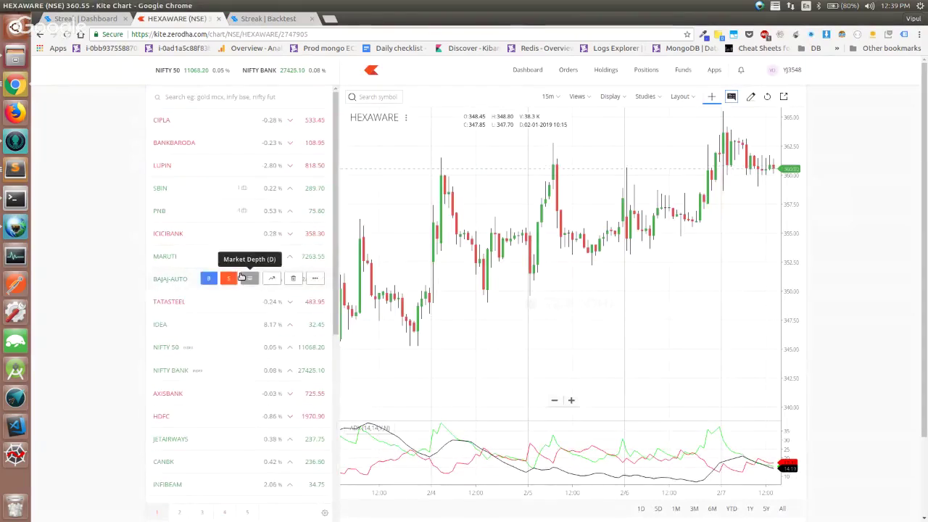
click(246, 512)
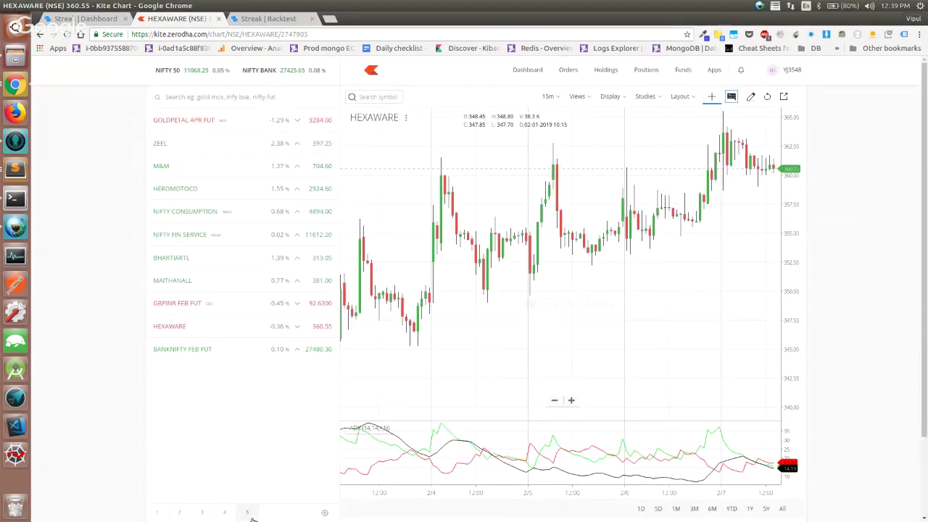
click(322, 234)
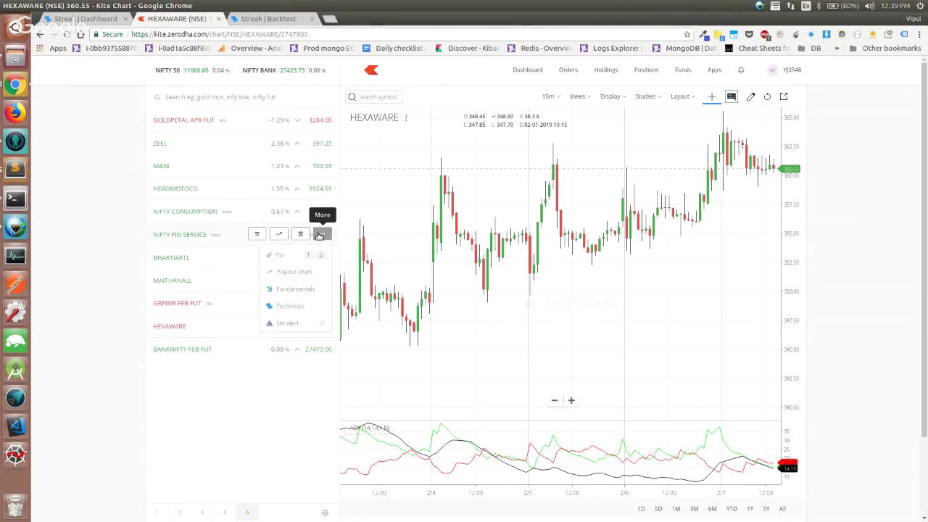
click(296, 306)
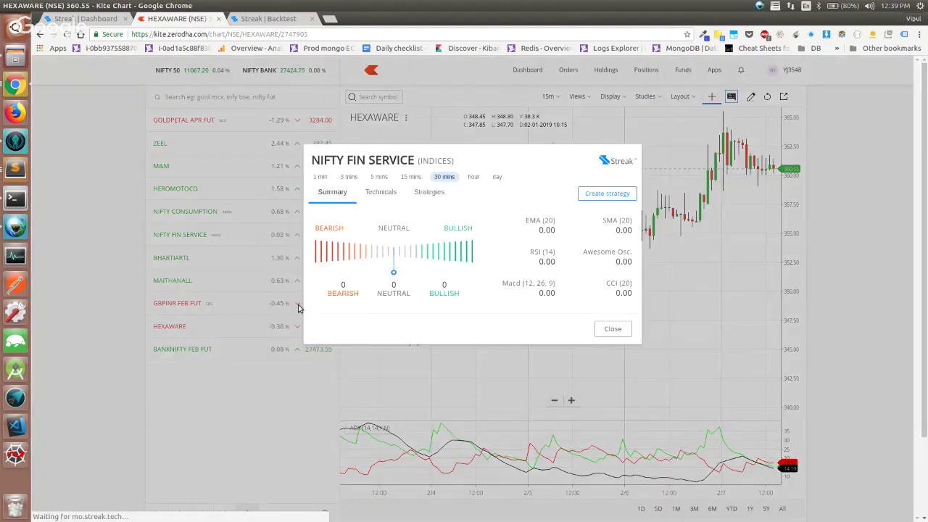
click(410, 176)
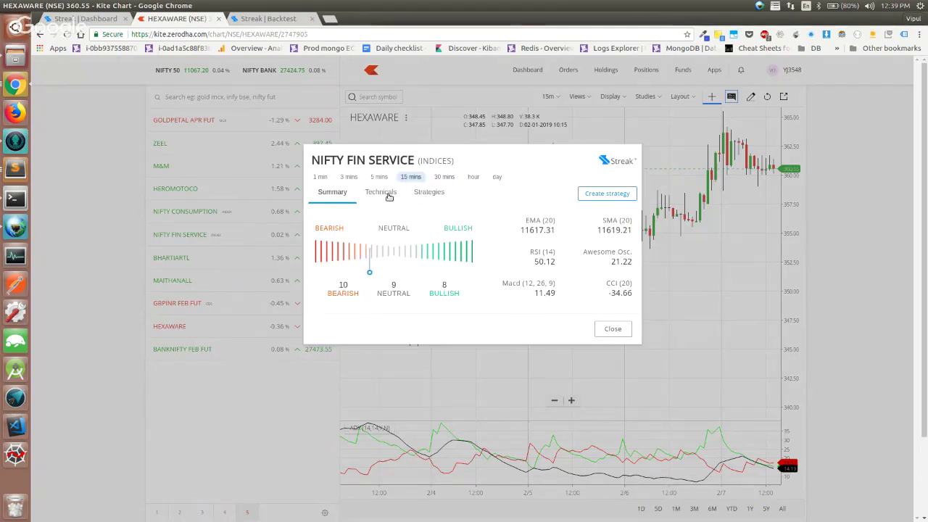
click(382, 193)
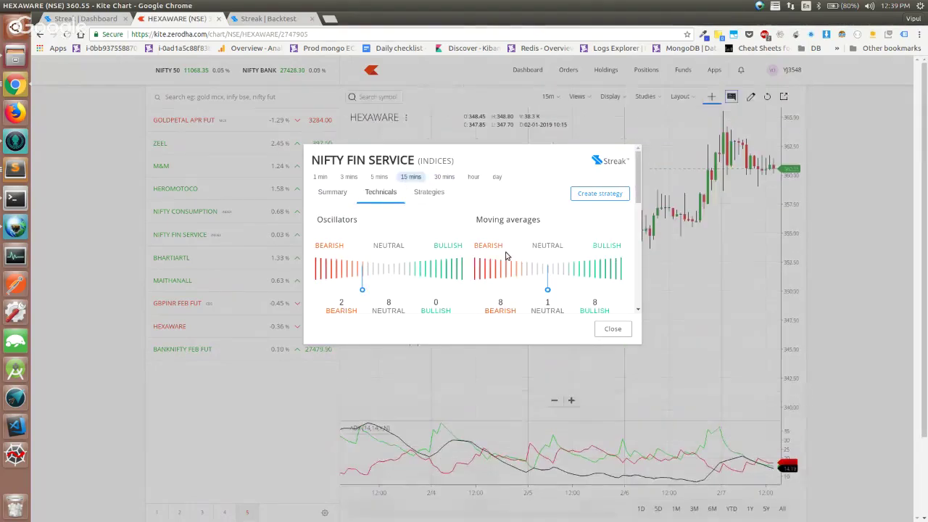
Step: Switch to the presentation slideshow and advance to the "Quick intro to charts" slide
key(alt+Tab)
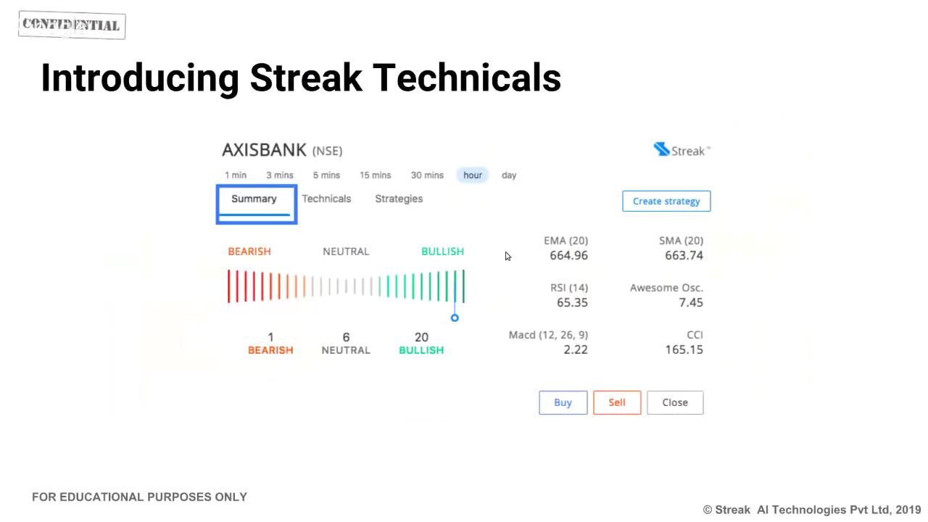
key(Right)
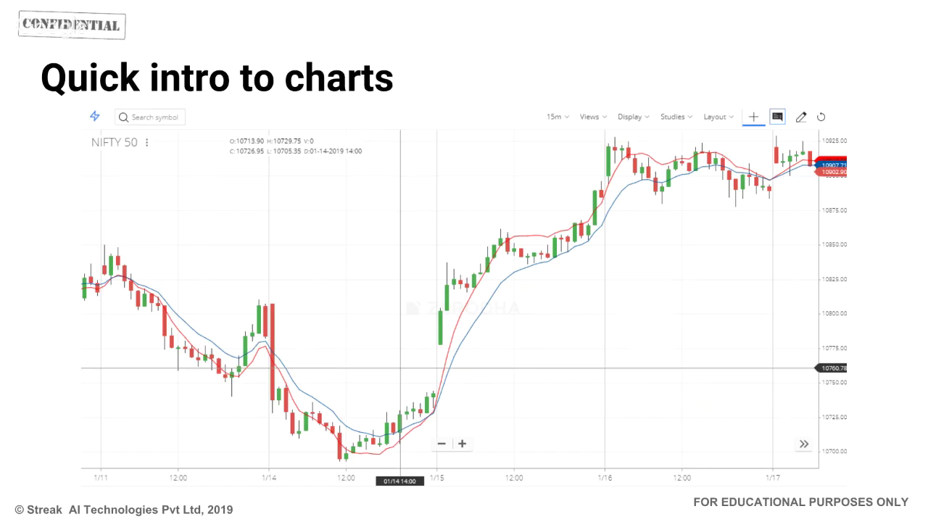
Step: Switch back to the Kite browser window and close the NIFTY FIN SERVICE technicals
key(super+w)
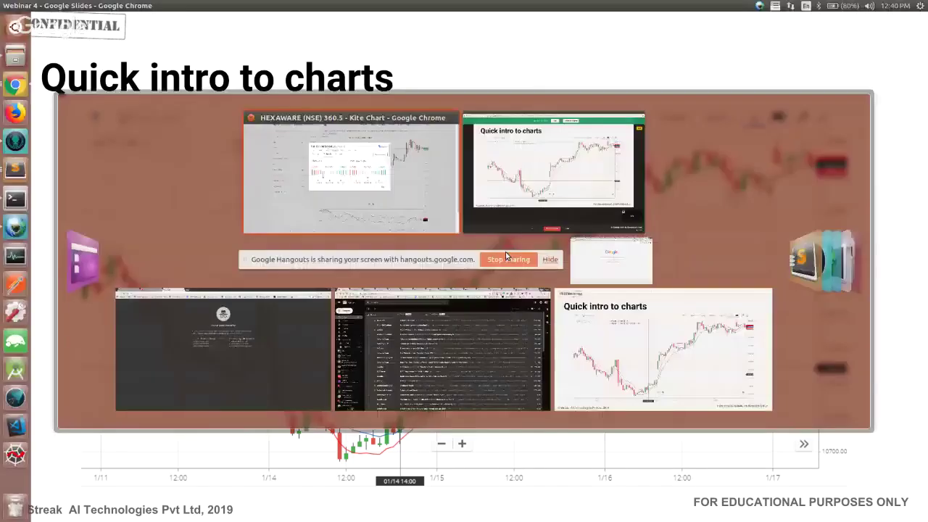
click(506, 251)
key(ctrl+Tab)
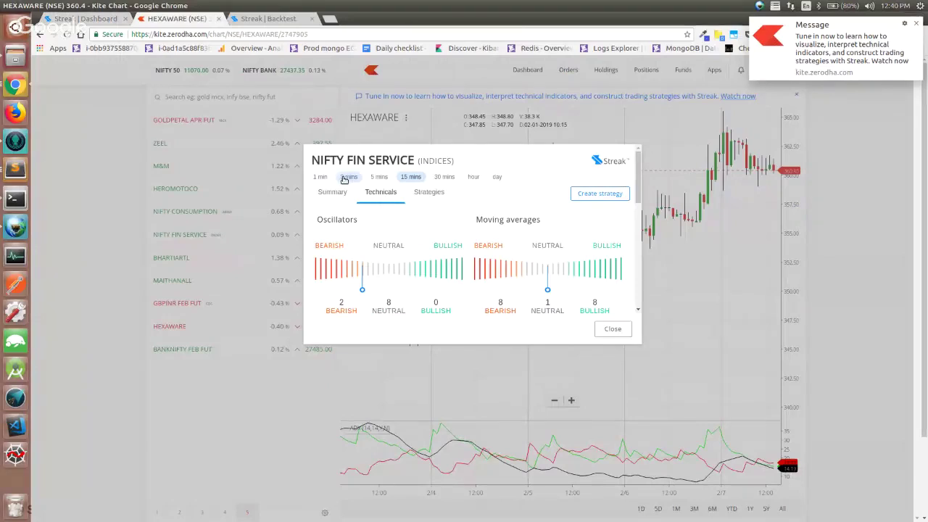
click(625, 331)
key(ctrl+shift+Tab)
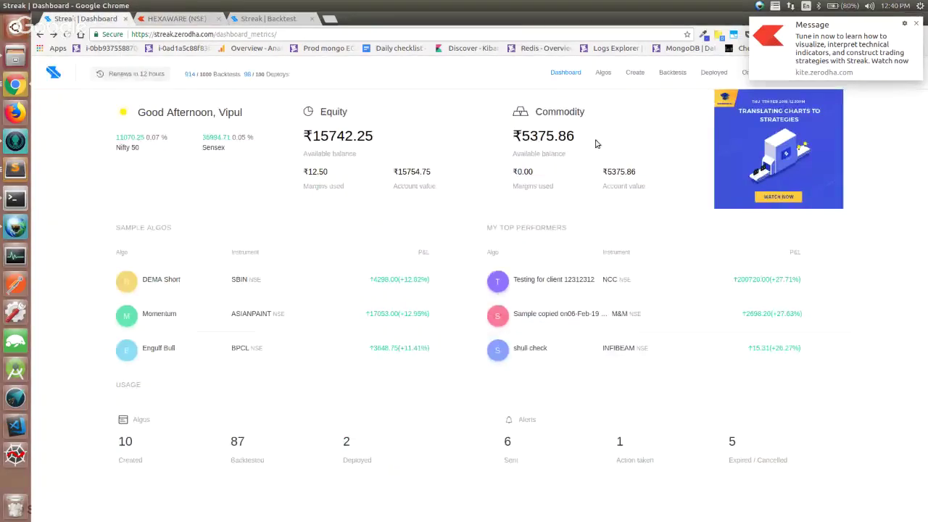
key(ctrl+Tab)
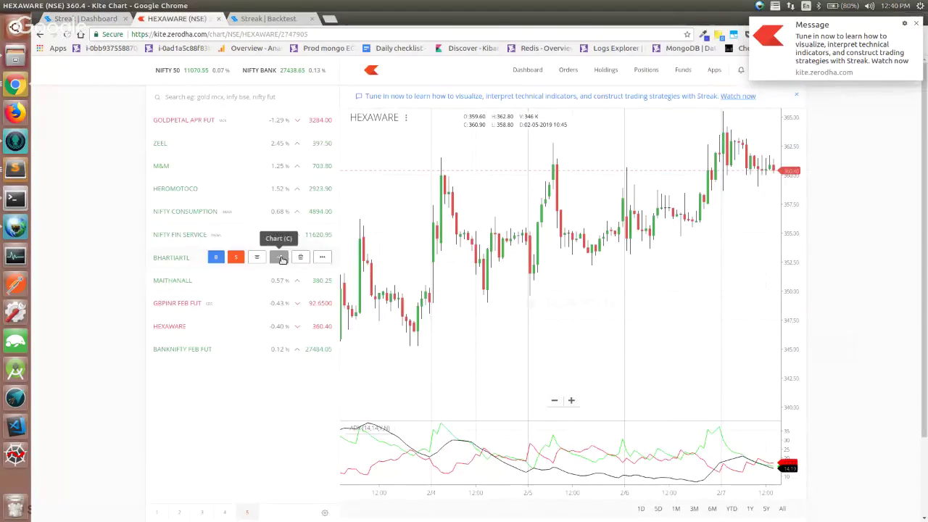
Step: Open the BHARTIARTL chart from the watchlist and pop it out into its own browser tab
click(281, 258)
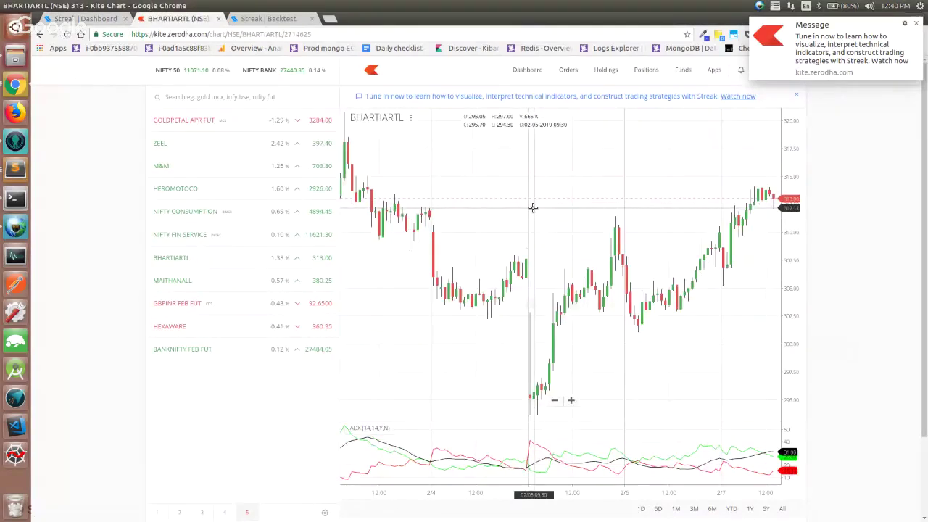
click(572, 401)
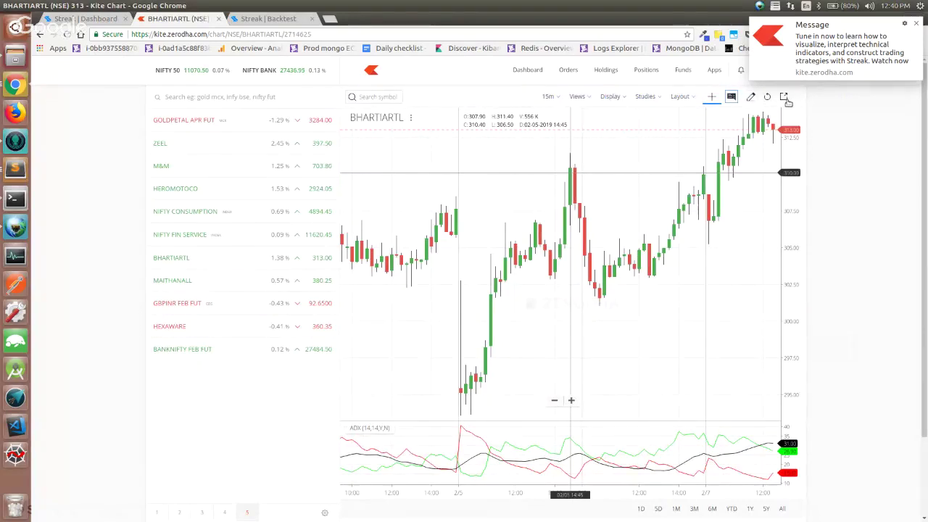
click(789, 103)
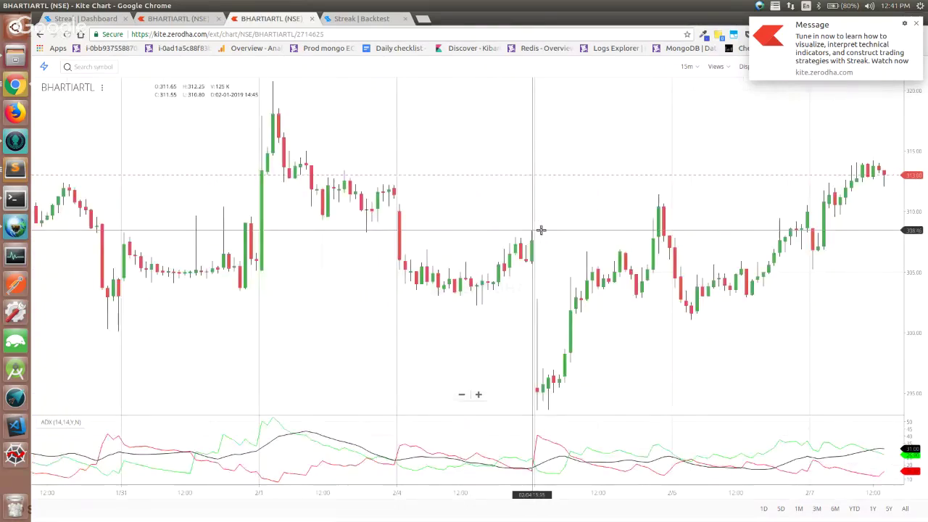
Step: Set the popped-out BHARTIARTL chart to the 15 Min interval and magnify the most recent session's candles
click(478, 395)
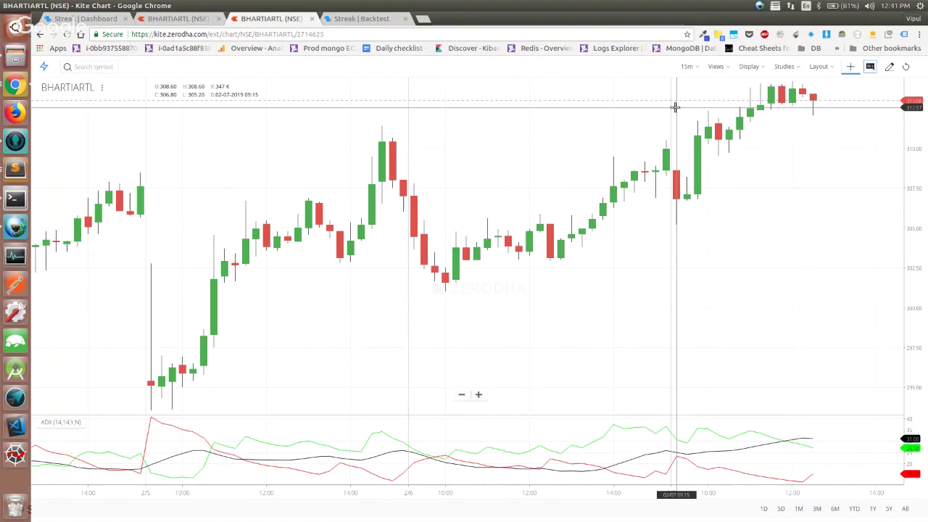
click(689, 67)
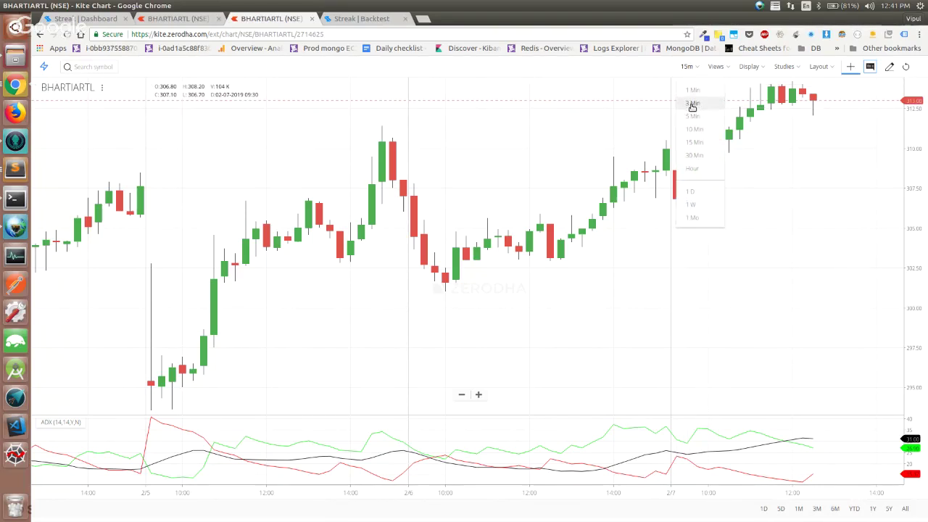
click(693, 142)
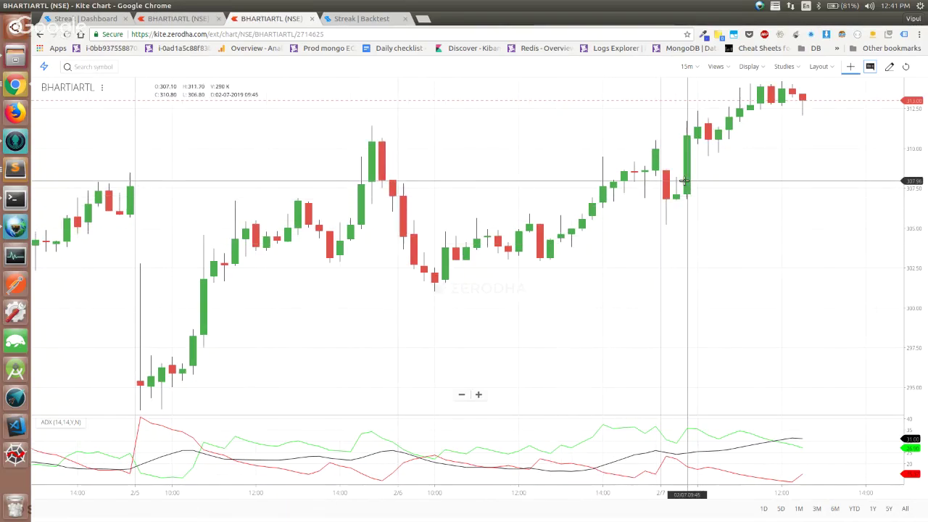
scroll(684, 181, up, 3)
scroll(609, 213, up, 2)
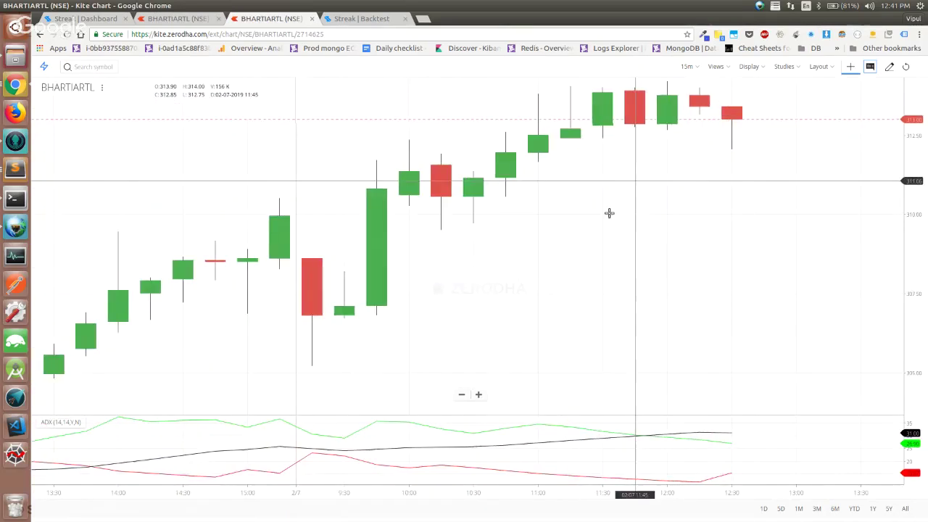
Step: Enlarge the browser page display by two zoom levels and return to the Kite tab with the watchlist
key(ctrl+plus)
key(ctrl+plus)
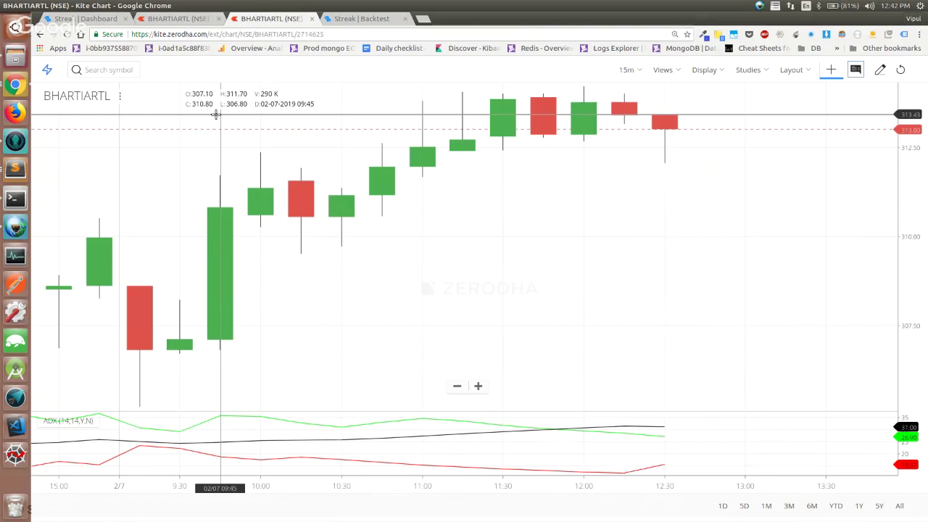
key(ctrl+Page_Up)
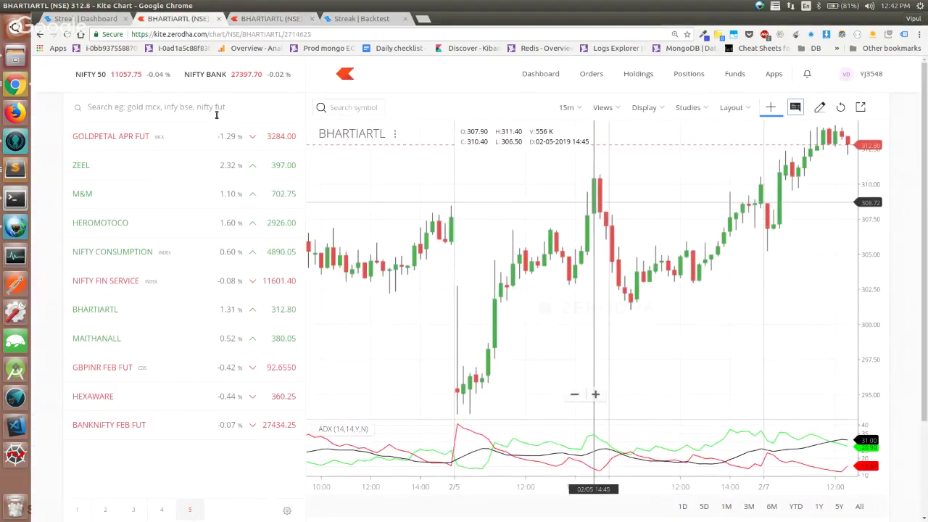
Step: Show the market depth for HEROMOTOCO in the watchlist
click(286, 222)
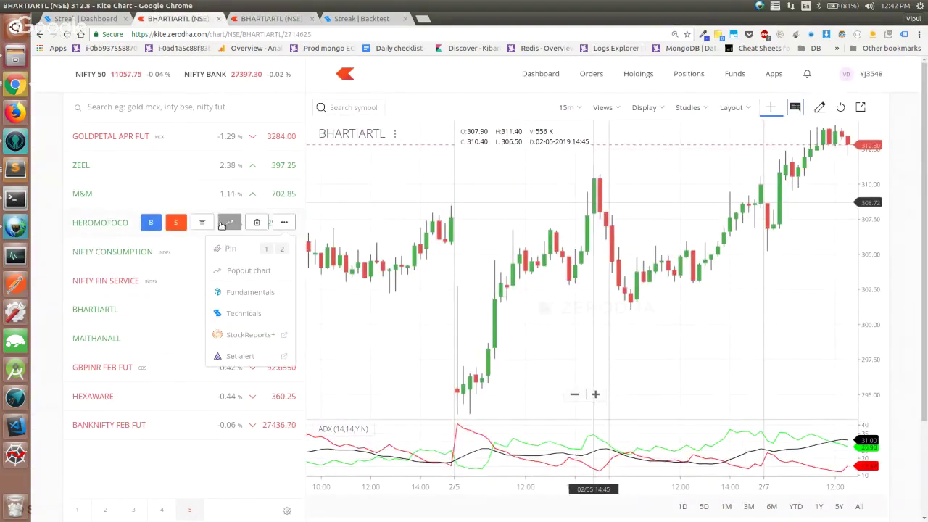
click(201, 222)
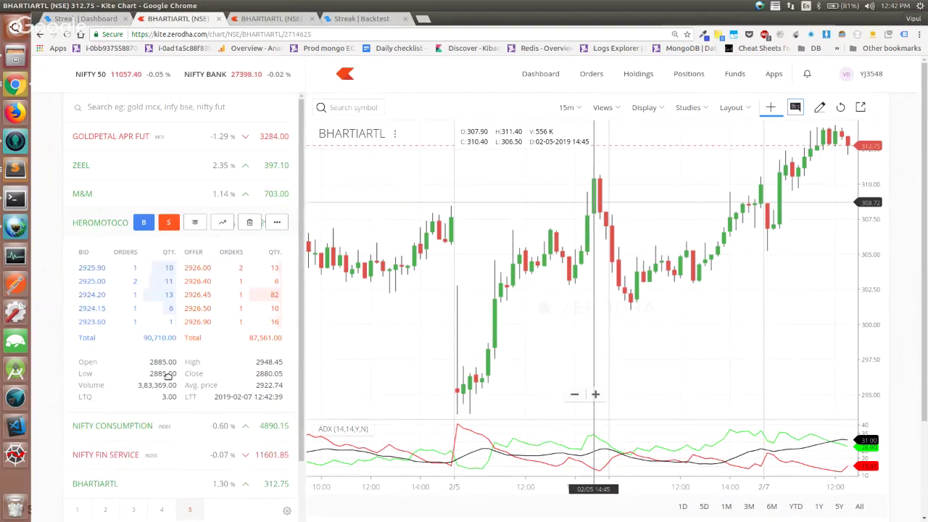
Step: Return to the popped-out BHARTIARTL chart and review the chart styles and display options available for it
key(ctrl+Tab)
text(2)
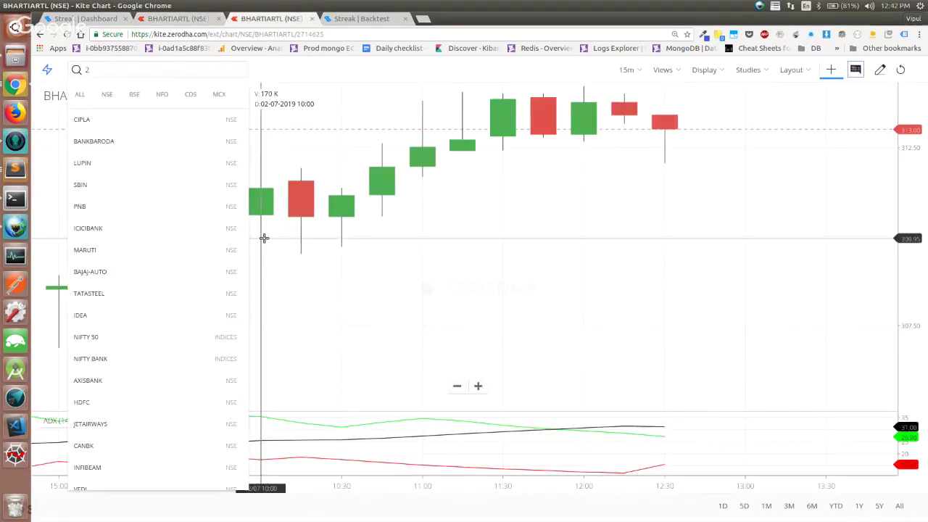
click(250, 241)
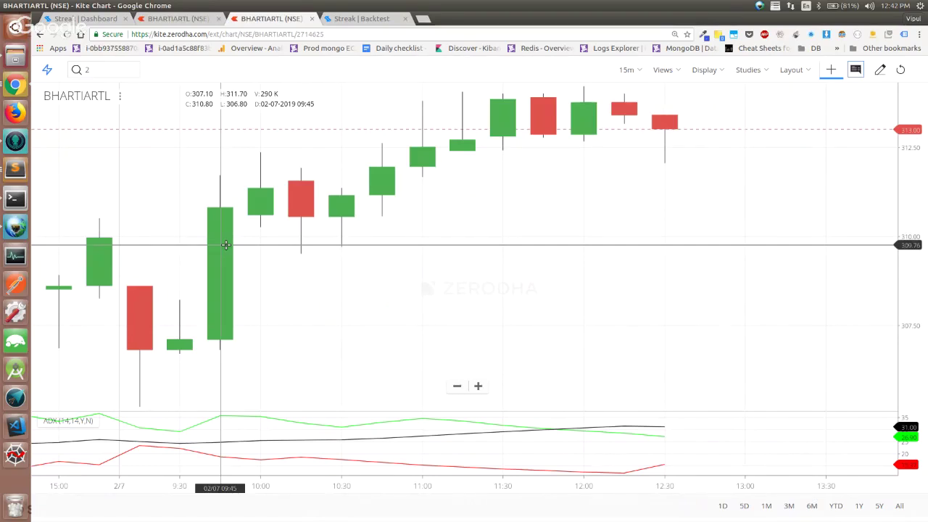
click(700, 70)
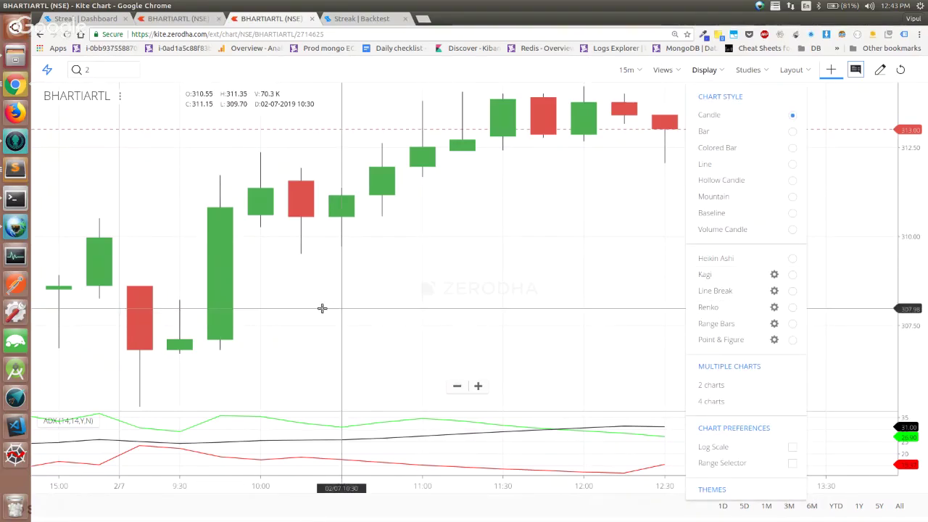
click(254, 288)
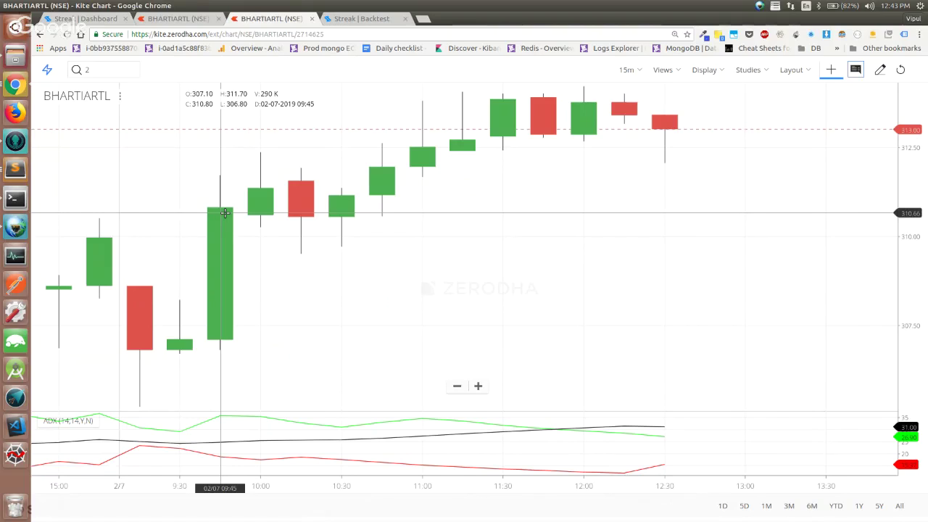
Step: Add a 50-period Moving Average study to the BHARTIARTL chart
click(754, 73)
click(757, 161)
text(sm)
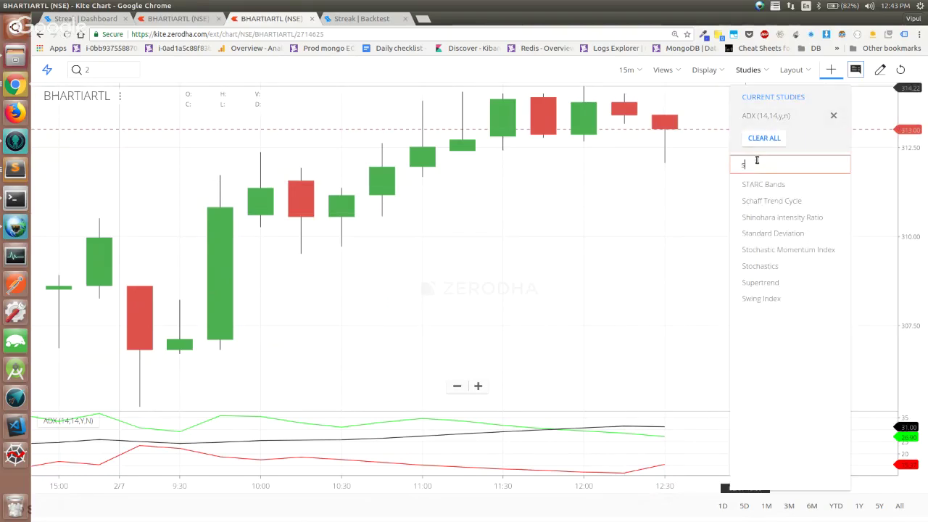
key(BackSpace)
key(BackSpace)
text(mov)
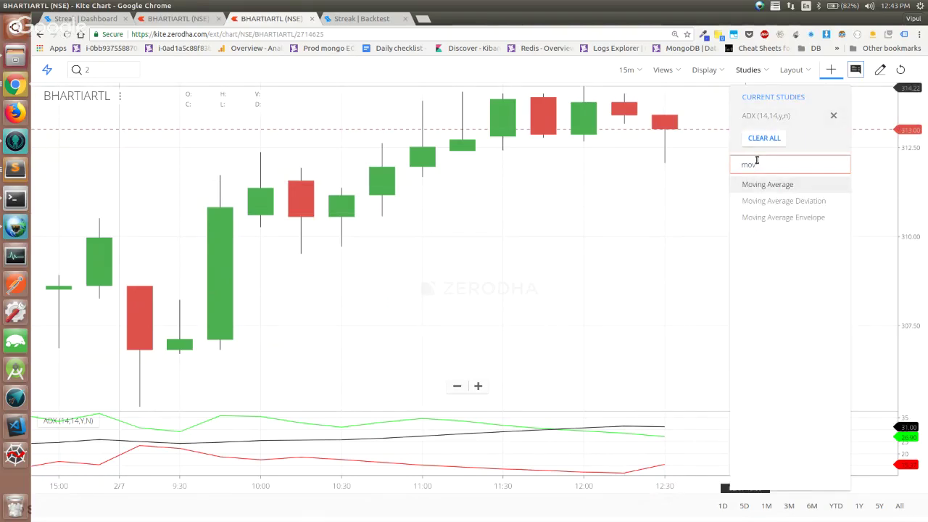
key(Return)
click(480, 377)
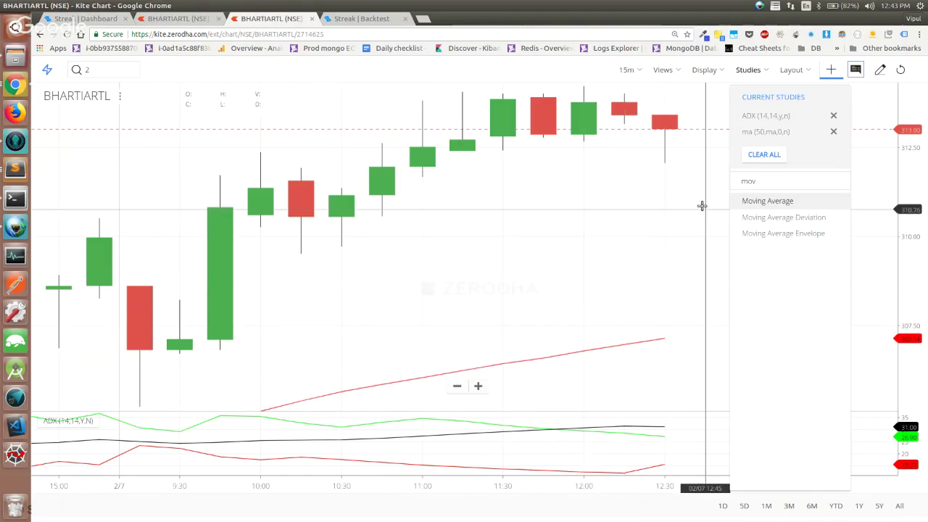
Step: Add a Supertrend study with settings 7 and 3 to the BHARTIARTL chart
click(770, 187)
key(BackSpace)
key(BackSpace)
key(BackSpace)
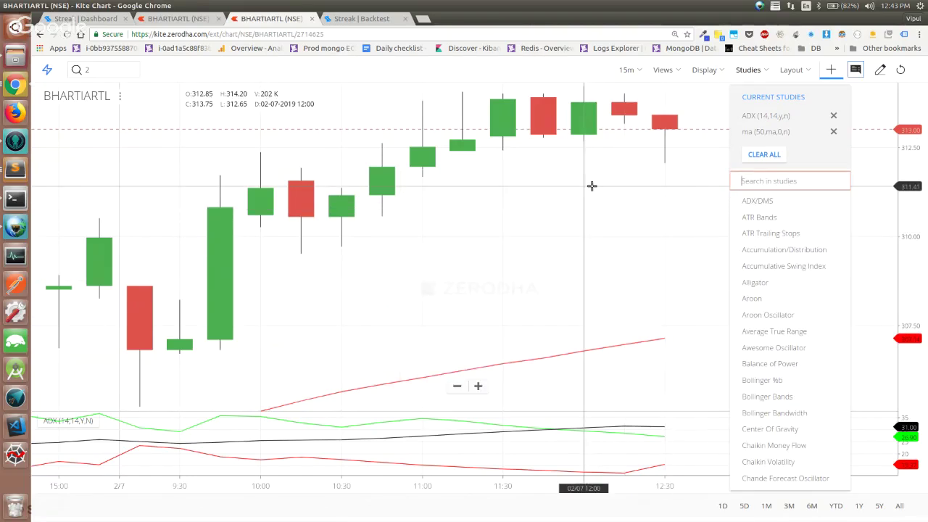
text(sup)
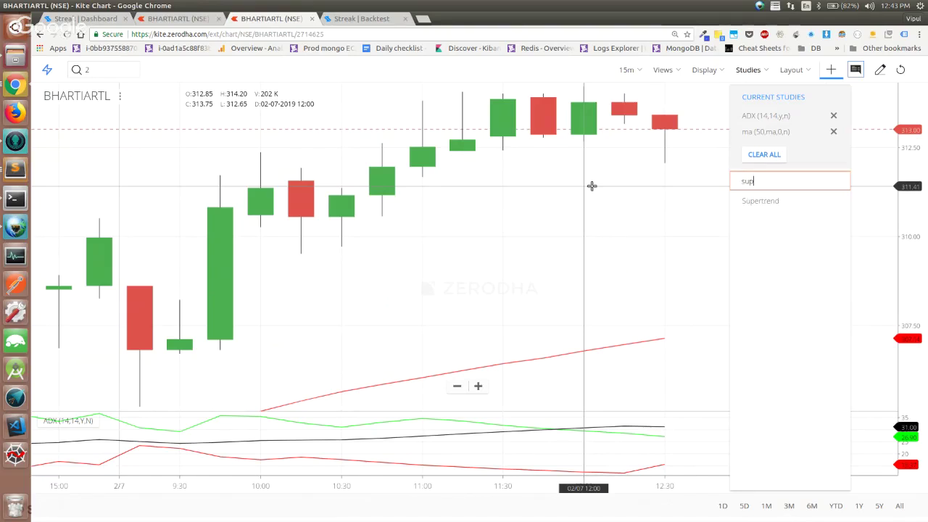
key(Return)
click(480, 277)
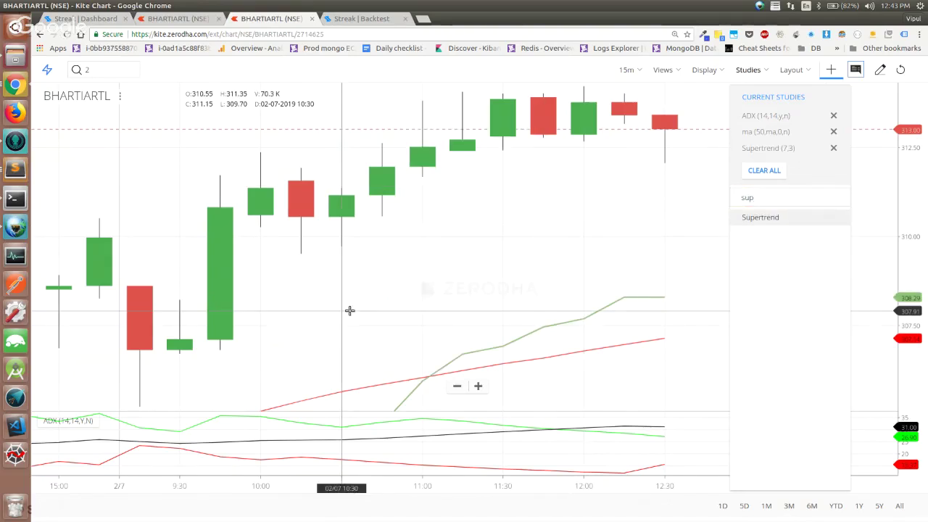
Step: Examine how the BHARTIARTL candles sit against the moving average and Supertrend lines, from earlier sessions up to the latest candle
scroll(350, 311, down, 4)
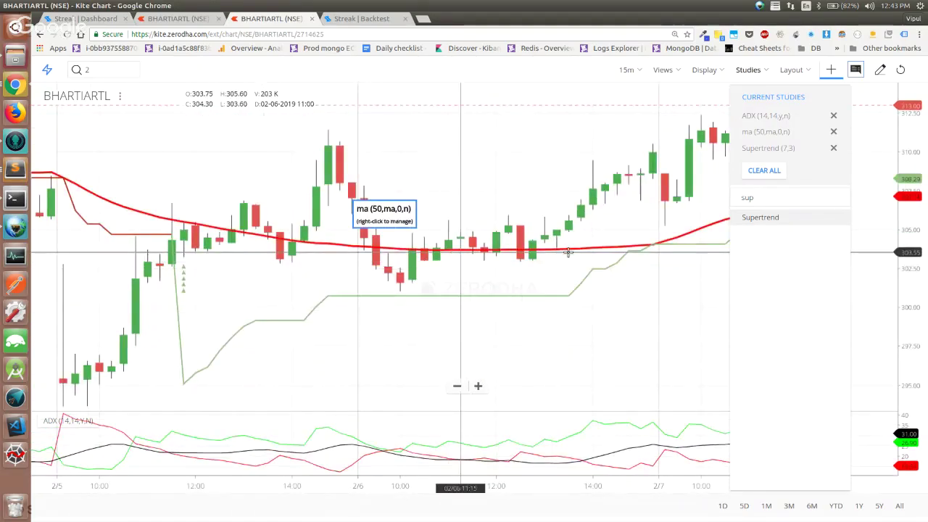
scroll(605, 230, up, 3)
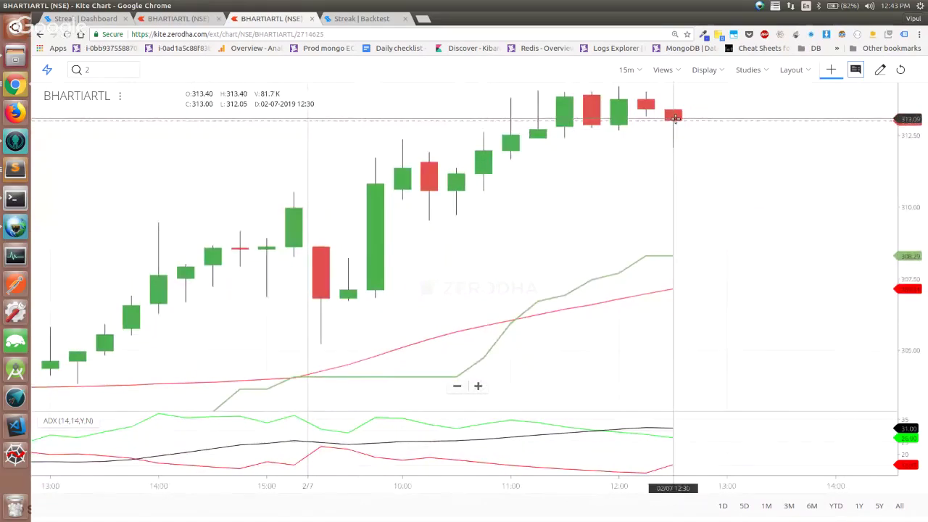
scroll(675, 120, up, 2)
scroll(675, 120, up, 2)
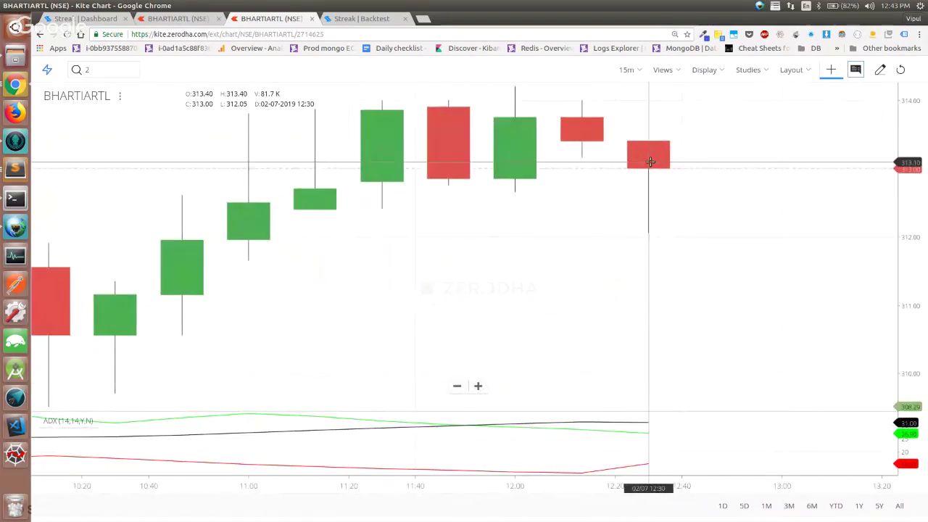
scroll(650, 162, down, 3)
scroll(651, 162, down, 2)
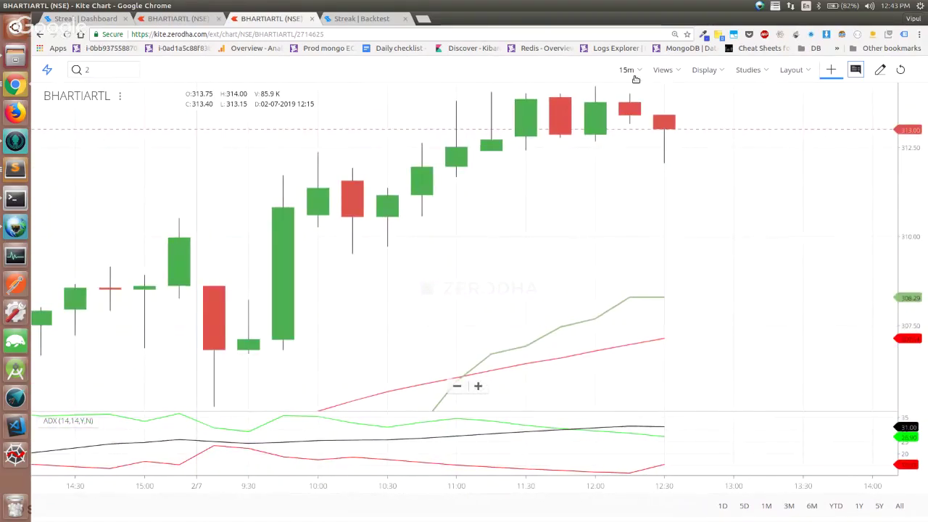
Step: Set the chart interval to 1 minute and load the TATAMOTORS chart from NSE
click(637, 78)
click(634, 99)
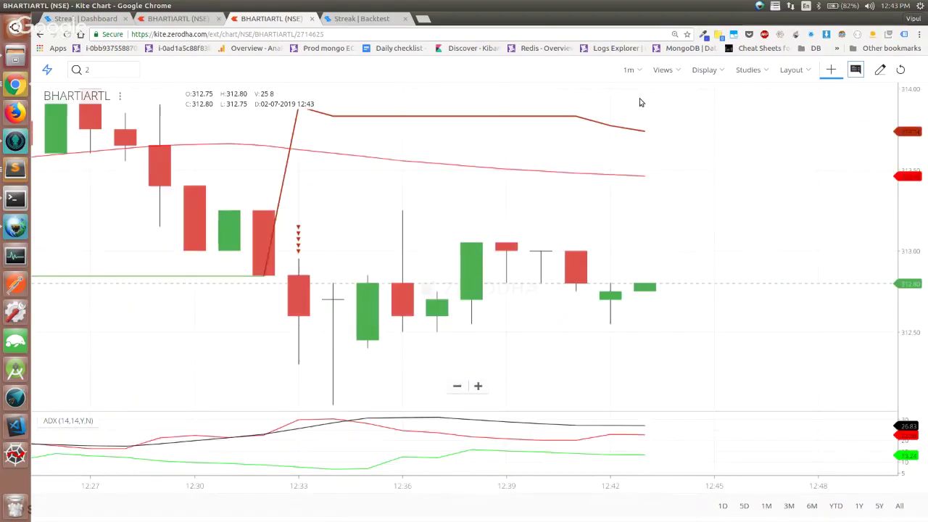
click(114, 73)
text(t)
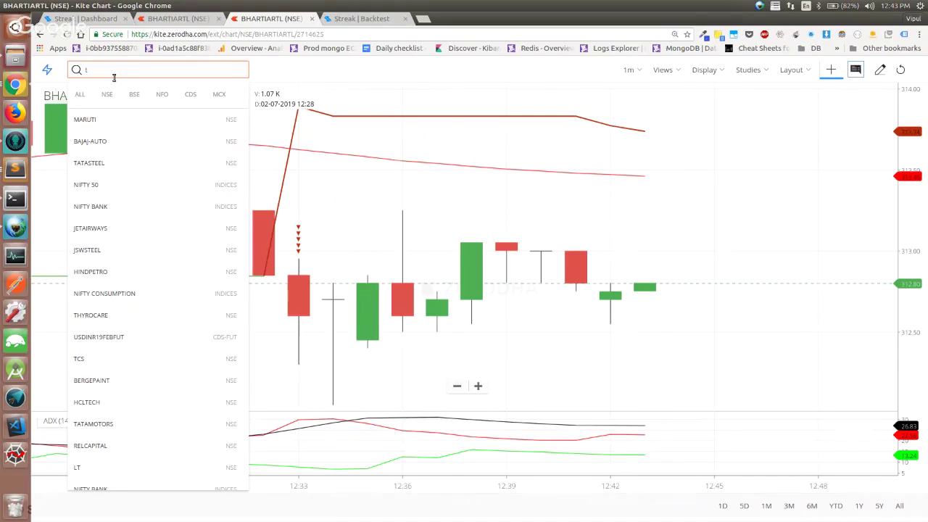
text(ata)
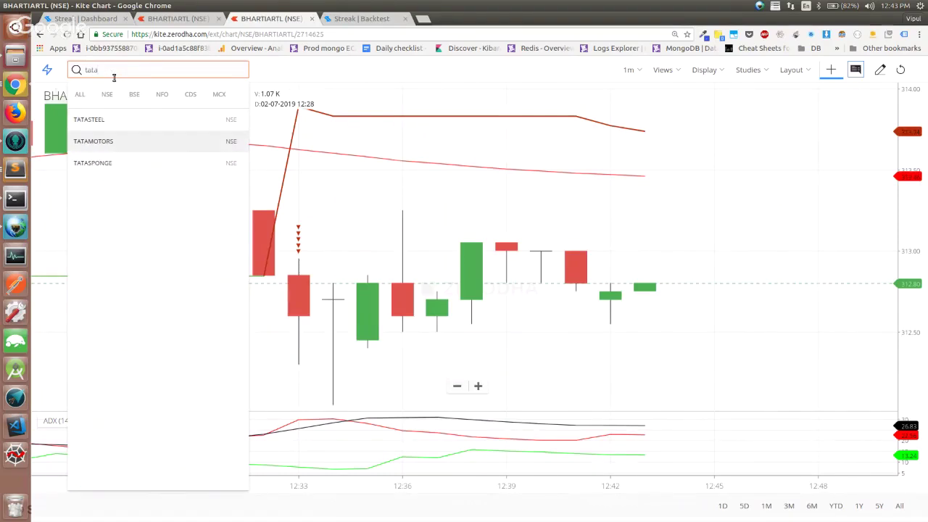
click(143, 139)
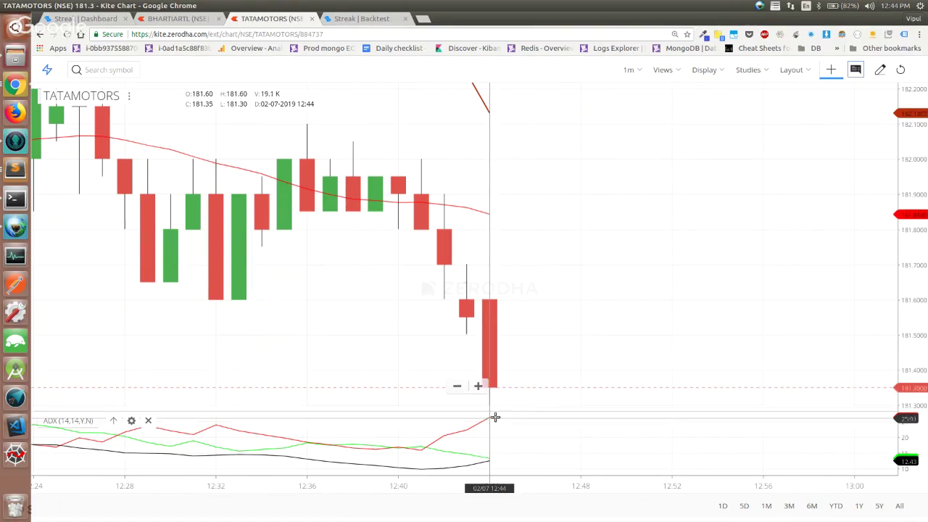
Step: Enlarge the ADX pane of the TATAMOTORS chart and review the settings of the ADX/DMS study
drag(494, 418, 497, 319)
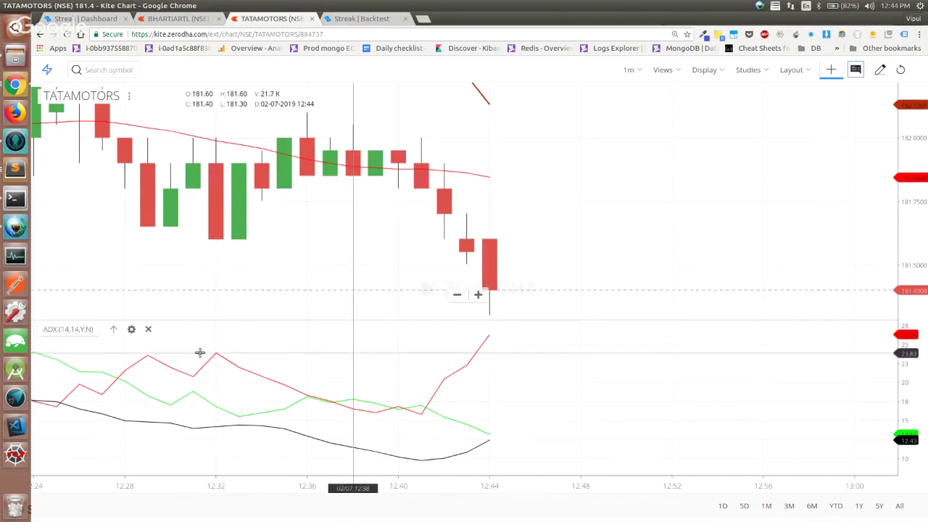
click(132, 329)
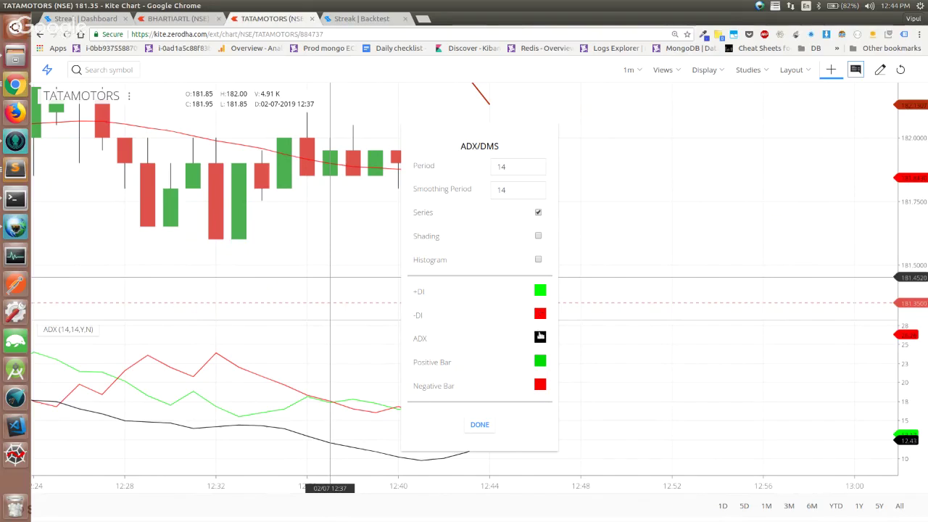
click(480, 426)
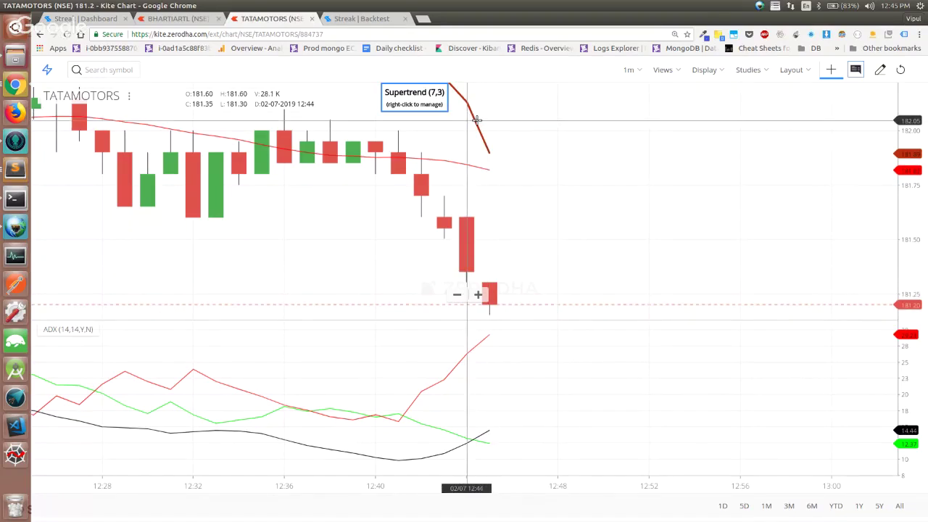
Step: Switch to the Webinar 4 Google Slides presentation and advance to the Reading technicals slide
key(super+w)
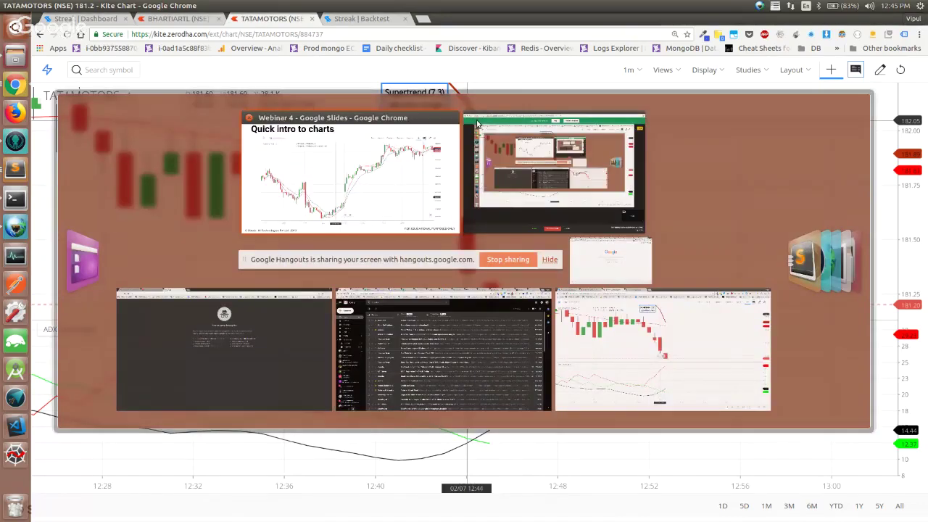
click(477, 124)
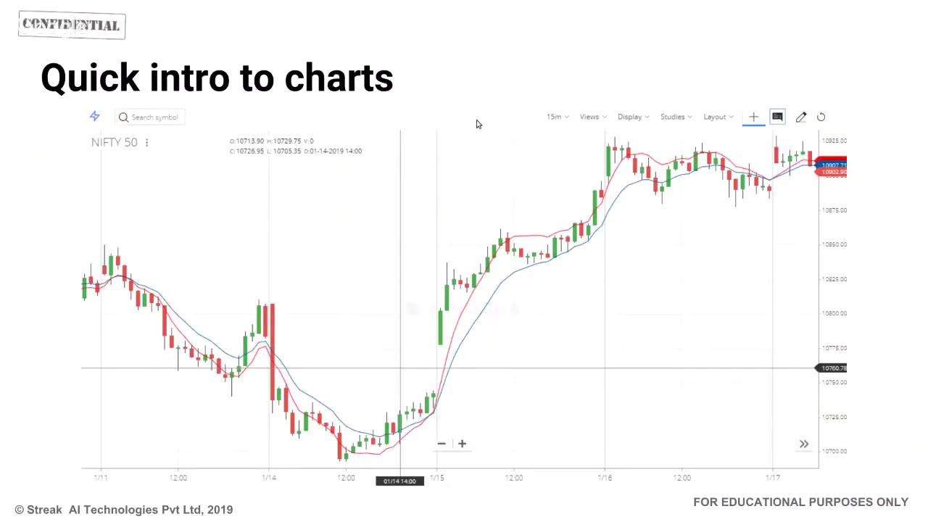
key(Right)
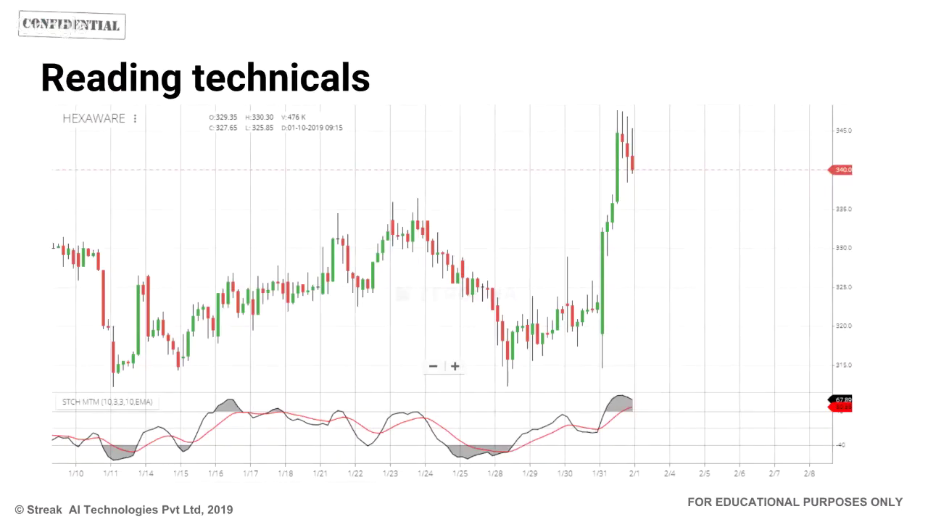
Step: Switch back to the Kite chart window and add a Stochastic Momentum Index study to the TATAMOTORS chart
key(alt+Tab)
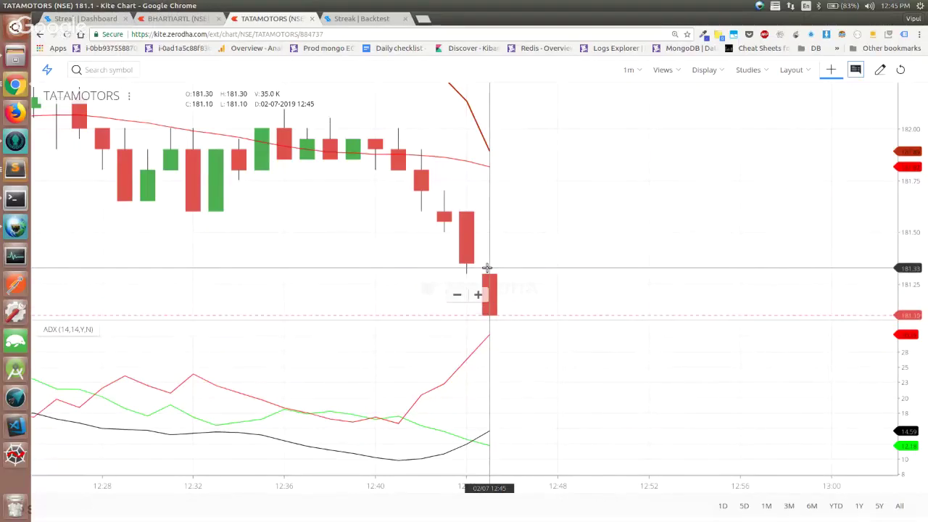
click(751, 76)
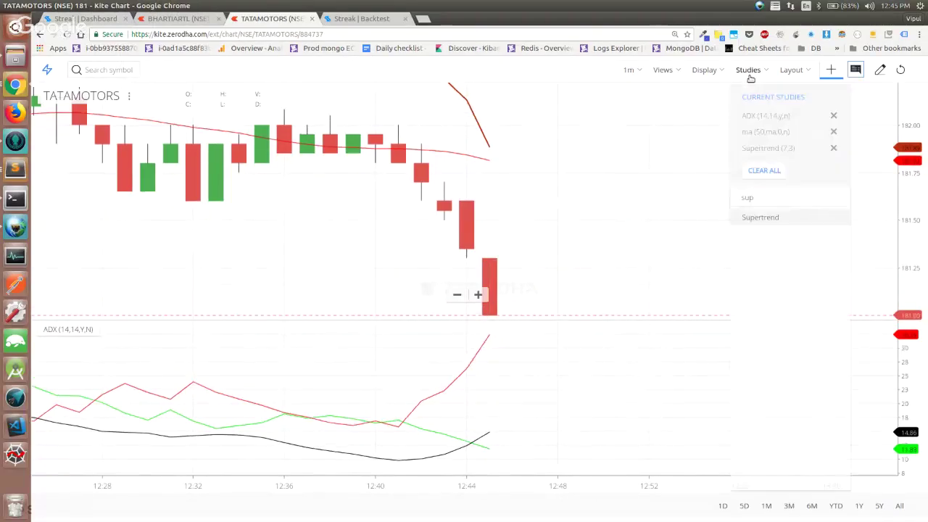
click(754, 196)
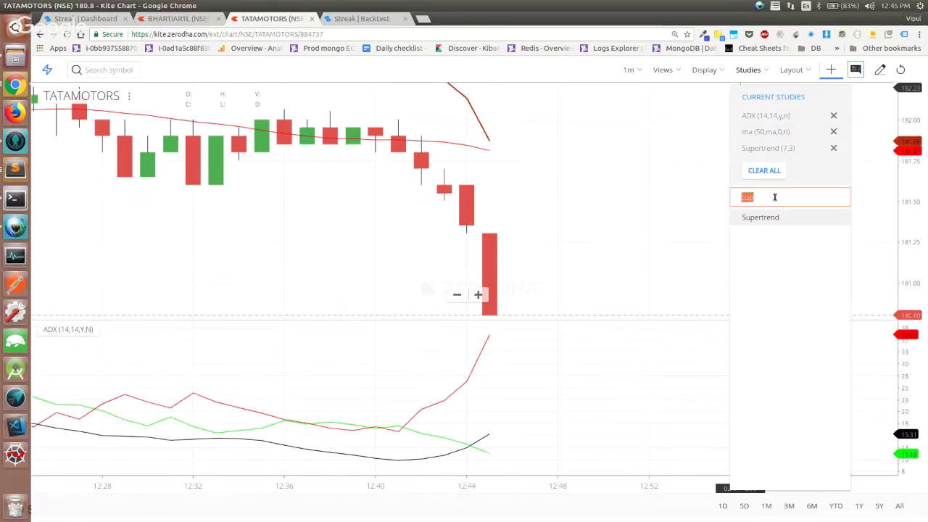
text(sto)
key(Return)
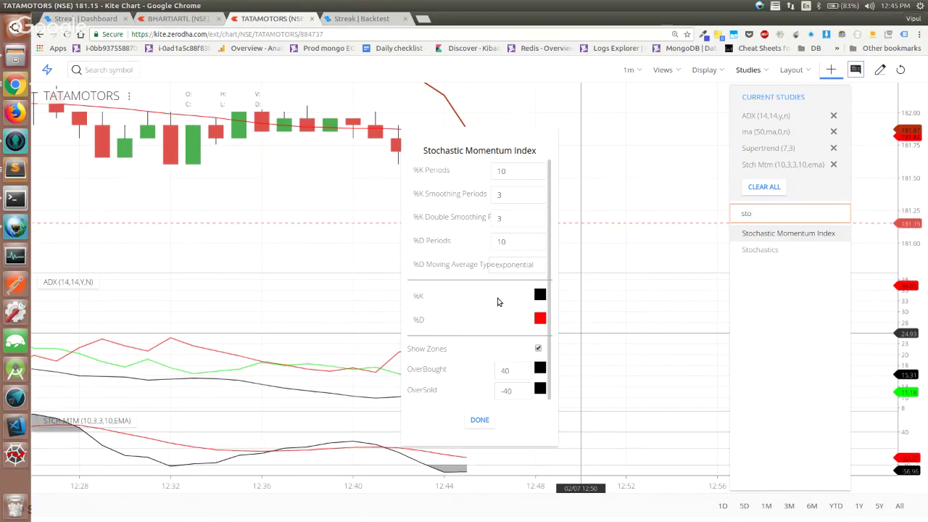
Step: Finish the Stochastic Momentum Index settings with a simple %D moving average, and add a Parabolic SAR study to the TATAMOTORS chart
key(BackSpace)
key(BackSpace)
key(BackSpace)
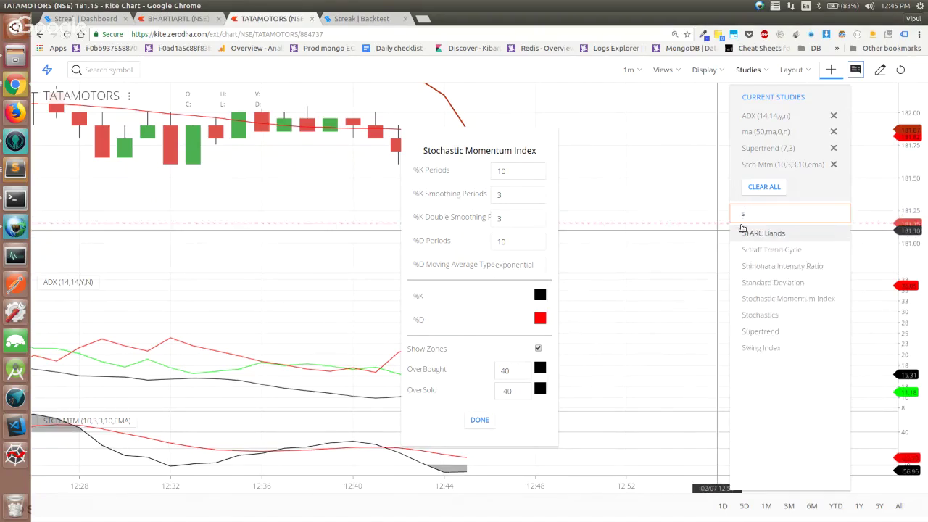
text(psar)
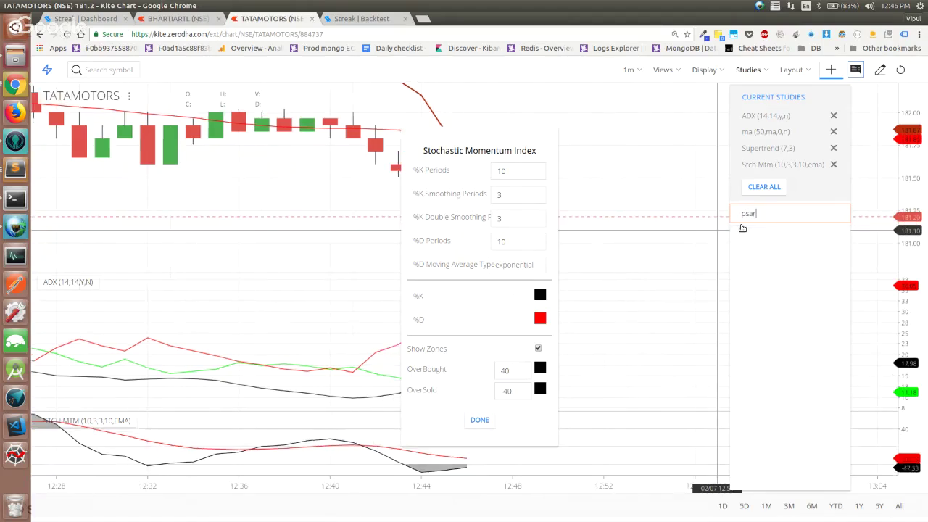
key(BackSpace)
key(BackSpace)
key(BackSpace)
text(ar)
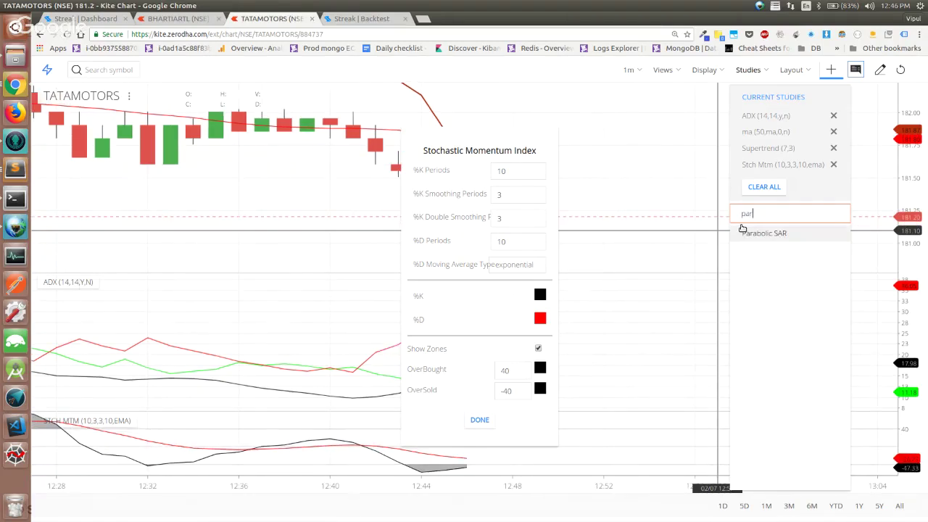
click(479, 419)
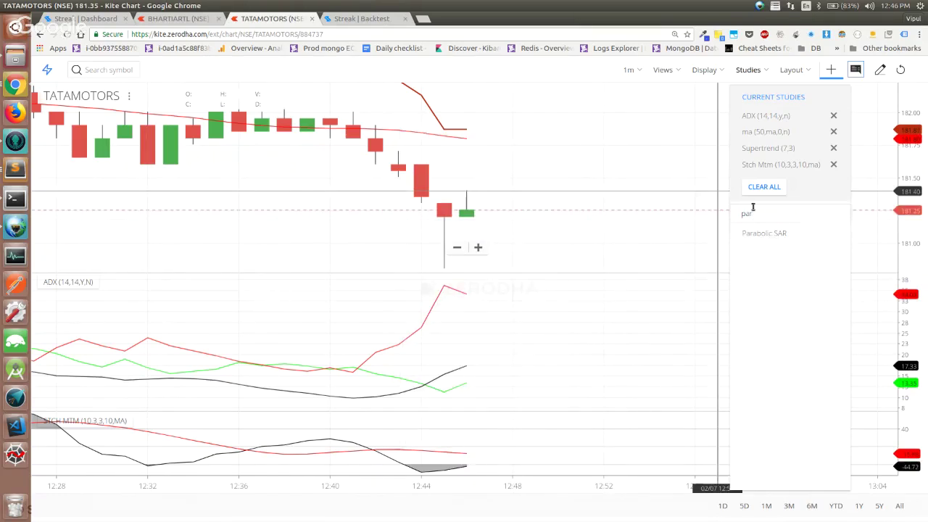
click(759, 233)
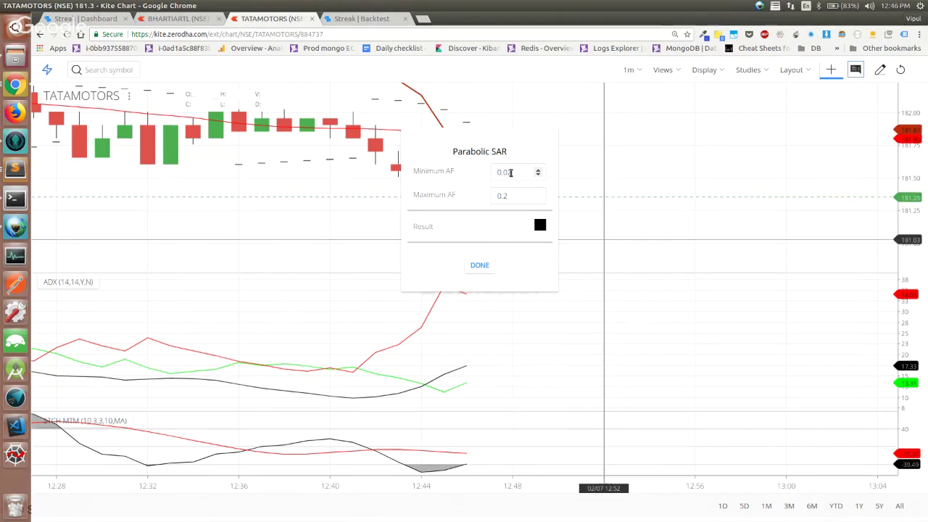
click(479, 266)
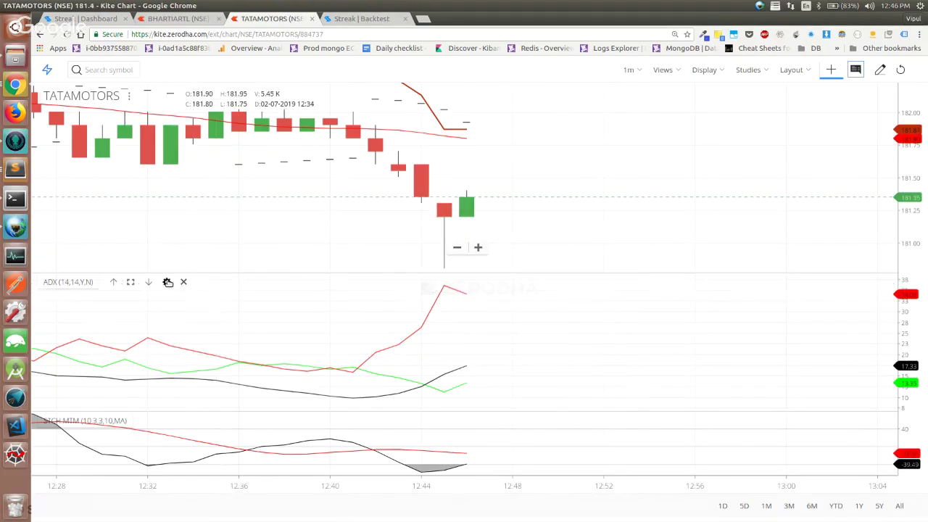
Step: Review the settings of the ADX/DMS study and the %K periods of the Stochastic Momentum Index study
double_click(385, 349)
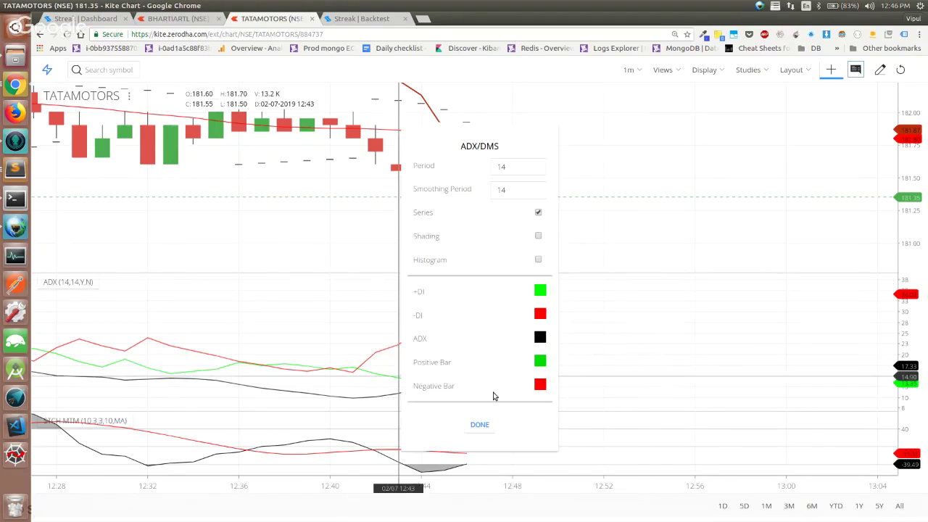
click(480, 425)
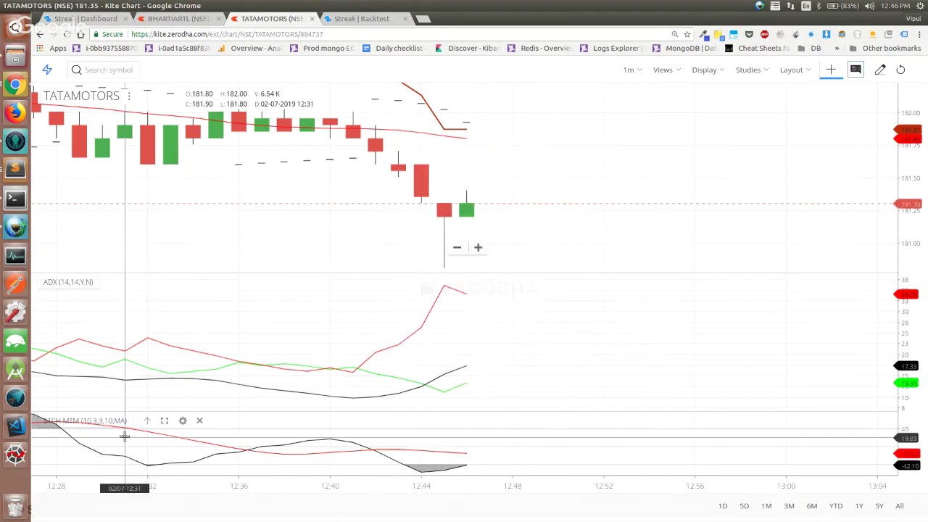
click(182, 420)
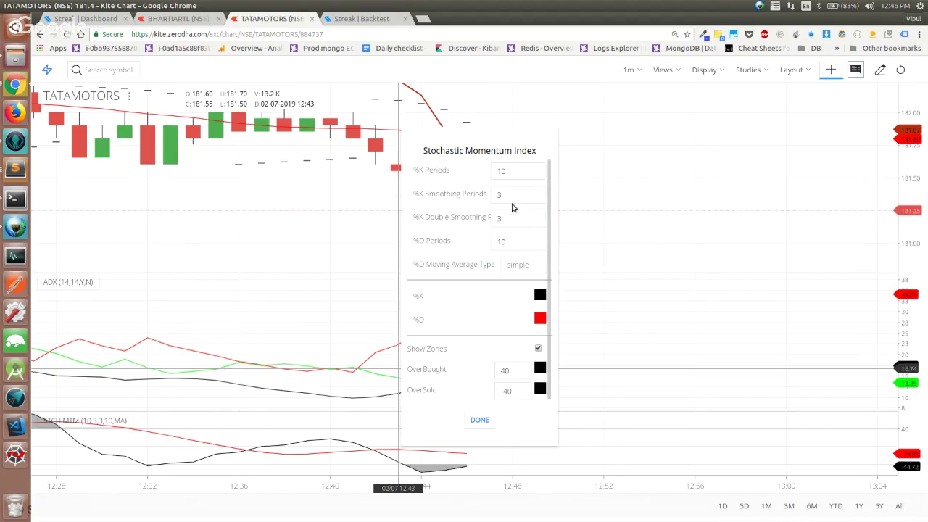
drag(514, 171, 494, 171)
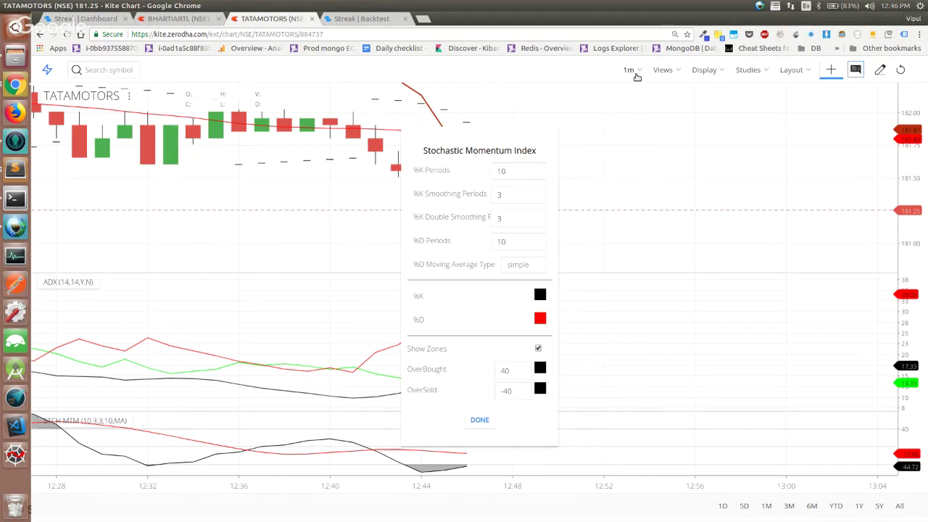
click(632, 72)
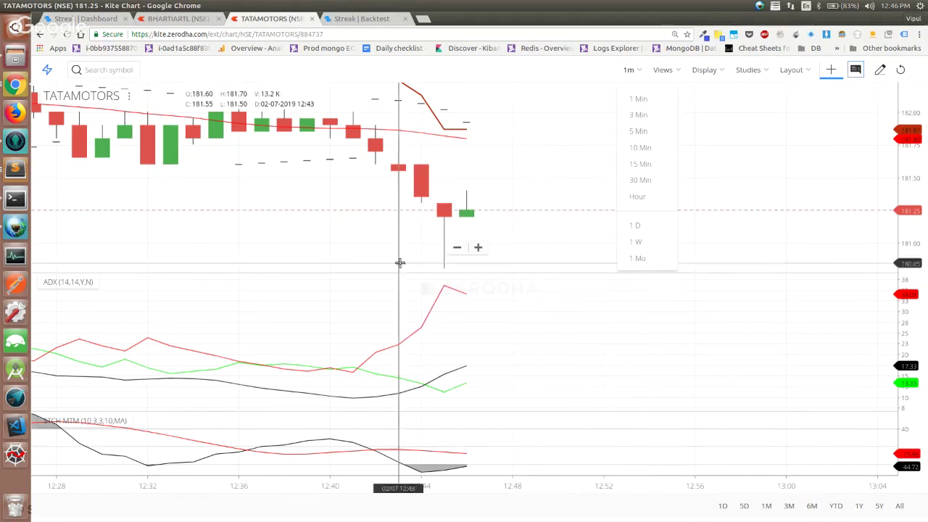
Step: Reopen the Stochastic Momentum Index settings and review its %K smoothing, %K double smoothing and %D periods
click(191, 429)
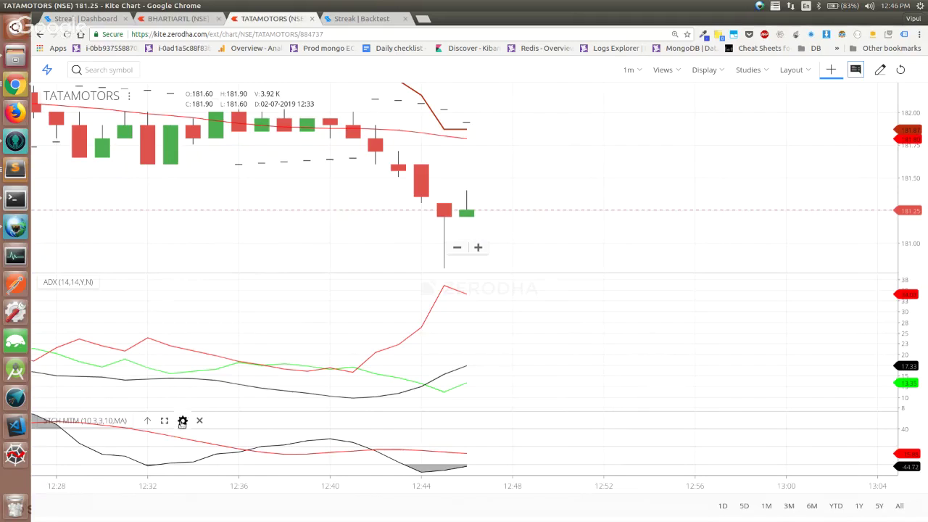
click(182, 421)
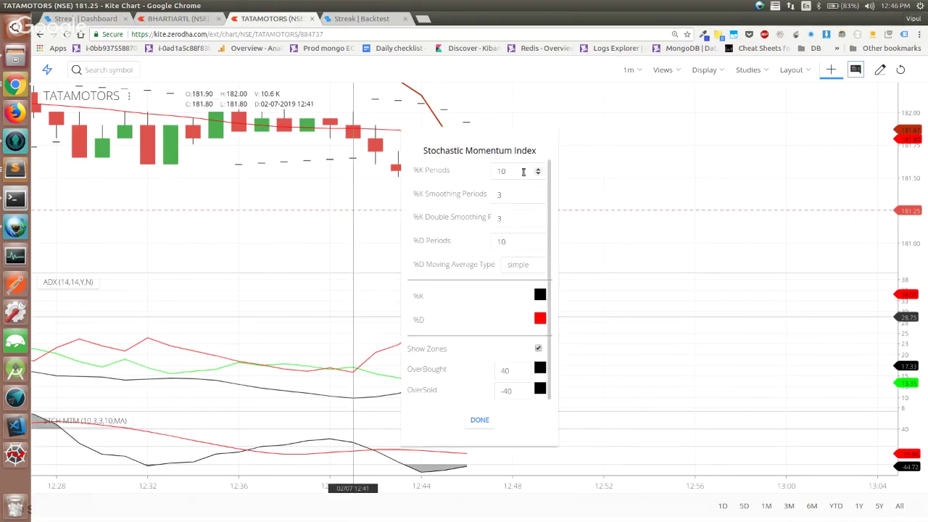
click(499, 196)
click(494, 218)
click(501, 242)
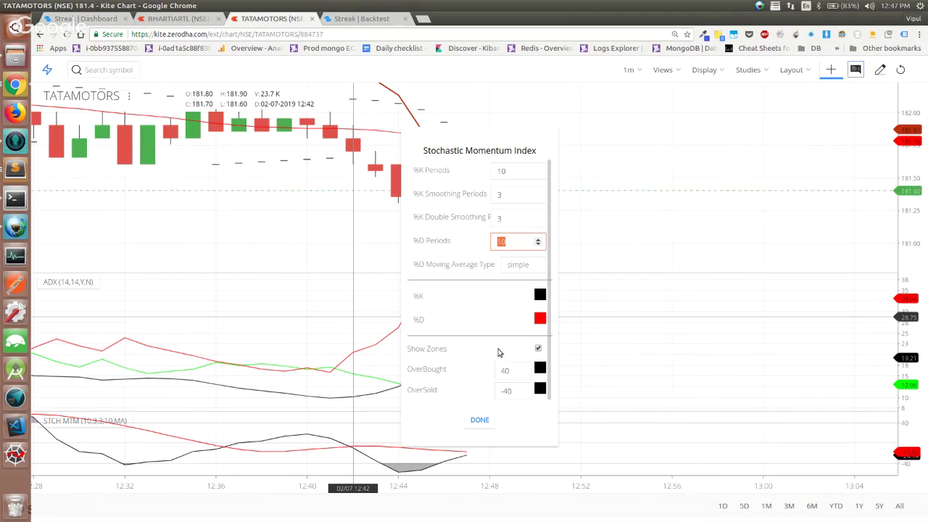
click(421, 298)
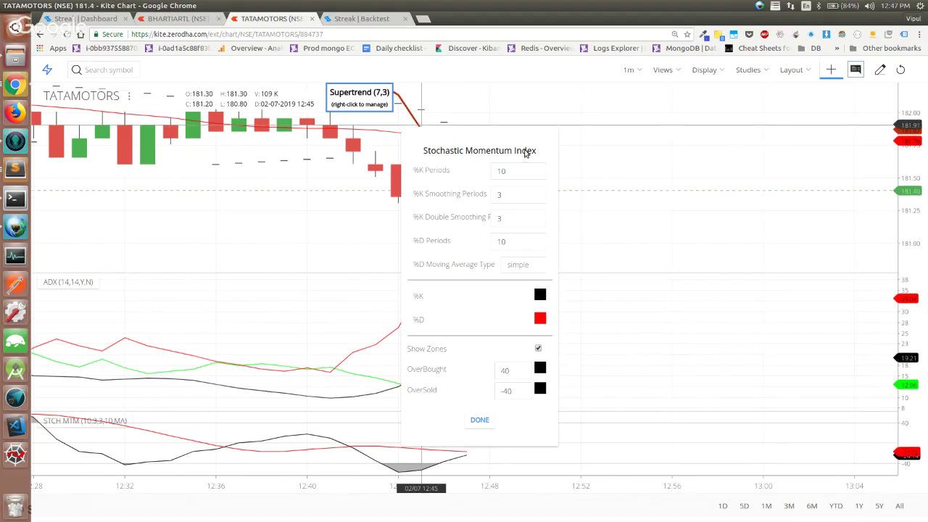
click(480, 420)
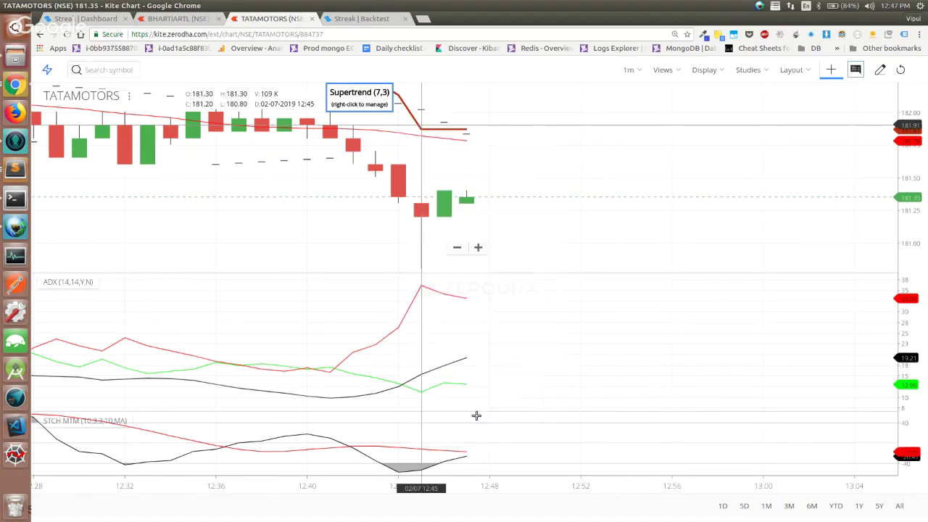
Step: Examine the ADX and Stochastic Momentum Index lines against the TATAMOTORS candles from about 10:00 to the latest candle
scroll(425, 319, down, 10)
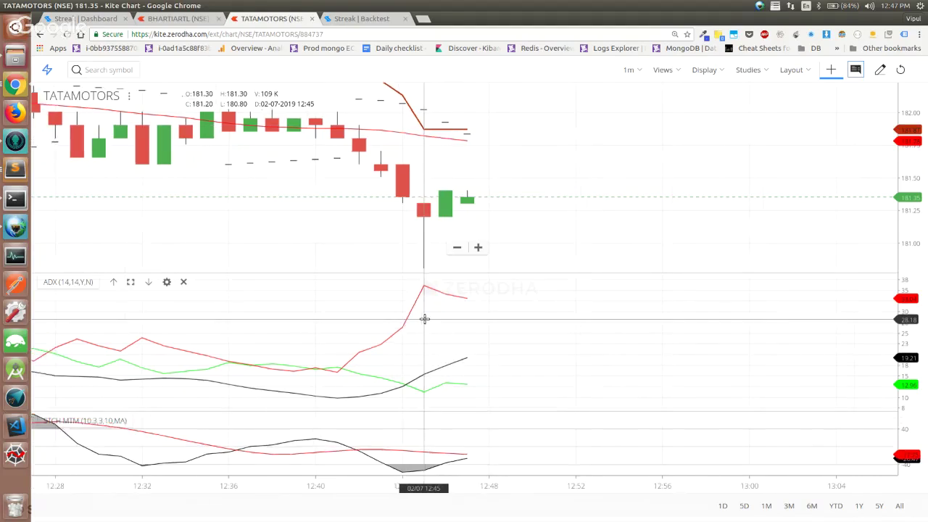
scroll(425, 319, up, 4)
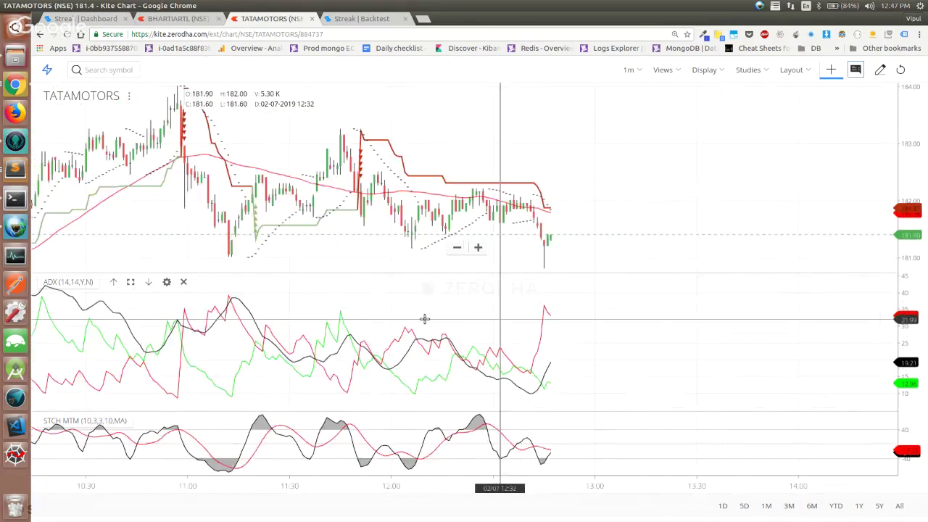
drag(425, 319, 517, 367)
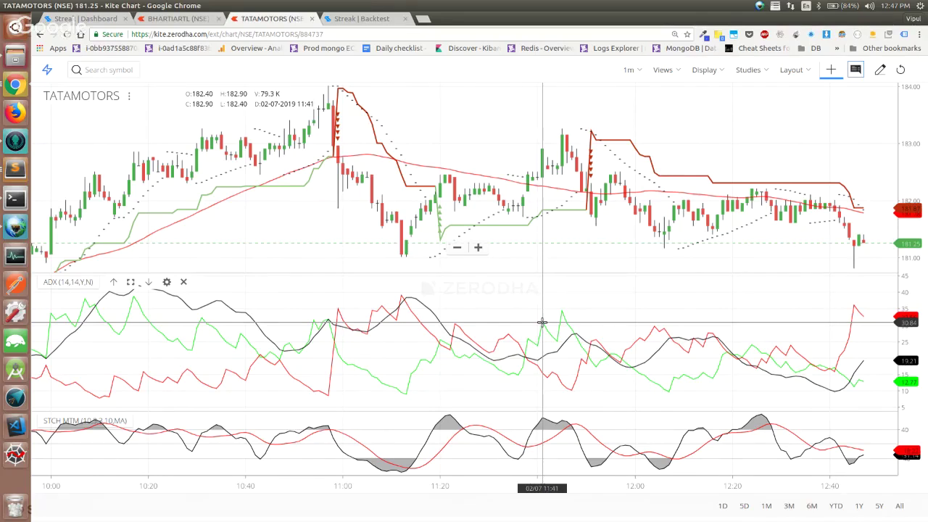
scroll(665, 266, up, 5)
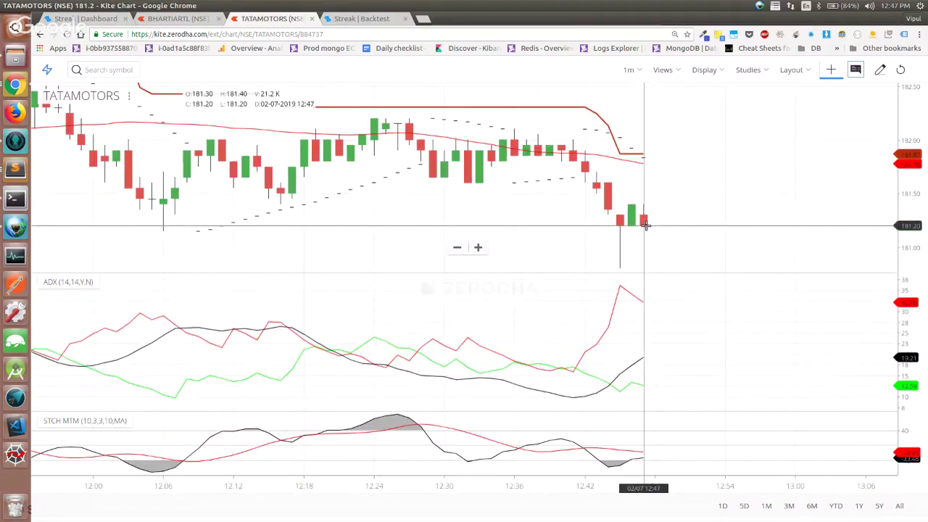
Step: Add a Bollinger Bands study with period 20, 2 standard deviations and a simple moving average to the TATAMOTORS chart
click(747, 70)
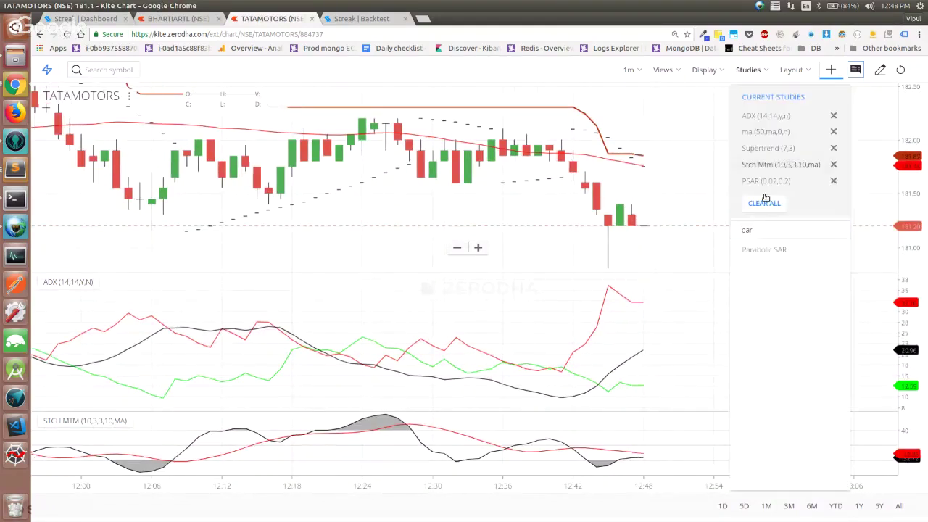
click(755, 230)
text(boo)
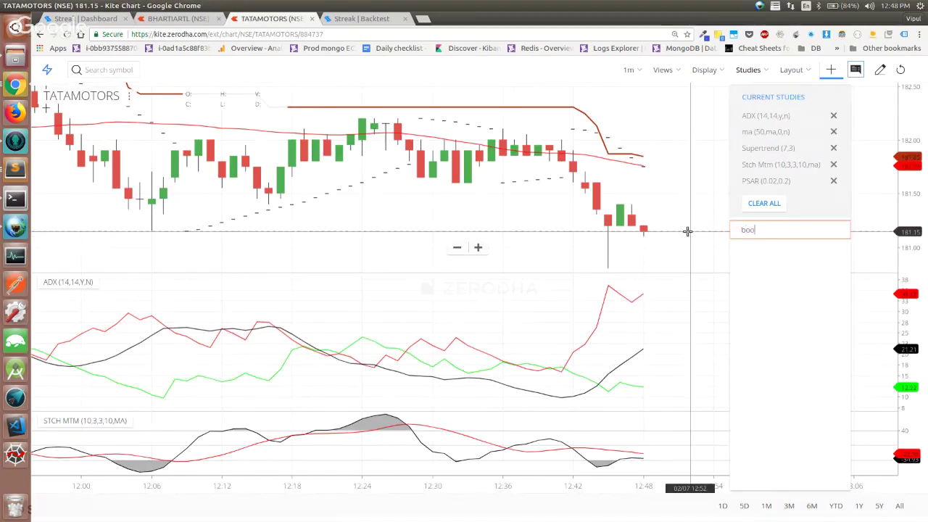
key(BackSpace)
key(Down)
key(Down)
key(Return)
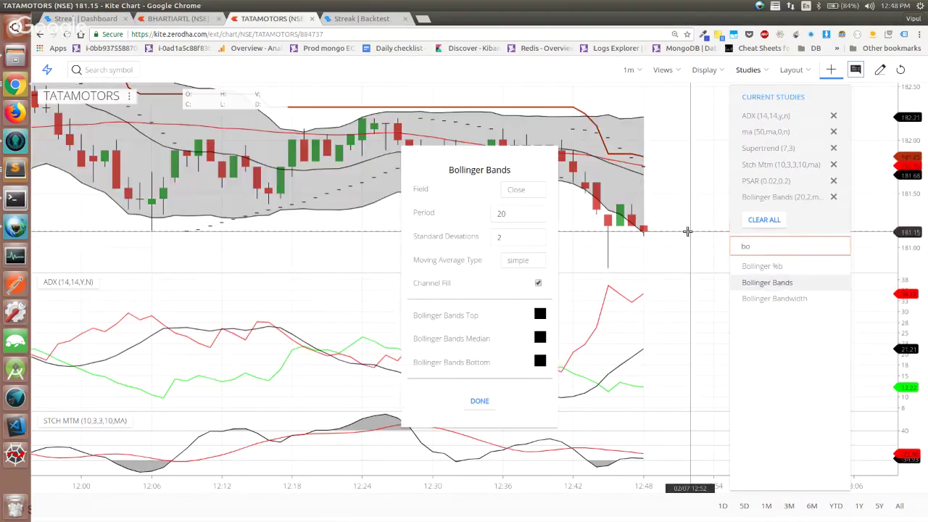
click(488, 400)
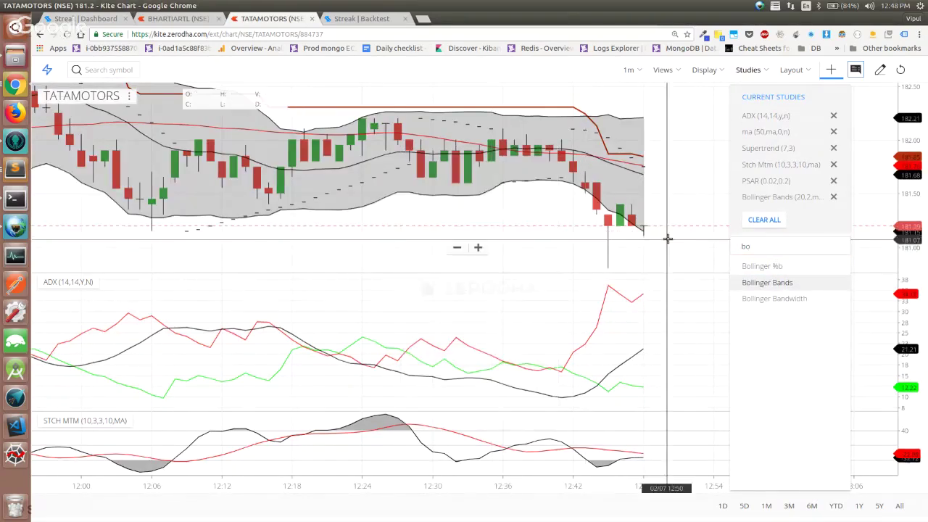
Step: Examine the latest TATAMOTORS candles at the lower Bollinger band in an enlarged view and refresh the chart data
click(653, 232)
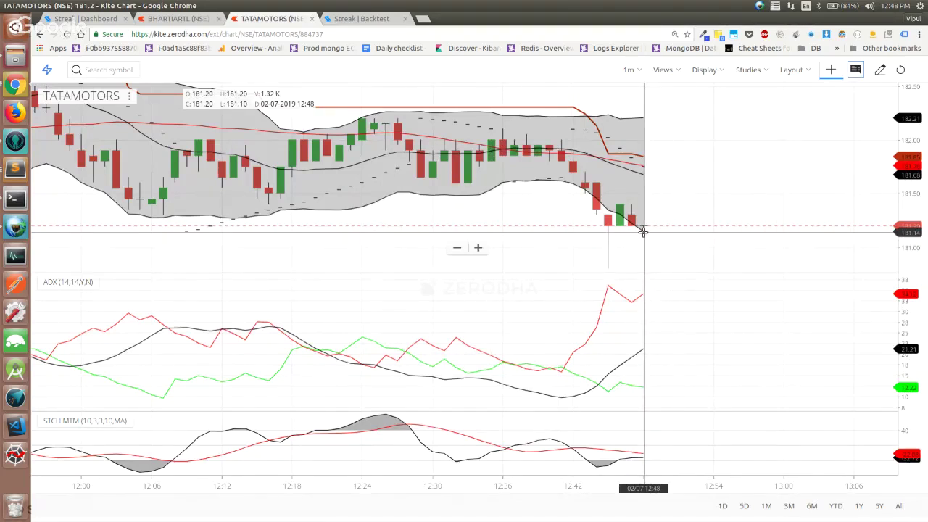
scroll(642, 230, up, 5)
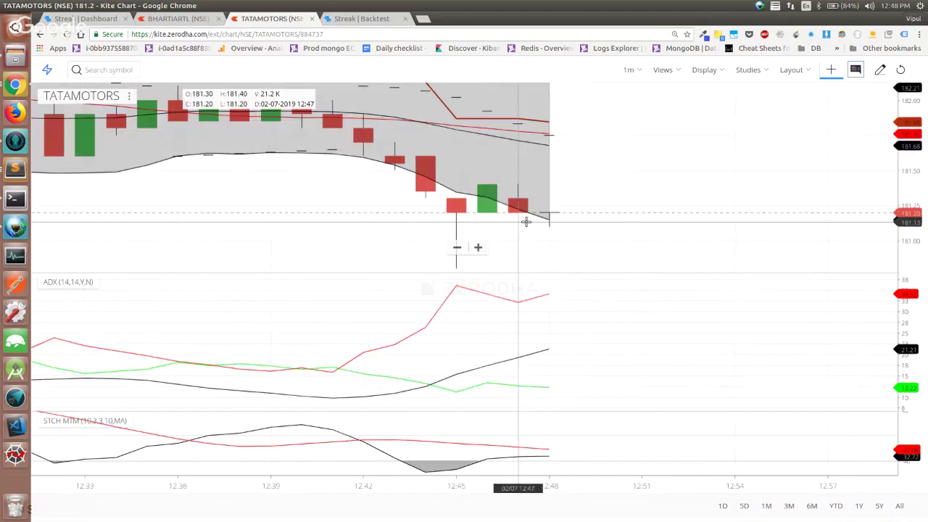
key(ctrl+plus)
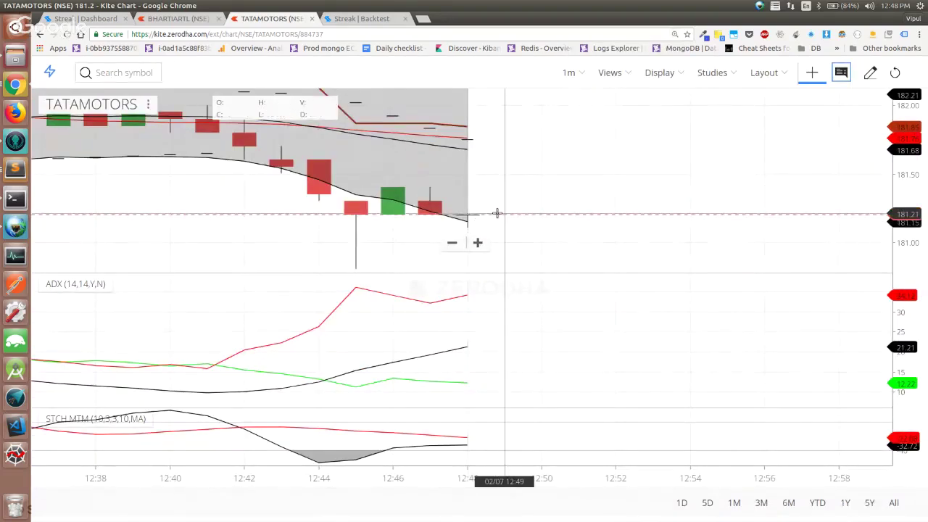
drag(498, 212, 555, 220)
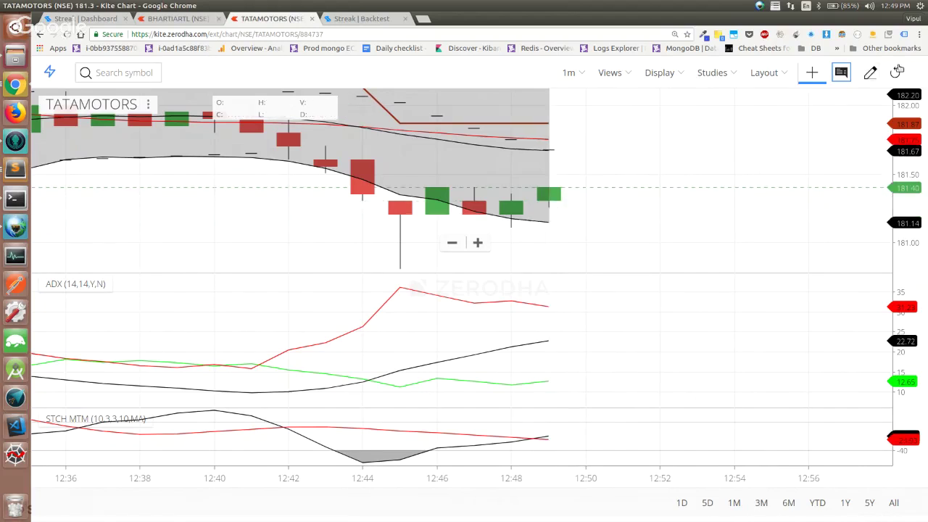
click(892, 73)
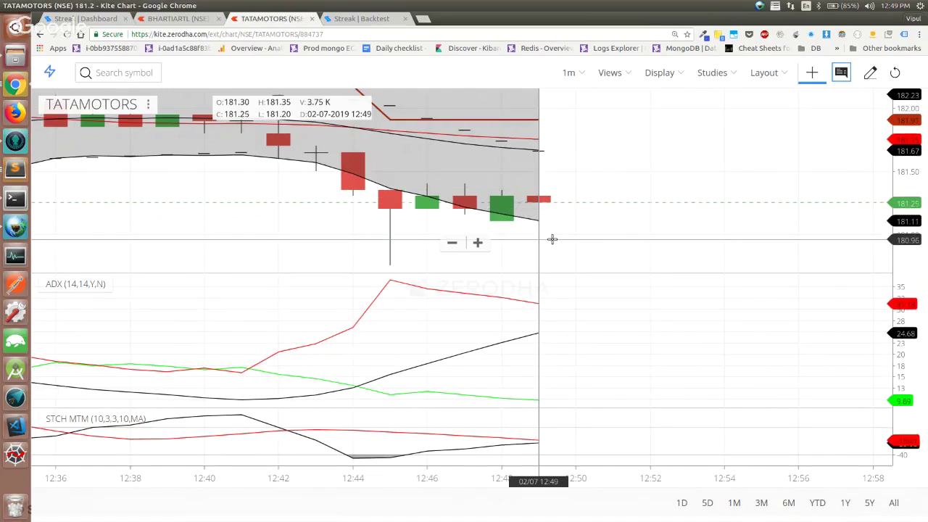
Step: Switch to the Webinar 4 Google Slides presentation and advance to the slide on the difference between crossovers and higher/lower
key(alt+1)
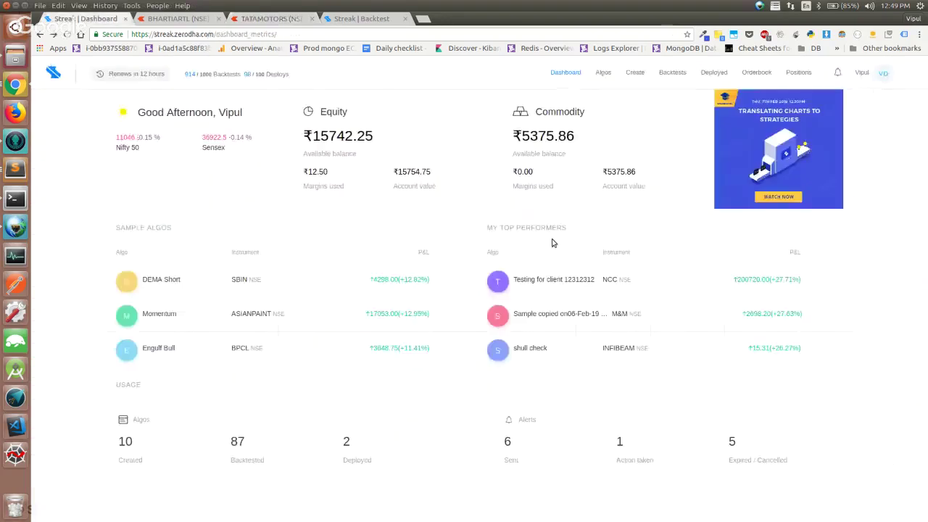
key(alt+2)
key(alt+3)
key(alt+Tab)
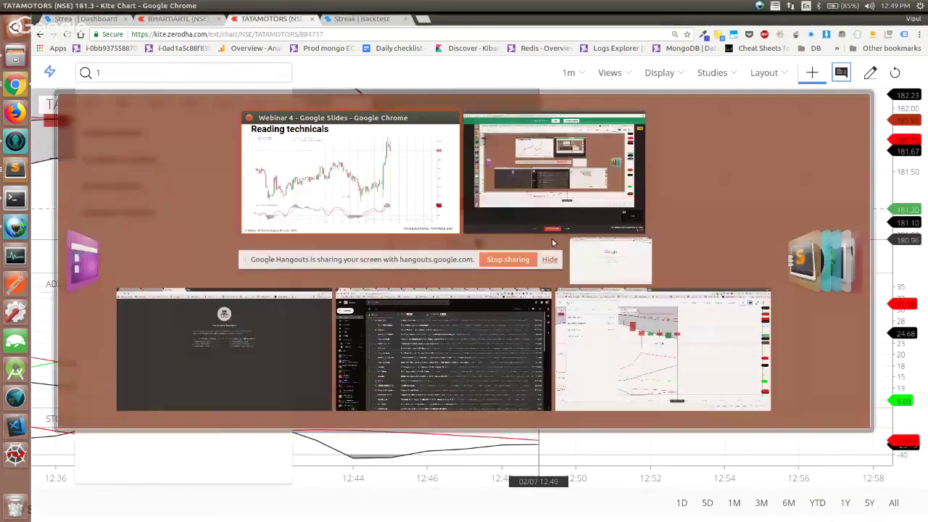
key(Right)
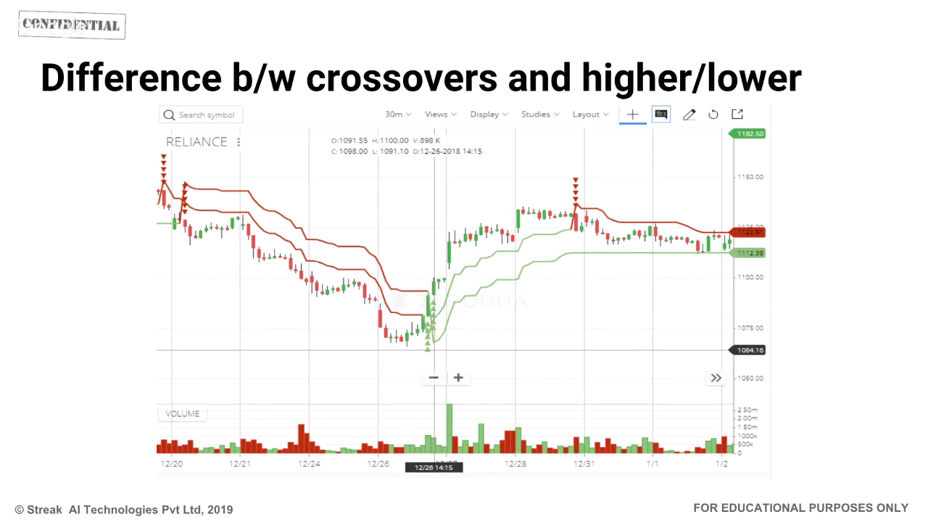
Step: Return to the TATAMOTORS chart in Kite and remove the 50-period moving average, PSAR and Bollinger Bands studies
key(alt+Tab)
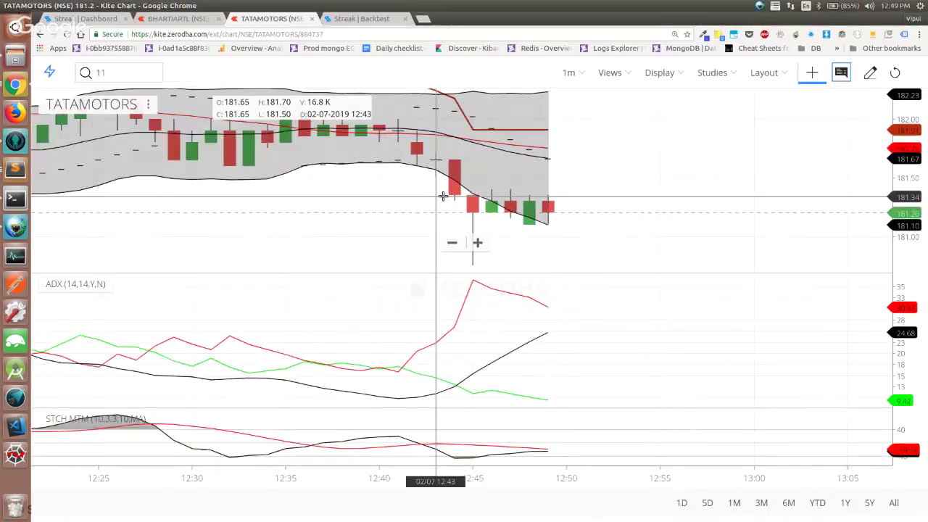
scroll(443, 196, down, 4)
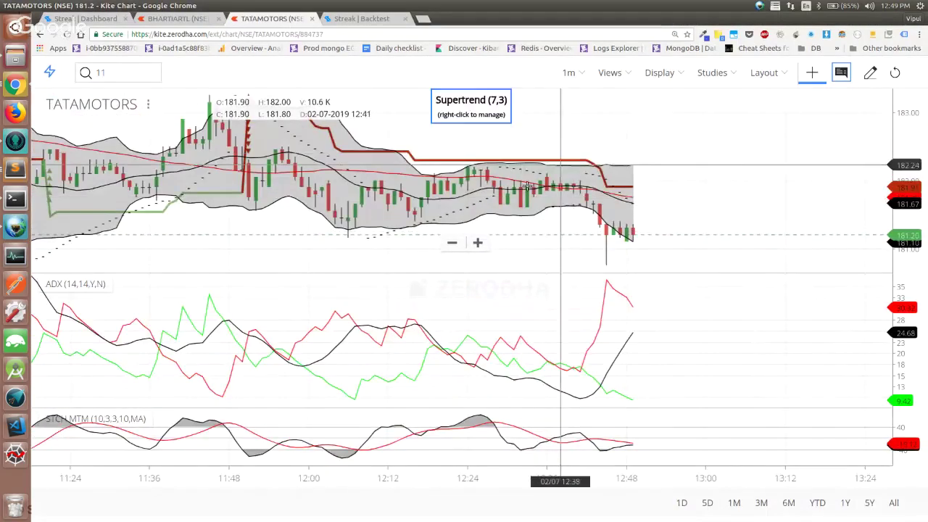
click(736, 73)
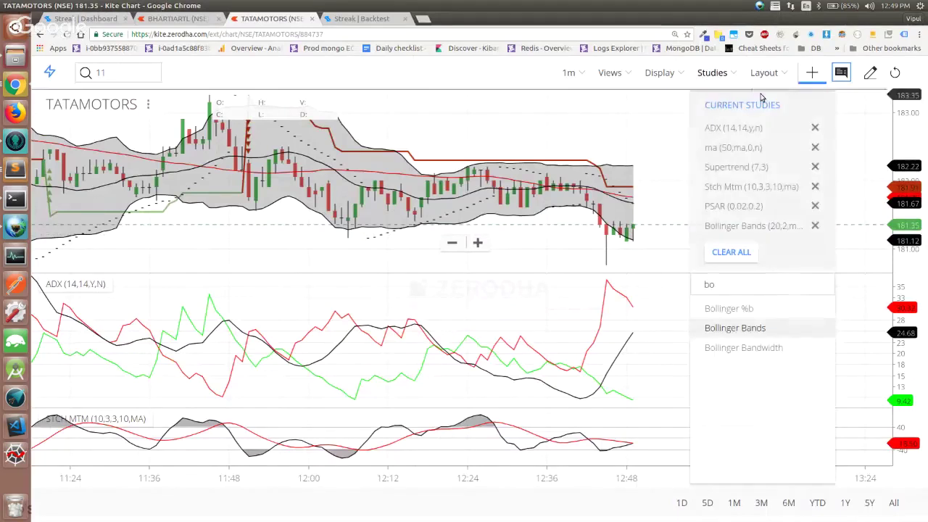
click(815, 149)
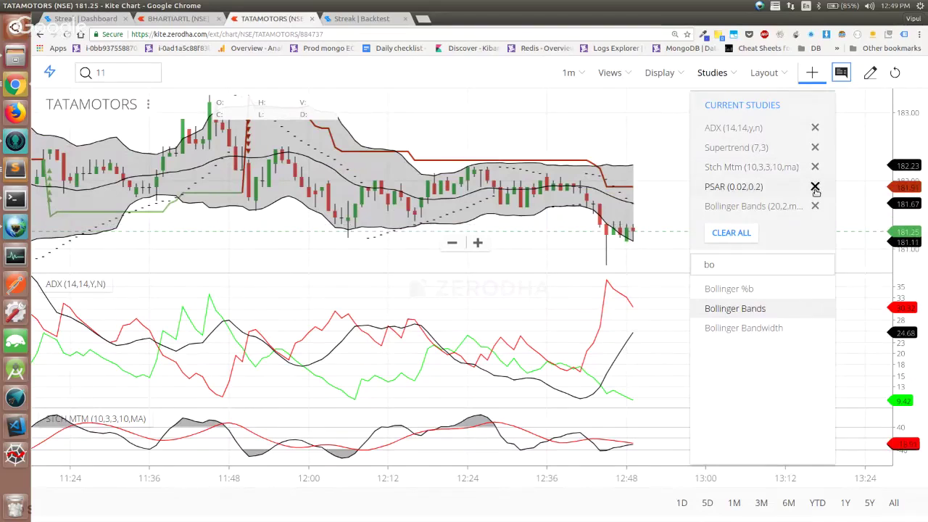
click(815, 187)
click(815, 186)
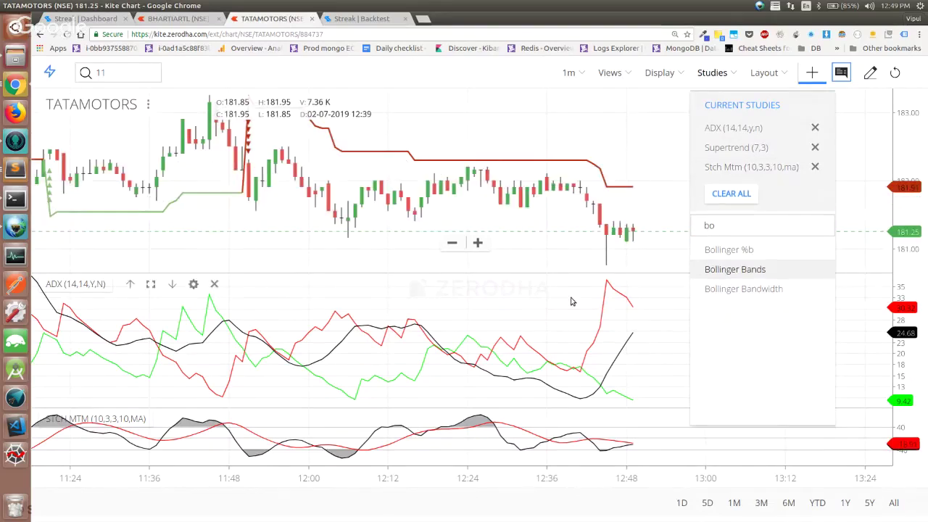
click(562, 335)
Step: Examine the ADX line crossovers against the TATAMOTORS candles around 11:51 and 11:37, and return to the latest candle
scroll(562, 335, up, 3)
scroll(562, 335, up, 2)
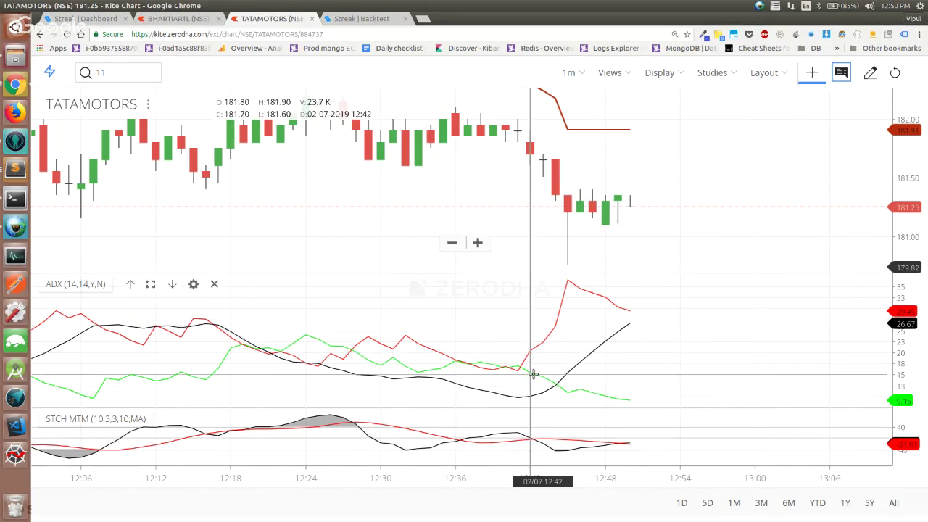
scroll(531, 373, down, 2)
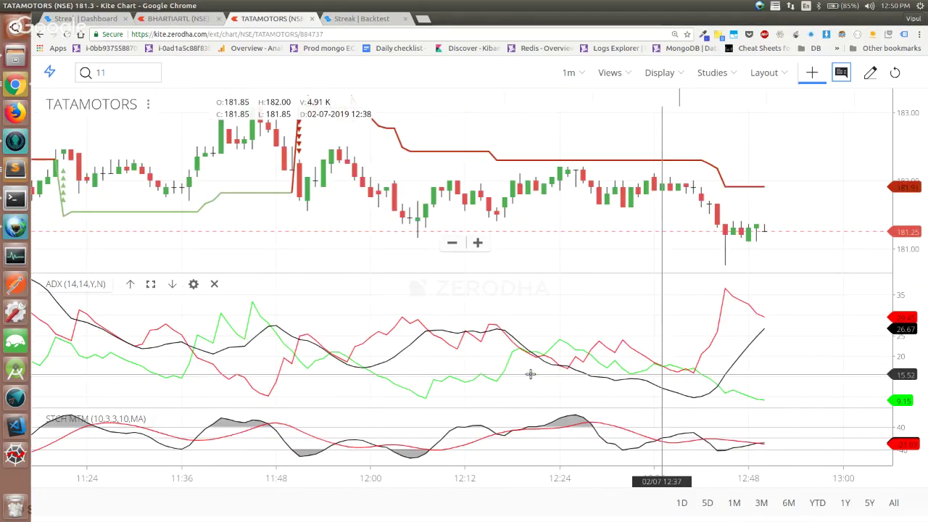
scroll(530, 373, left, 5)
scroll(530, 374, up, 3)
scroll(530, 374, up, 2)
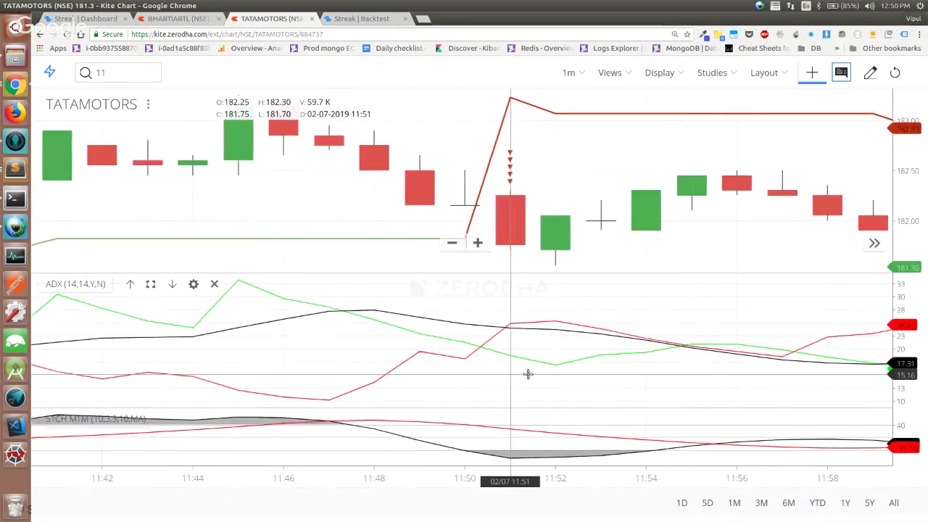
scroll(525, 374, down, 2)
scroll(525, 374, up, 1)
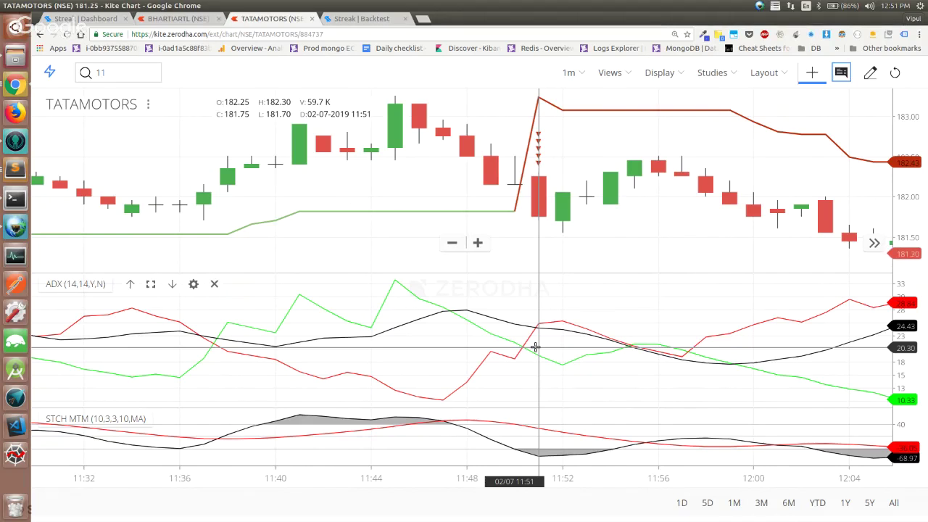
scroll(534, 347, down, 3)
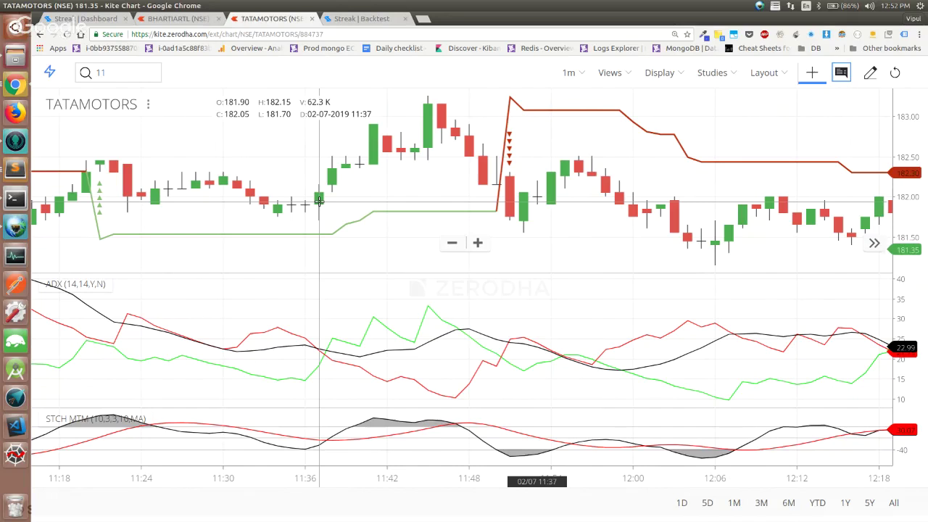
click(875, 245)
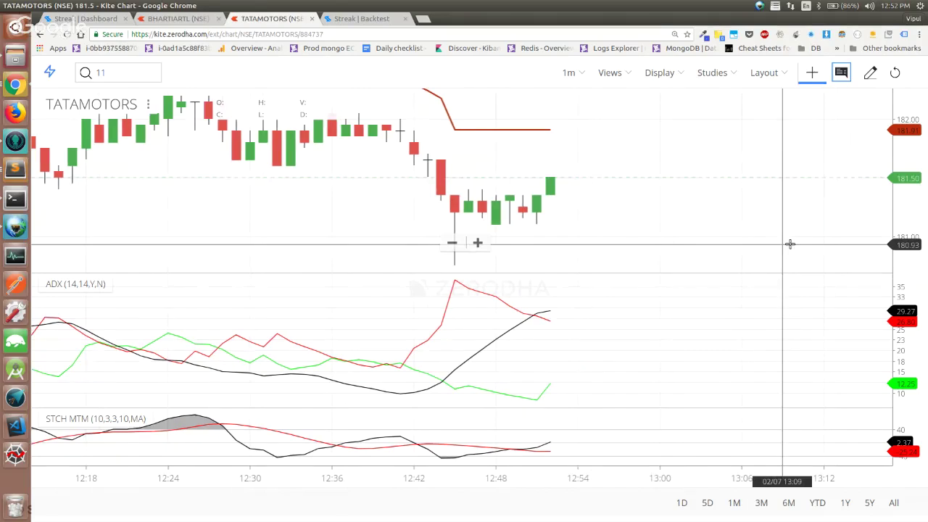
Step: Switch to the slide presentation and advance from the Key takeaways slide to the "From charts to strategies" slide
key(alt+Tab)
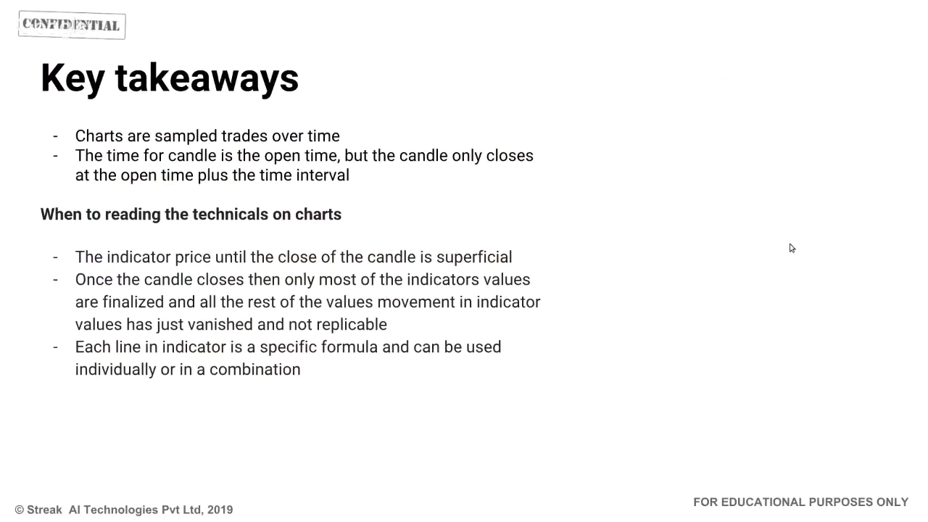
key(Right)
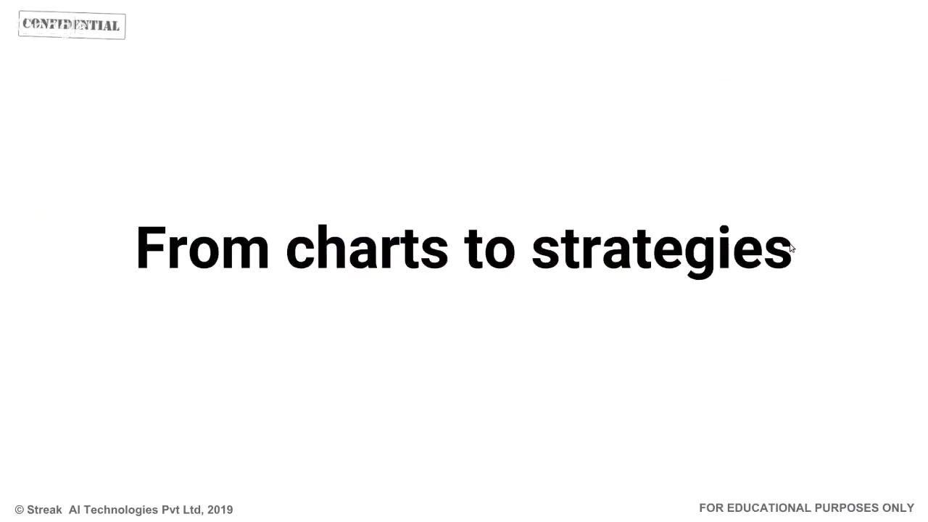
key(Left)
key(Right)
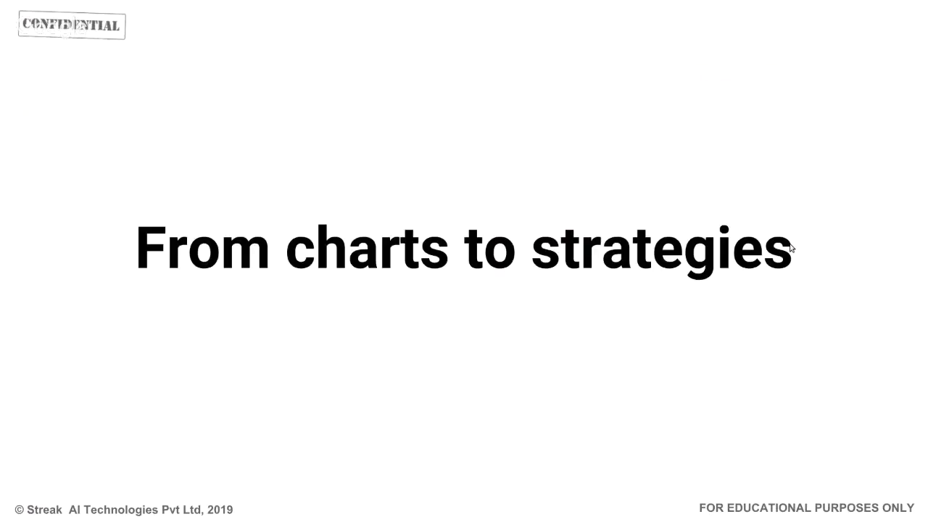
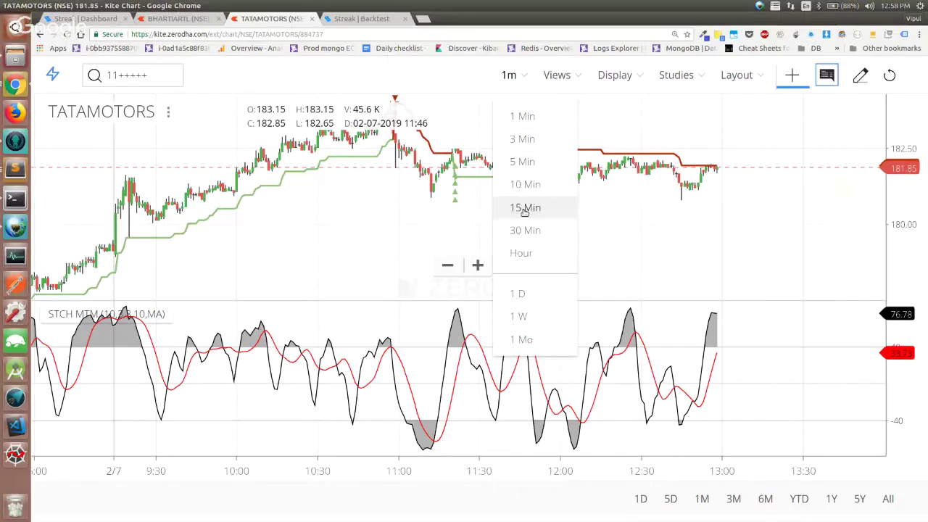
Step: Set the TATAMOTORS chart interval to one hour and inspect the candles around 6 February
click(530, 252)
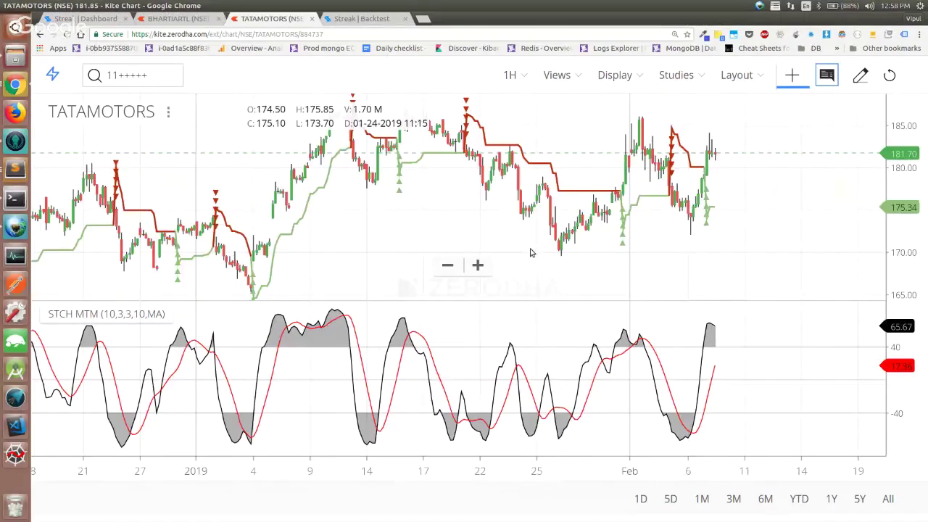
scroll(698, 250, up, 1)
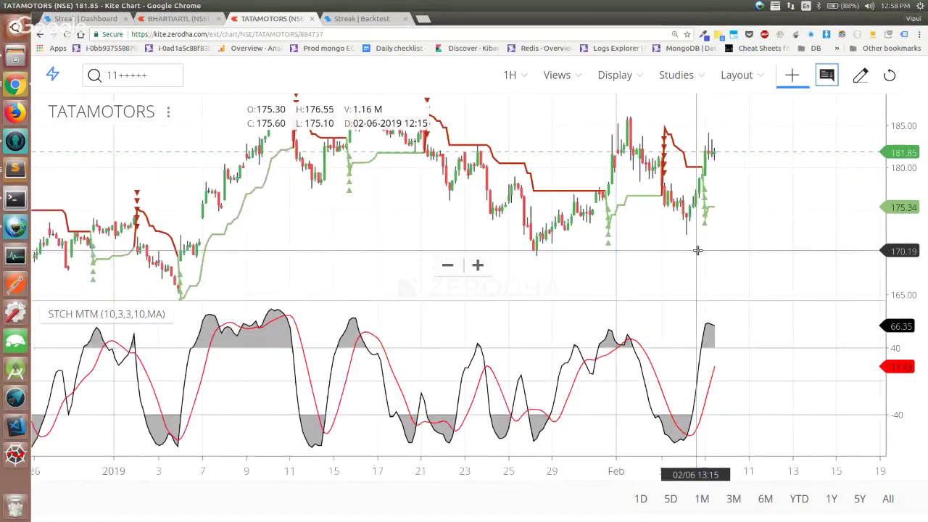
scroll(697, 250, up, 4)
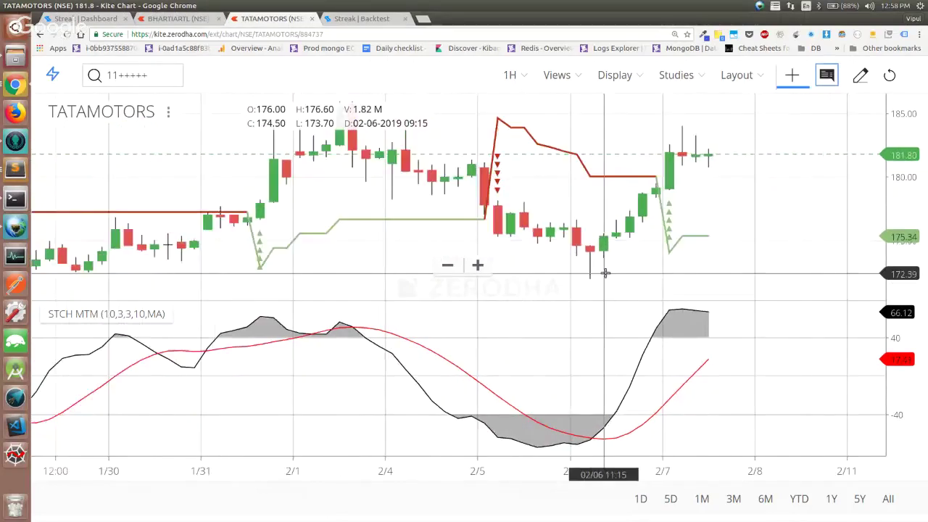
scroll(605, 273, up, 1)
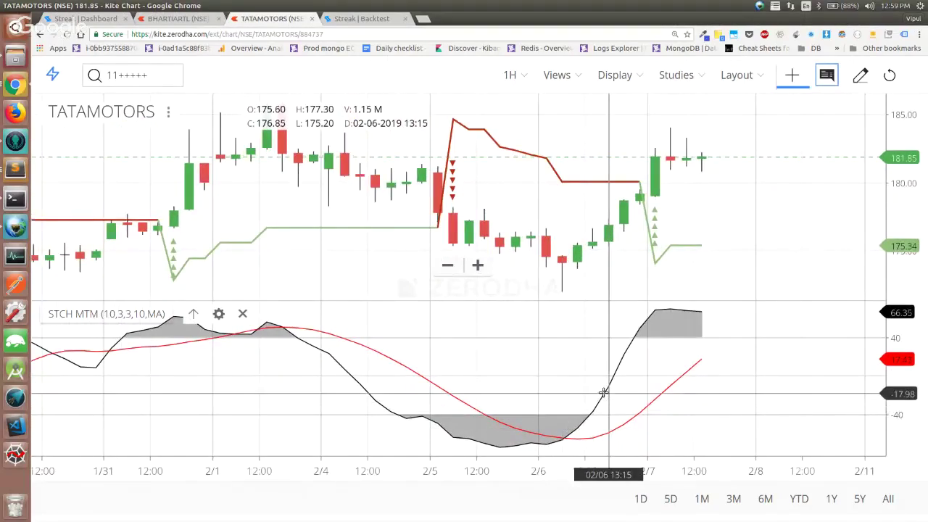
Step: Review the chart's Stochastic Momentum Index settings and its line crossover at the 6 February 11:15 candle
click(218, 313)
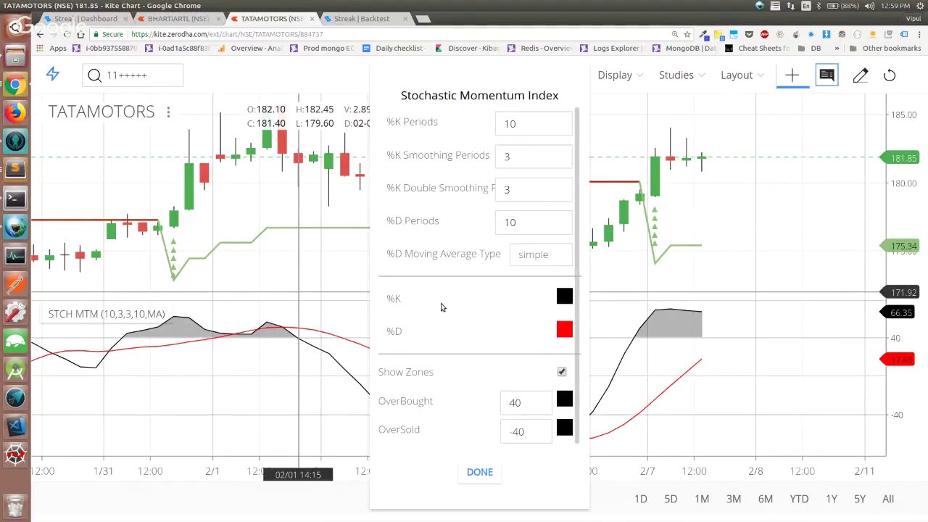
click(487, 469)
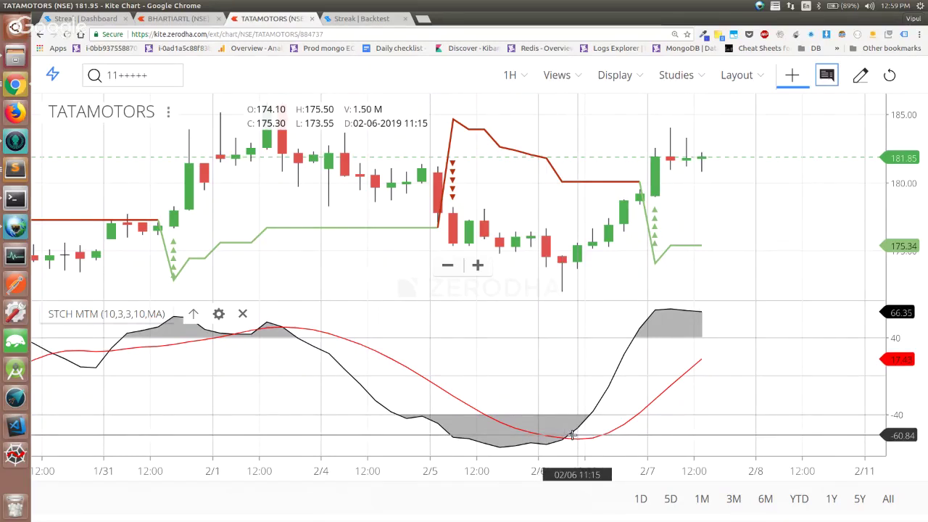
scroll(572, 435, up, 3)
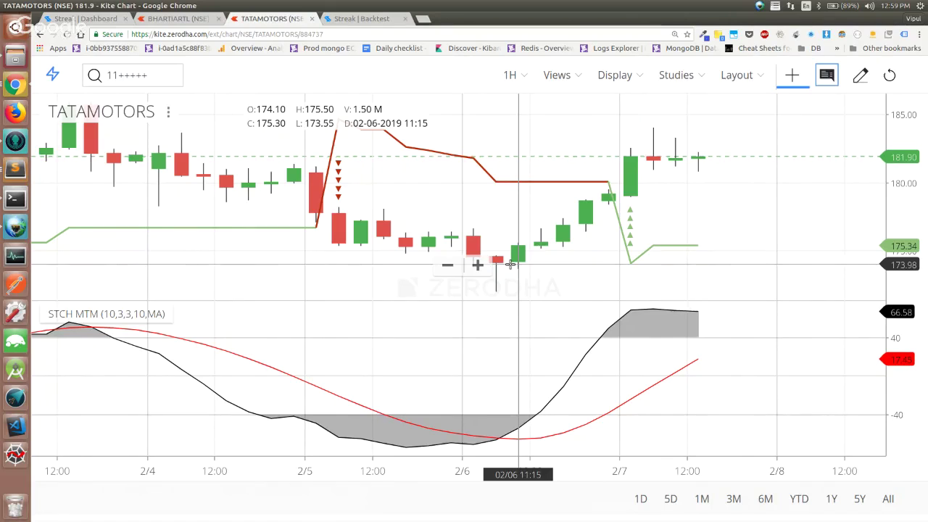
Step: Switch to Streak and start a new algo for TATAMOTORS NSE with a quantity of 10
key(ctrl+1)
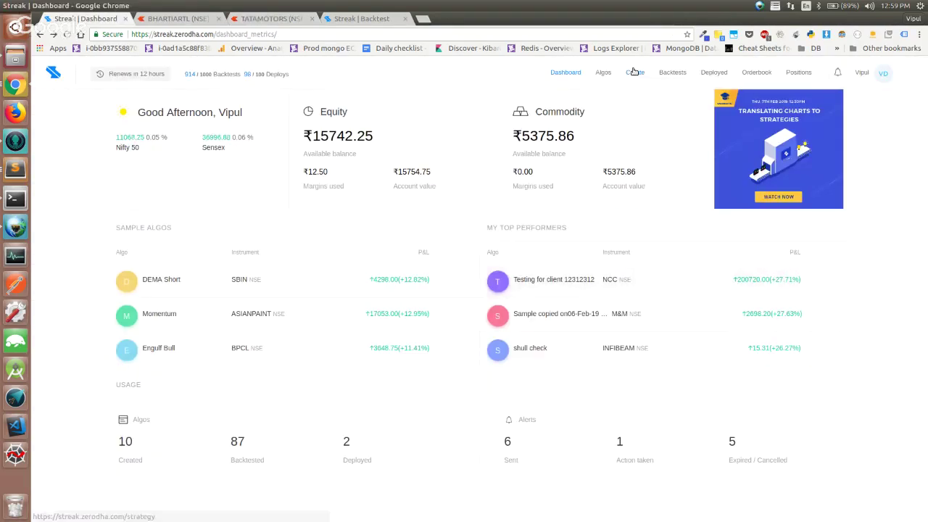
click(634, 73)
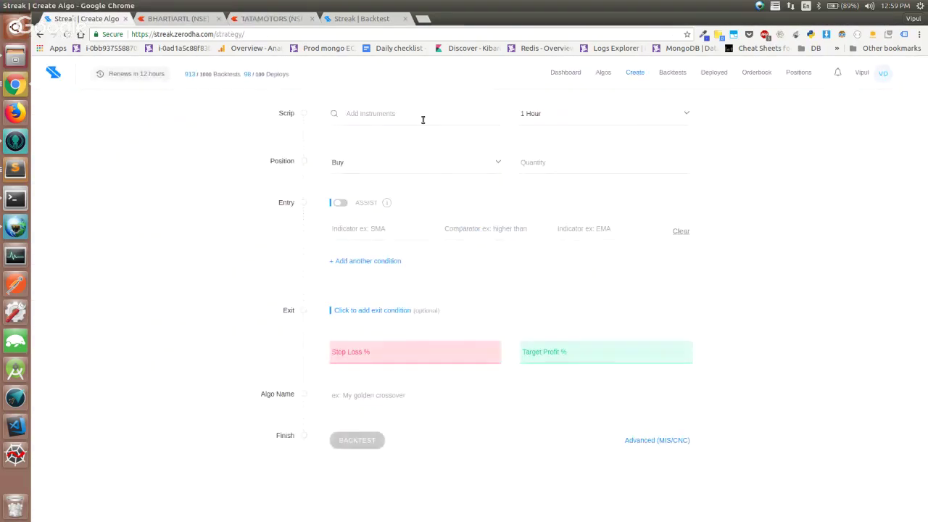
click(423, 119)
text(tatam)
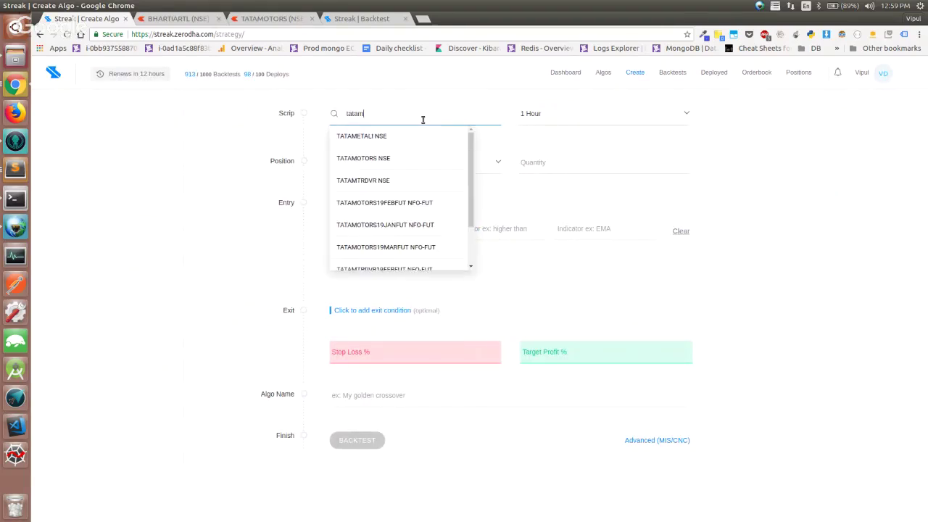
text(o)
key(Down)
key(Return)
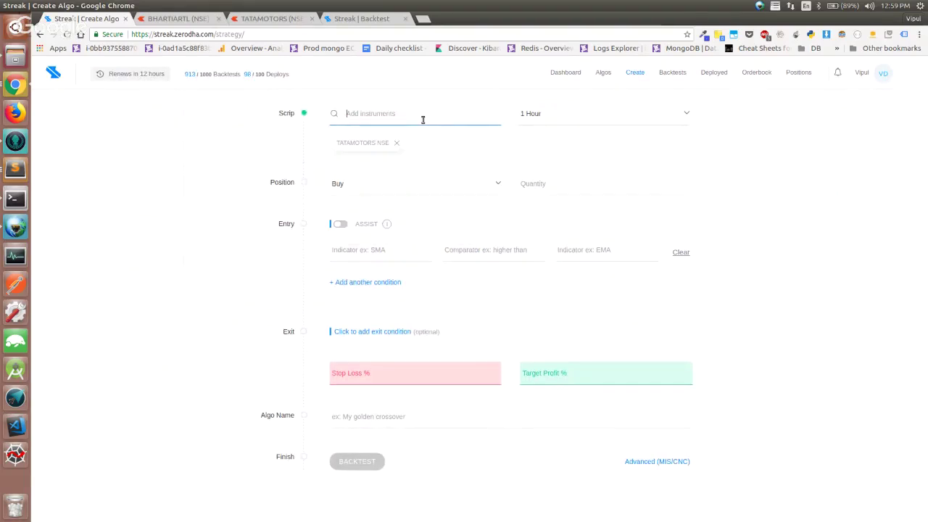
click(549, 183)
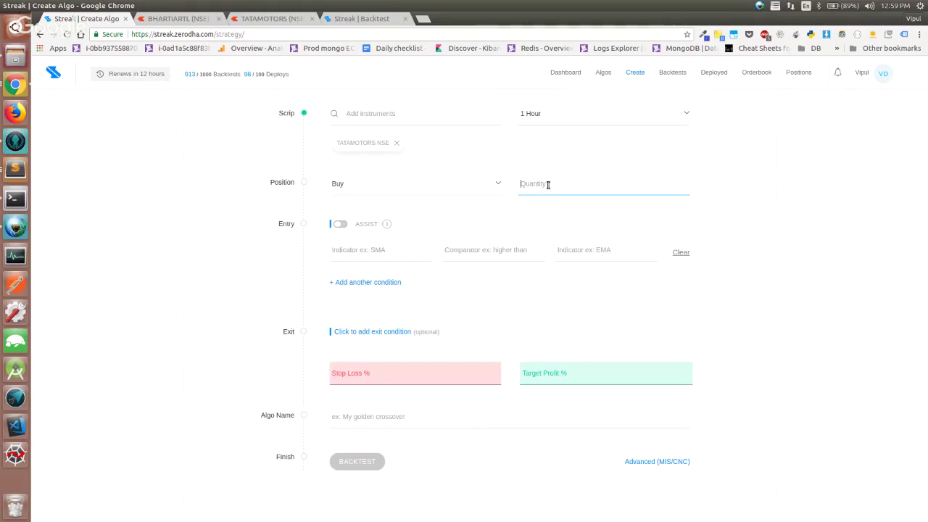
text(10)
Step: Choose STOCHASTIC MTM as the first indicator of the algo's entry condition
click(402, 250)
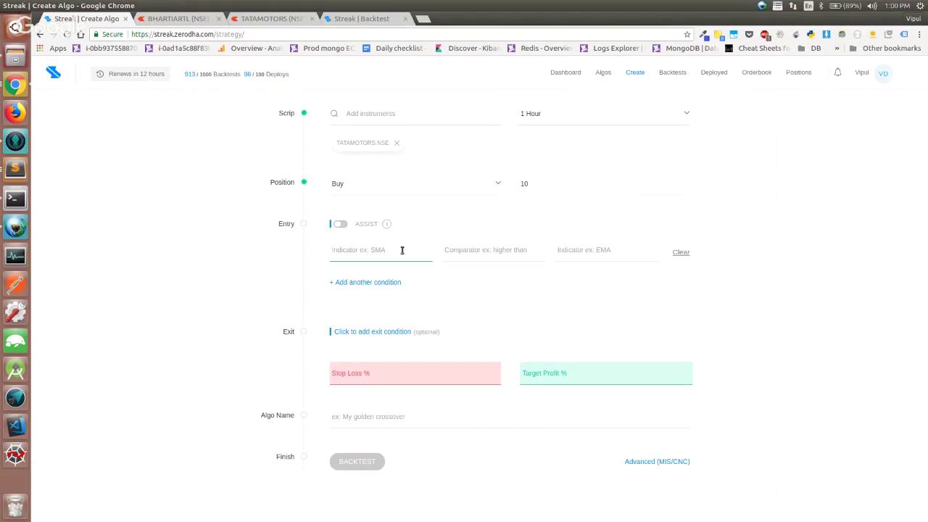
key(ctrl+3)
key(ctrl+1)
text(stochastic mtm)
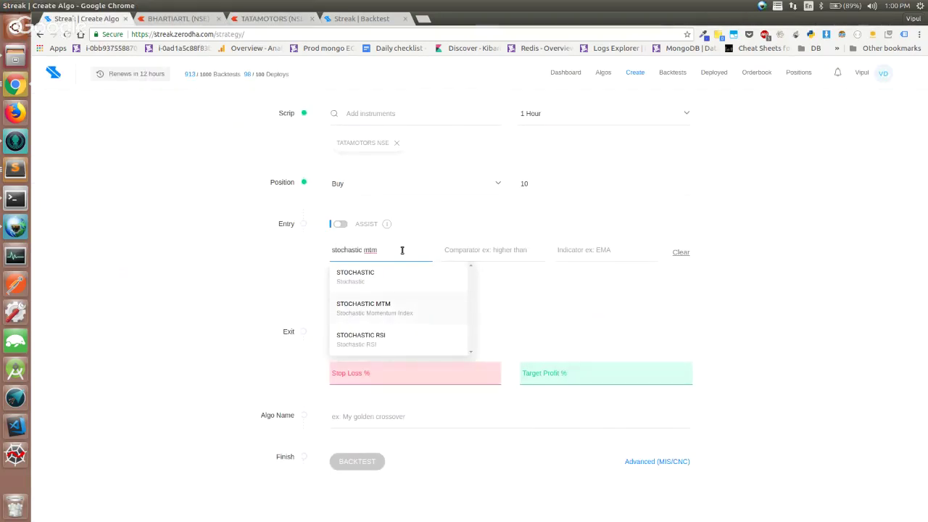
key(Return)
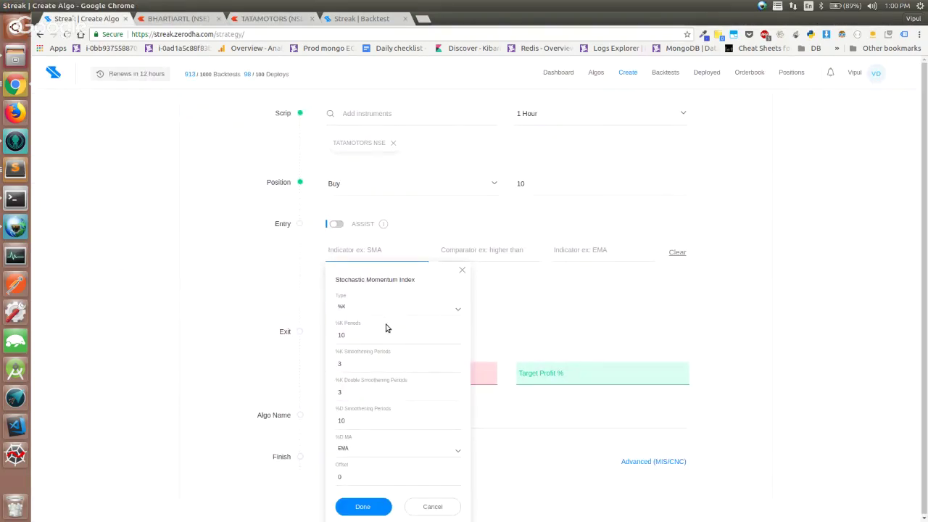
Step: Switch to the Kite chart and check the Stochastic Momentum Index periods and %D moving average type
key(ctrl+3)
text(11+++++11)
click(365, 430)
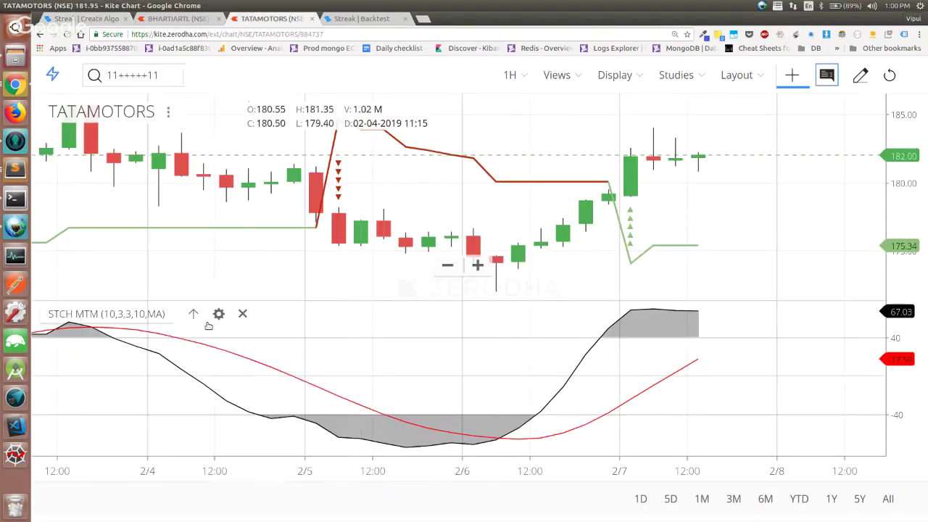
click(219, 314)
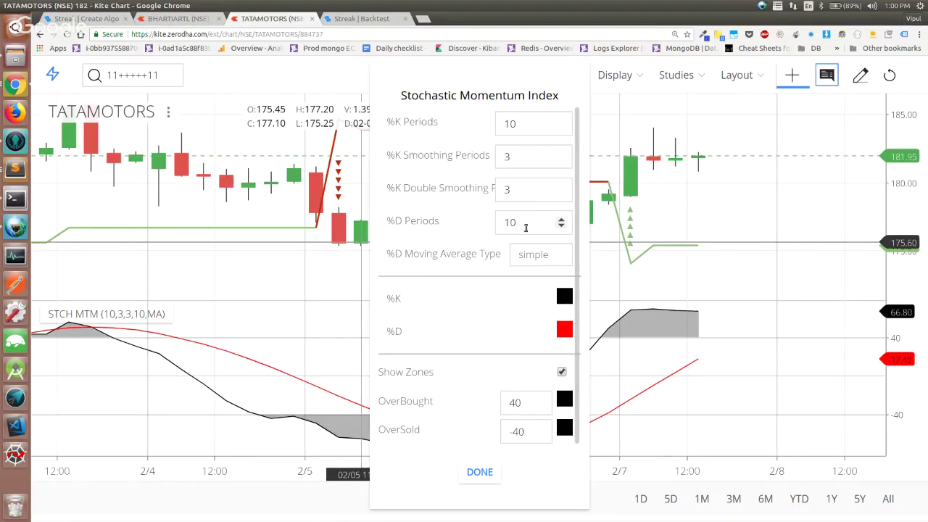
Step: Switch to Streak and accept the entry condition's first Stochastic Momentum Index as type %K, with crosses above as the comparator
key(ctrl+1)
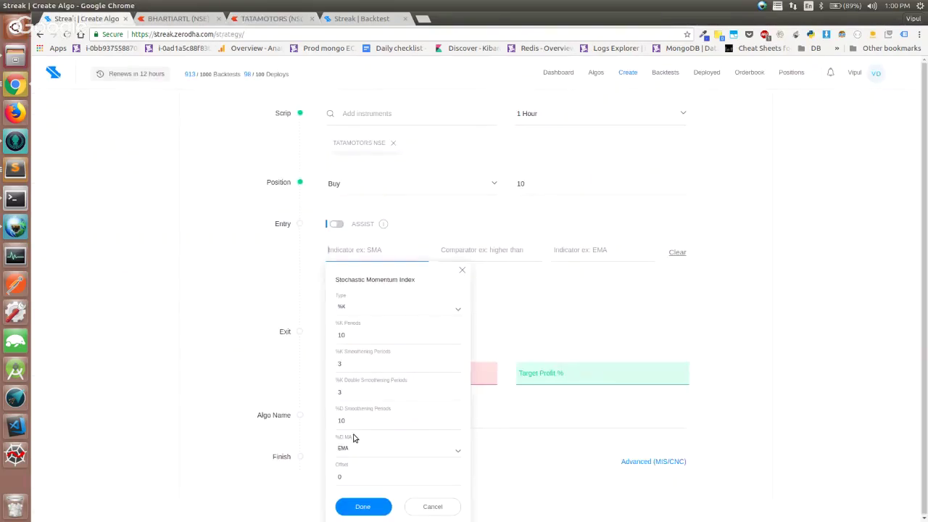
click(417, 309)
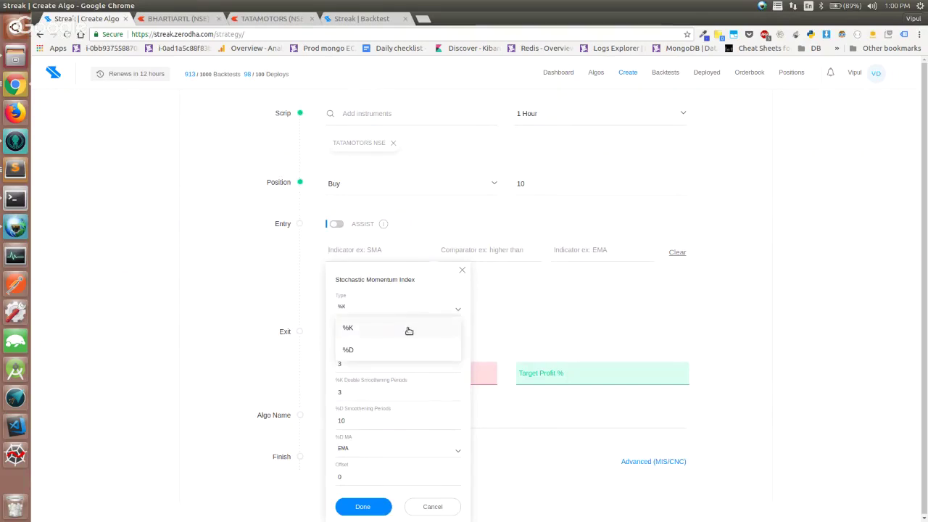
click(409, 330)
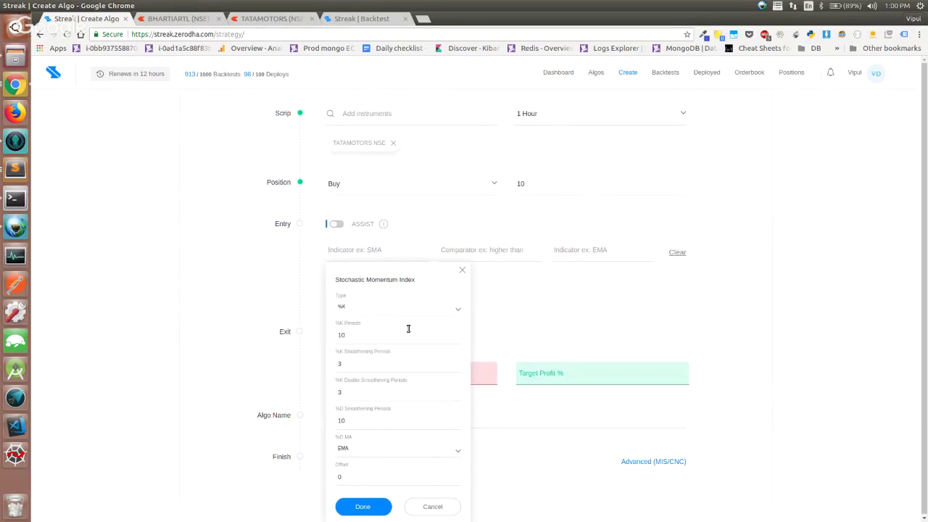
click(367, 506)
click(475, 246)
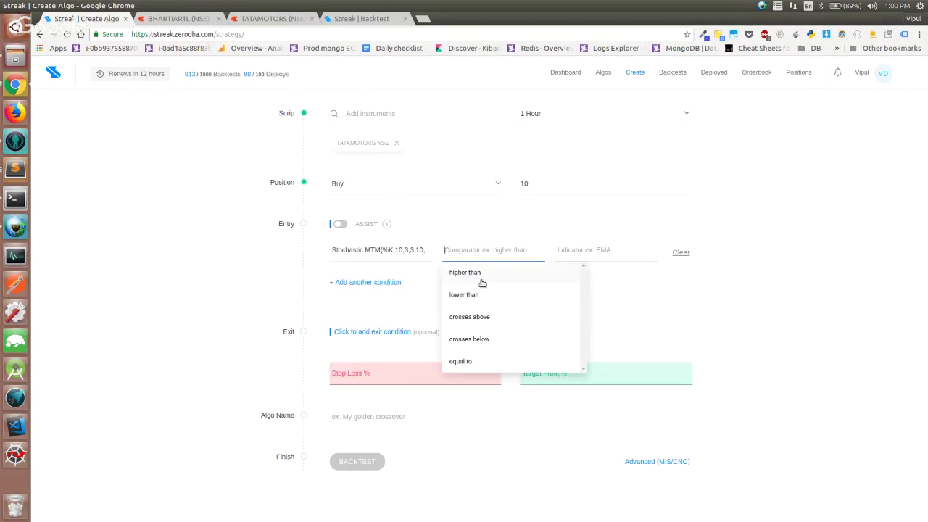
click(483, 318)
Step: Set the entry condition's second indicator to STOCHASTIC MTM with type %D, and briefly compare with the settings on the Kite chart
click(574, 251)
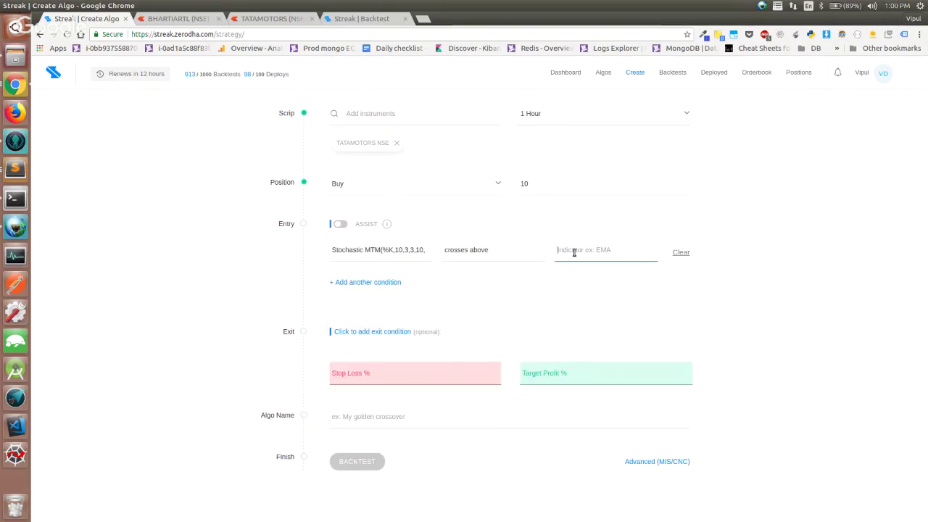
text(stochastic mtm)
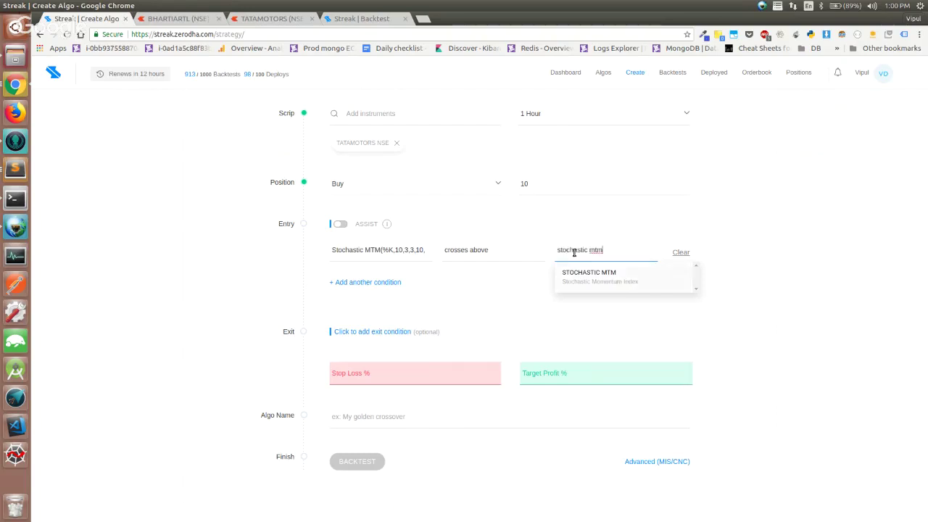
key(Return)
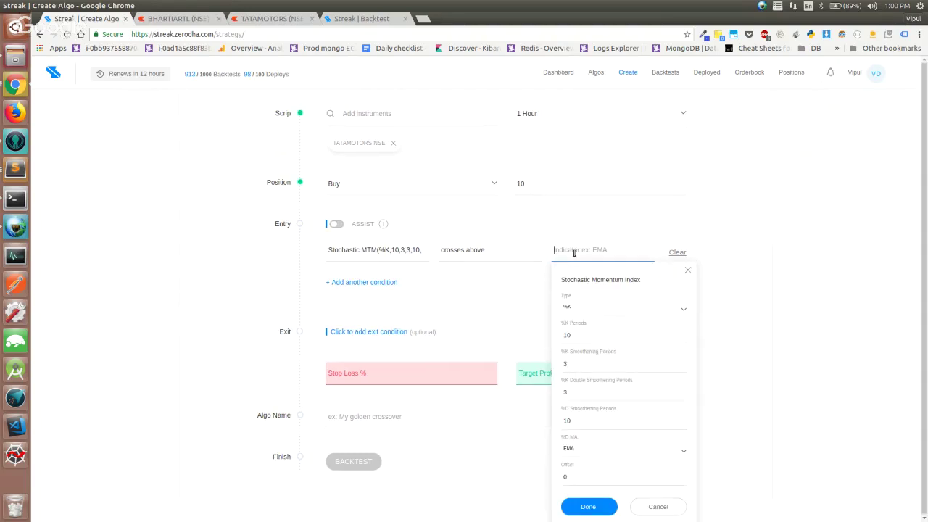
click(628, 311)
click(617, 350)
click(592, 506)
key(alt+3)
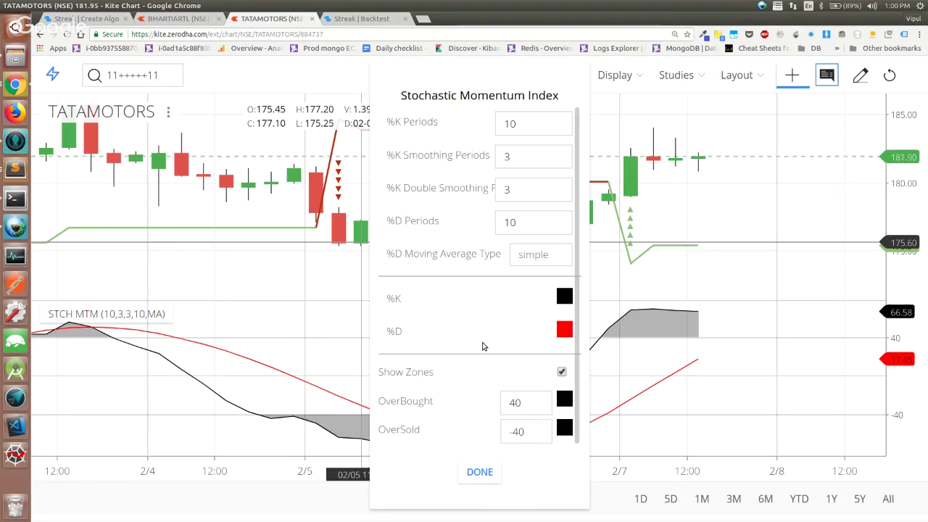
key(ctrl+1)
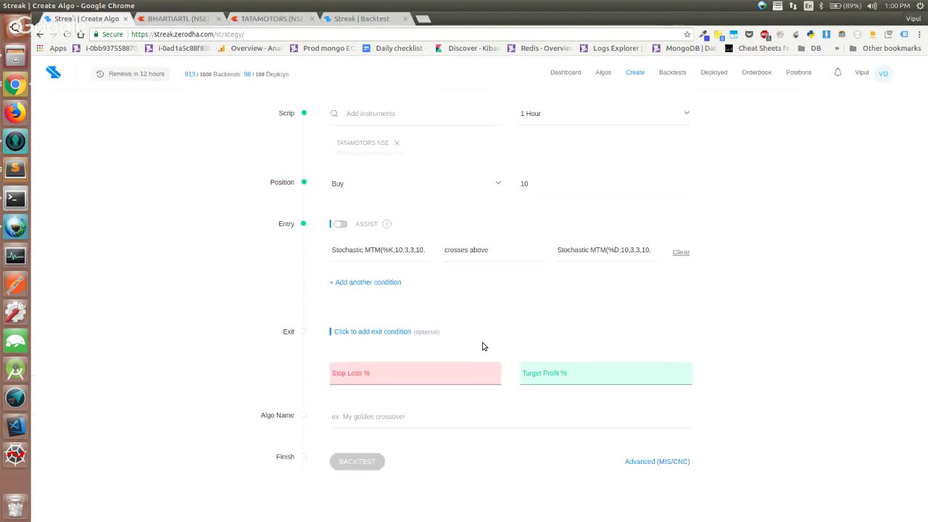
Step: Add ACC NSE and RELIANCE NSE to the algo's instruments
click(377, 113)
text(acc)
key(BackSpace)
key(BackSpace)
key(BackSpace)
text(r)
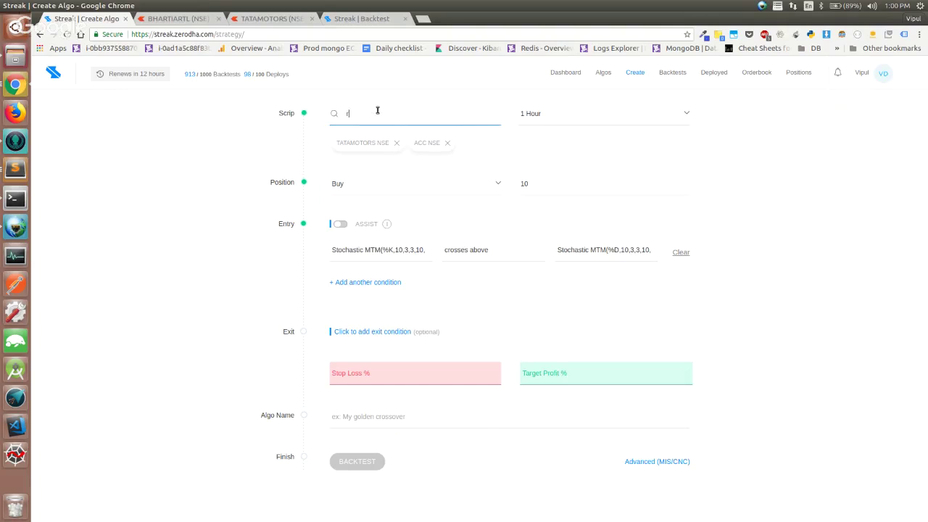
text(elia)
key(Return)
Step: Inspect the Stochastic Momentum Index crossover at the 6 February 11:15 candle on the Kite chart, closing its settings, and return to Streak
key(ctrl+3)
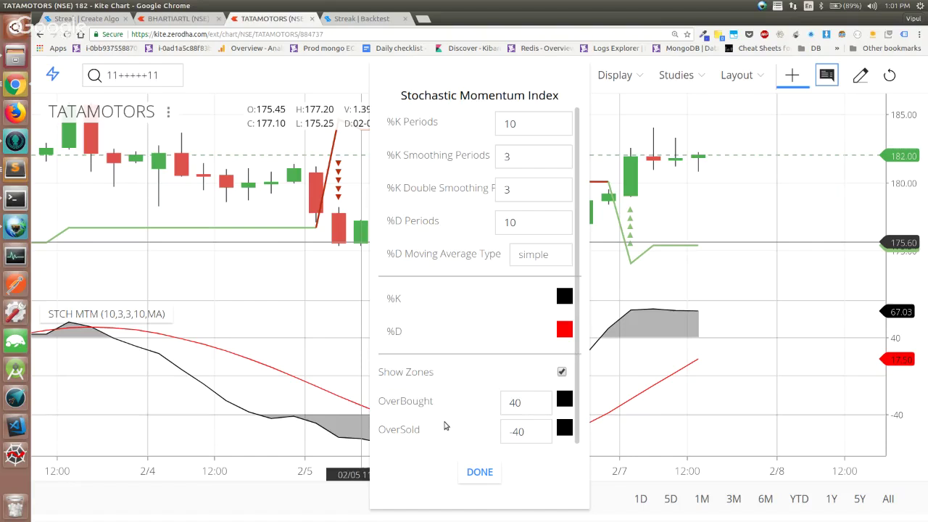
click(477, 474)
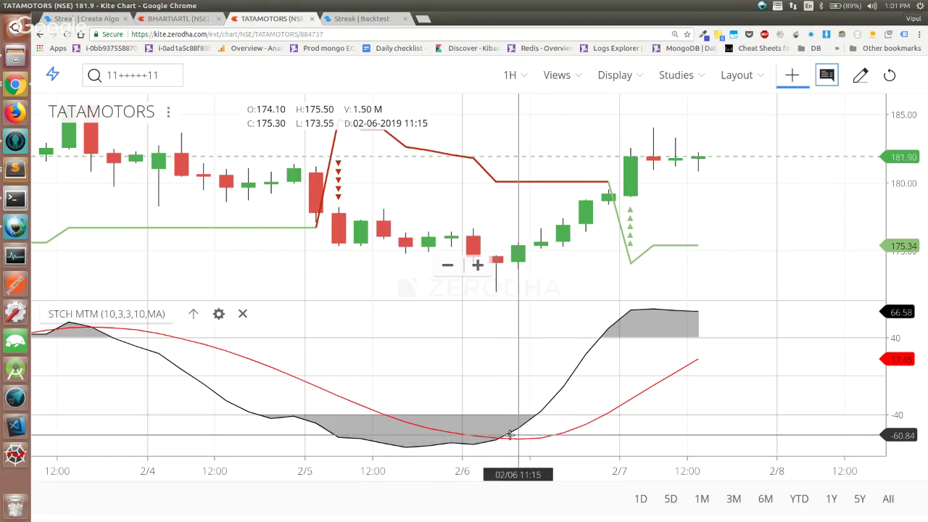
key(ctrl+1)
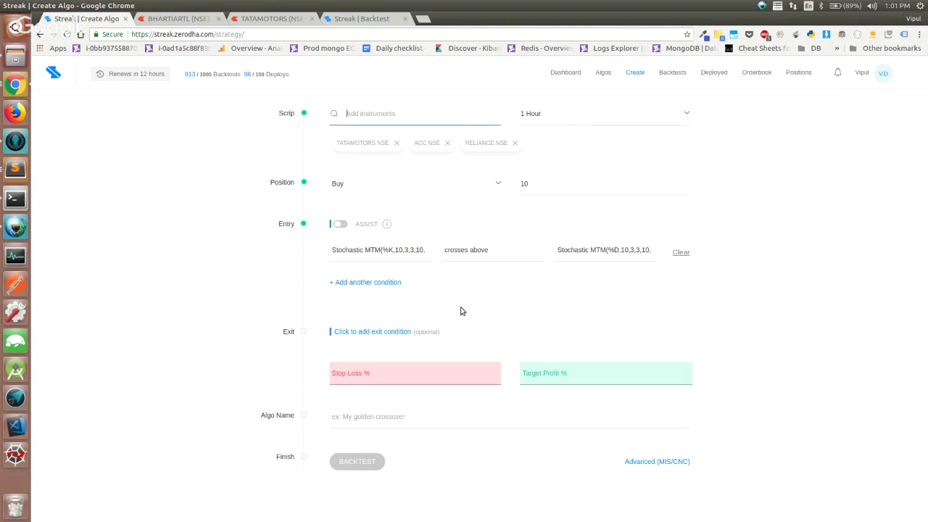
Step: Add an exit condition to the algo and check the Stochastic Momentum Index overbought level on the Kite chart
click(373, 332)
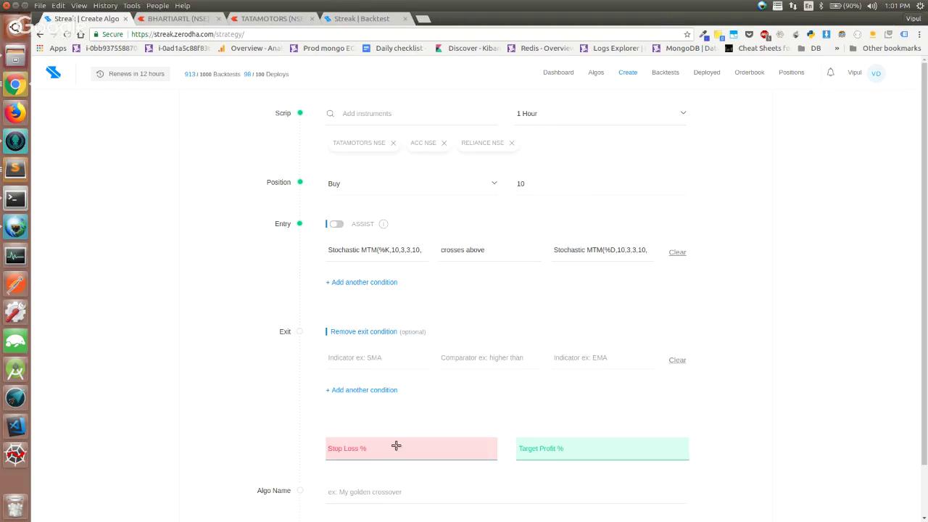
key(ctrl+Tab)
key(ctrl+Tab)
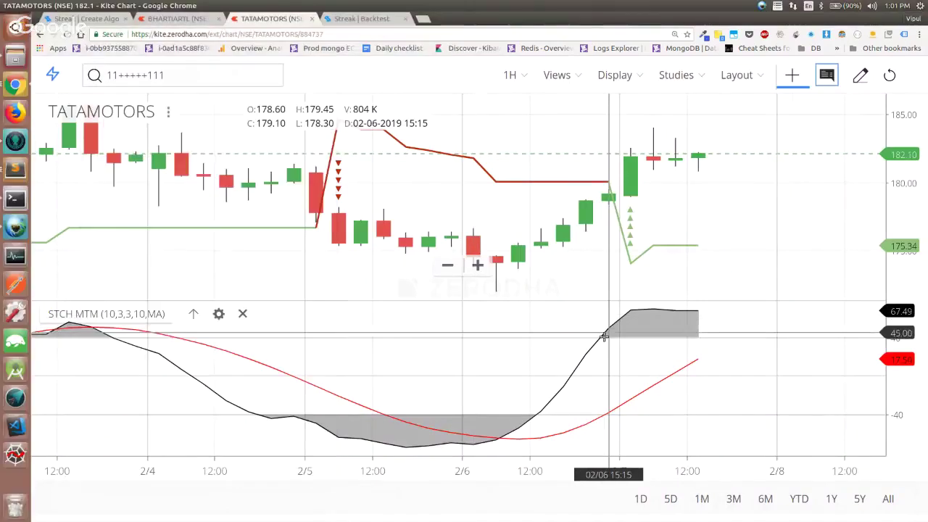
click(218, 313)
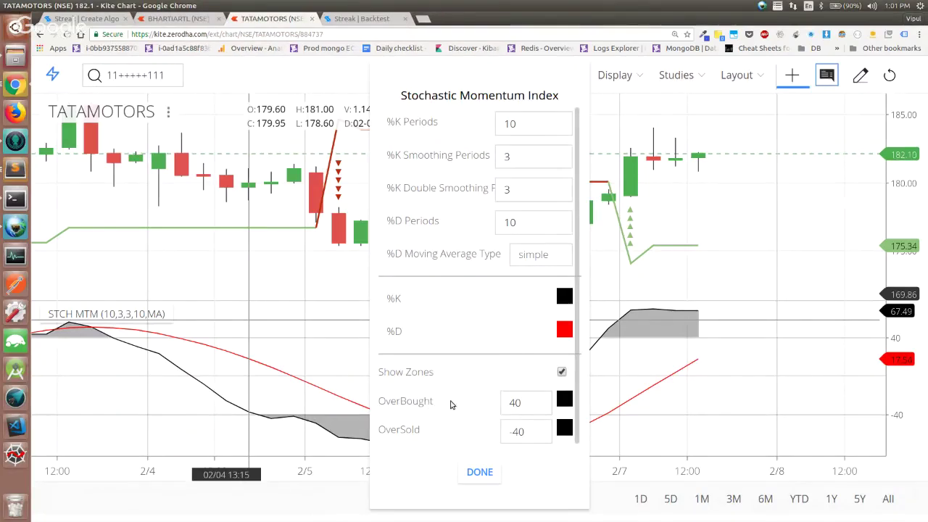
click(479, 472)
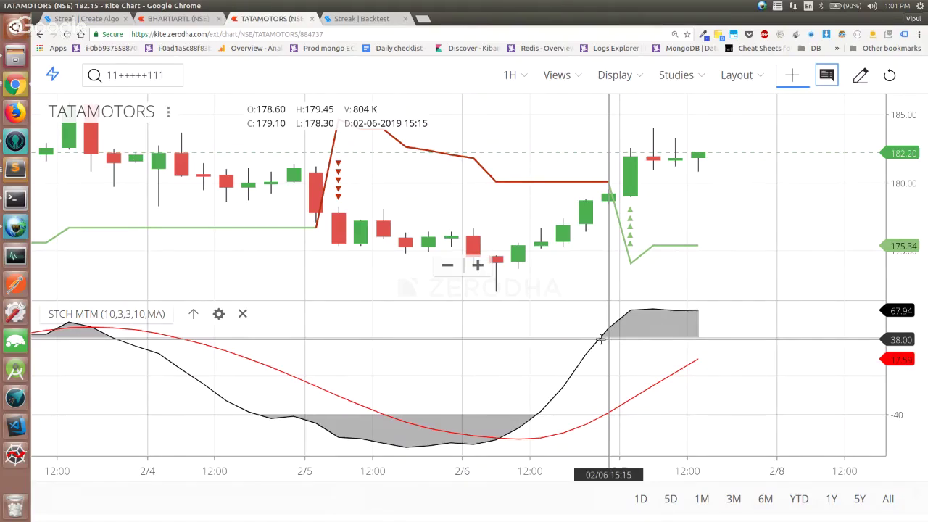
Step: Switch to Streak and add ASHOKLEY NSE to the algo's instruments
key(ctrl+1)
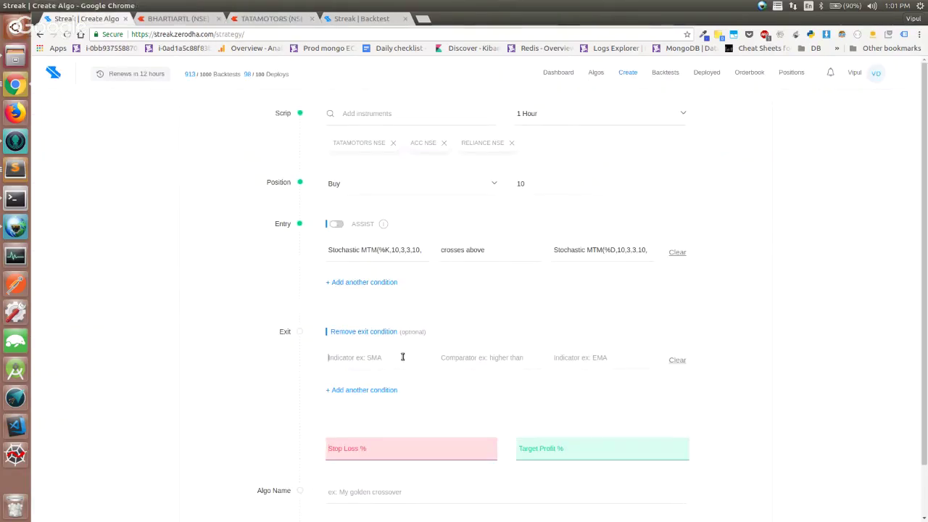
click(371, 113)
text(al)
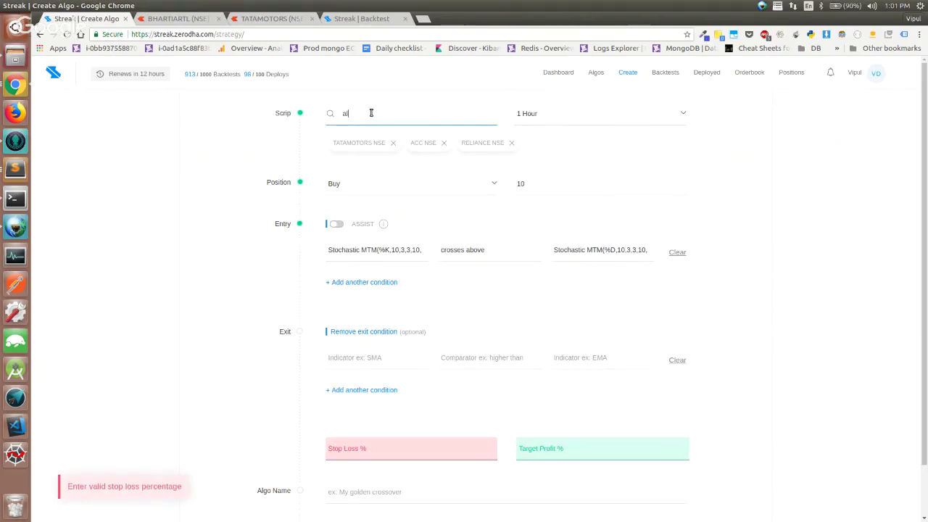
key(BackSpace)
text(shokley)
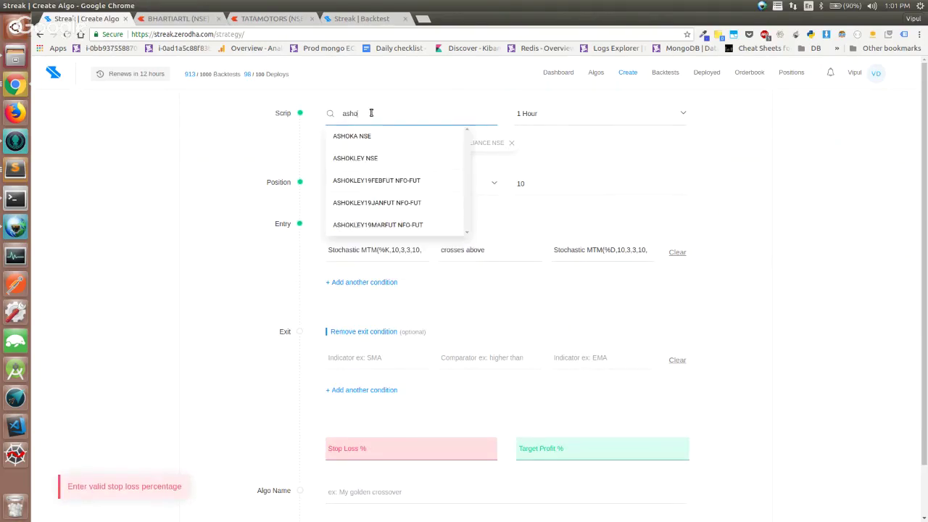
key(Return)
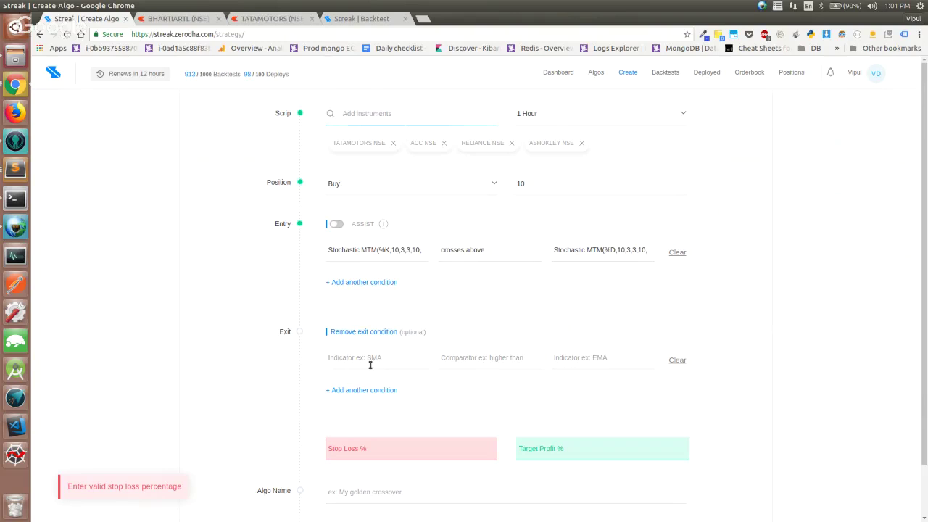
text(sto)
key(BackSpace)
key(BackSpace)
key(BackSpace)
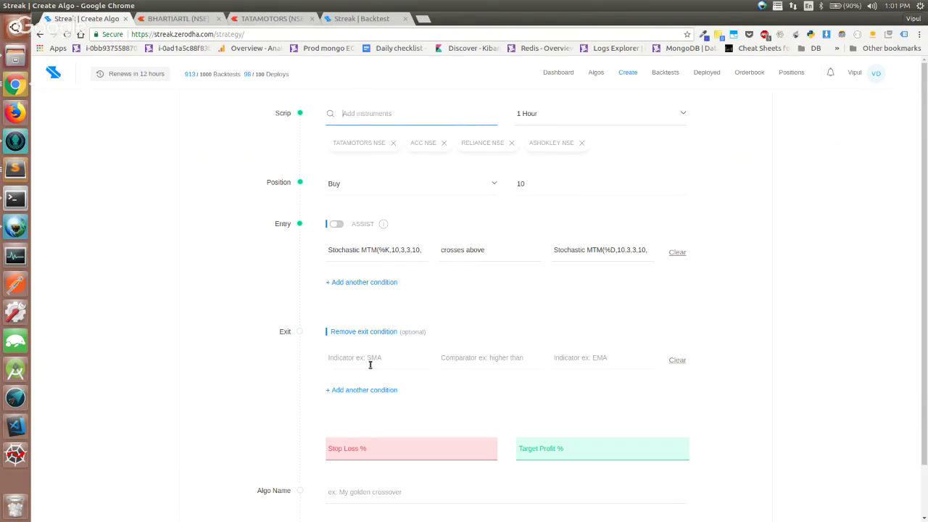
Step: Set the exit condition's first indicator to STOCHASTIC MTM with type %K and its default periods
click(370, 357)
text(stochastic mtm)
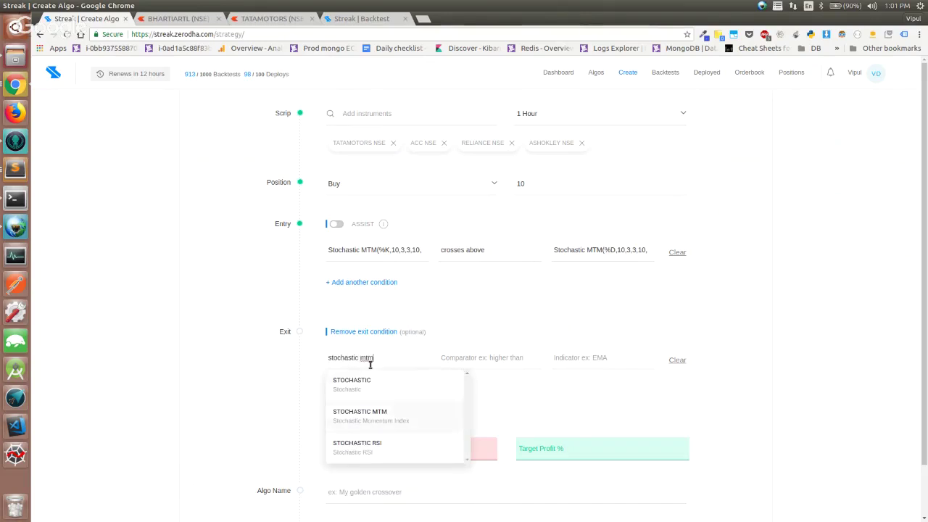
key(Return)
scroll(406, 464, down, 3)
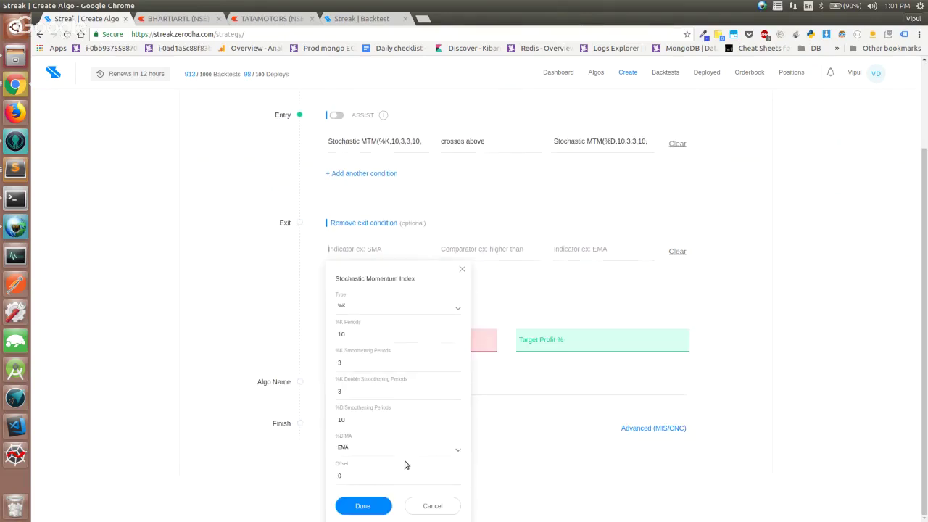
click(363, 505)
Step: Complete the exit condition with the comparator crosses above and the number 40.0
click(472, 302)
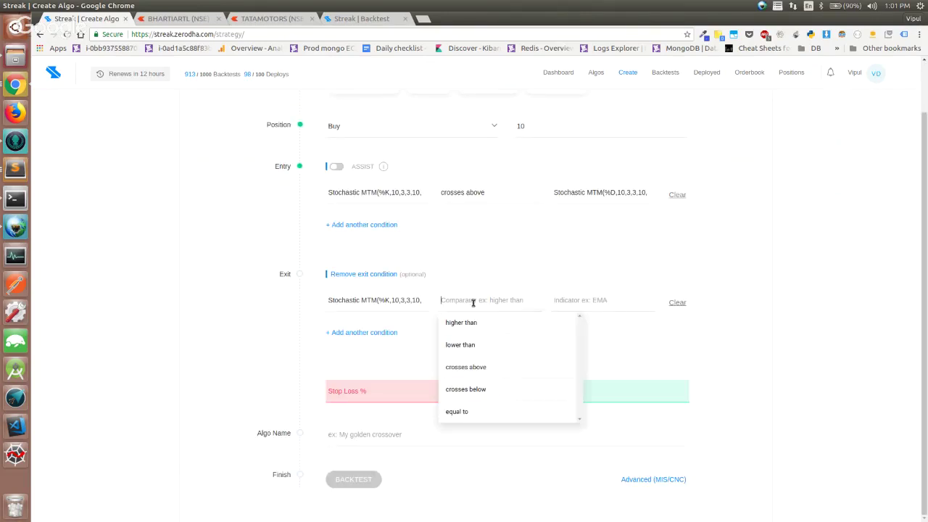
click(488, 368)
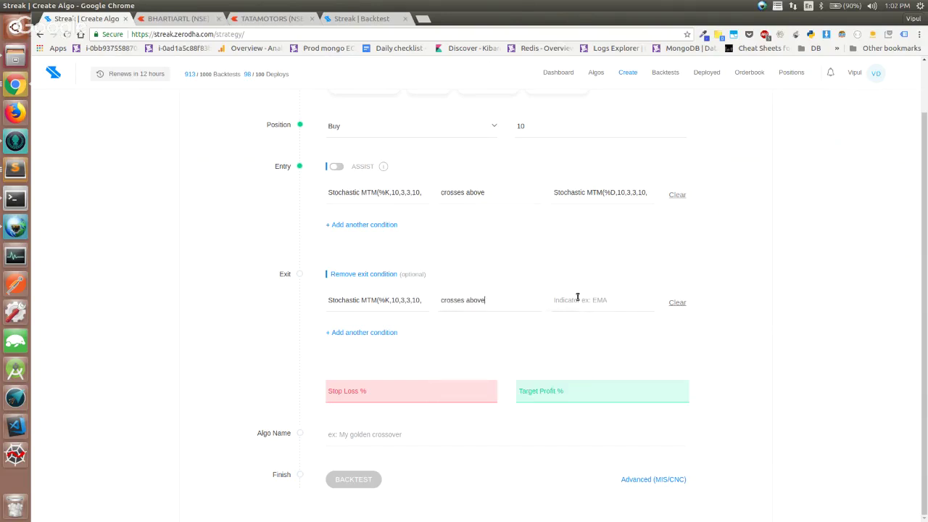
text(num)
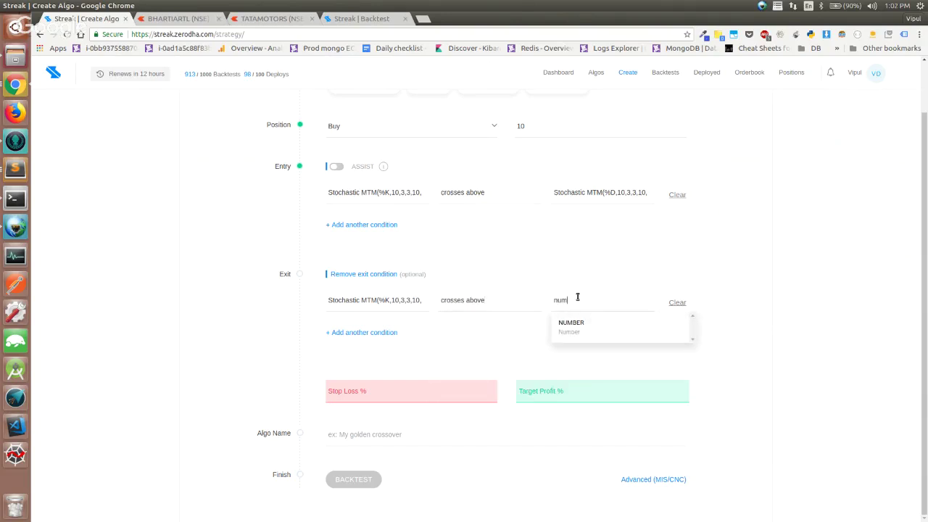
key(Return)
text(40.0)
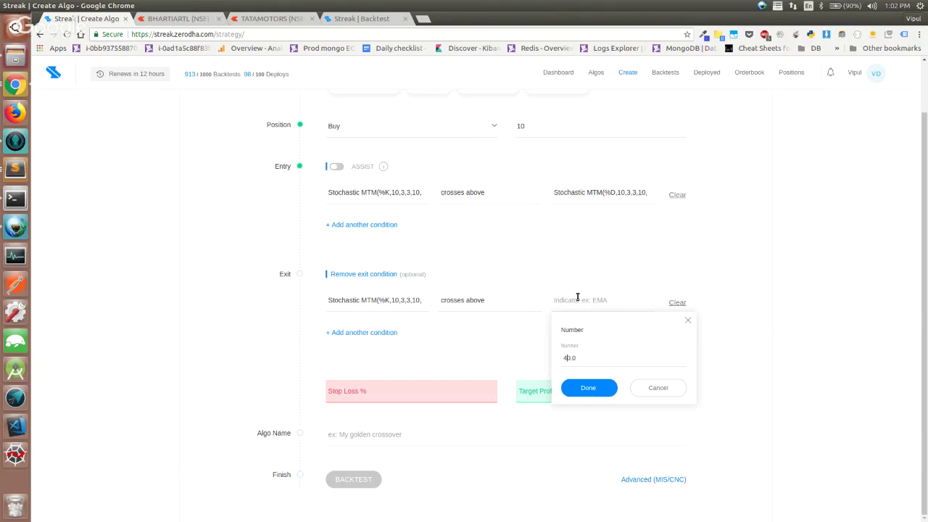
click(582, 388)
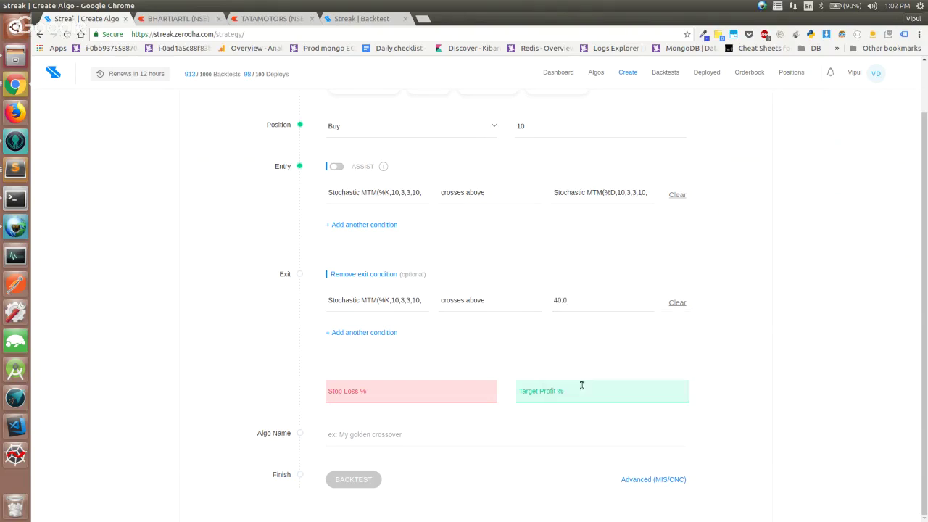
Step: Set the algo's stop loss to 0.5% and its target profit to 1.5%
click(404, 385)
text(0)
key(Tab)
text(1.5)
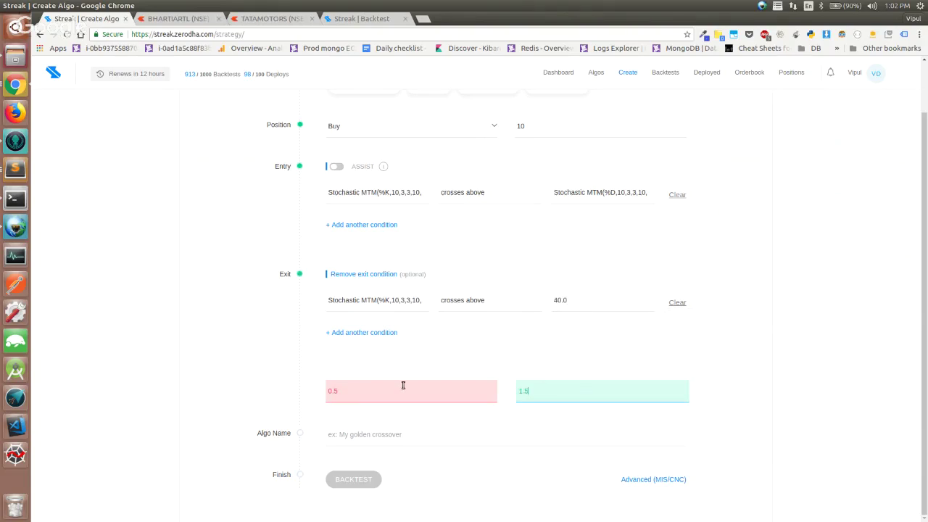
Step: Name the algo Sample chs1 and show its advanced options for chart type, order type and trading hours
click(397, 434)
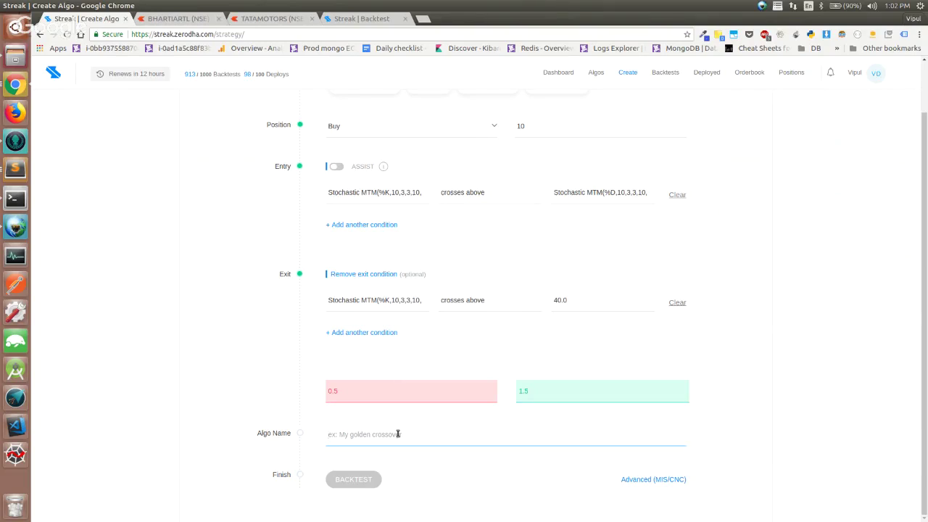
scroll(397, 433, up, 1)
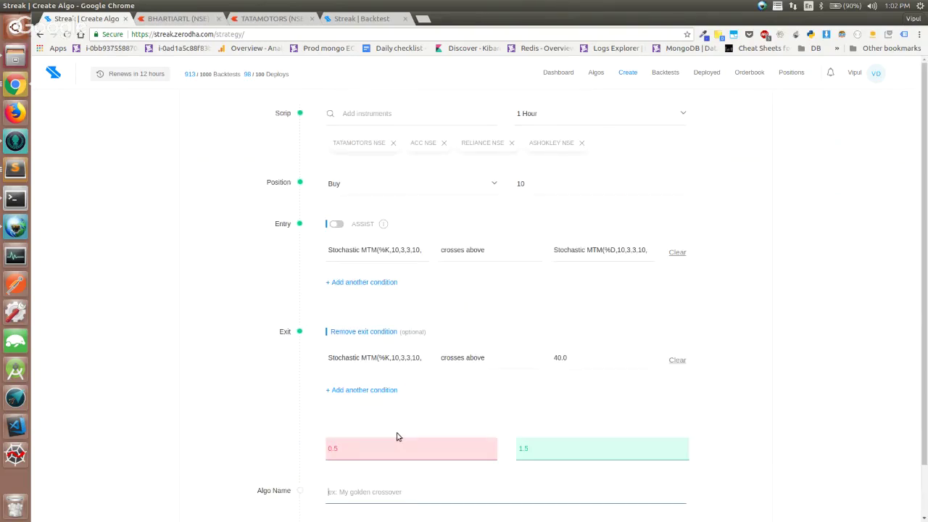
text(Sample chs1)
scroll(397, 447, down, 1)
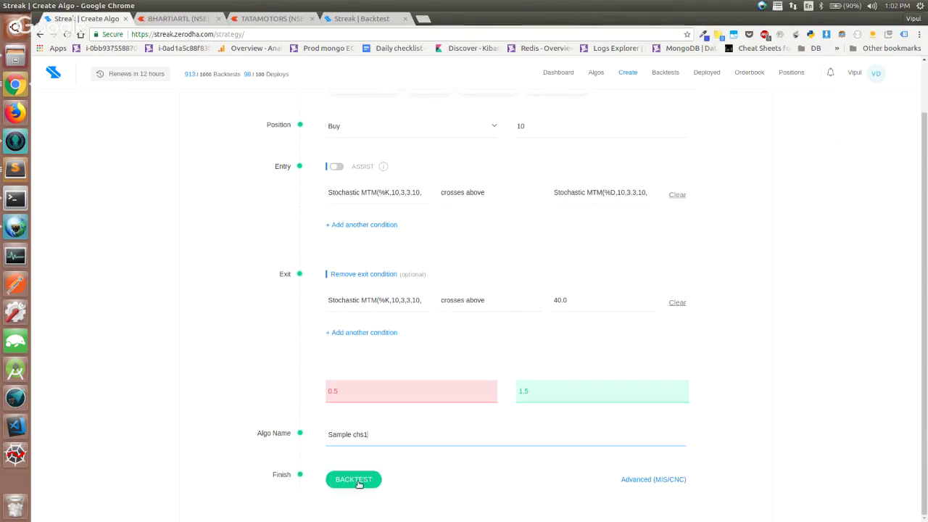
click(657, 483)
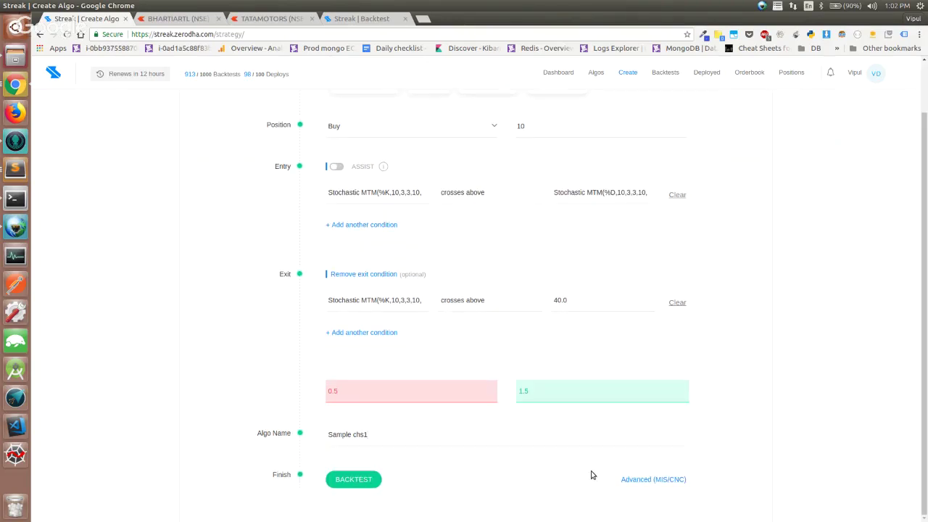
click(657, 481)
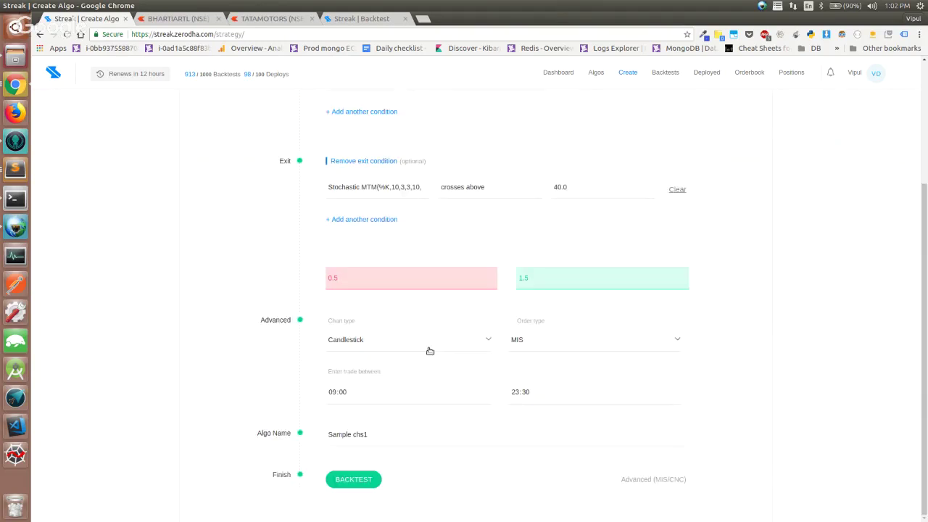
Step: Check the available chart types, keep Candlestick, and run the backtest of the Sample chs1 algo
click(429, 351)
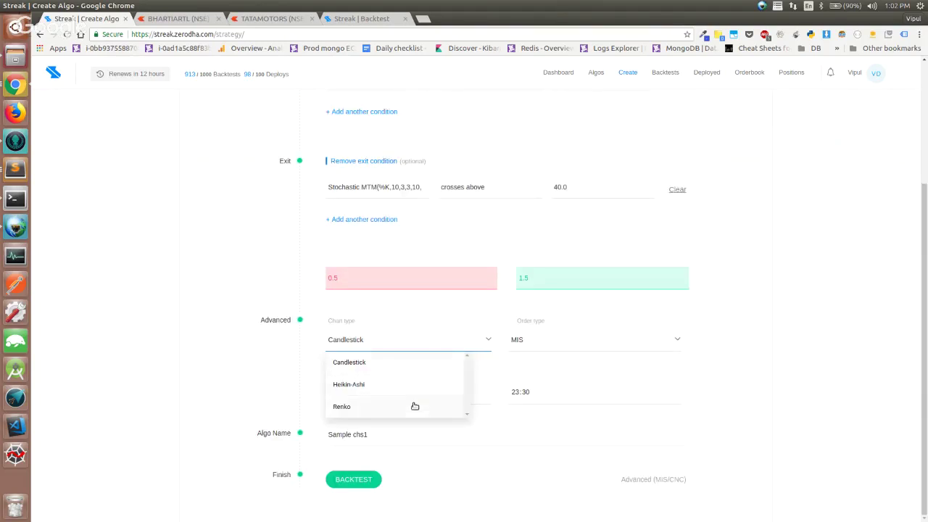
click(512, 379)
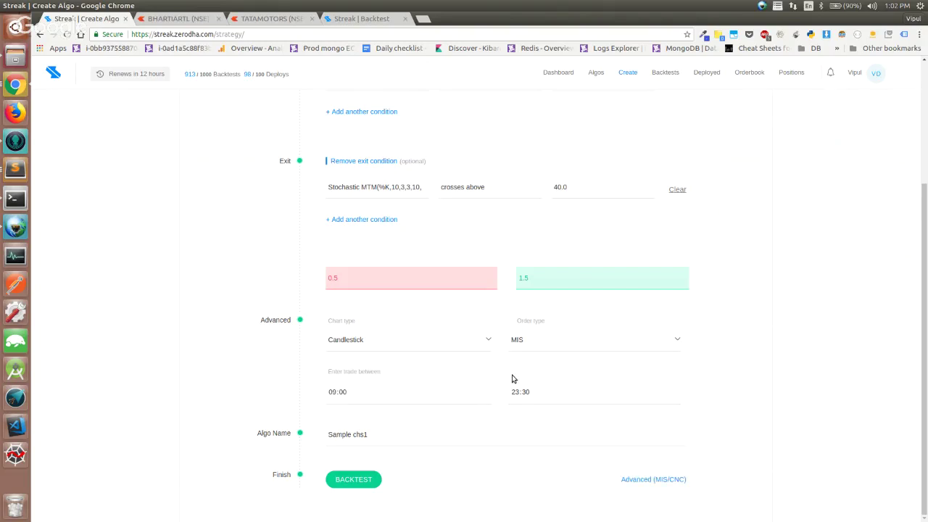
click(362, 479)
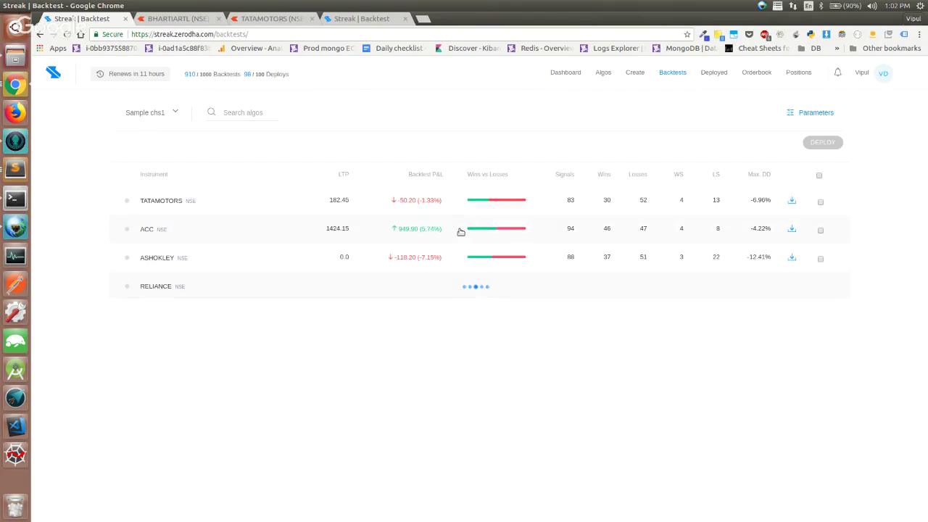
Step: Examine RELIANCE's backtest details, highlight its period return, and collapse the details again
click(461, 232)
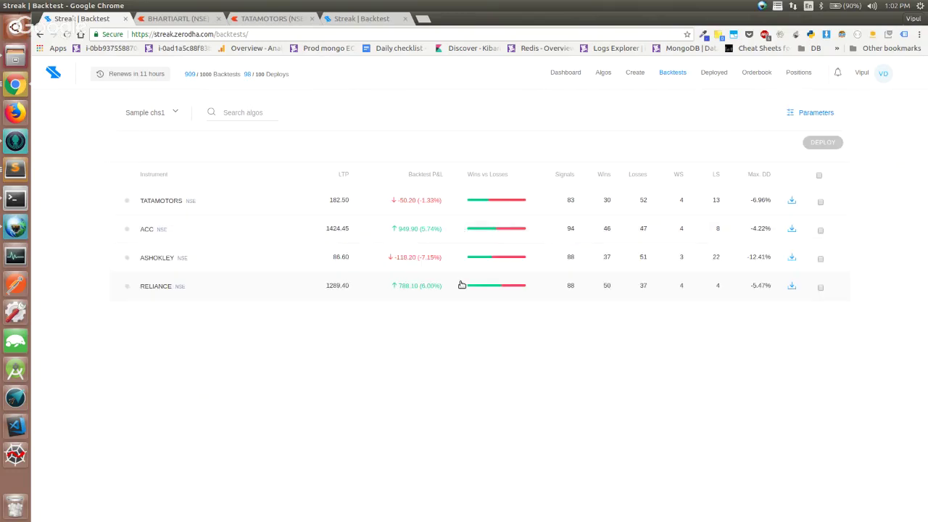
click(462, 284)
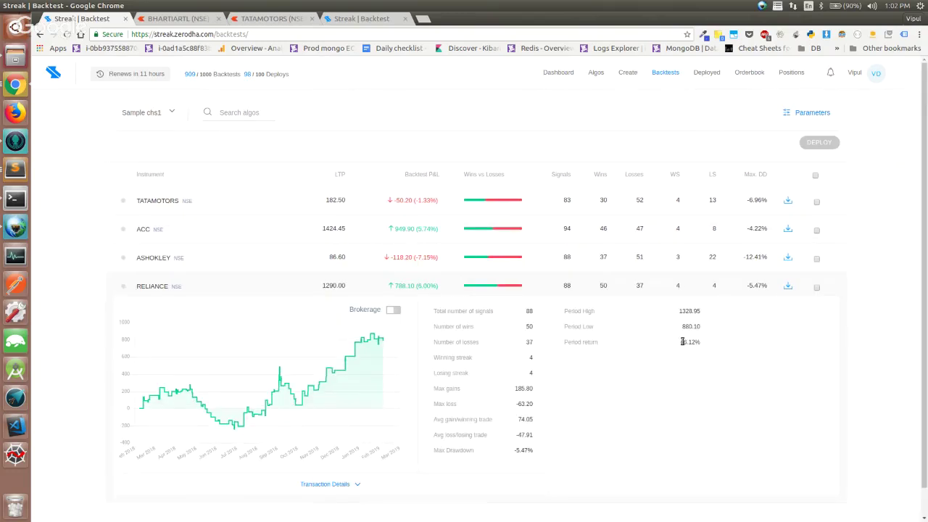
drag(683, 342, 709, 345)
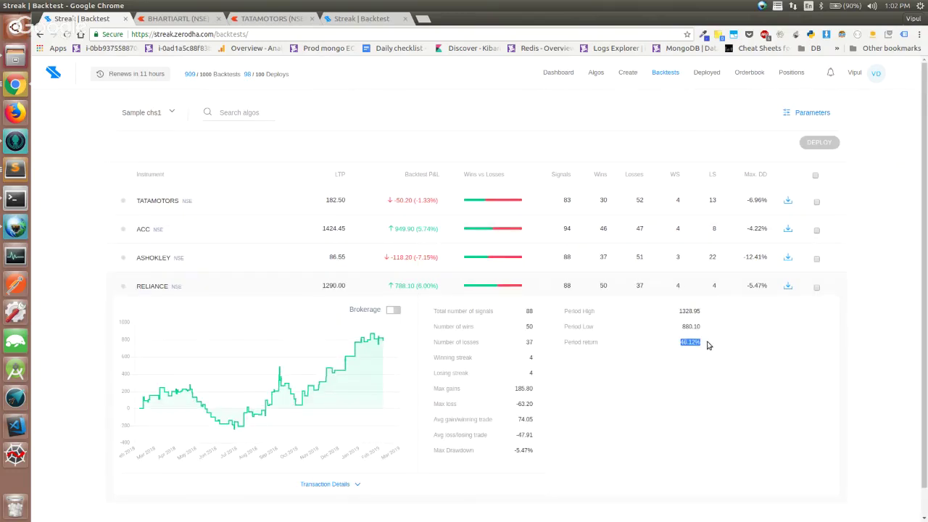
click(538, 288)
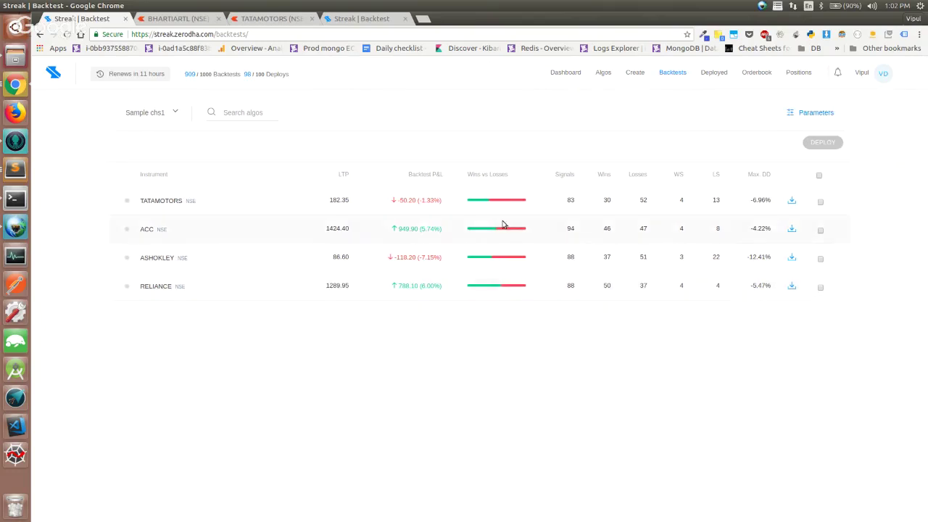
Step: Switch to the TATAMOTORS chart in Kite and examine the Stochastic MTM crossover at 6 February 10:15
key(ctrl+shift+Tab)
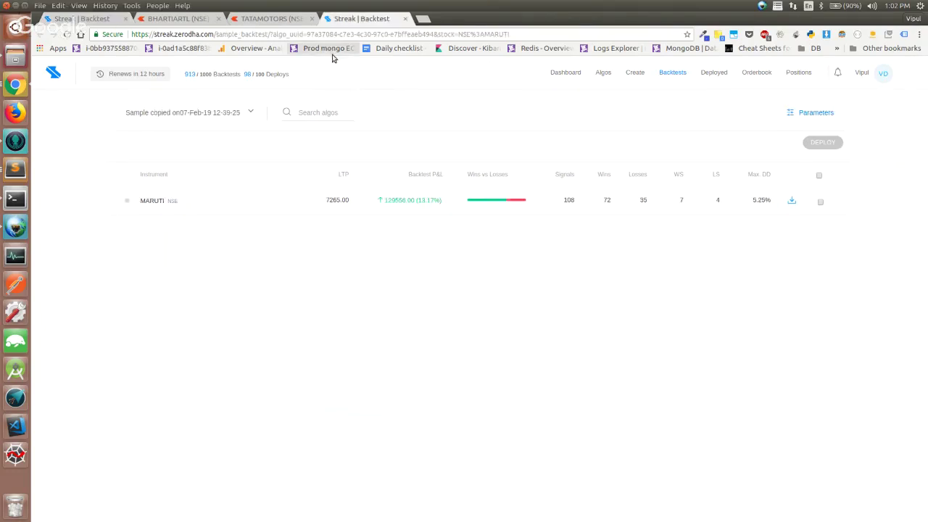
key(ctrl+shift+Tab)
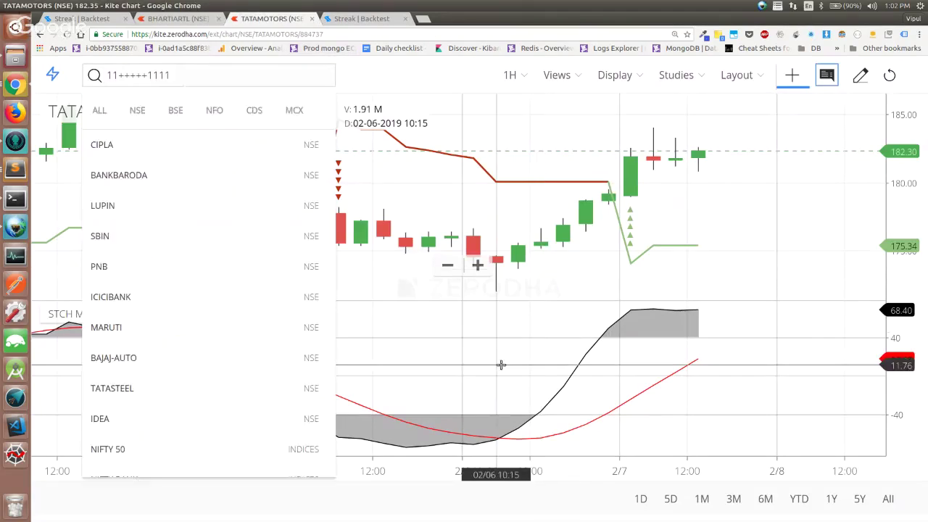
click(501, 365)
scroll(500, 439, down, 5)
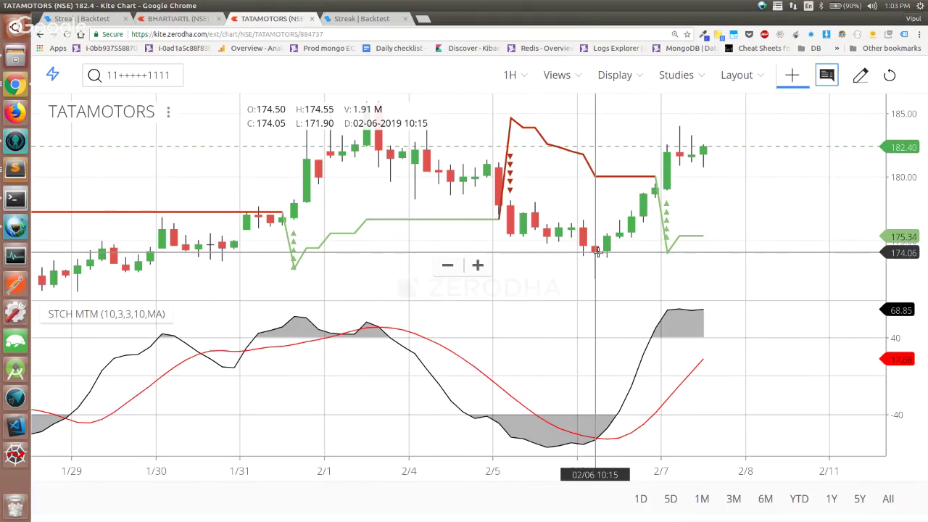
Step: Highlight the 31 January 2019 trades in Streak's TATAMOTORS backtest transactions and compare them with the crossover on the Kite chart
key(ctrl+1)
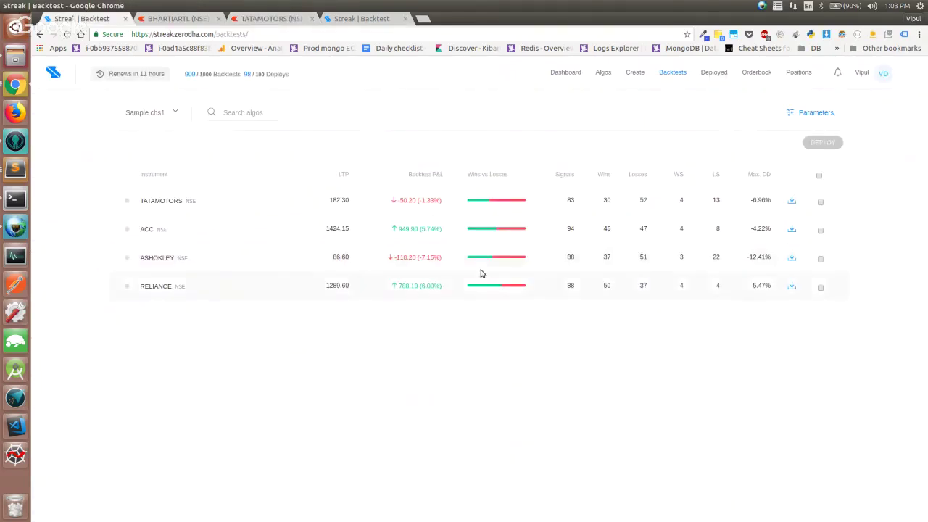
click(486, 206)
scroll(452, 290, down, 1)
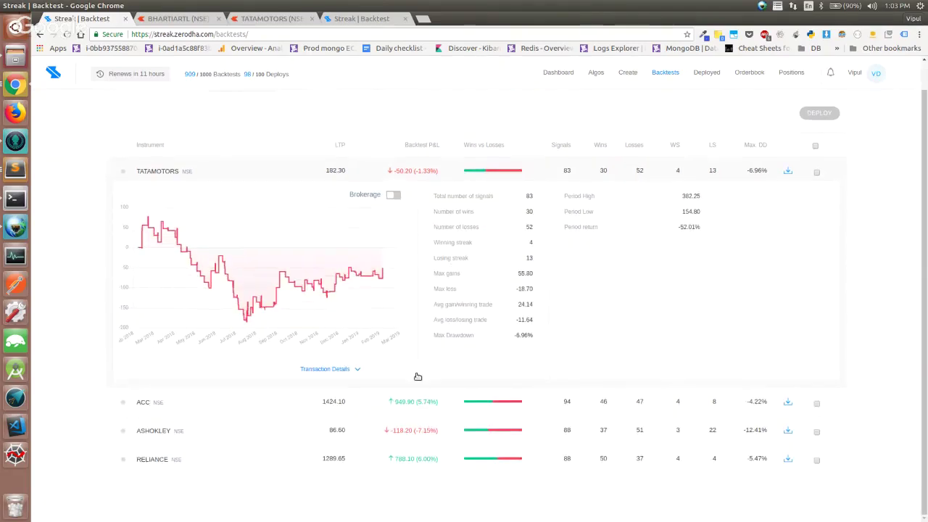
click(417, 376)
scroll(418, 376, down, 10)
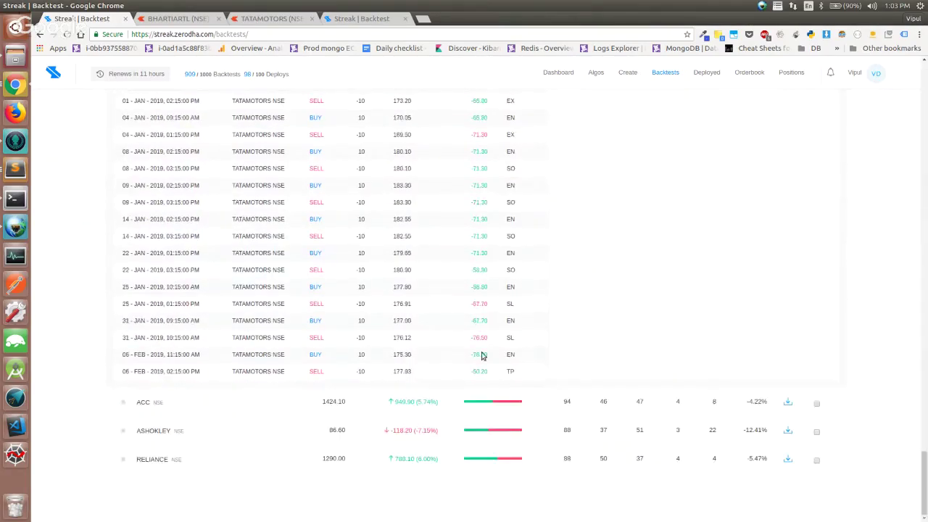
drag(524, 338, 132, 320)
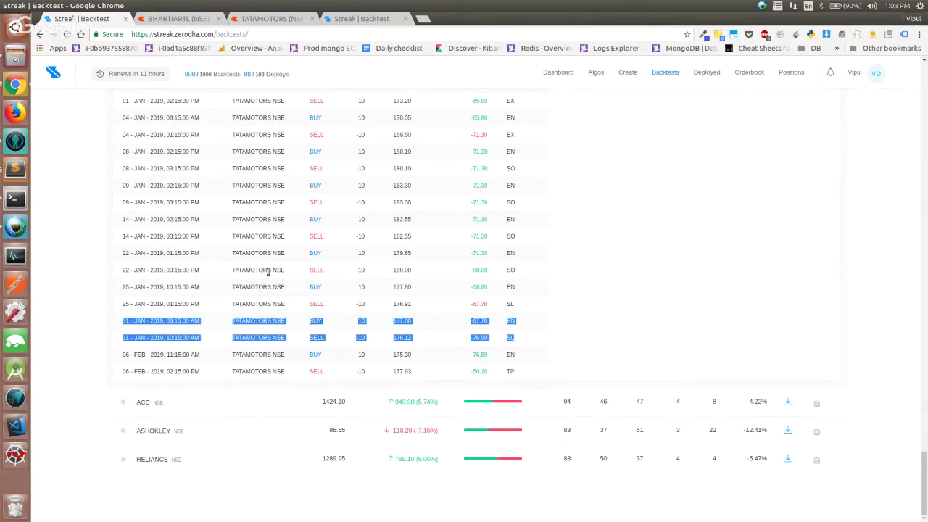
key(alt+3)
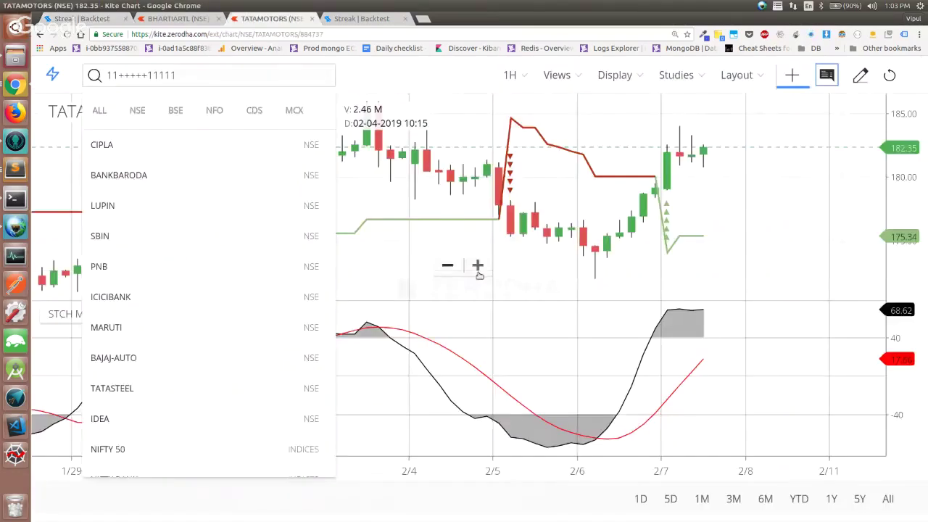
click(367, 293)
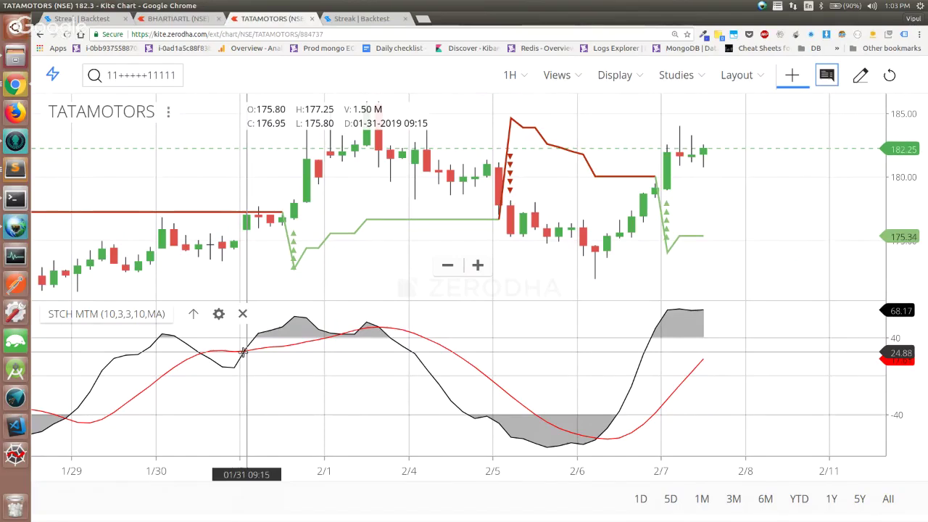
Step: Return to the Streak backtest and open the Sample chs1 algo for editing from its condition summary
key(ctrl+1)
scroll(229, 187, up, 20)
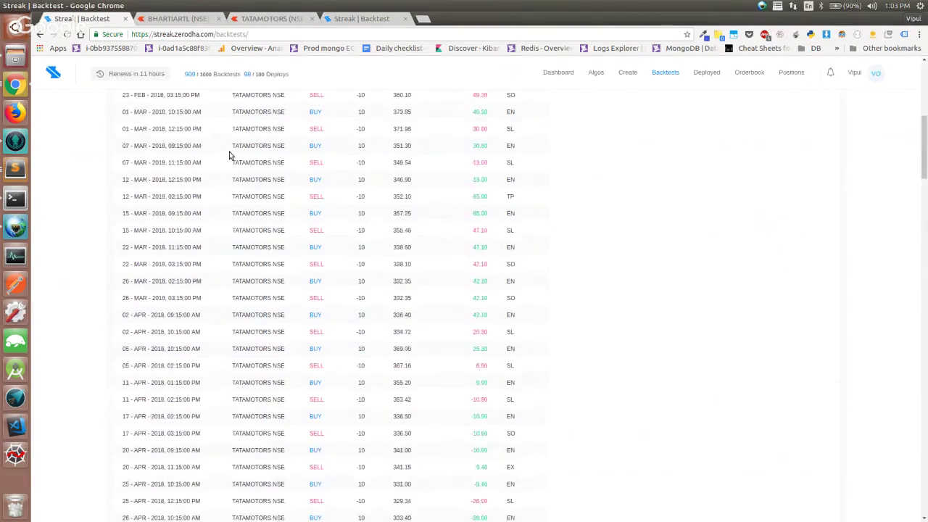
click(172, 114)
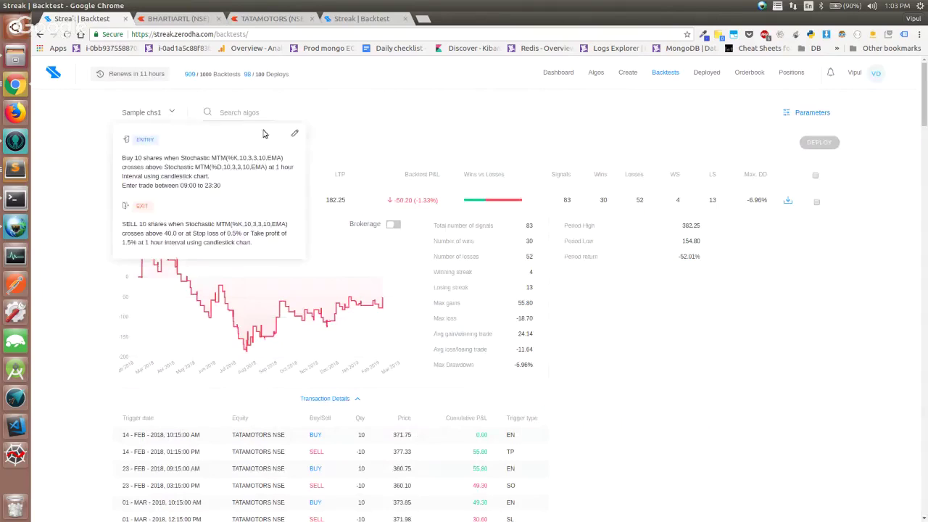
click(293, 135)
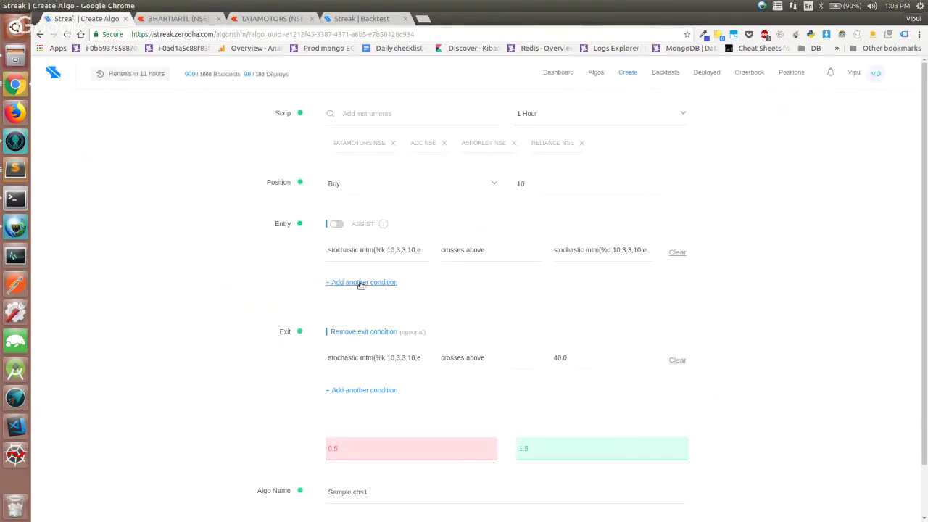
Step: Add a second entry condition joined by and, with Stochastic MTM type %K at its default periods as the first indicator
click(361, 283)
click(435, 283)
text(s)
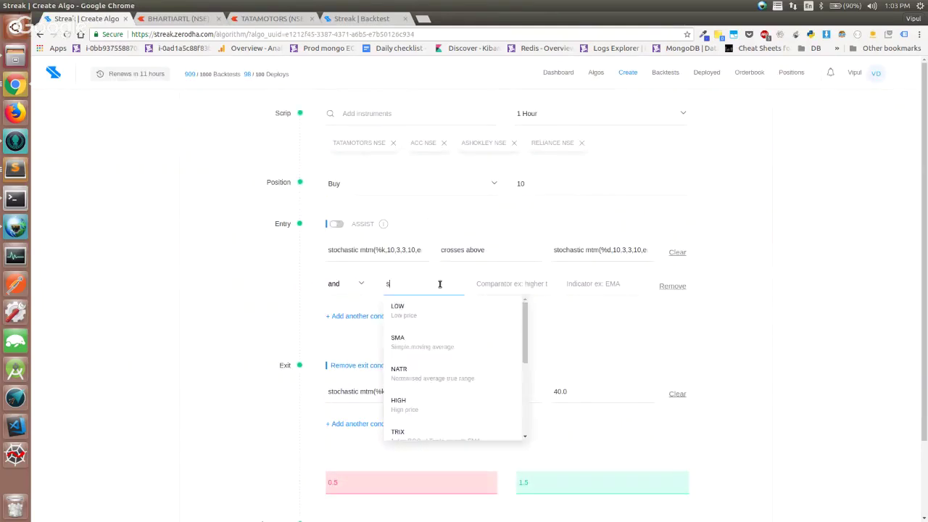
text(tochastic mtm)
click(442, 340)
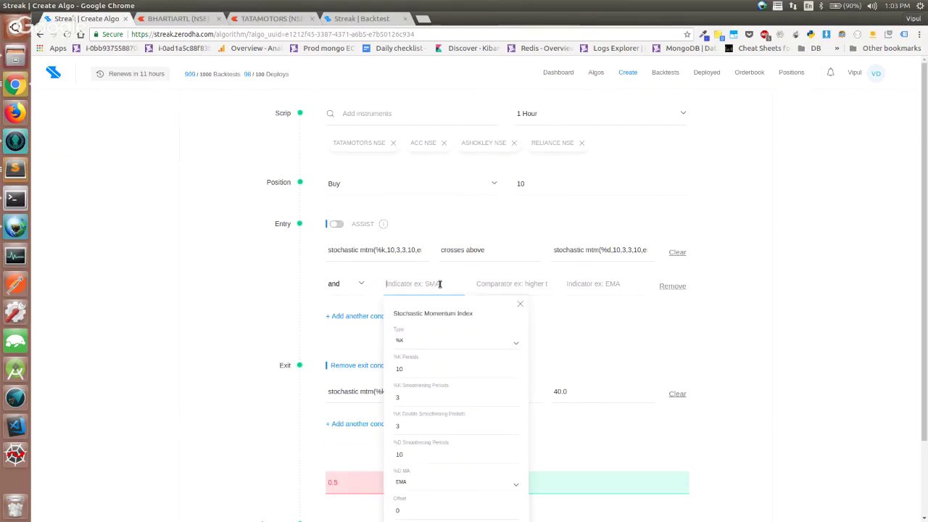
scroll(442, 338, down, 3)
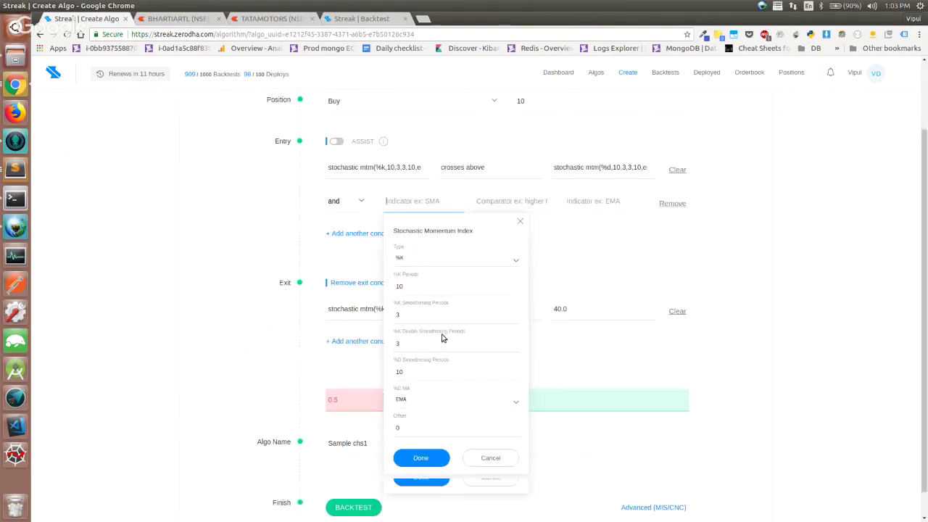
click(442, 450)
Step: Examine where the Stochastic MTM lines cross relative to the -40 level on the TATAMOTORS chart in Kite
key(ctrl+Tab)
key(ctrl+Tab)
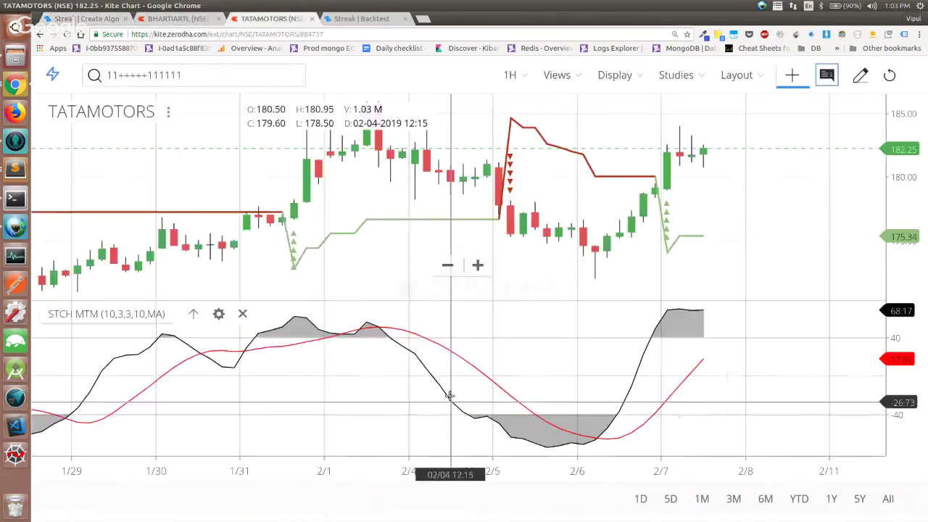
click(408, 355)
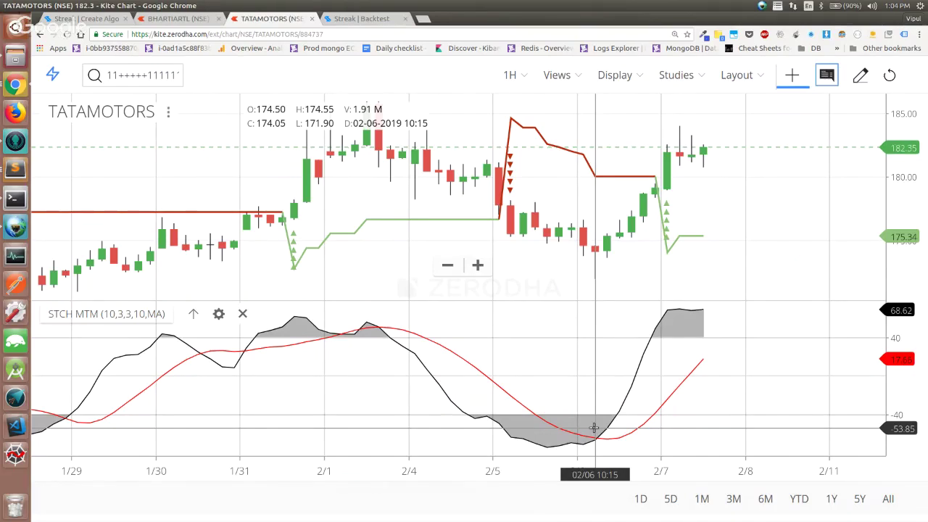
Step: Back in Streak, complete the second entry condition with the comparator lower than and the number -40.0
key(ctrl+1)
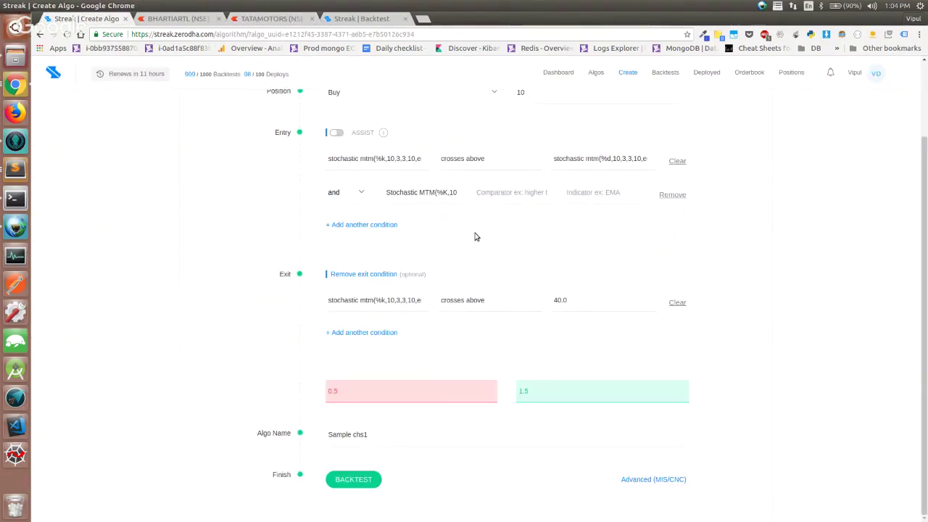
click(503, 193)
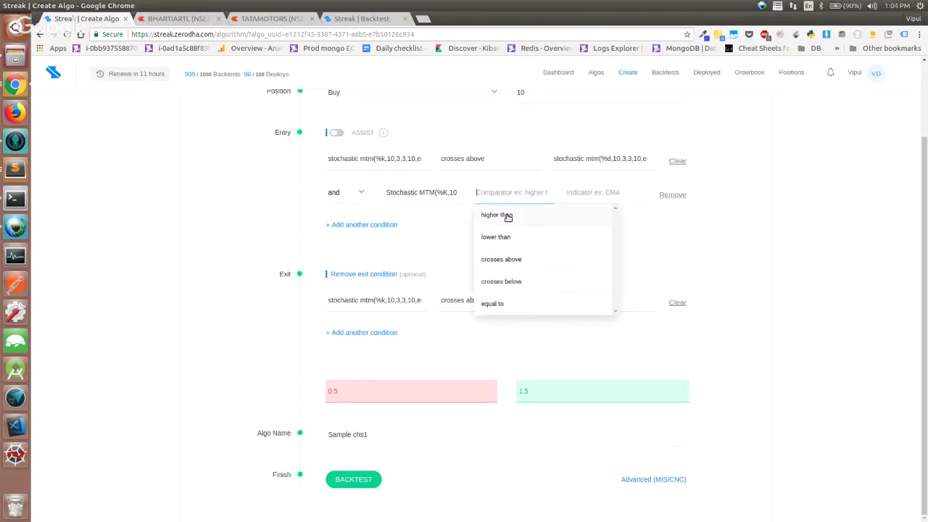
click(500, 237)
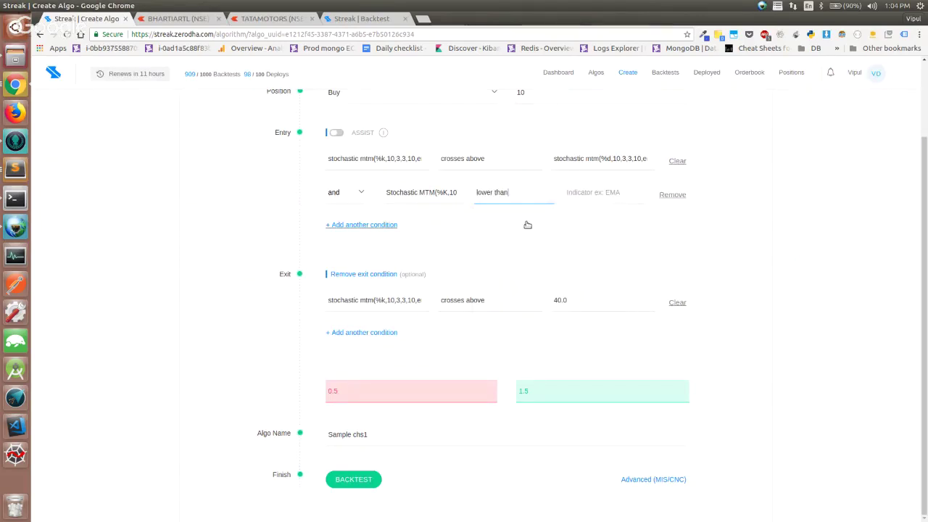
click(569, 196)
text(number)
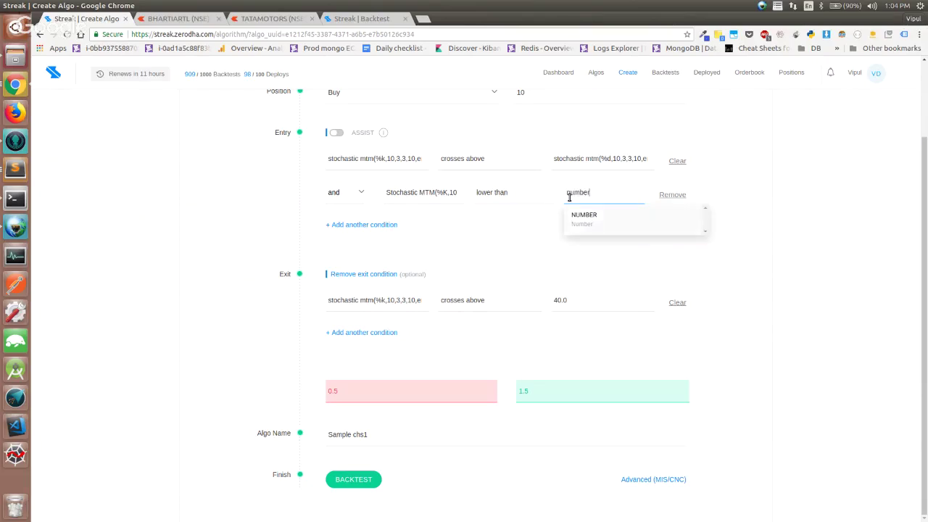
click(569, 208)
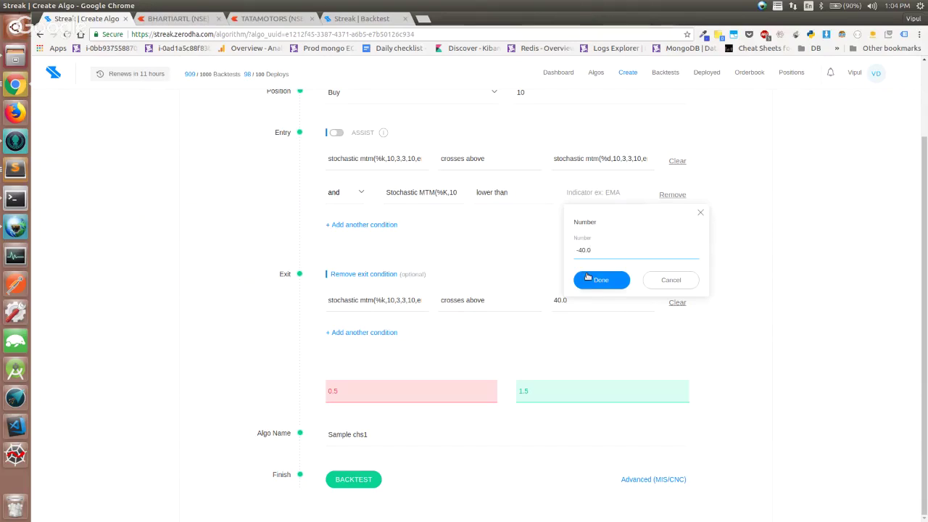
click(587, 279)
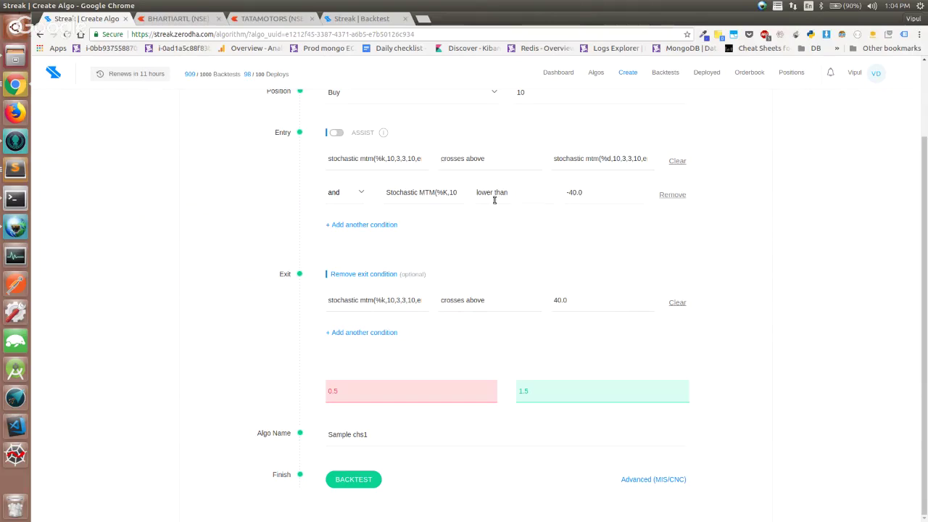
Step: Backtest the revised algo and highlight the most recent trades, from 22 January 2019 on, in TATAMOTORS's transaction details
click(364, 479)
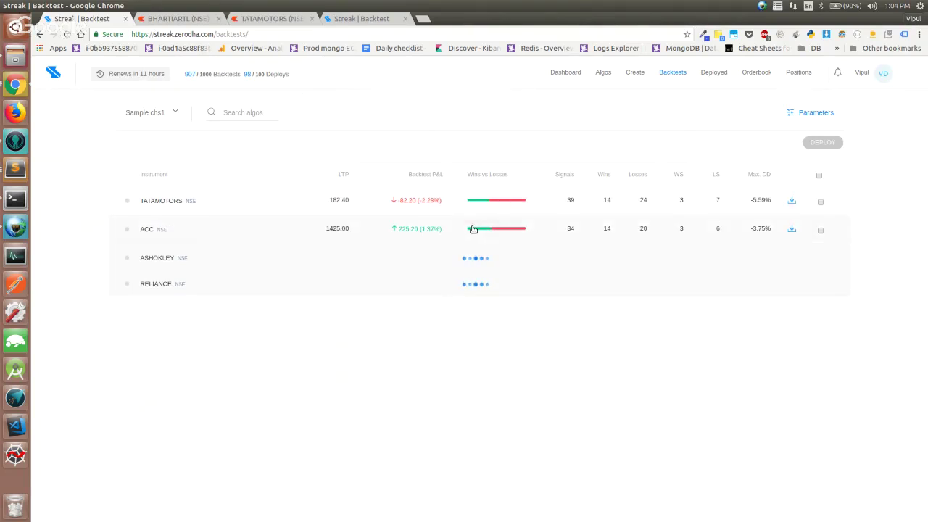
mouse_move(473, 230)
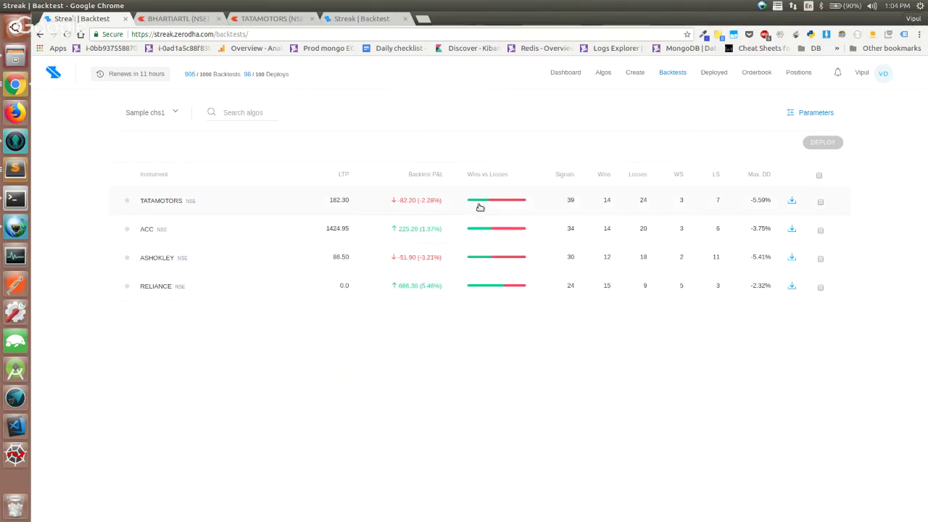
click(484, 203)
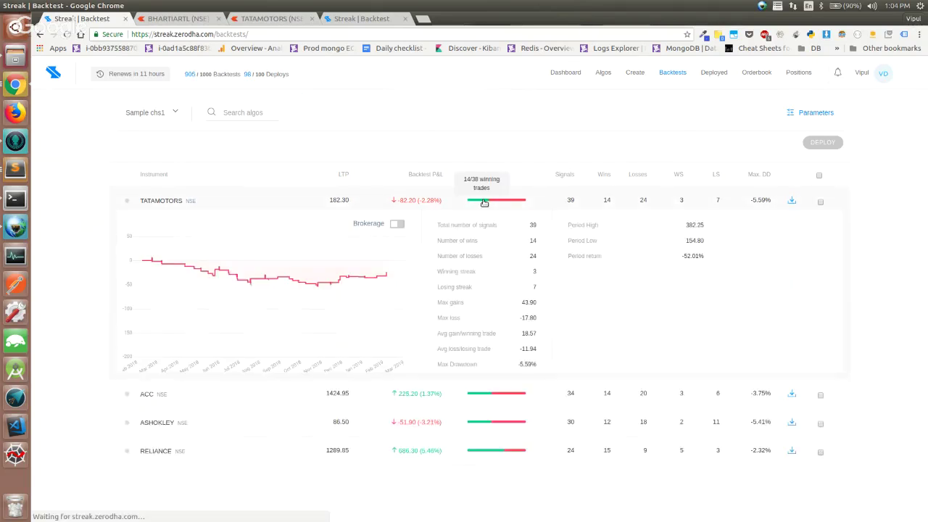
click(369, 398)
scroll(369, 398, down, 20)
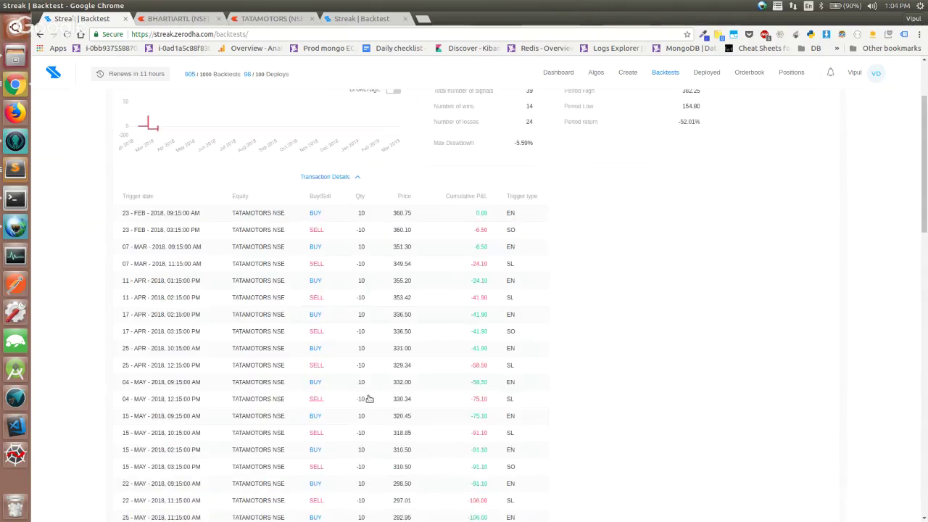
drag(524, 375, 234, 317)
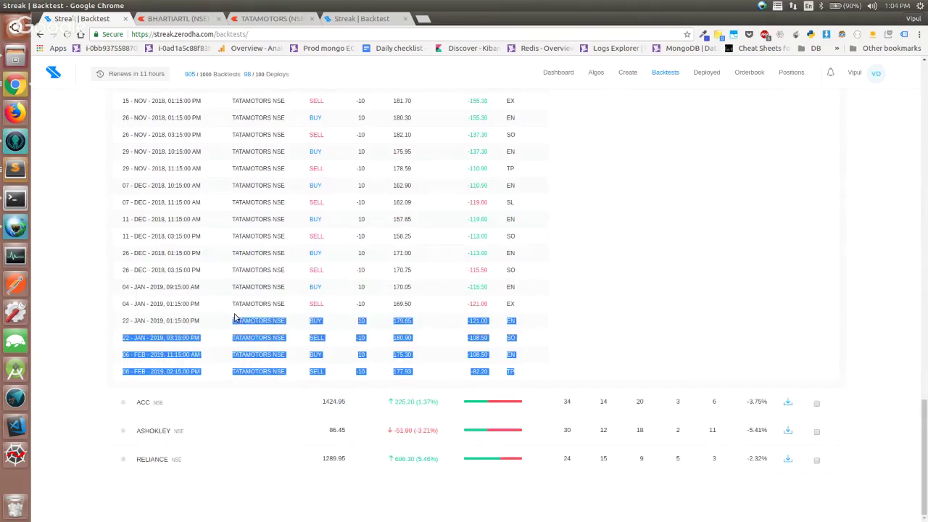
Step: Highlight the 4 January 2019 trade and the 7 December 2018 stop-loss exit in TATAMOTORS's transaction details
drag(516, 305, 122, 292)
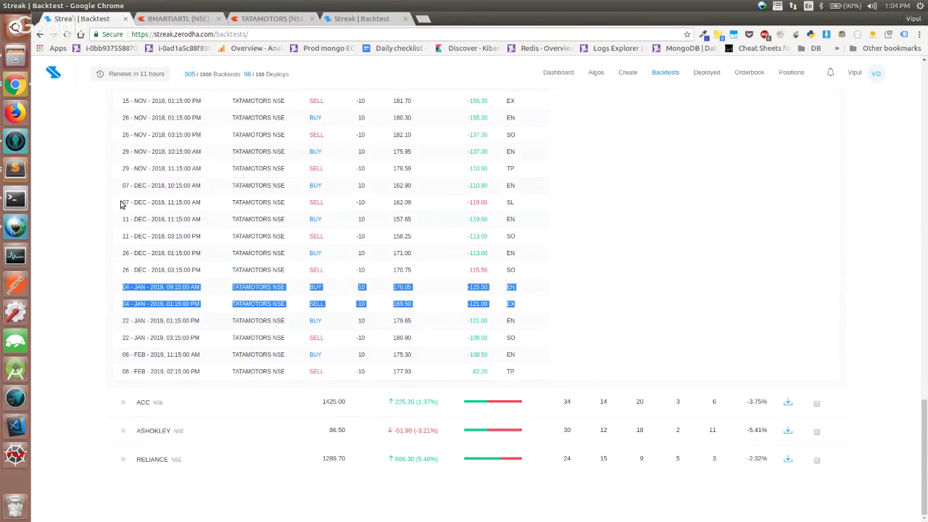
drag(122, 206, 515, 207)
Step: Reopen the backtest parameters, set the entry start time to 09:15 and rerun the backtest
scroll(514, 208, up, 10)
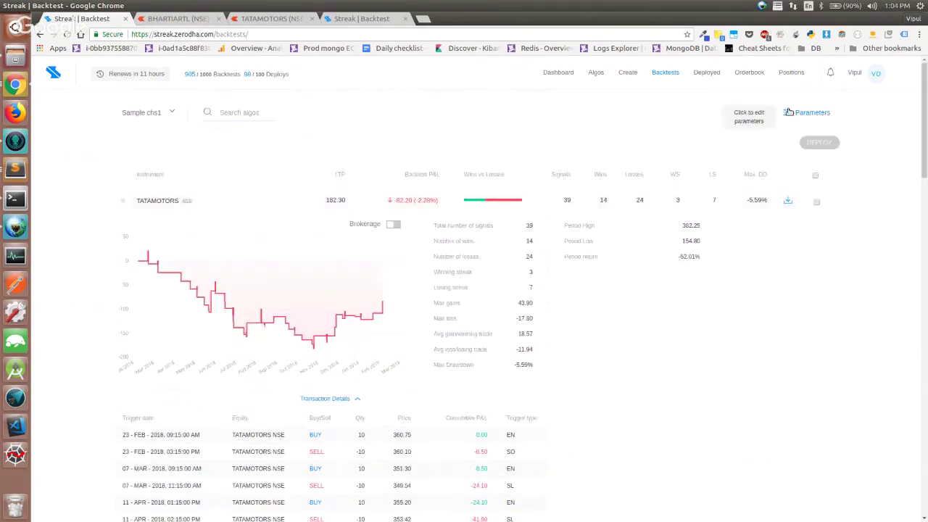
click(788, 112)
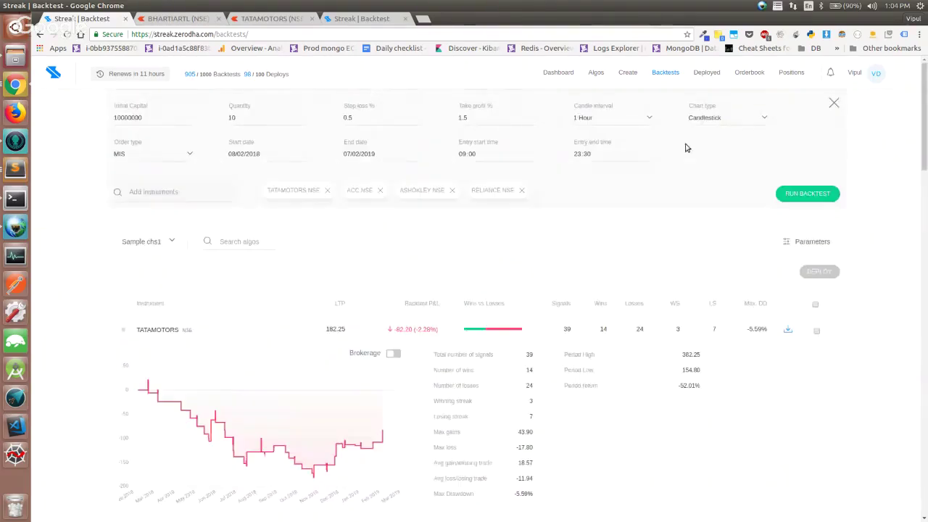
click(487, 158)
key(Tab)
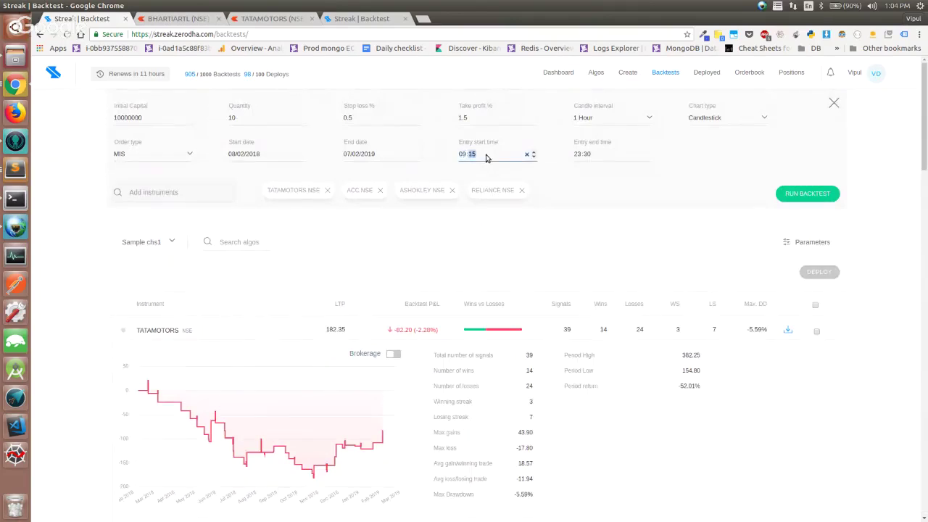
click(798, 192)
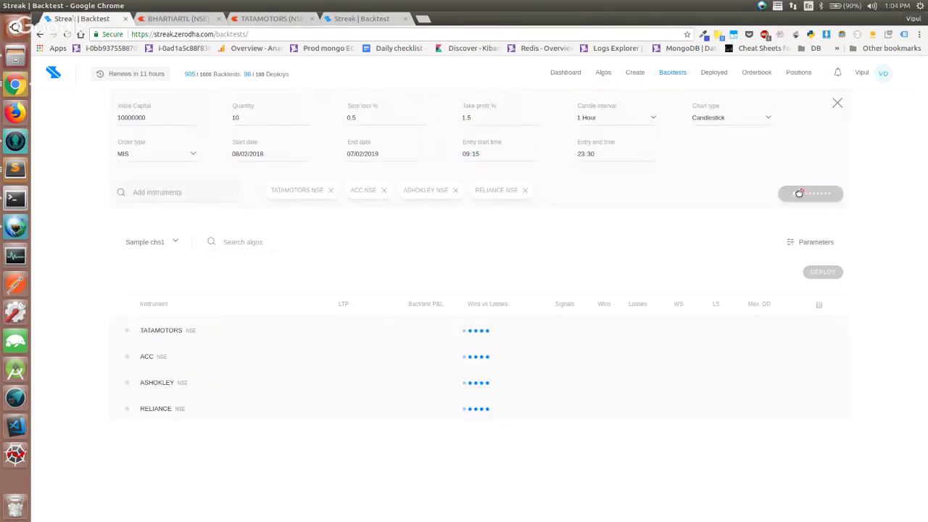
Step: Change the entry start time to 10:15 and run the backtest again
click(492, 154)
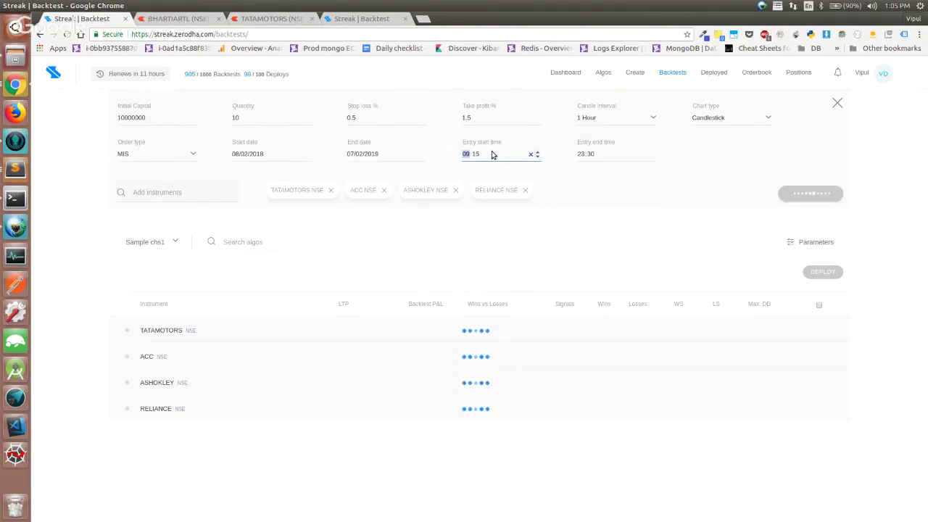
text(10)
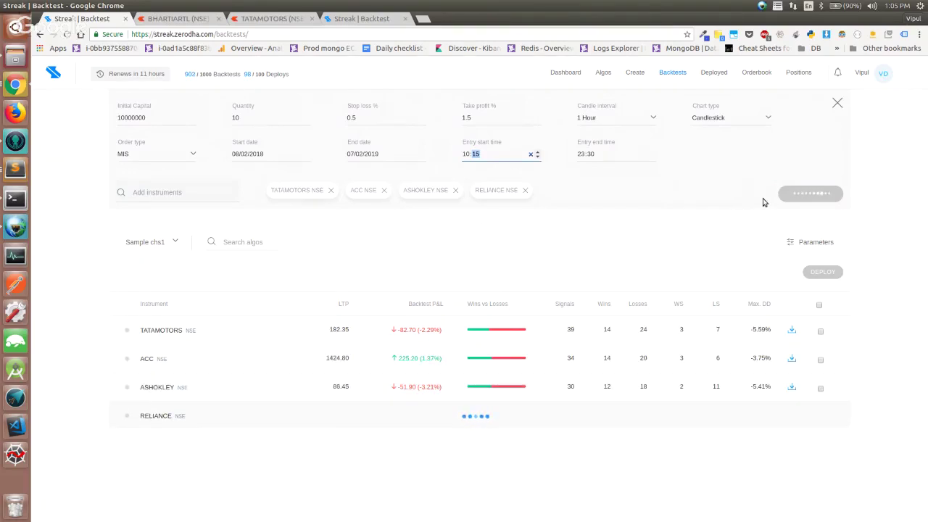
click(789, 195)
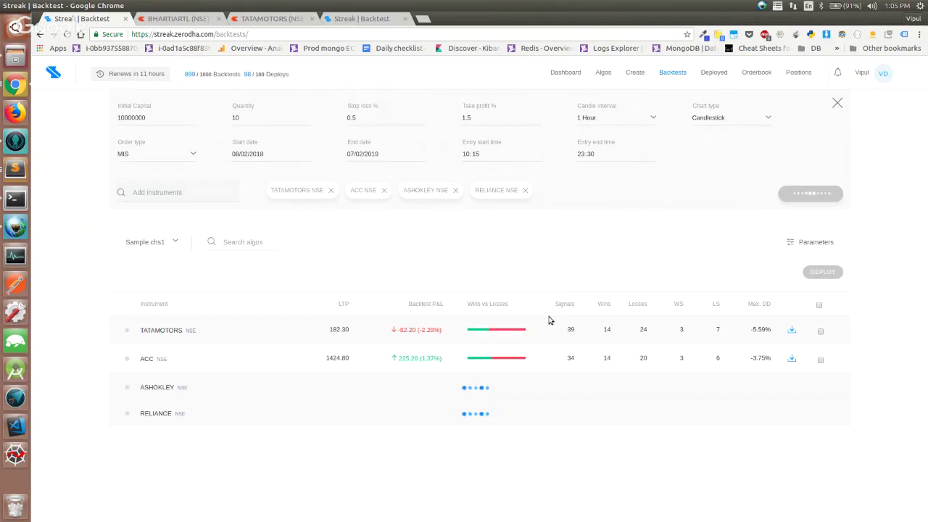
Step: Check the TATAMOTORS chart in Kite around 5 February 2019, 12:15, and return to Streak's backtest results
click(541, 341)
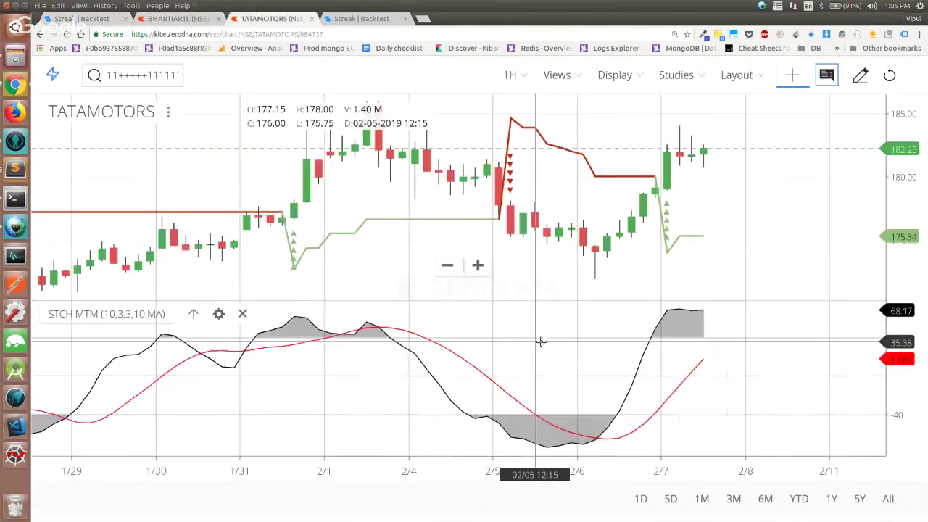
click(540, 325)
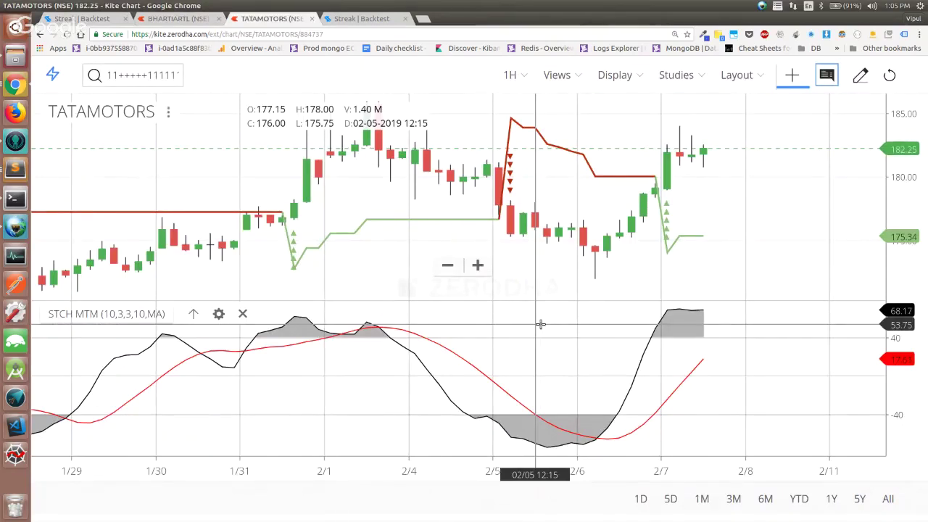
key(ctrl+1)
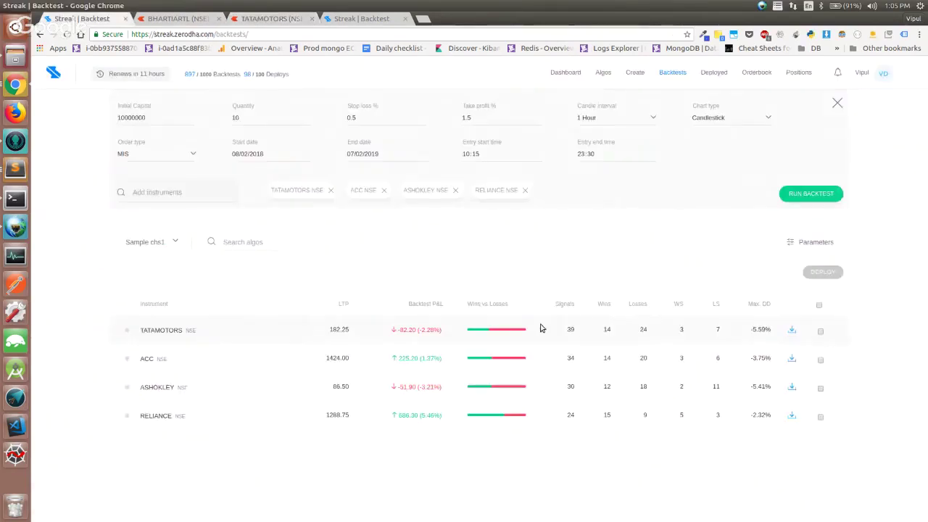
Step: Expand TATAMOTORS's backtest result with its transaction details and highlight the 4 January 2019 trade
click(484, 424)
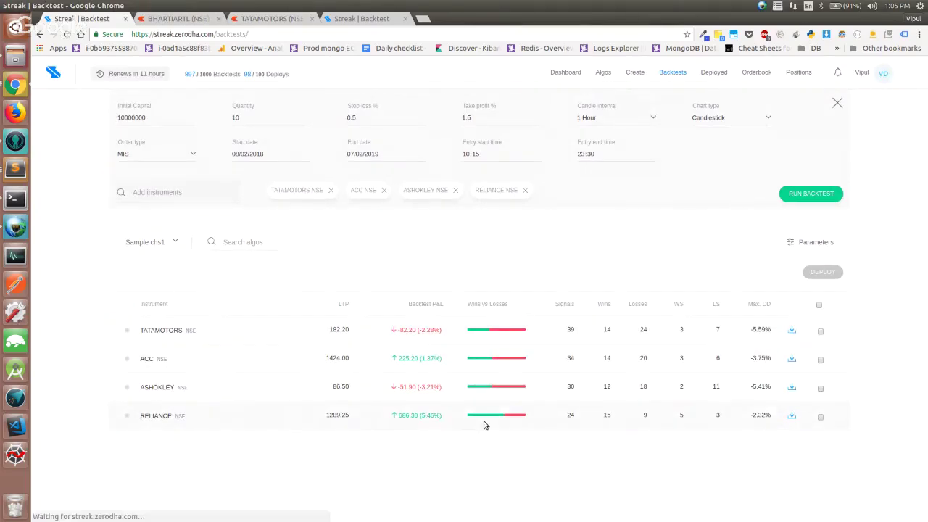
click(484, 338)
scroll(442, 367, down, 1)
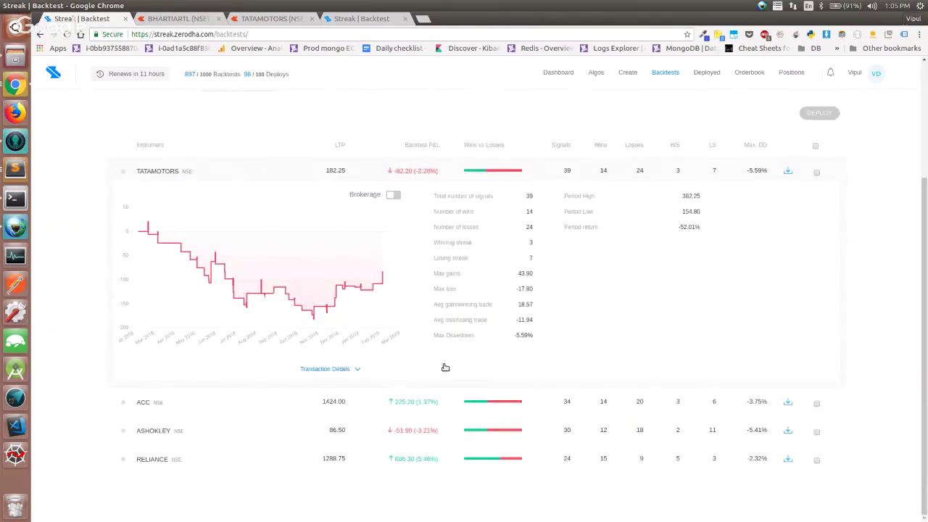
click(445, 367)
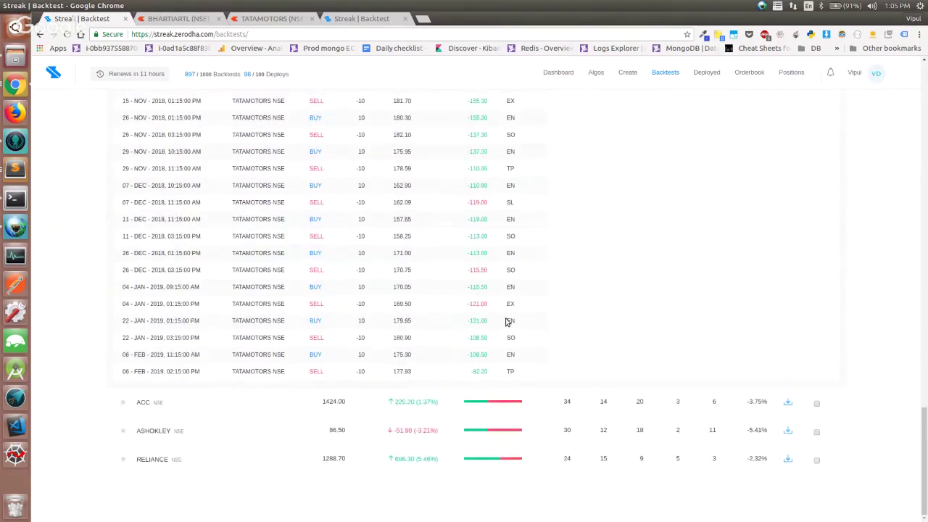
drag(519, 307, 121, 292)
Step: Set the entry start time to 10:16 and rerun the backtest on all four instruments
scroll(121, 292, up, 6)
scroll(120, 292, up, 15)
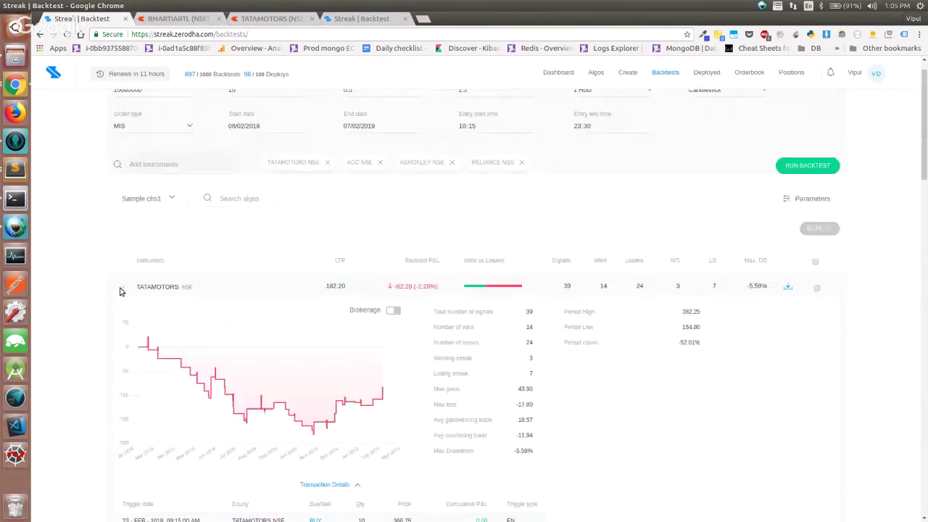
click(473, 155)
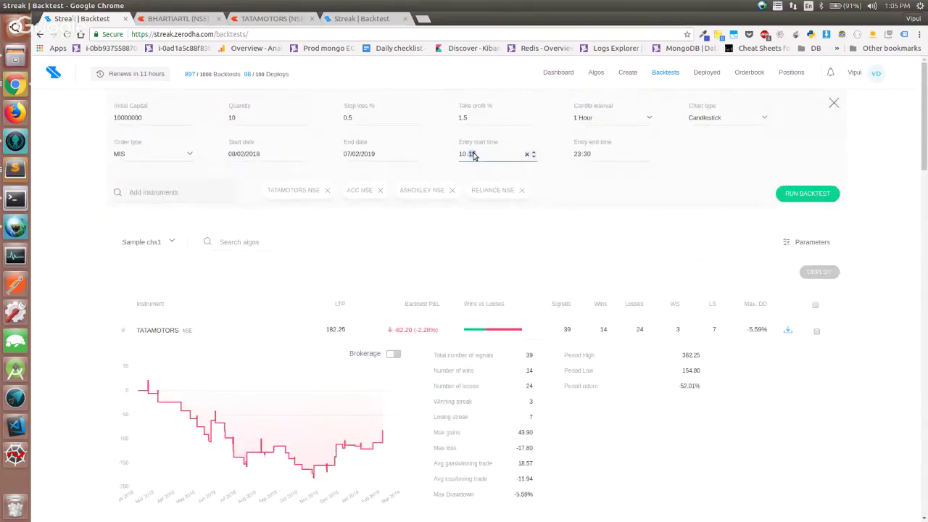
text(16)
click(794, 194)
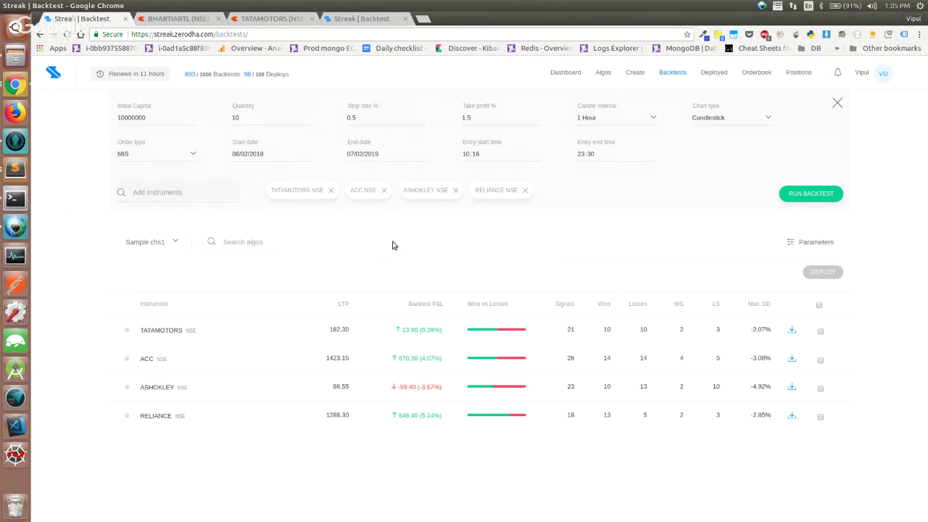
Step: Review the detailed backtest results of TATAMOTORS and ACC, highlighting ACC's period return, and collapse them
click(485, 329)
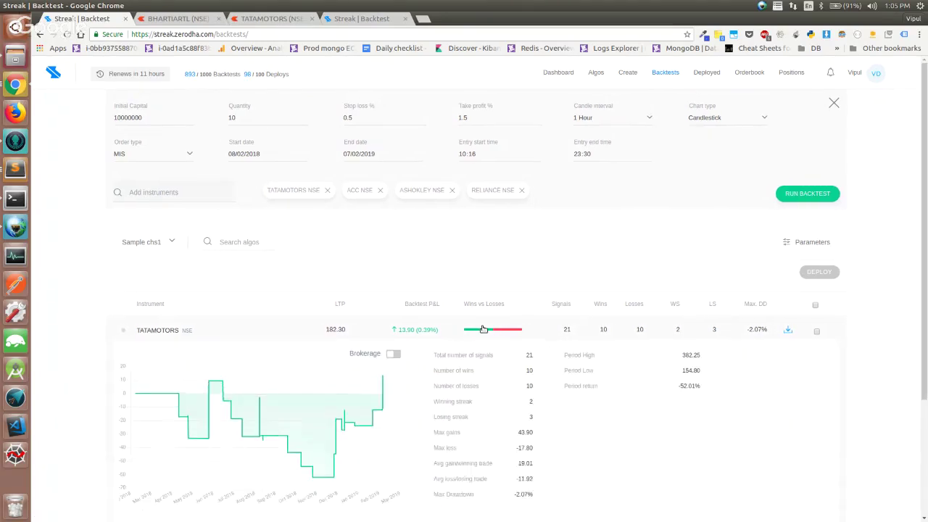
click(484, 330)
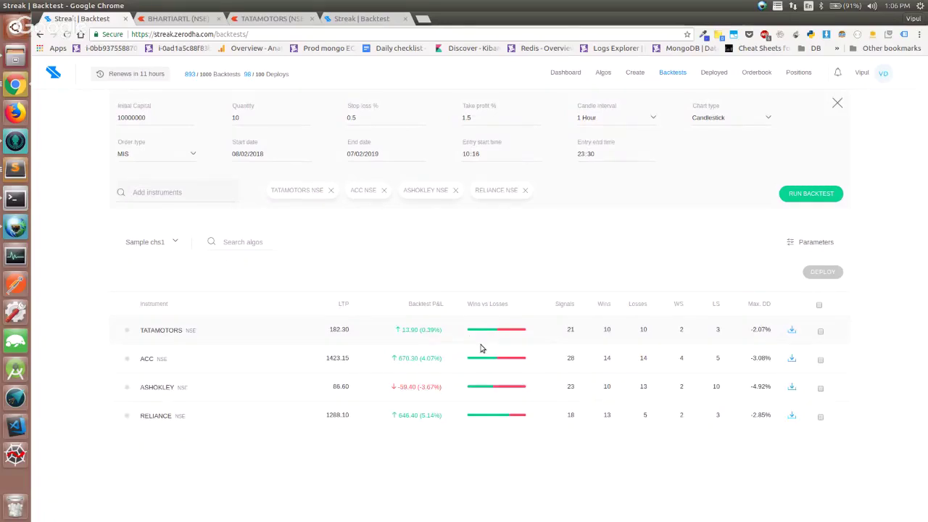
click(485, 362)
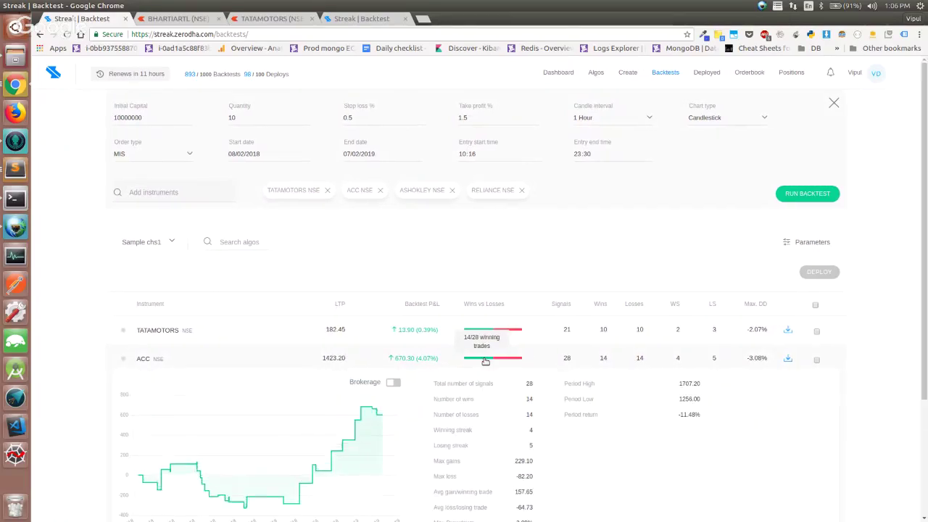
scroll(486, 362, down, 2)
drag(676, 338, 711, 339)
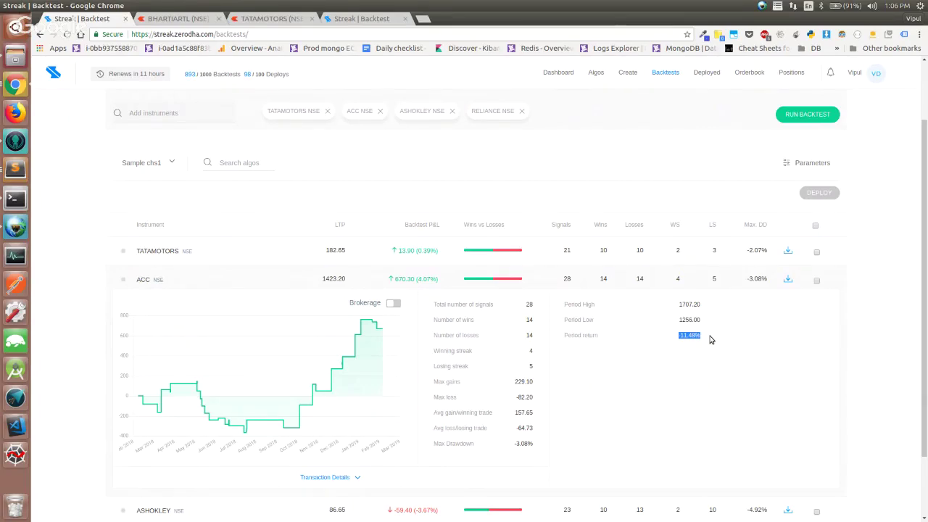
click(608, 282)
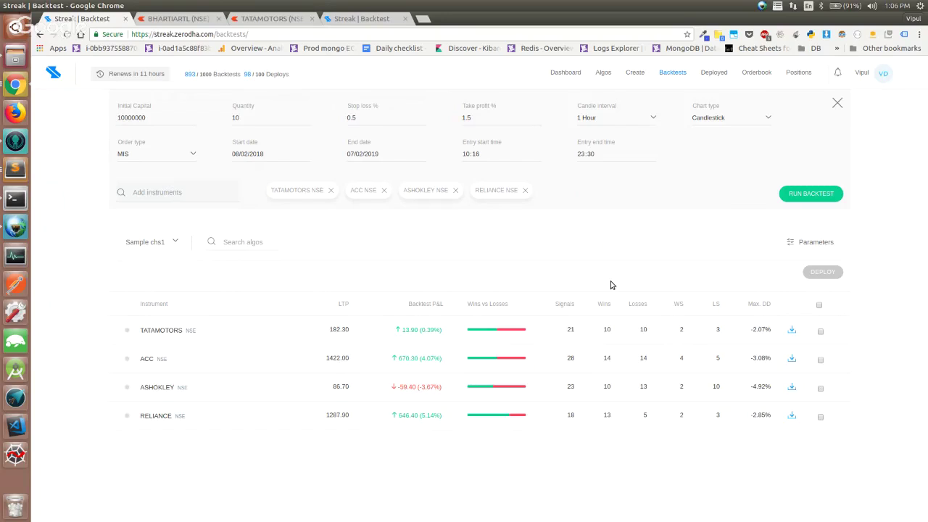
Step: Examine the TATAMOTORS chart in Kite at the 5 February 2019, 10:15 candle, and go back to Streak
key(ctrl+3)
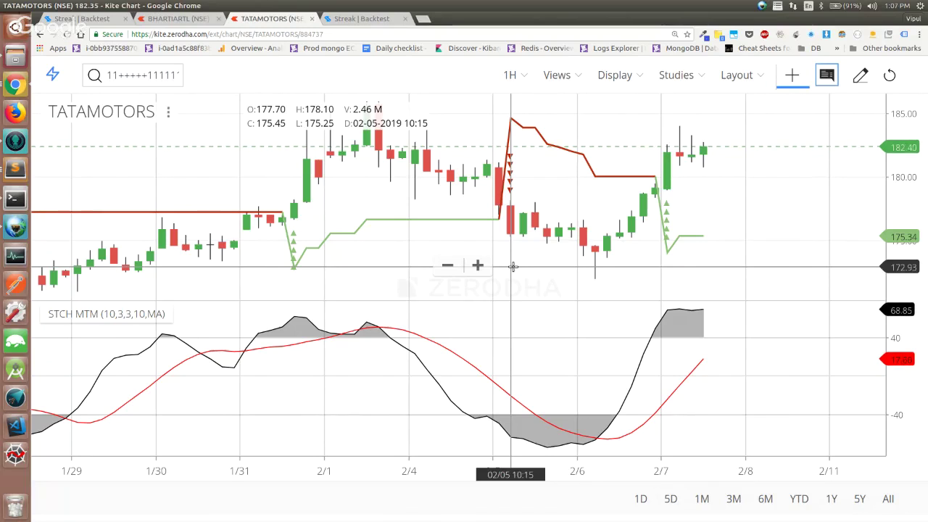
key(ctrl+1)
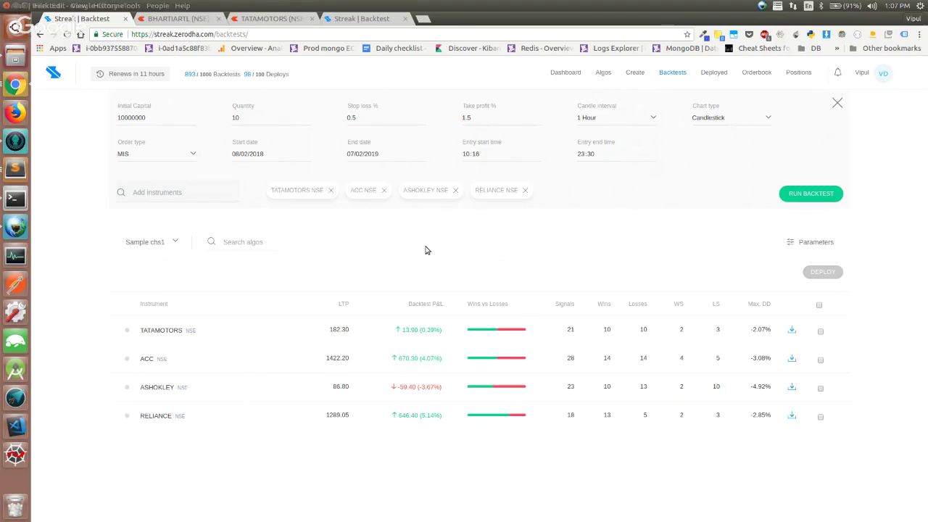
Step: Expand ACC's backtest result, compare it with and without brokerage, leave the brokerage adjustment on and collapse the details
click(480, 359)
scroll(481, 361, down, 2)
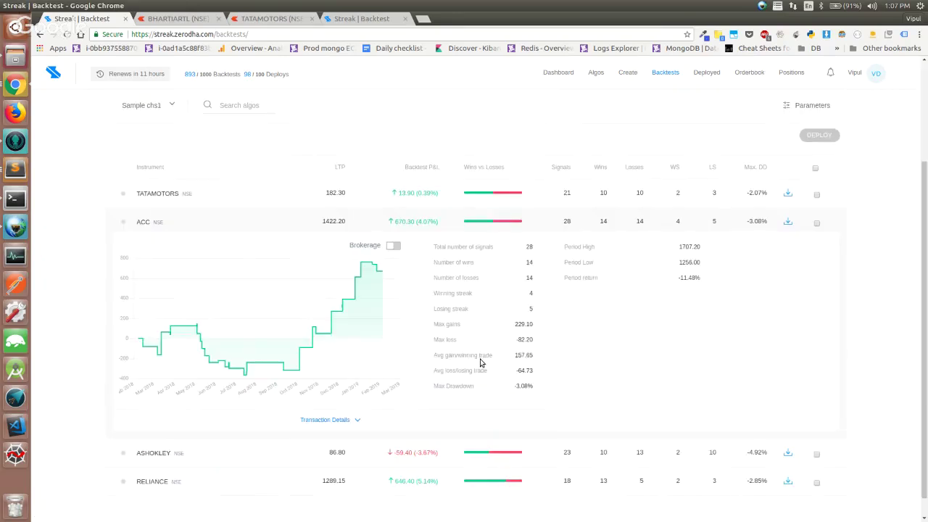
click(392, 225)
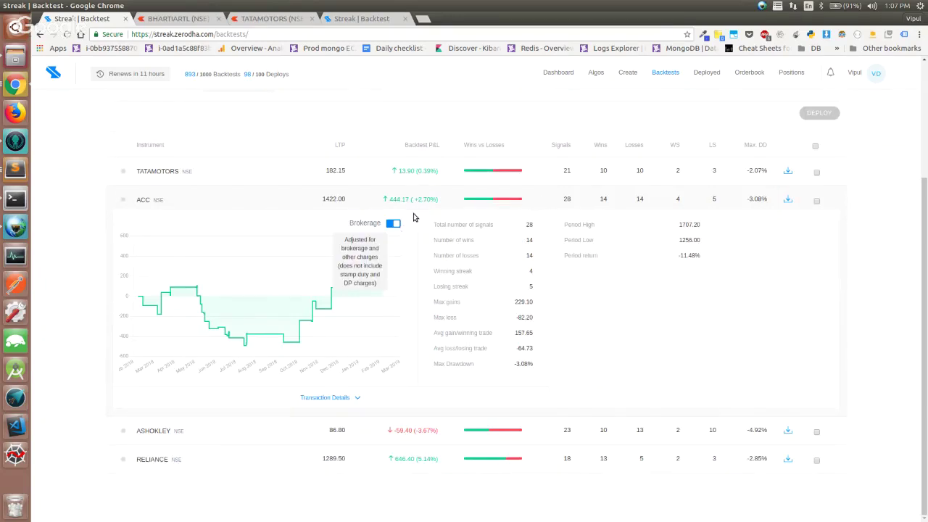
click(393, 225)
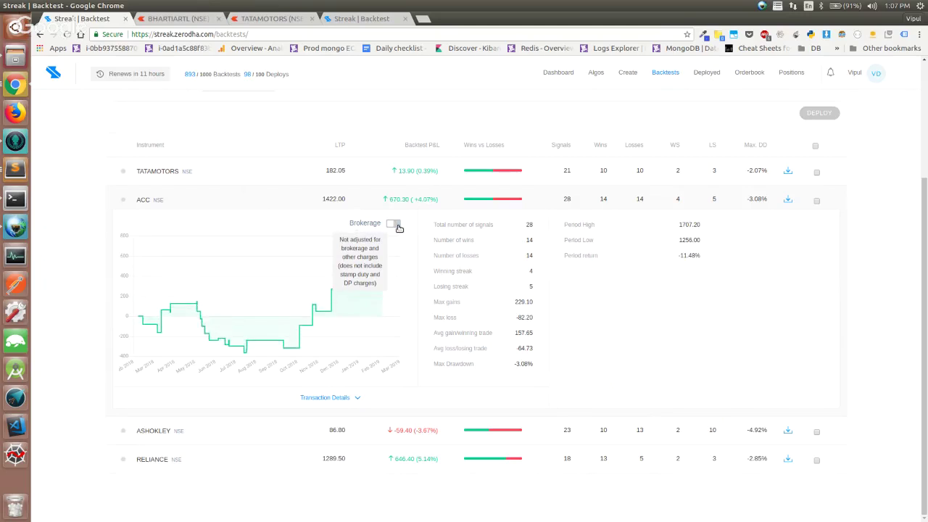
click(395, 225)
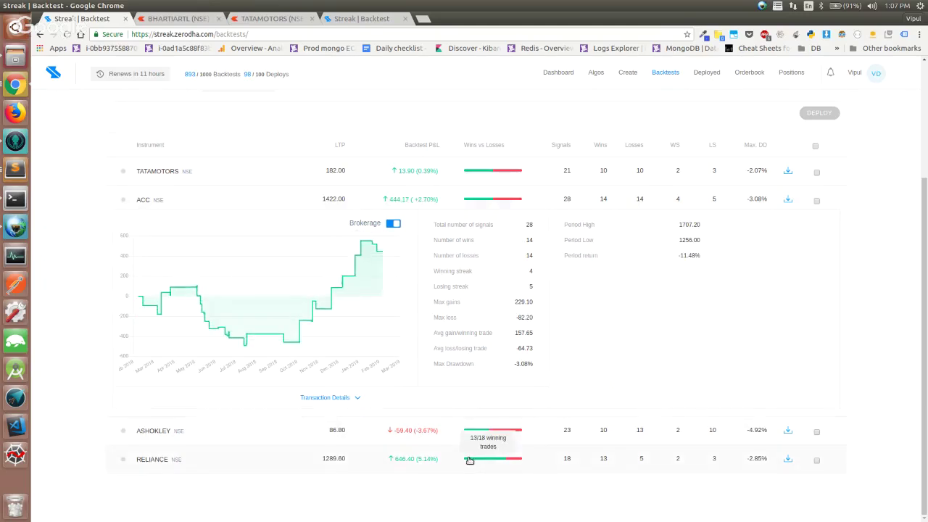
scroll(470, 460, up, 2)
scroll(469, 460, up, 1)
click(457, 360)
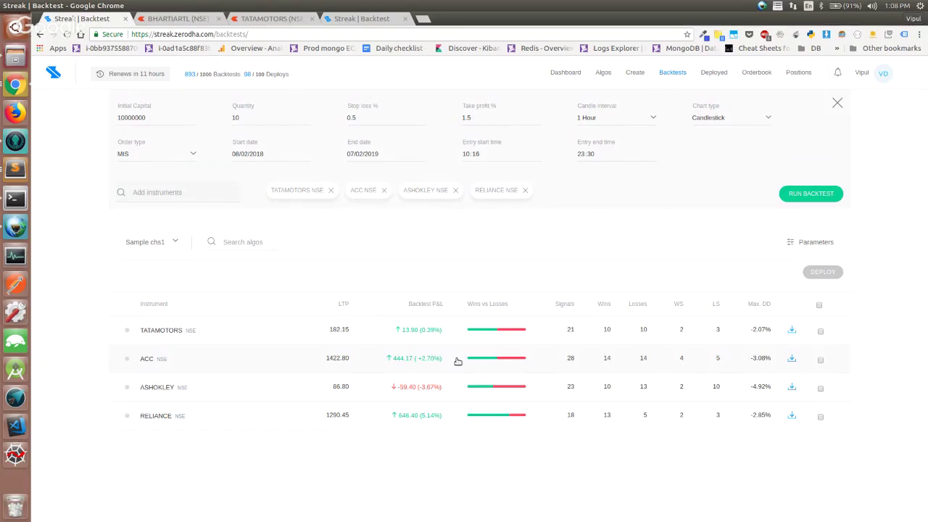
Step: Switch to the slide presentation and advance to the Chart to Strategy - 2 slide
key(super+w)
key(Return)
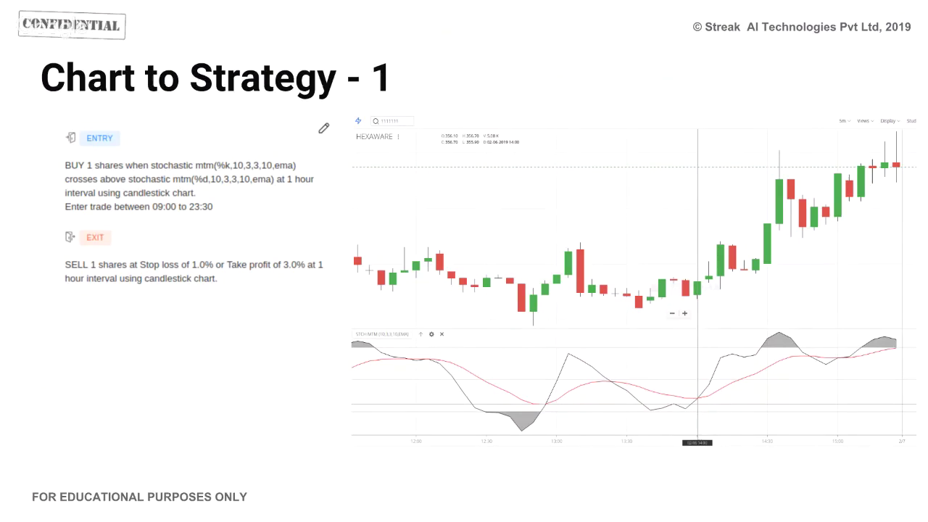
key(Right)
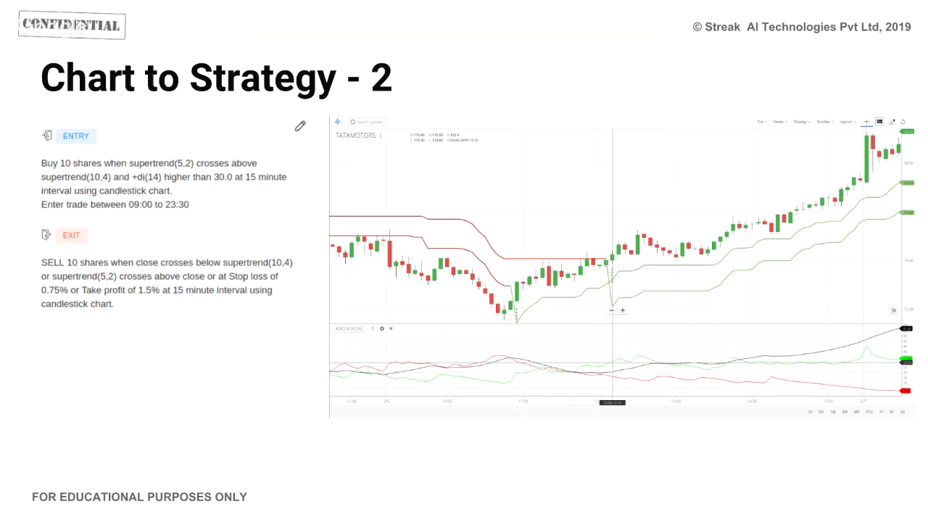
Step: Return to the TATAMOTORS chart in Kite and examine its hourly candles from mid-December 2018 to early January 2019
key(alt+Tab)
key(ctrl+Tab)
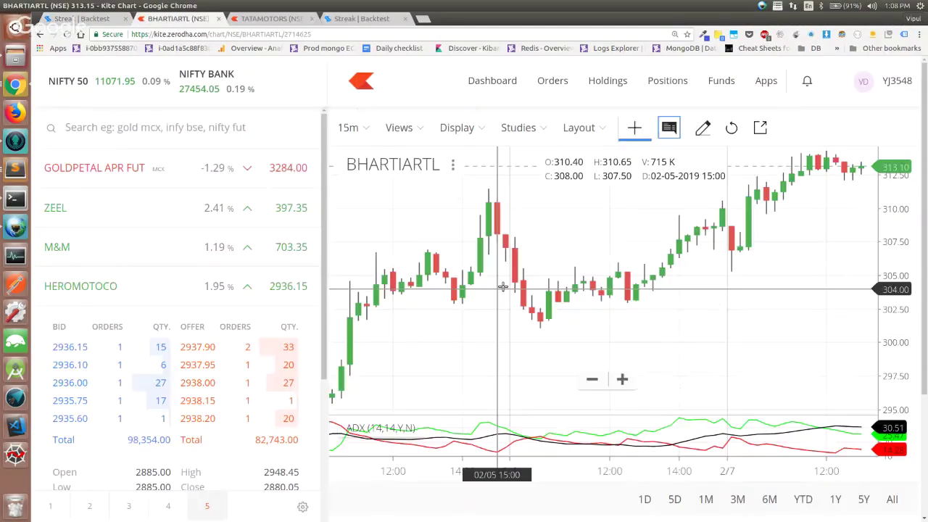
key(ctrl+Tab)
scroll(630, 215, down, 5)
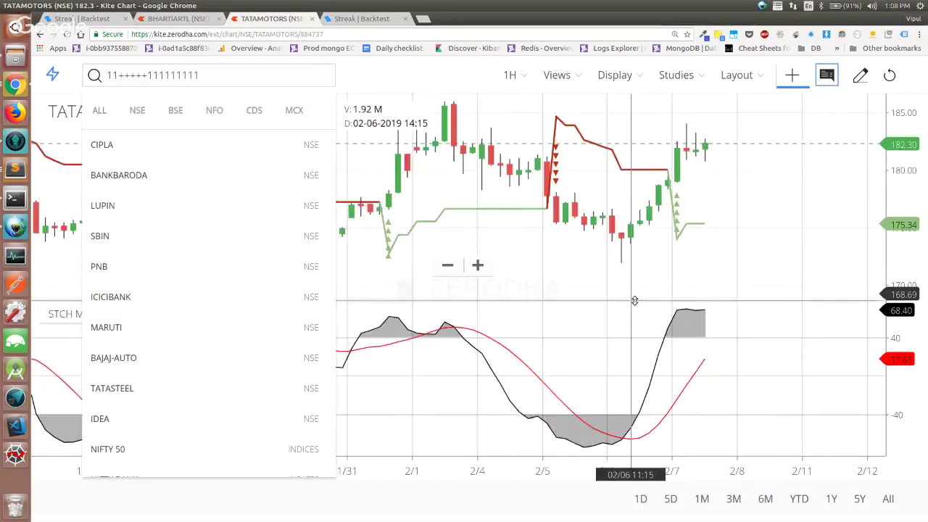
scroll(627, 216, left, 10)
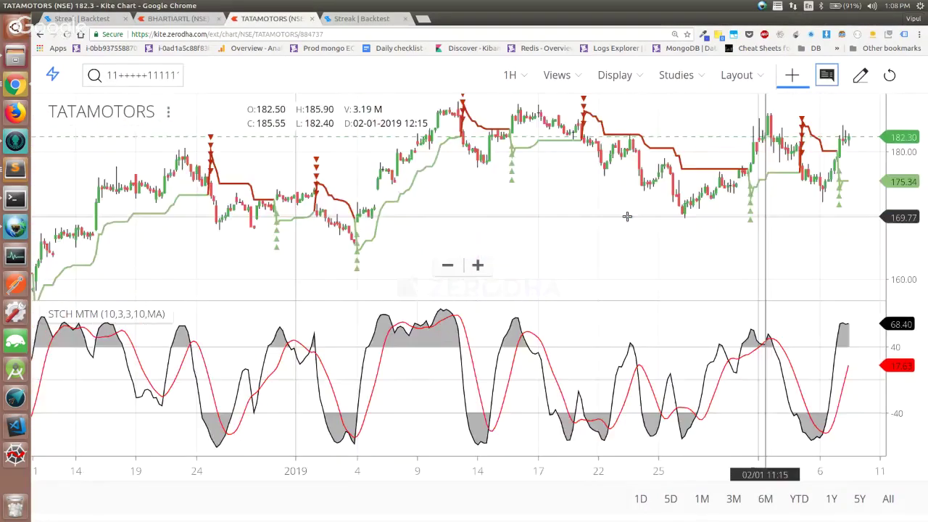
scroll(628, 220, up, 3)
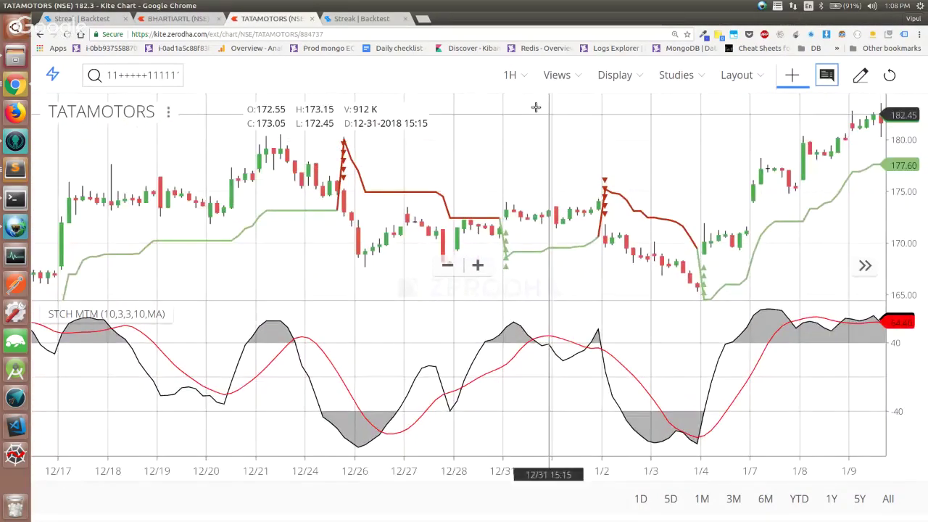
Step: Set the TATAMOTORS chart's candle interval to 5 minutes
click(510, 74)
click(524, 161)
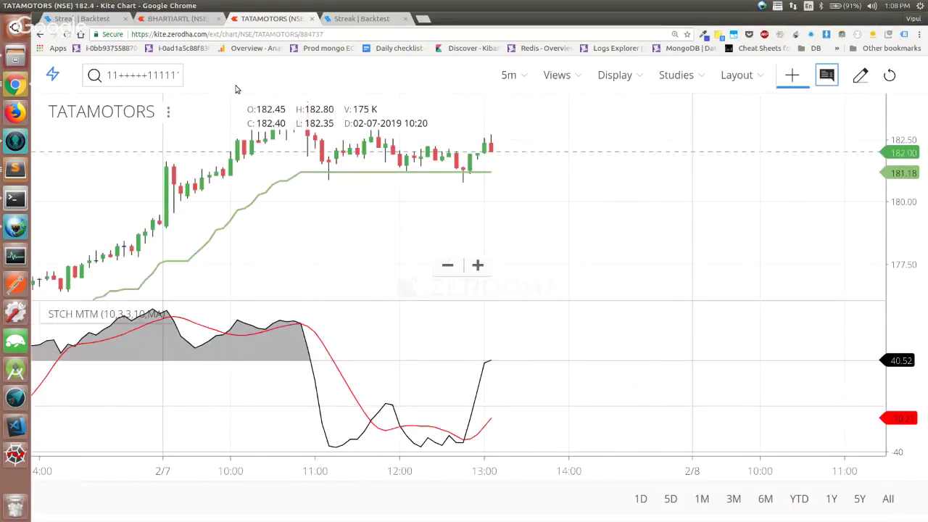
Step: Search for "he" and load the HEXAWARE (NSE) chart, with its late January to early February 2019 hourly candles in view
double_click(173, 76)
key(BackSpace)
key(BackSpace)
key(BackSpace)
key(BackSpace)
key(BackSpace)
key(BackSpace)
key(BackSpace)
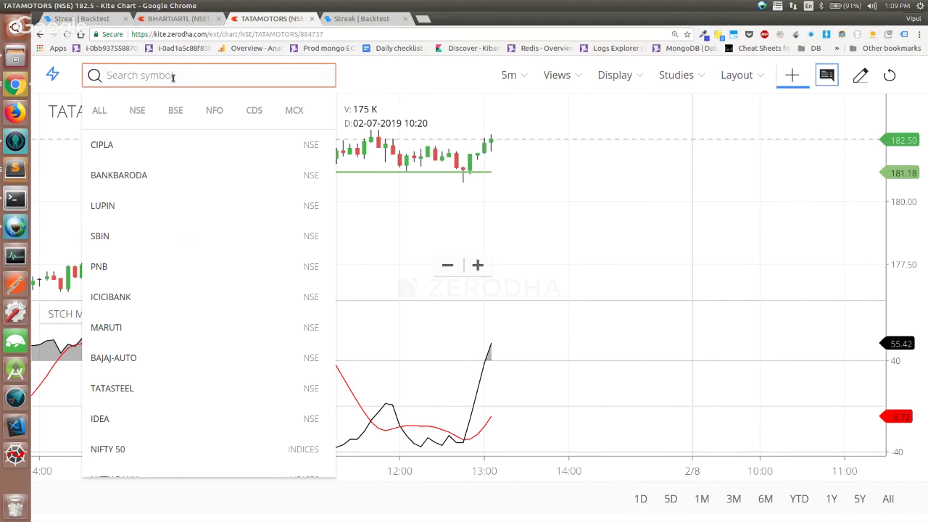
text(he)
key(Down)
key(Down)
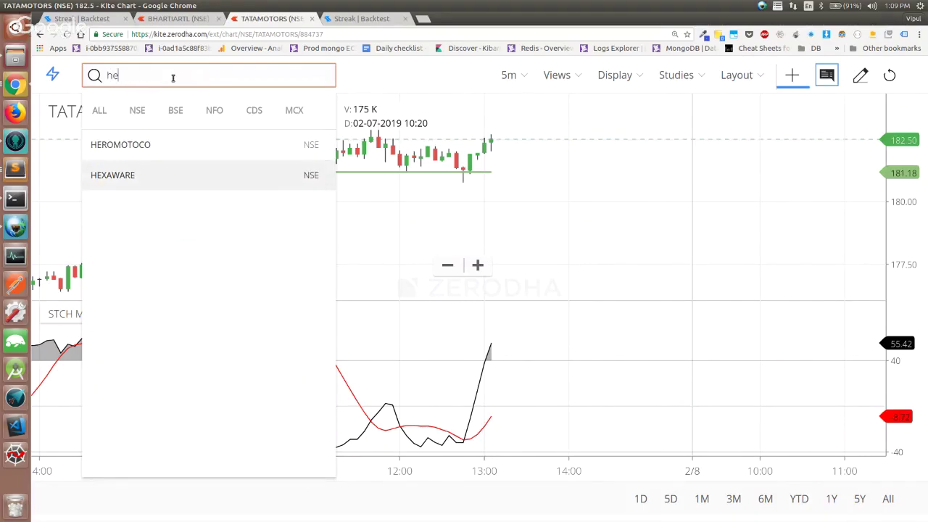
click(182, 181)
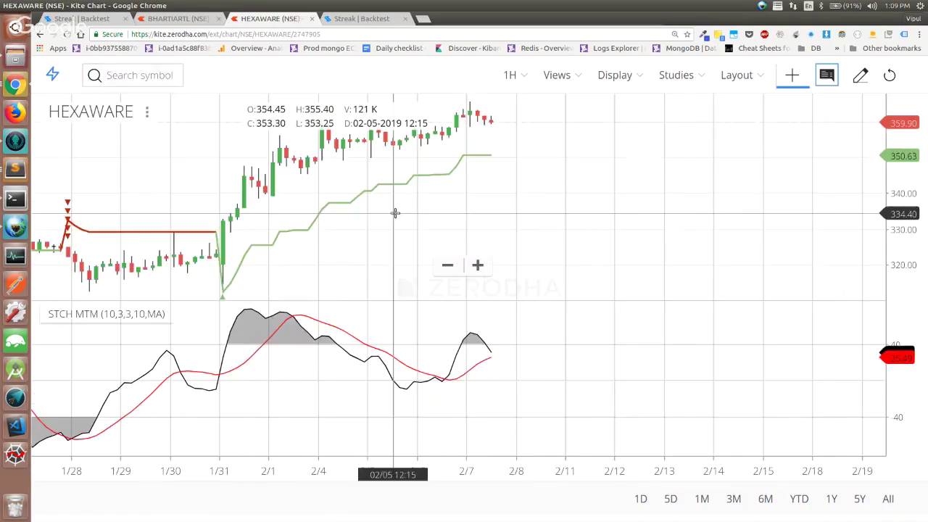
scroll(395, 213, down, 5)
scroll(479, 247, up, 5)
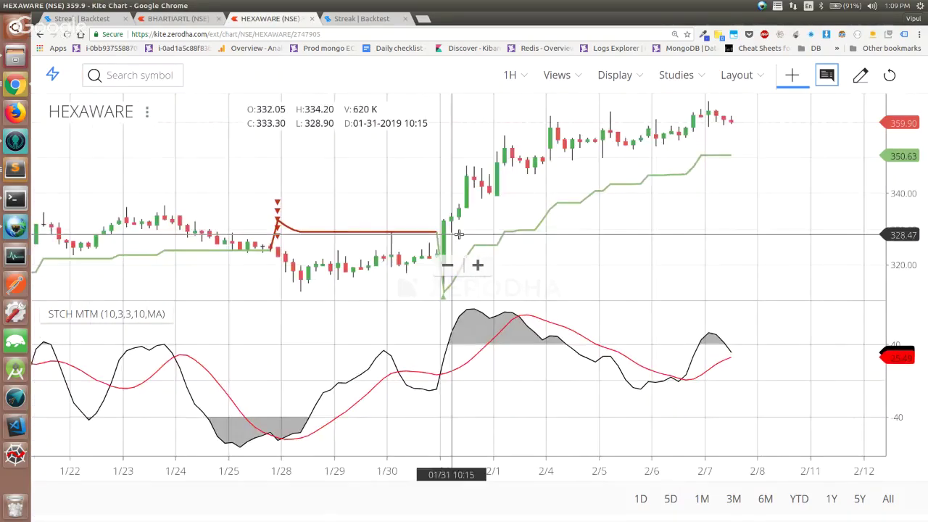
Step: Add a second Supertrend study to the HEXAWARE chart with period 10 and multiplier 1.5
click(677, 76)
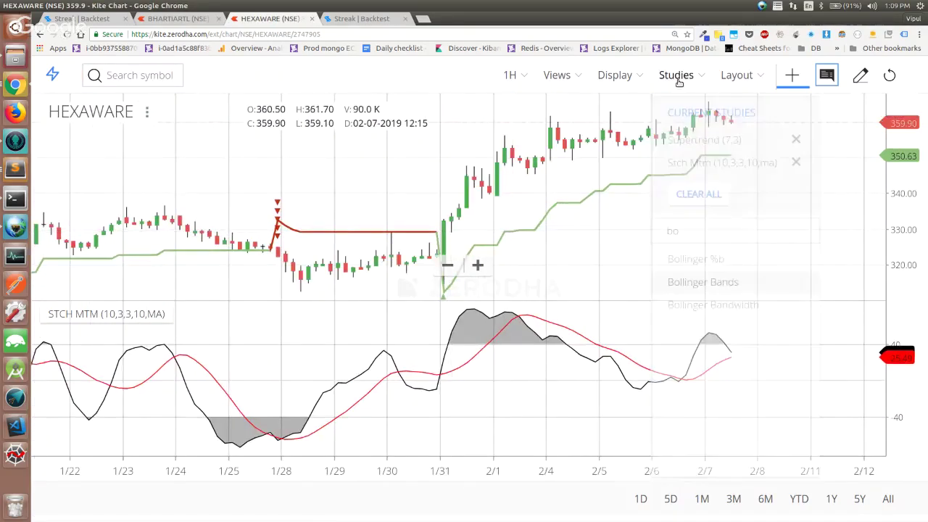
double_click(693, 231)
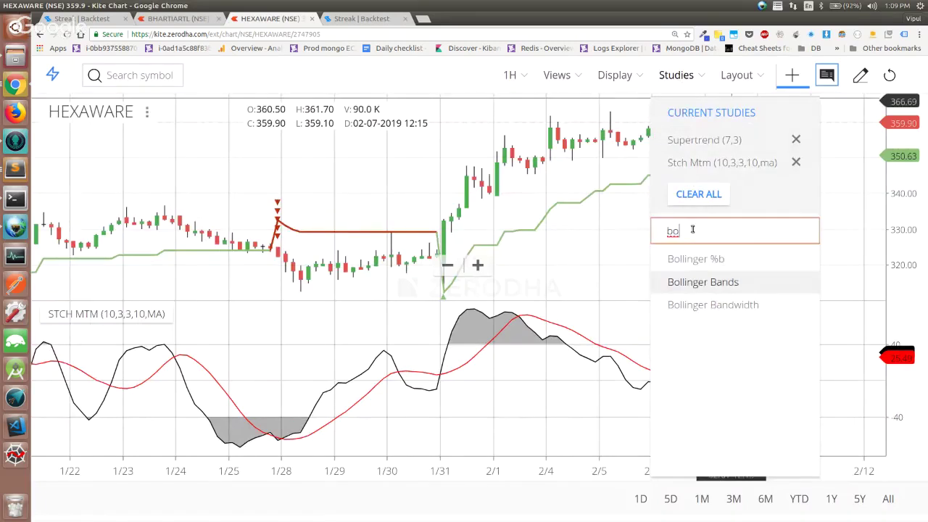
text(sup)
key(Return)
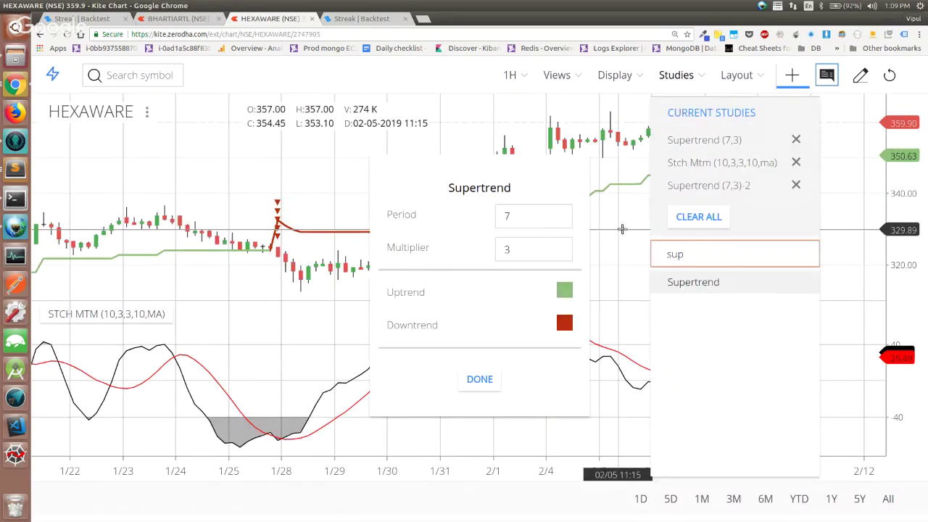
double_click(541, 218)
key(BackSpace)
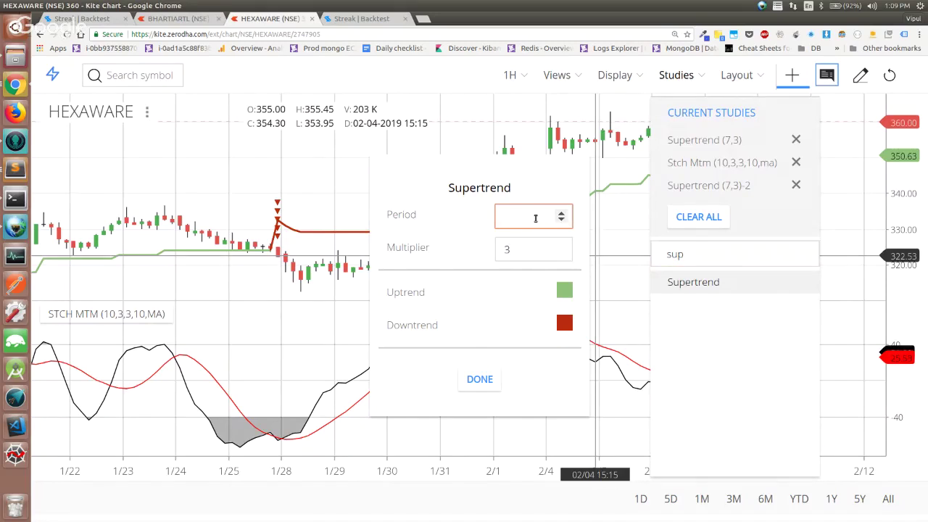
text(10)
key(Tab)
text(2)
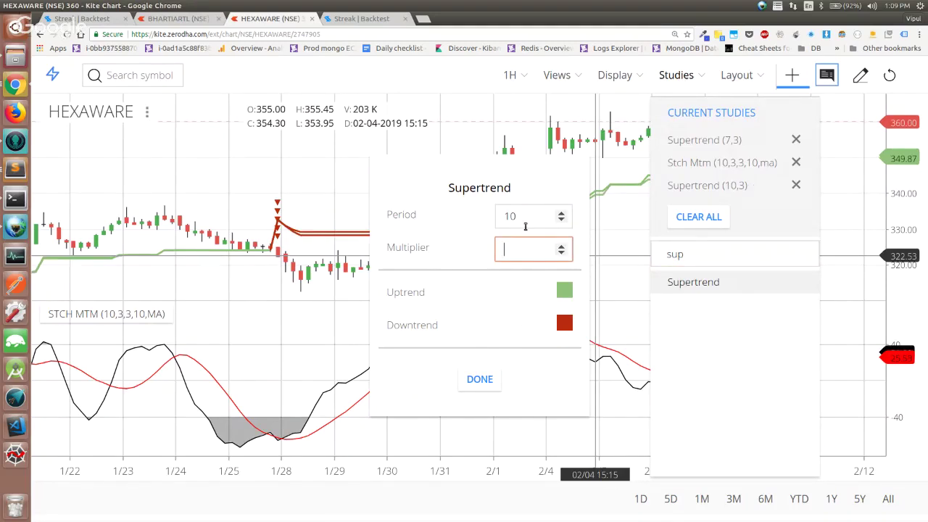
key(Return)
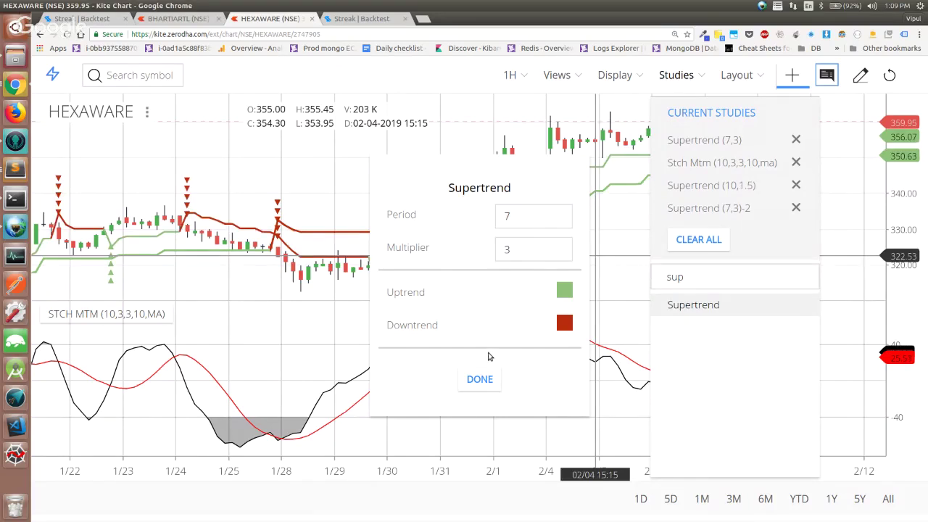
Step: Remove the duplicate Supertrend (7,3)-2 study and compare the two remaining Supertrends over January and early February 2019
click(630, 234)
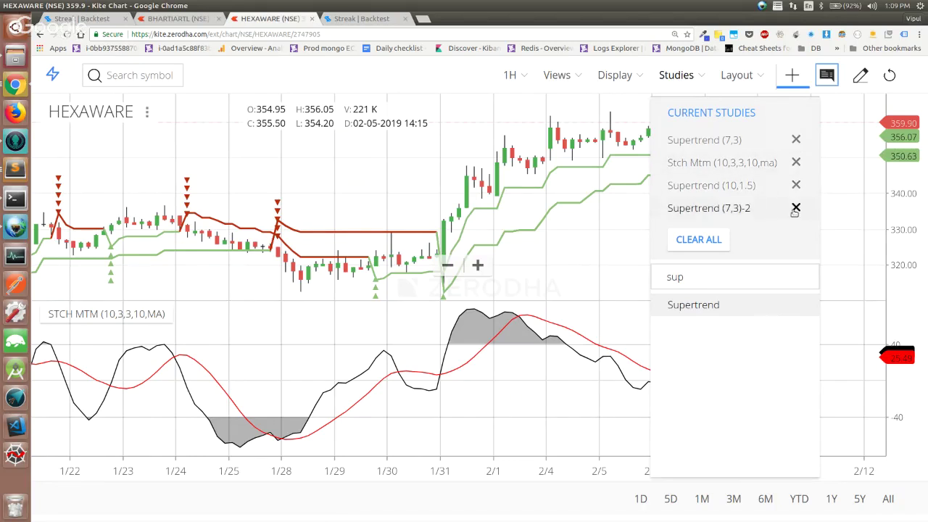
click(796, 208)
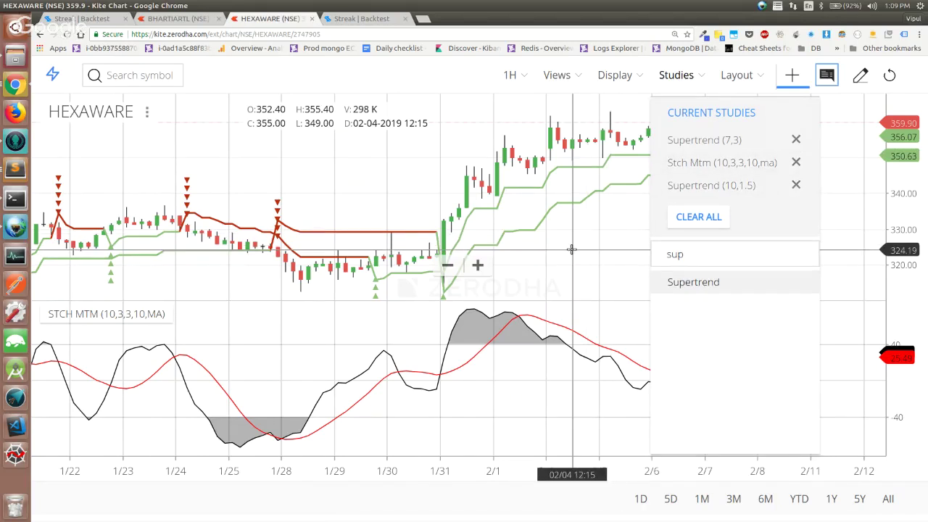
scroll(571, 249, down, 1)
scroll(571, 249, down, 2)
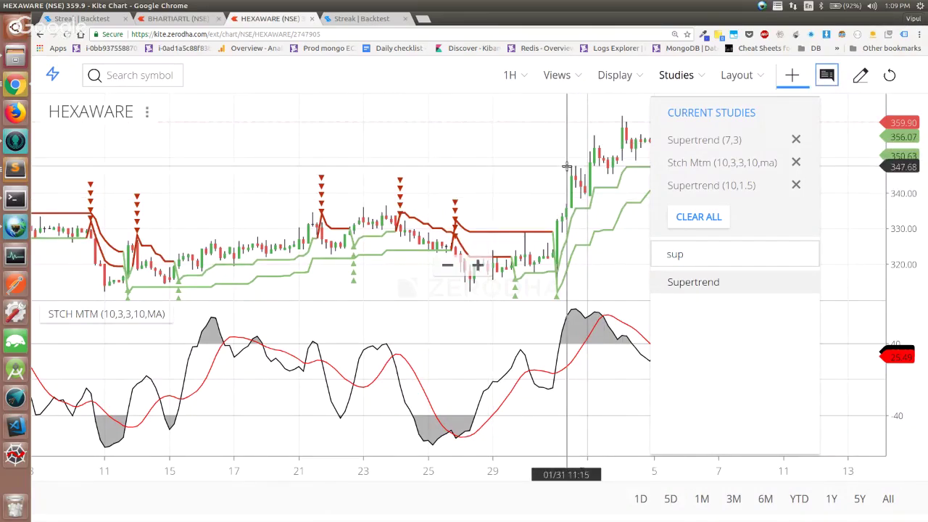
click(676, 76)
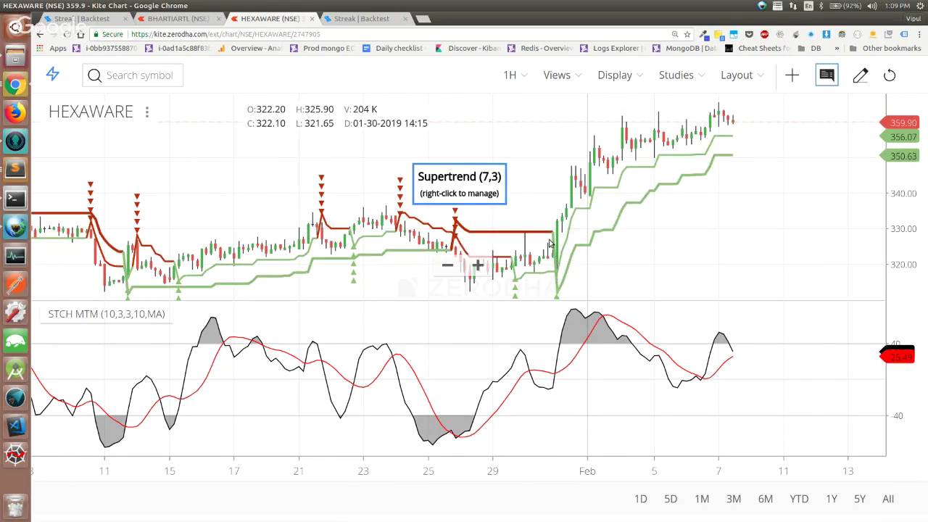
Step: Switch from the HEXAWARE chart back to the Streak backtest page with the Sample chs1 algo
key(ctrl+Tab)
key(ctrl+Tab)
key(ctrl+Tab)
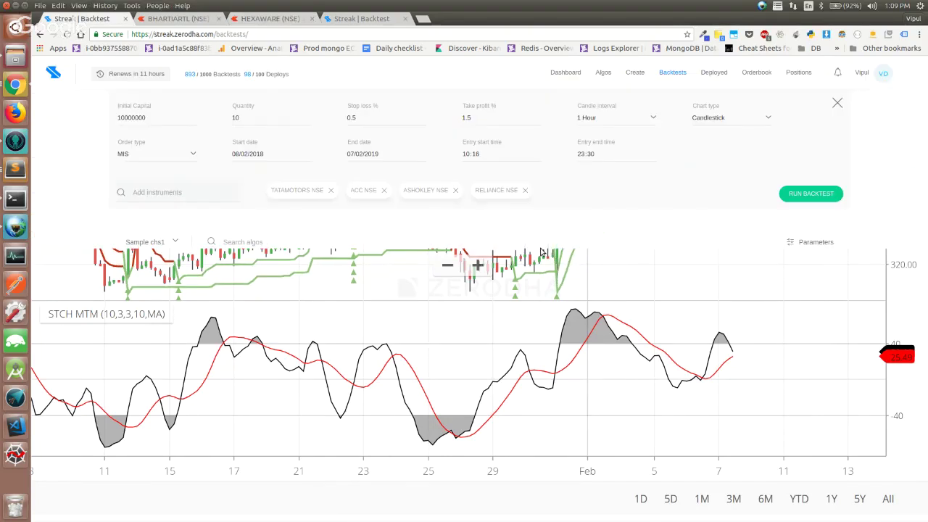
Step: Switch to the HEXAWARE Kite chart, set its interval to 15 minutes and focus on the Supertrend crossover on 31 January
key(ctrl+Tab)
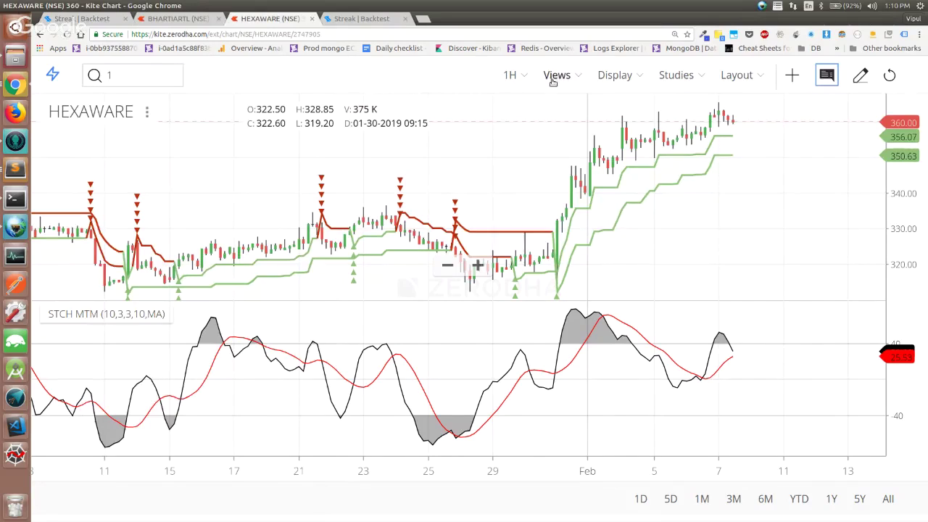
click(516, 77)
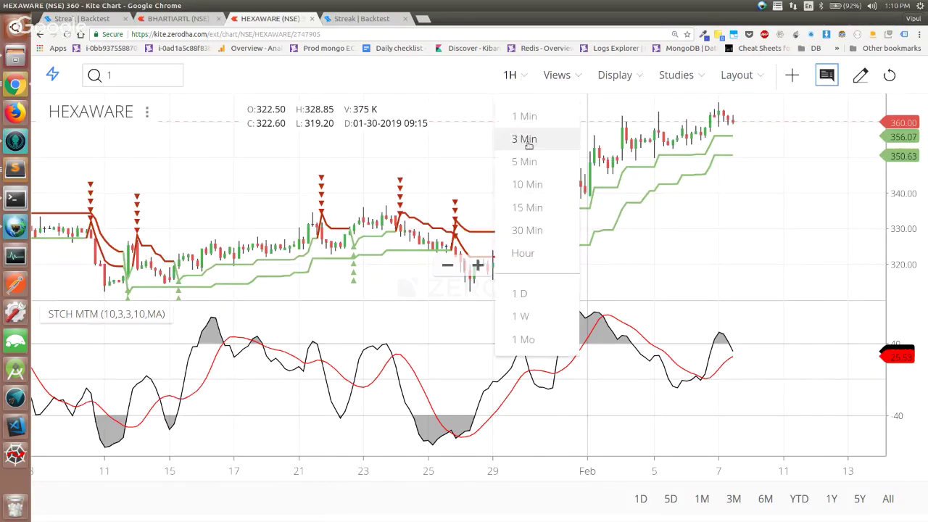
click(534, 206)
scroll(534, 206, down, 3)
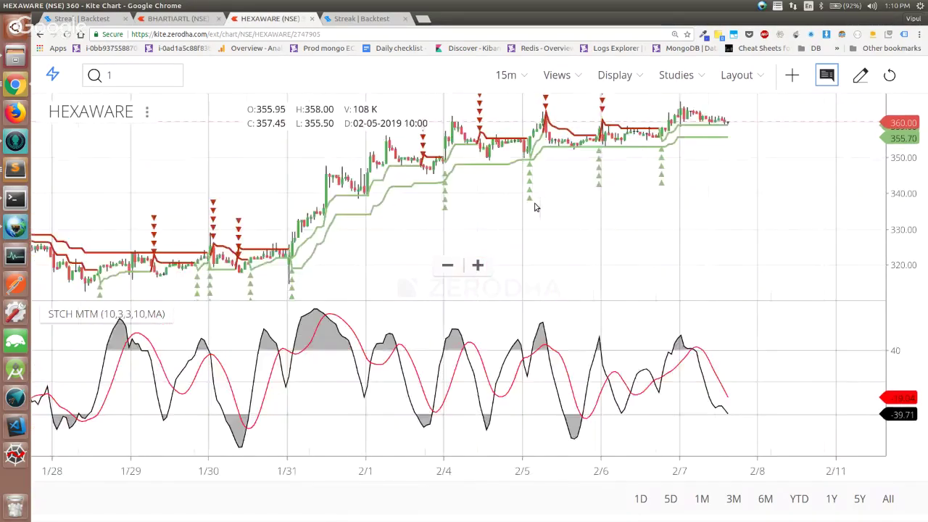
scroll(534, 206, up, 5)
scroll(535, 206, left, 3)
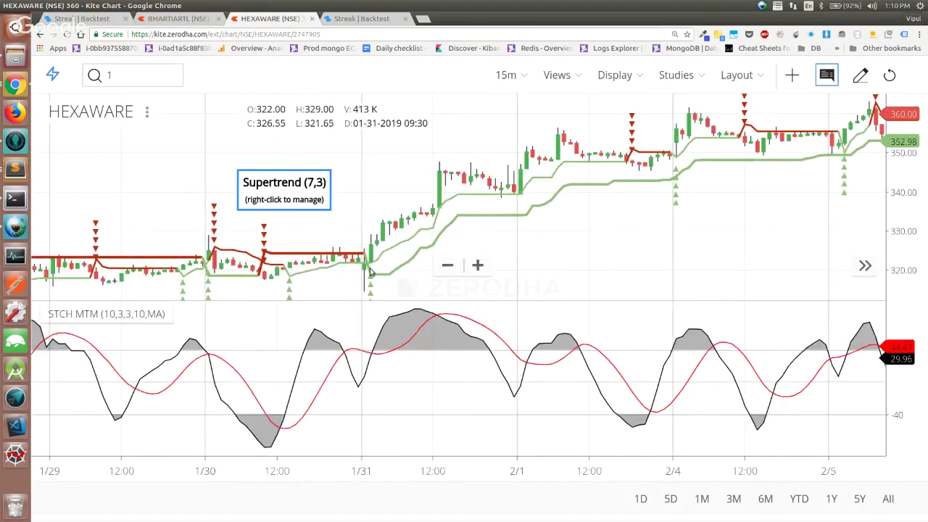
scroll(369, 272, up, 3)
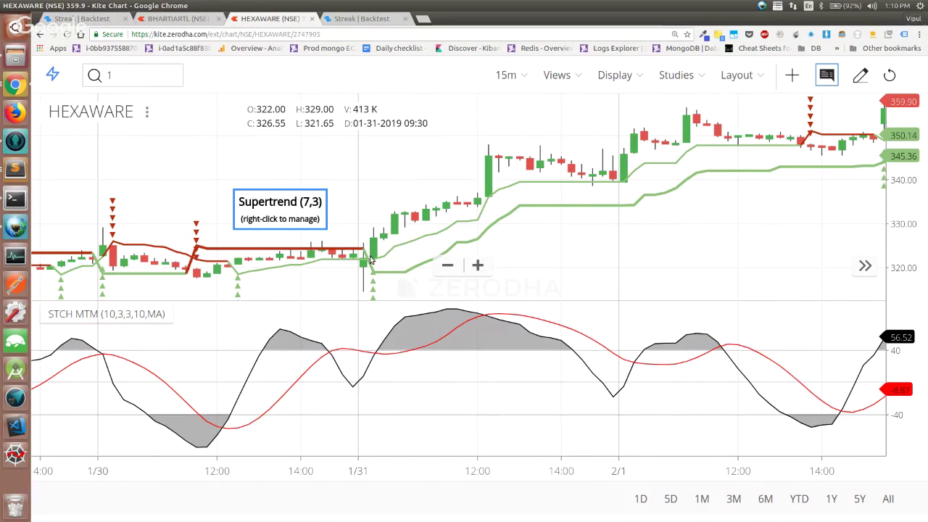
click(666, 75)
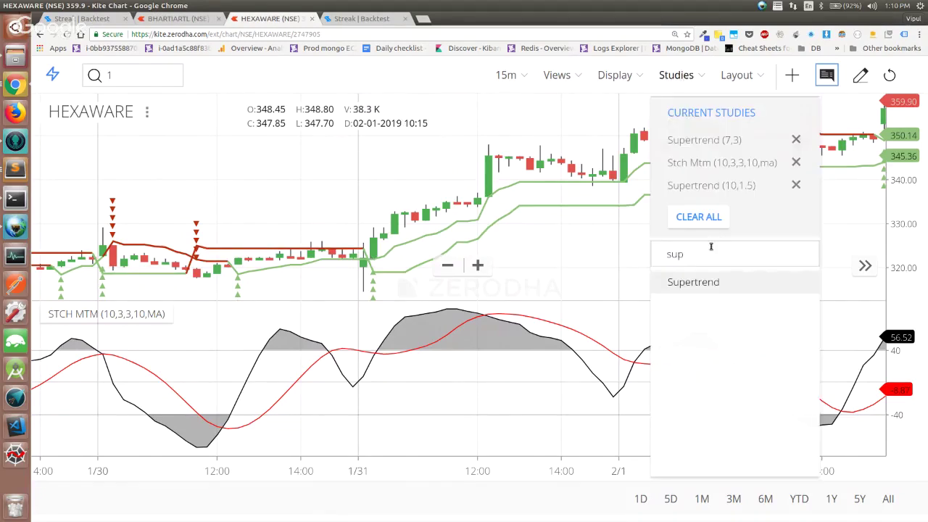
double_click(708, 253)
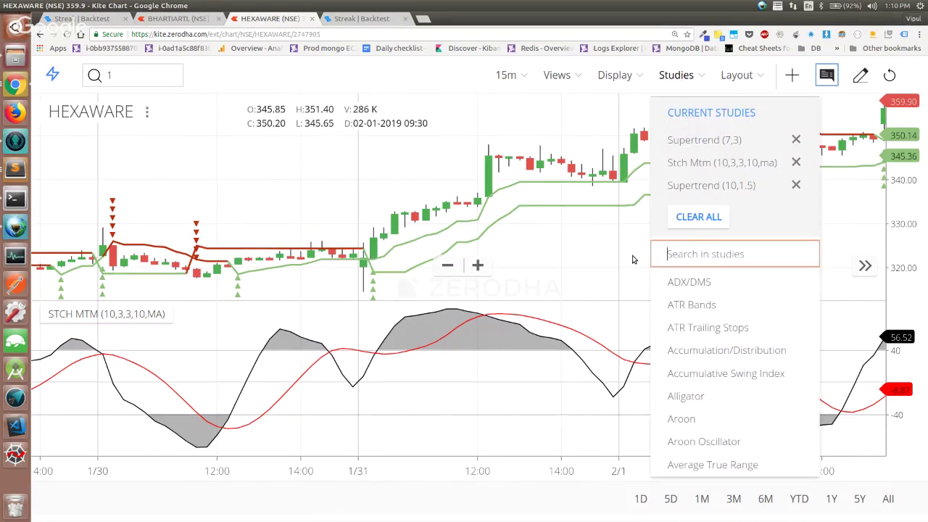
key(BackSpace)
scroll(715, 385, down, 15)
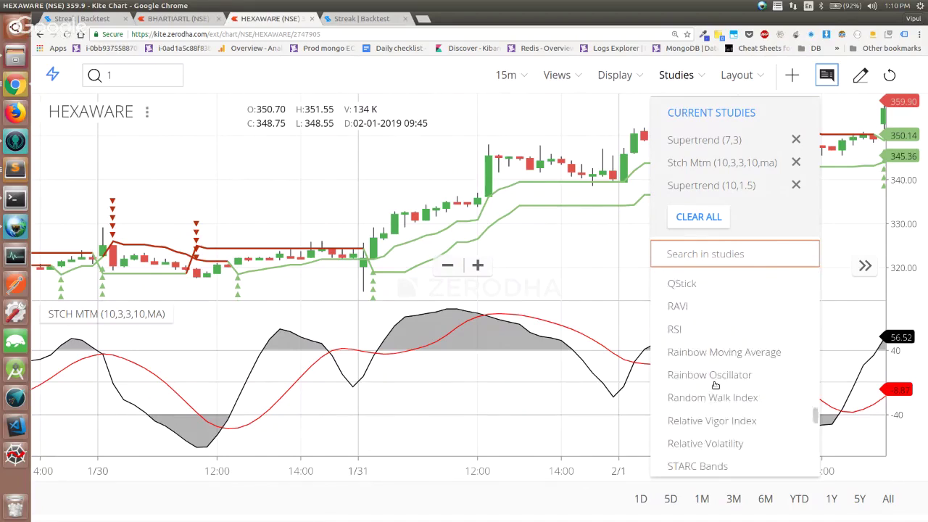
click(527, 267)
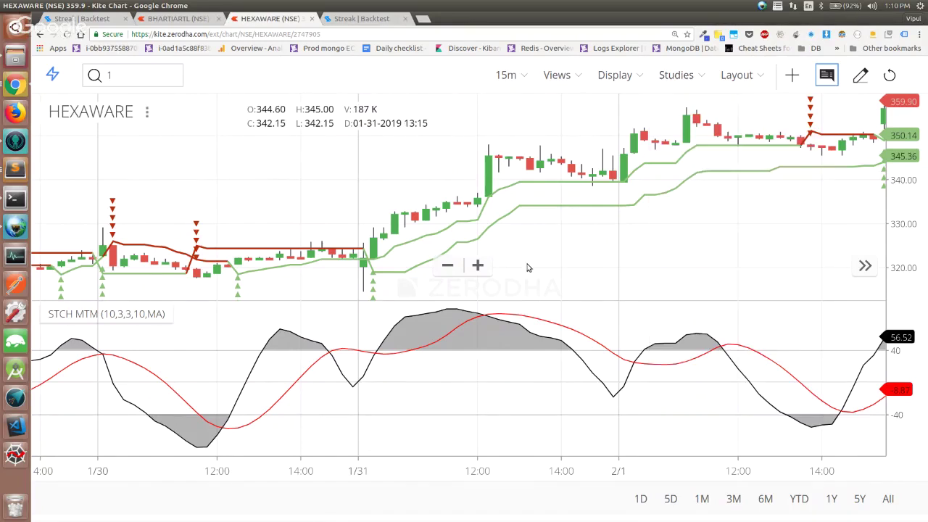
scroll(528, 268, down, 5)
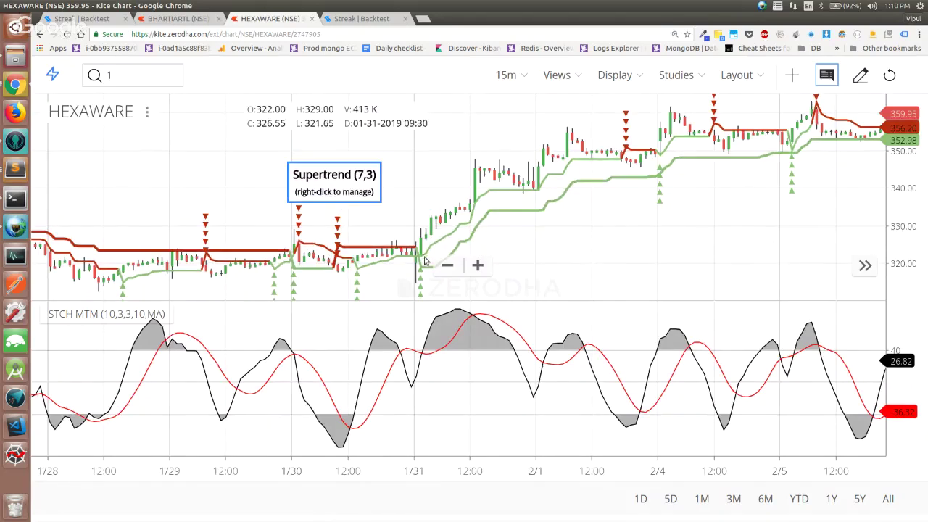
drag(508, 233, 469, 227)
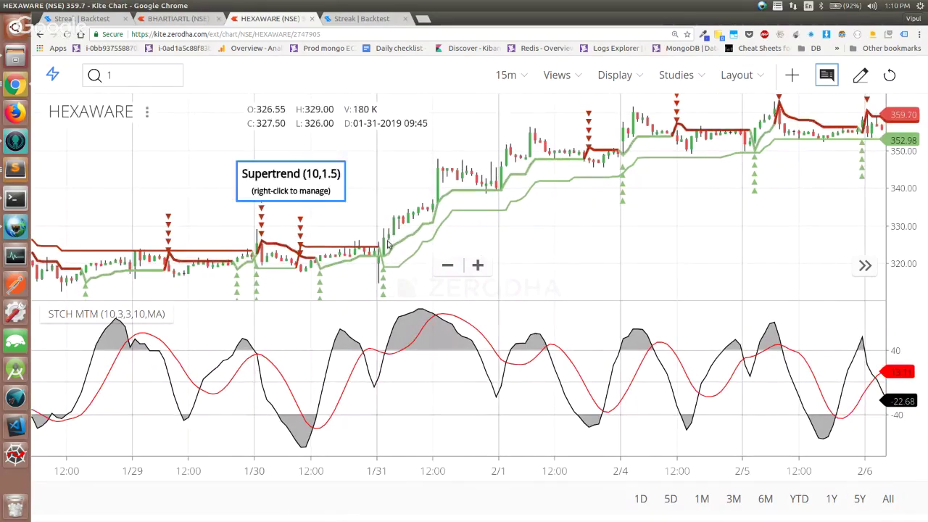
Step: Switch to Streak, start a new algo and add HEXAWARE NSE as its instrument
key(ctrl+1)
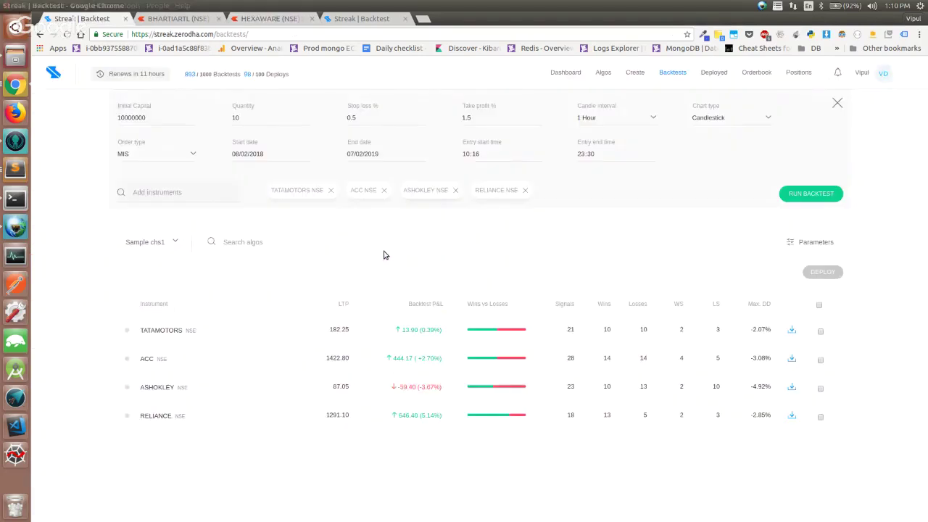
click(633, 74)
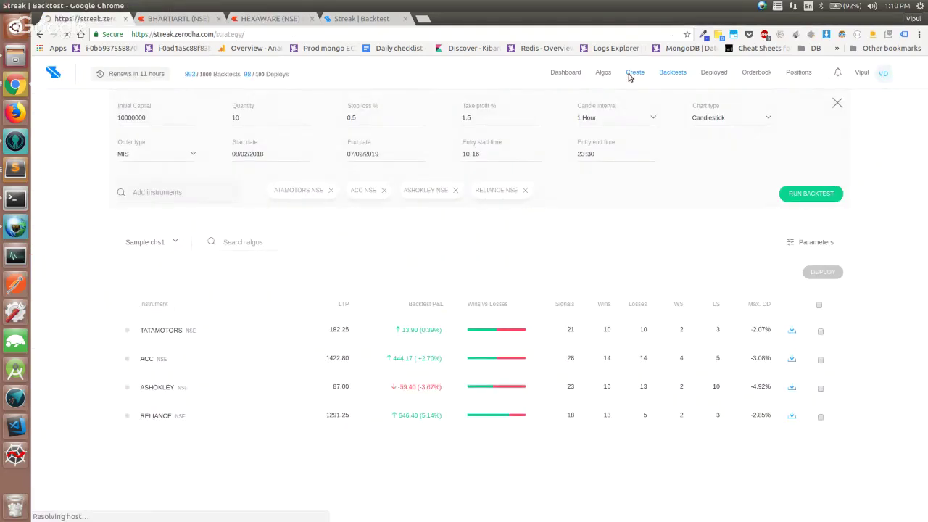
click(370, 112)
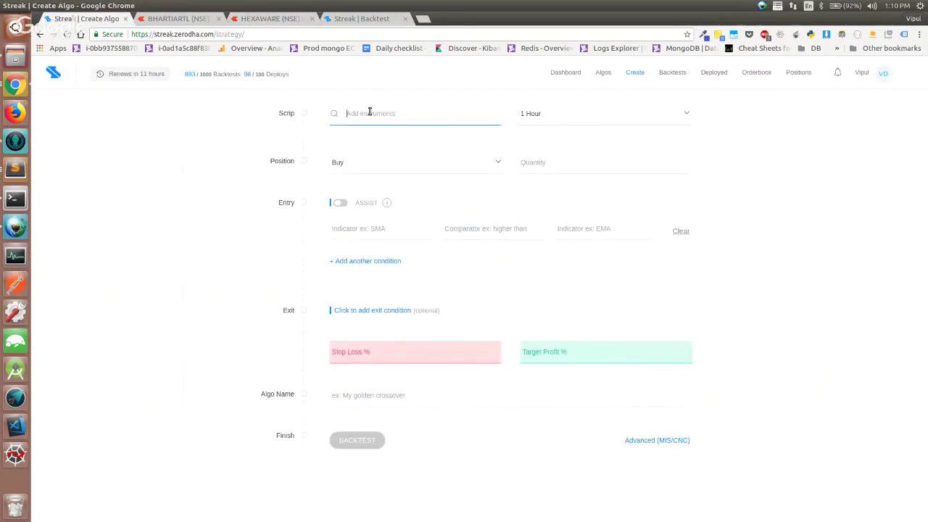
text(hexa)
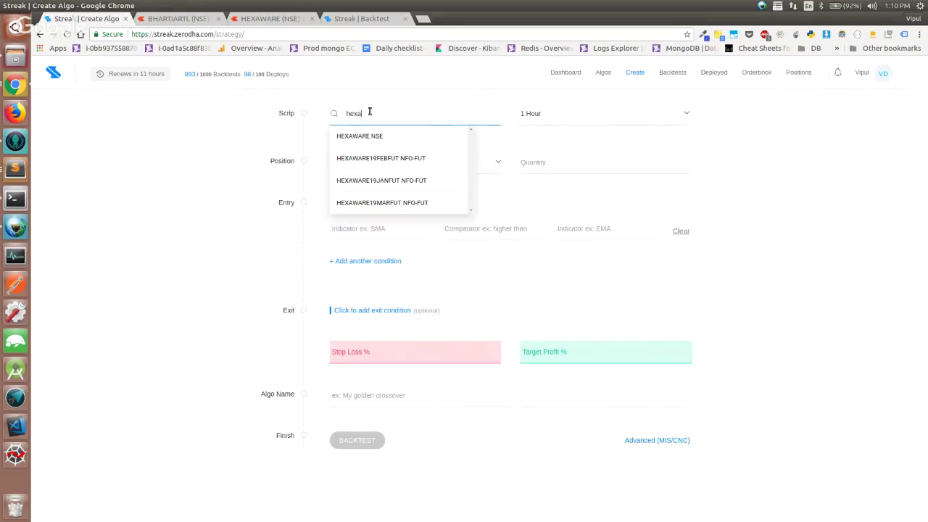
key(Return)
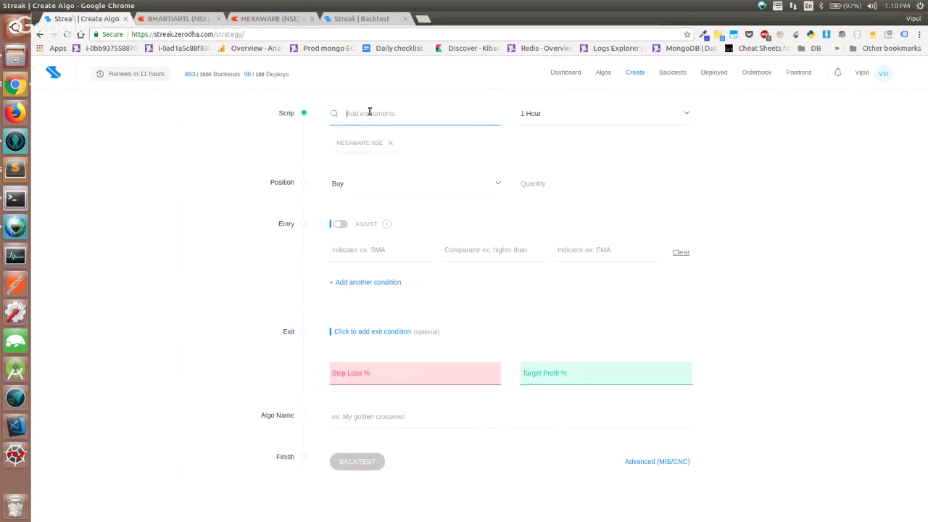
Step: Set the algo's candle interval to 15 minutes and the buy quantity to 10
click(572, 112)
key(ctrl+3)
key(ctrl+1)
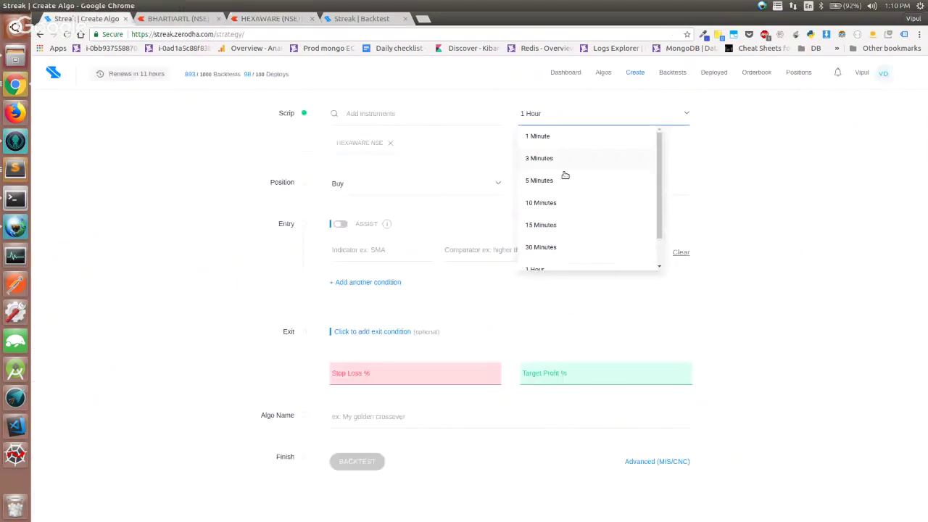
click(564, 222)
click(564, 195)
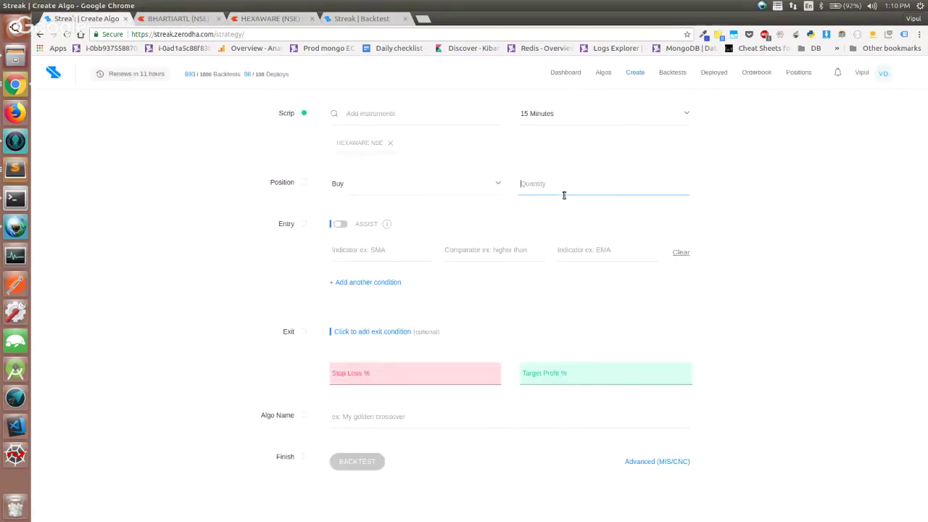
text(10)
Step: Review the Supertrend signals on the HEXAWARE 15-minute Kite chart from mid-January to early February
key(ctrl+3)
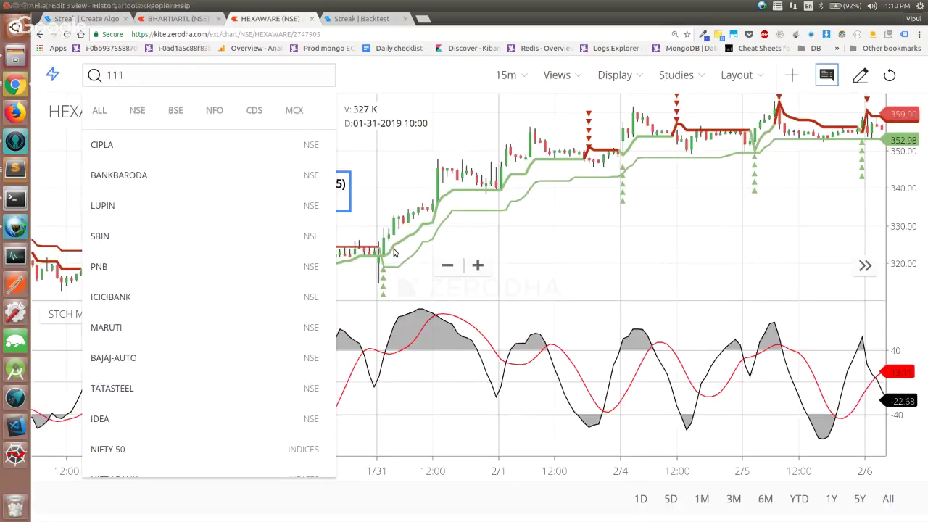
click(396, 252)
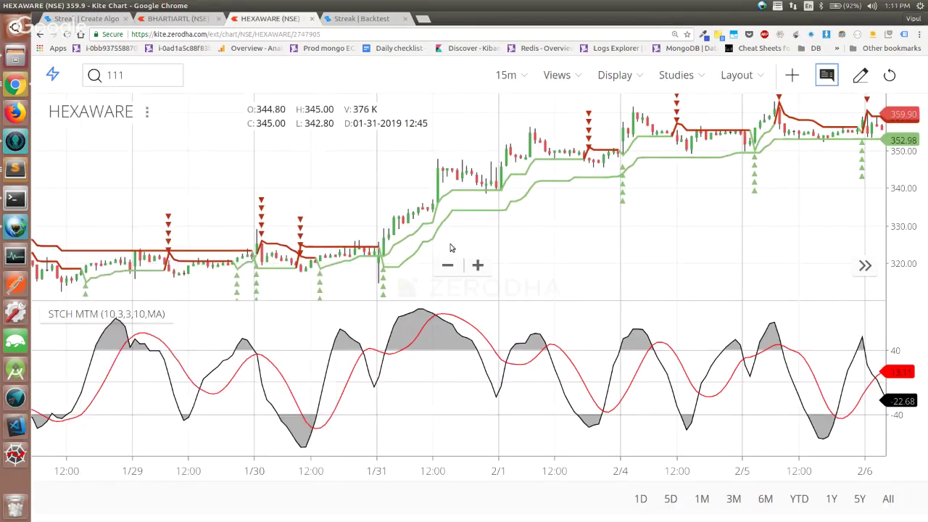
scroll(449, 248, down, 3)
scroll(450, 248, down, 4)
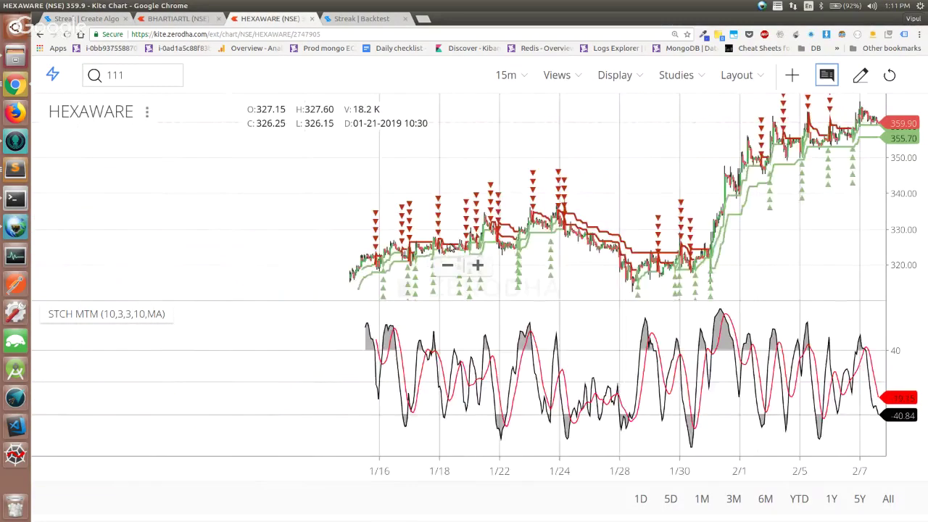
scroll(507, 245, up, 5)
Step: Return to the Streak algo form and set the first entry indicator to Supertrend(7,3)
key(ctrl+1)
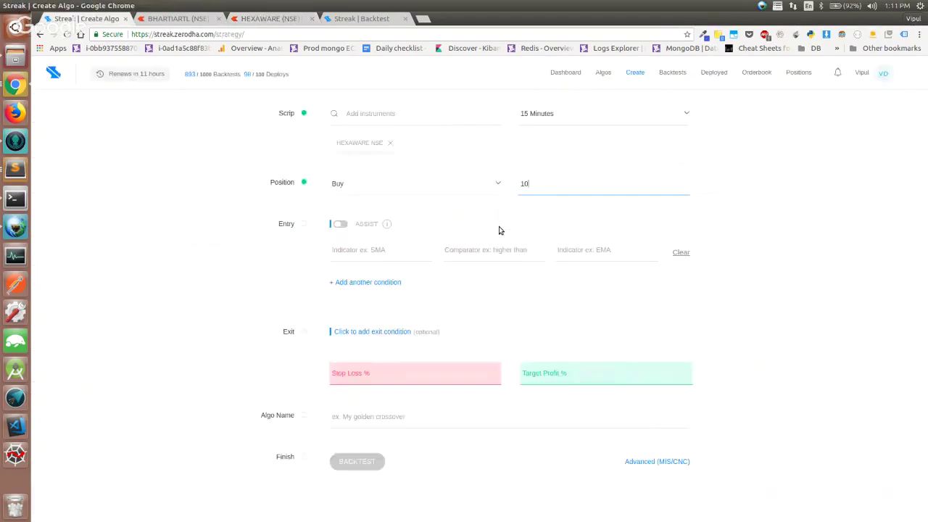
click(376, 256)
text(supertrend)
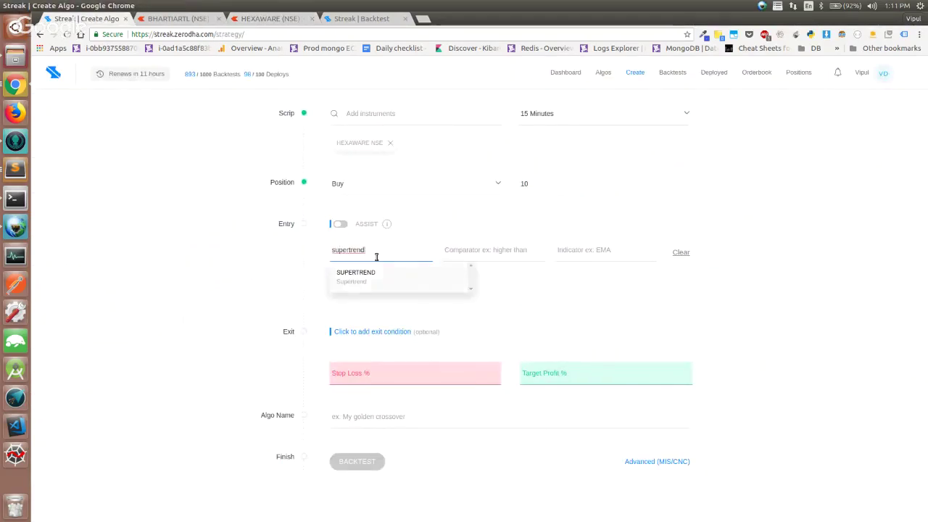
key(Return)
click(369, 366)
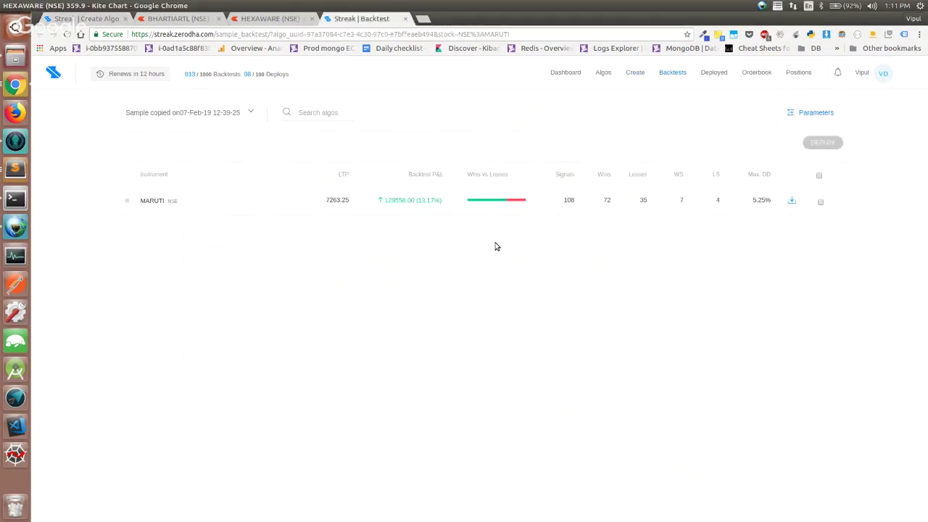
Step: Enable the crosshair on the HEXAWARE Kite chart and examine both Supertrend lines around the 01/31 09:30 candle
key(ctrl+Page_Up)
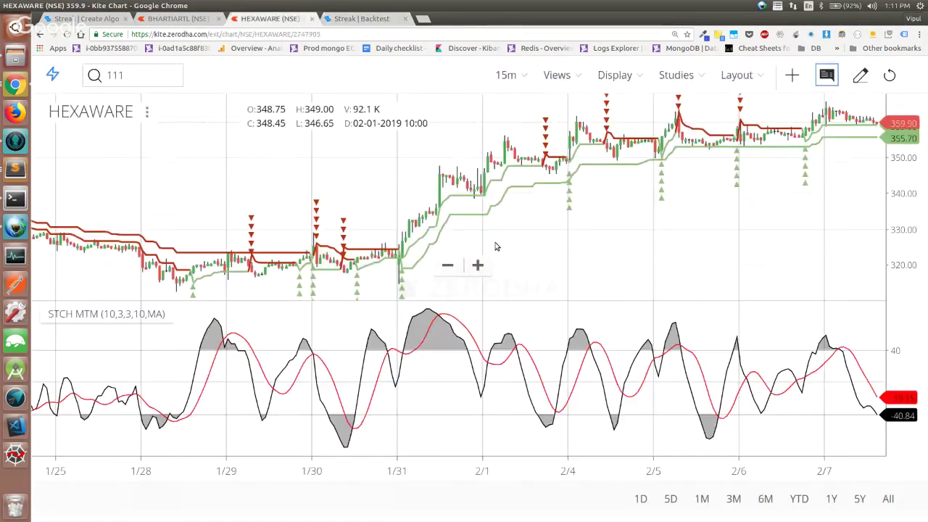
key(ctrl+Page_Down)
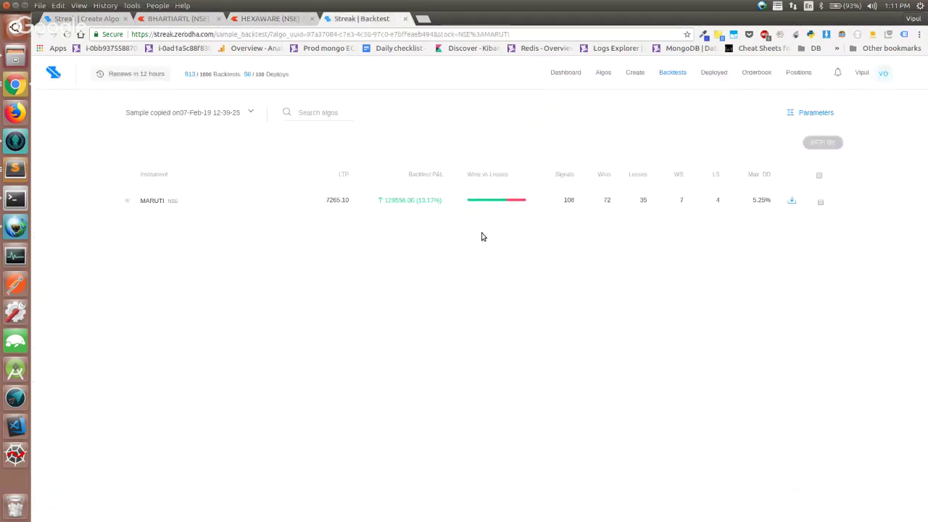
click(488, 205)
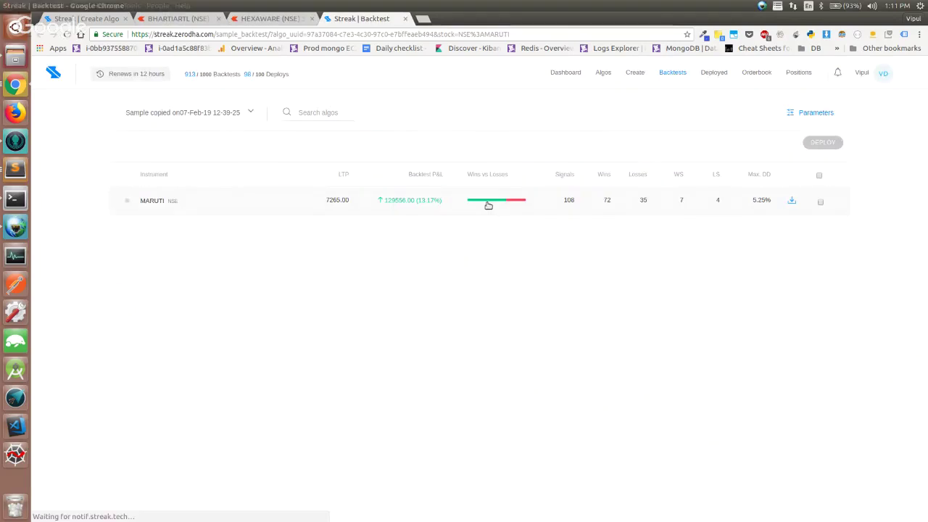
key(ctrl+Page_Up)
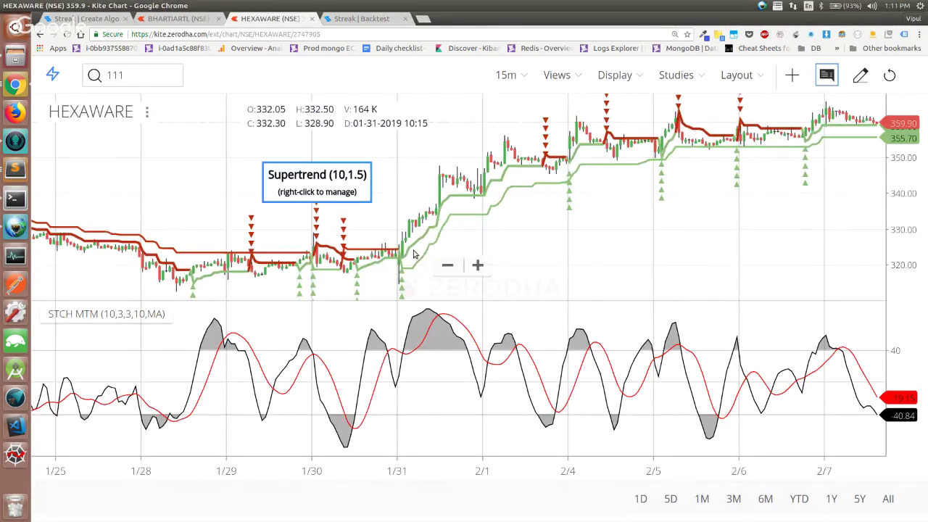
key(alt+c)
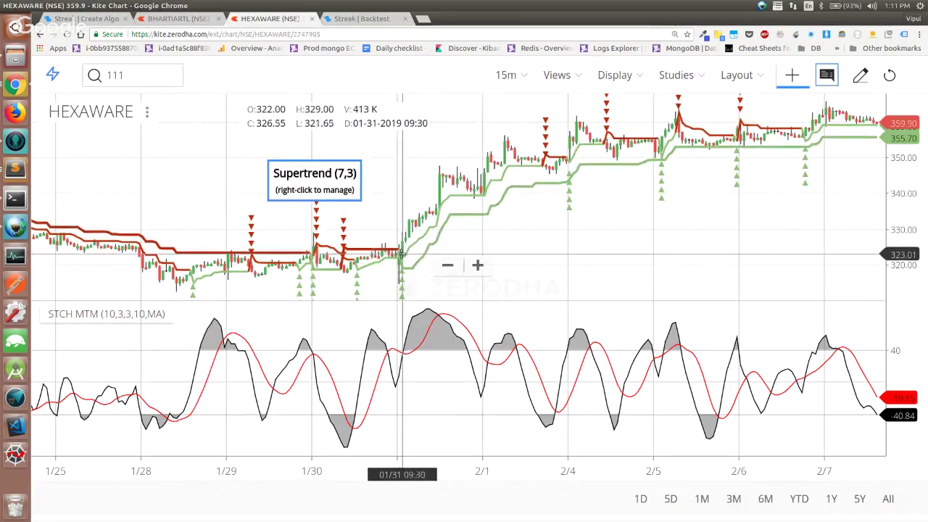
scroll(396, 253, up, 3)
scroll(399, 252, up, 3)
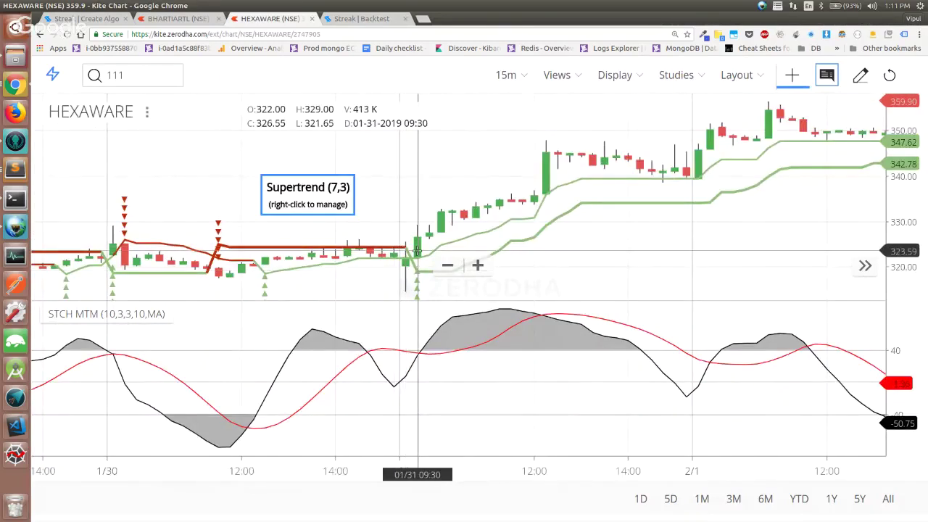
scroll(417, 251, up, 3)
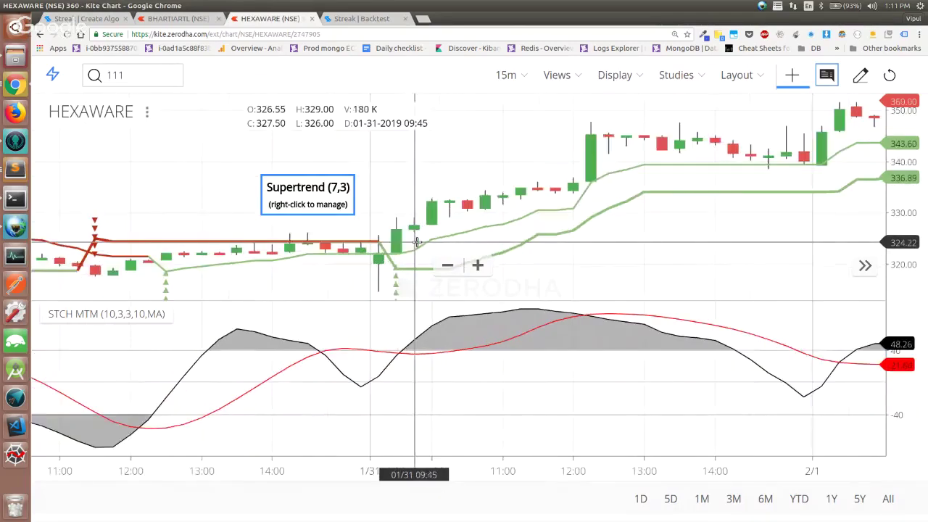
scroll(495, 240, up, 2)
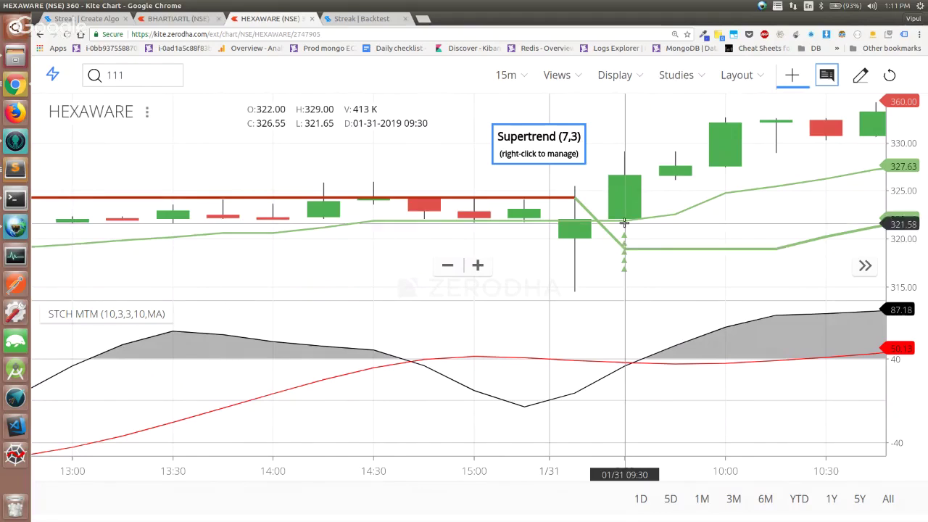
scroll(625, 248, down, 4)
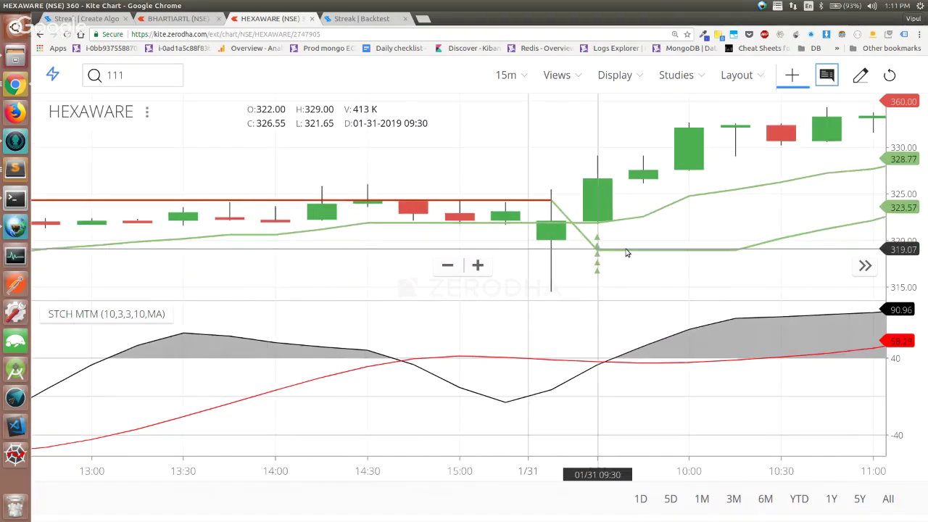
Step: Return to the Streak algo form and complete the first entry condition as Supertrend(7,3) crosses below Close
key(ctrl+1)
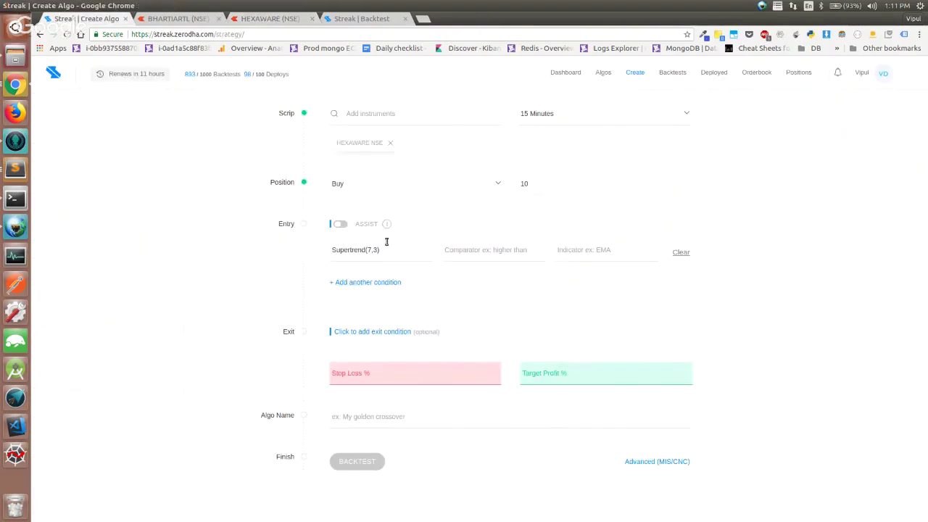
click(447, 249)
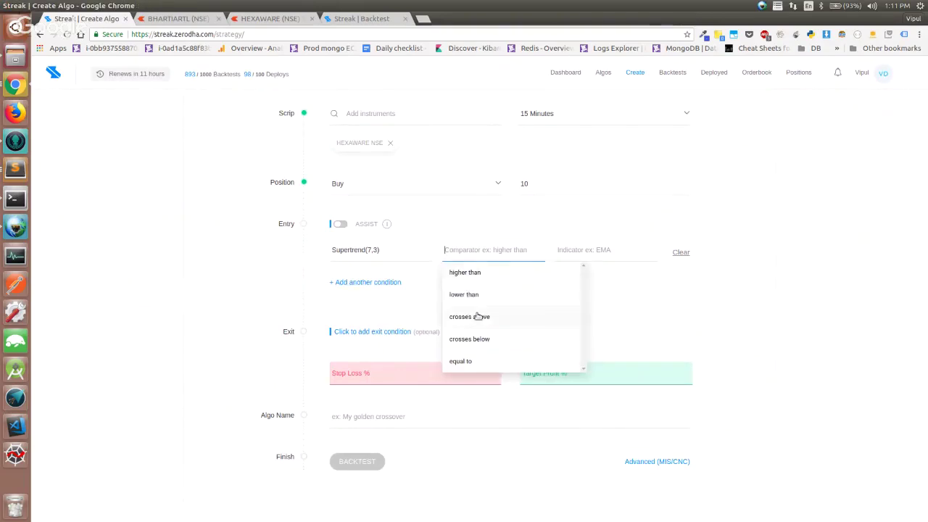
click(478, 337)
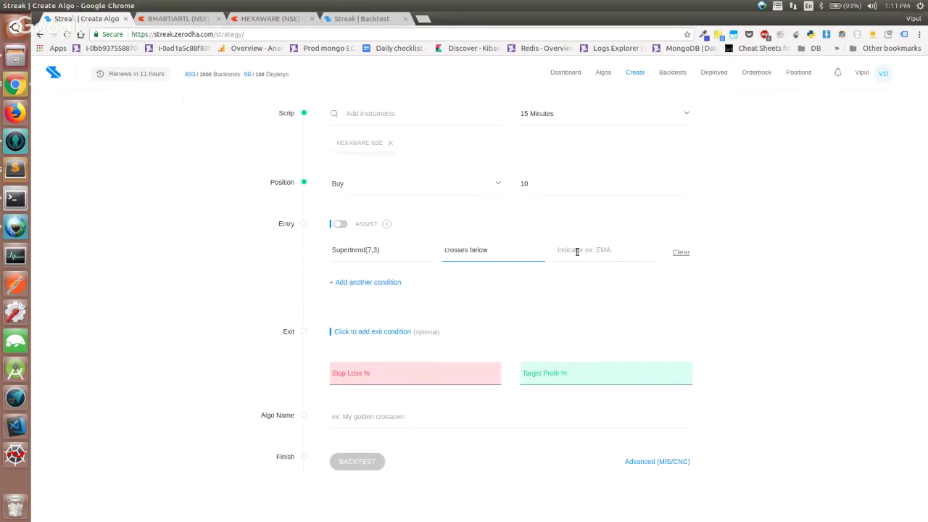
click(578, 251)
text(c)
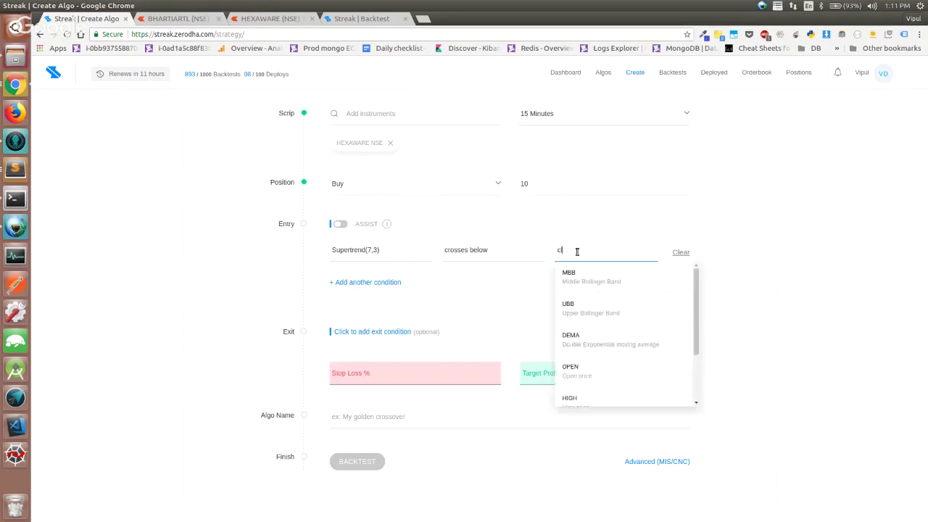
text(lose)
key(Return)
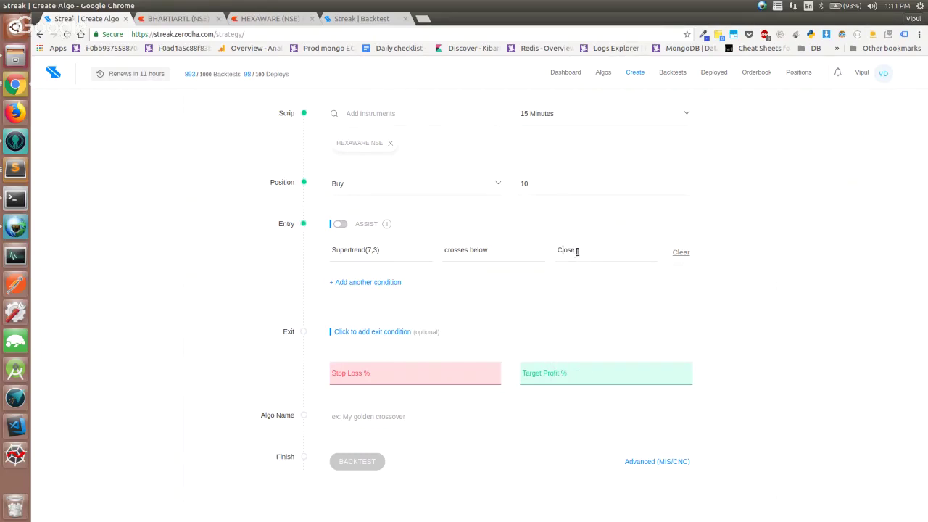
Step: Add a second "and" entry condition, check the second Supertrend's parameters on the Kite chart, and set its first indicator to Supertrend(10,1.5)
click(368, 282)
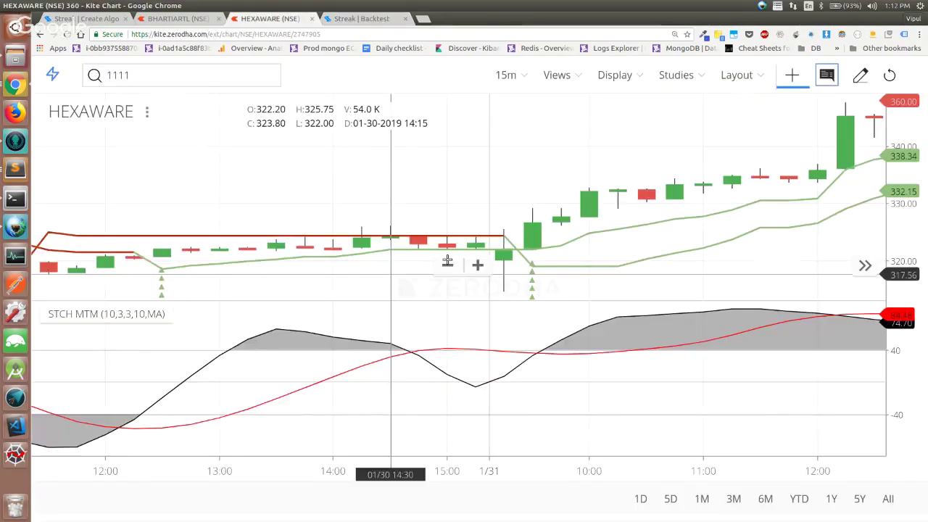
click(533, 263)
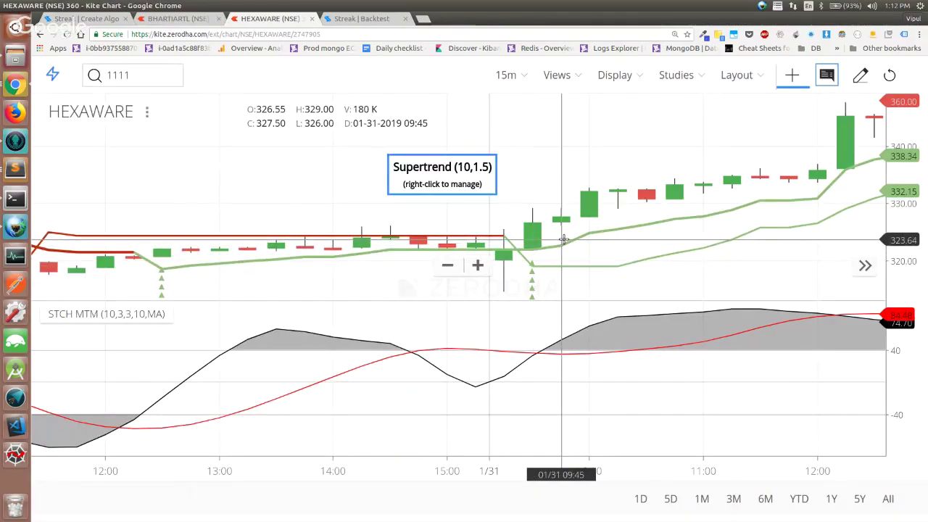
key(ctrl+1)
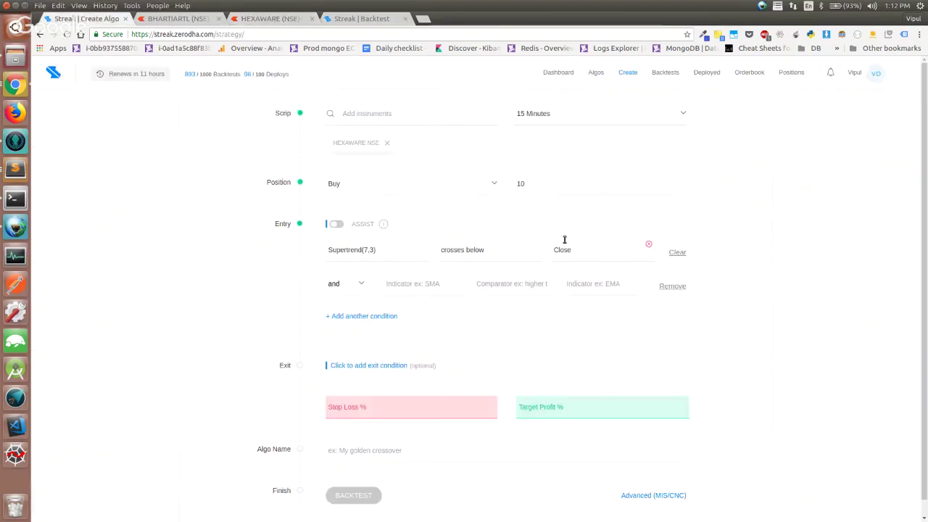
click(420, 285)
text(sup)
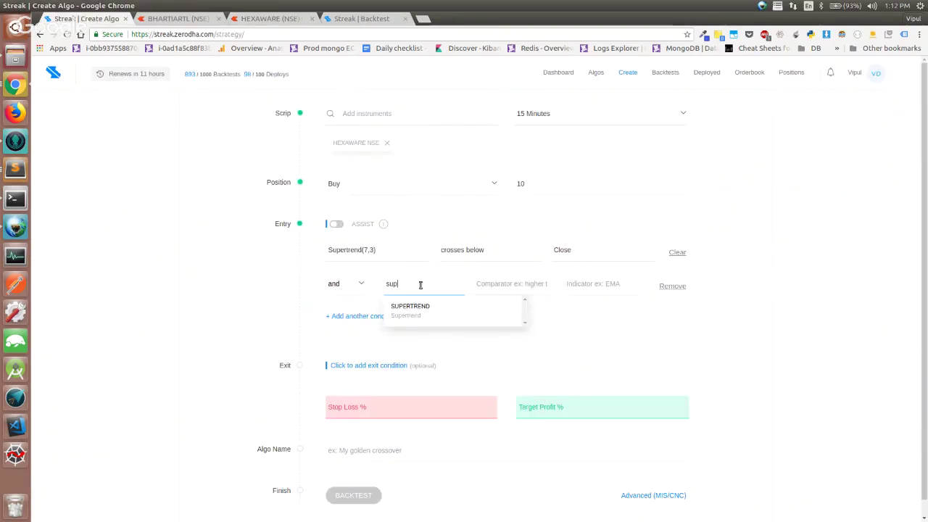
key(Return)
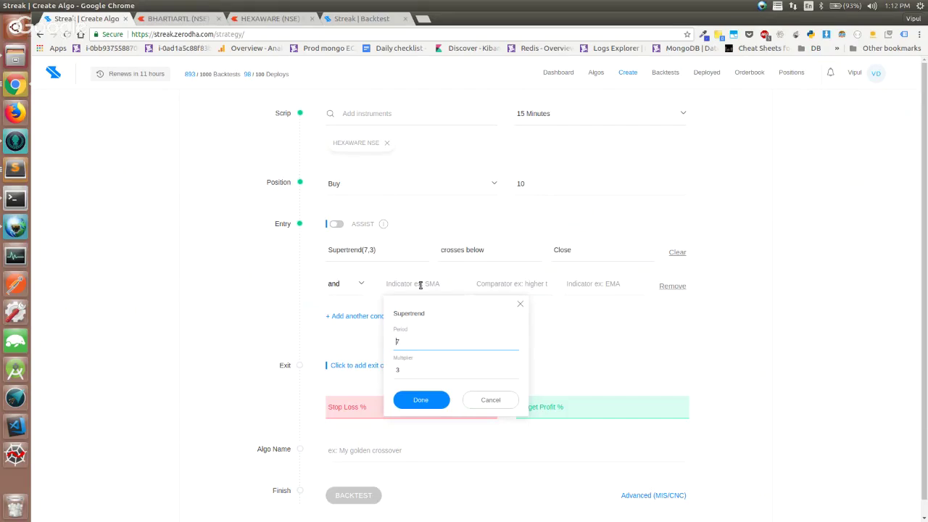
key(Tab)
text(1.5)
key(Return)
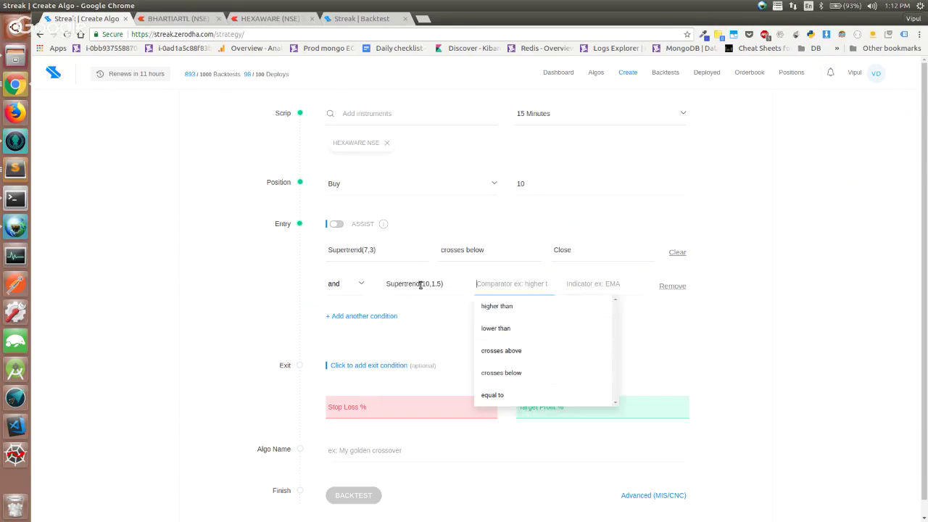
Step: Complete the second entry condition with the comparator lower than and the indicator Close
key(Down)
key(Down)
key(Return)
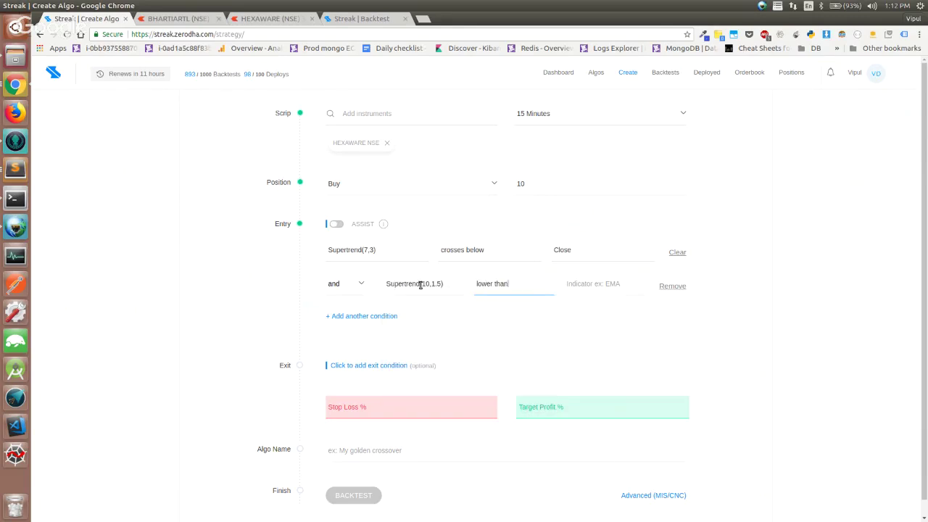
text(close)
key(Return)
Step: Examine the Supertrend and stochastic momentum lines following the 01/31 entry on the HEXAWARE Kite chart
key(ctrl+3)
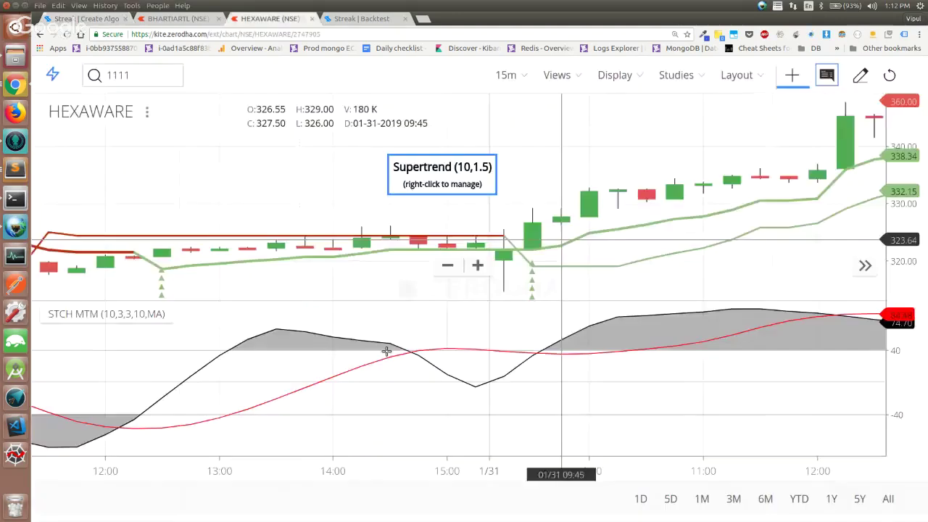
scroll(554, 234, down, 5)
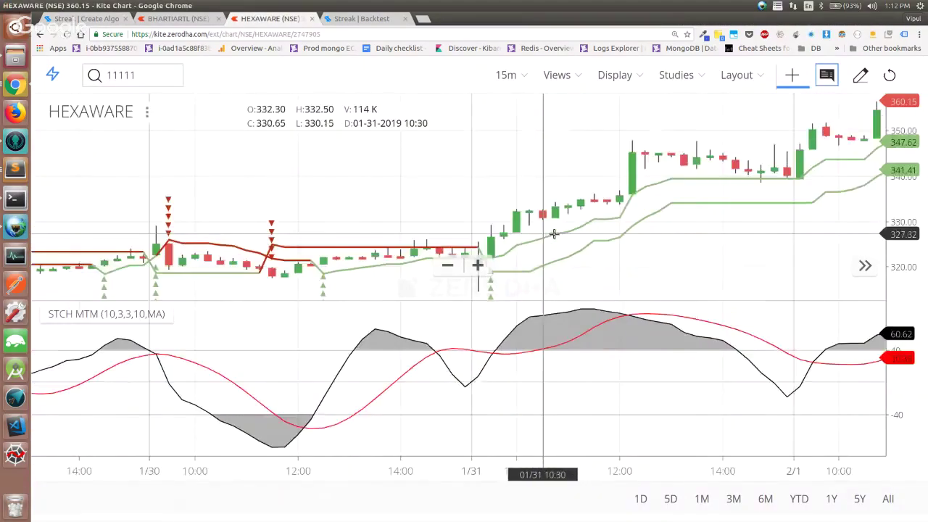
scroll(607, 202, down, 2)
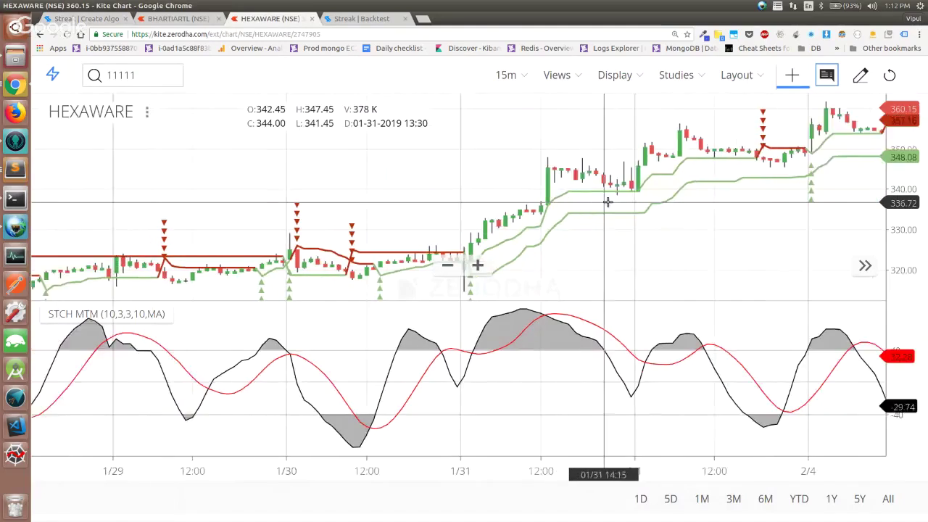
scroll(607, 201, down, 3)
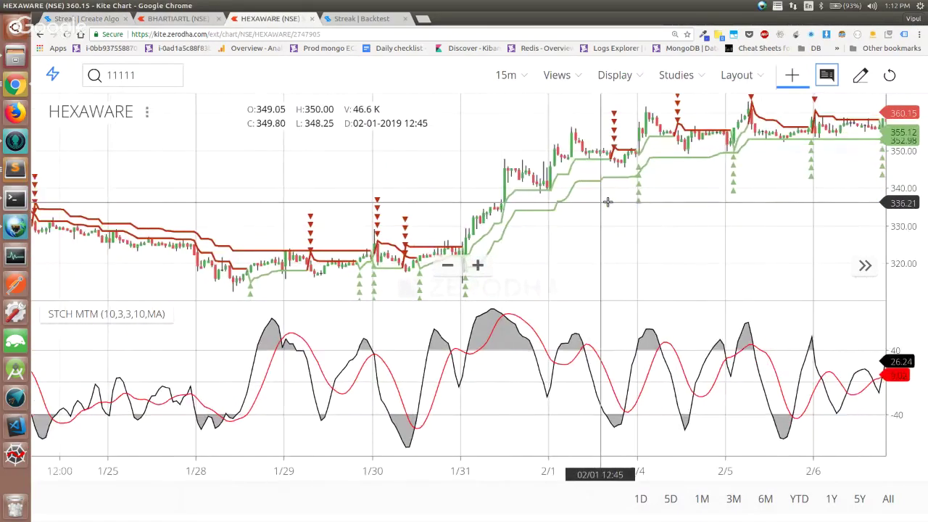
scroll(593, 210, up, 6)
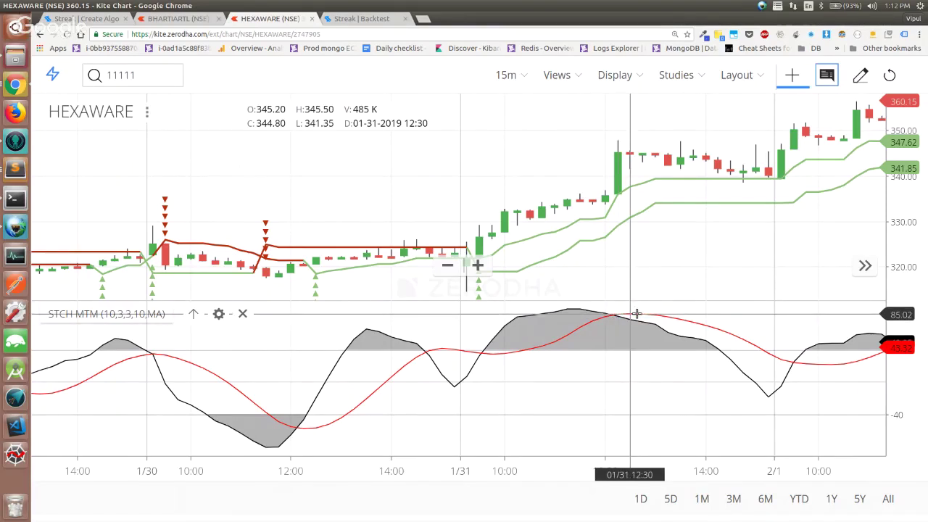
Step: Return to the Streak form and add an exit condition starting with Stochastic Momentum Index of type %K, periods 10, 3, 3, 10
key(ctrl+1)
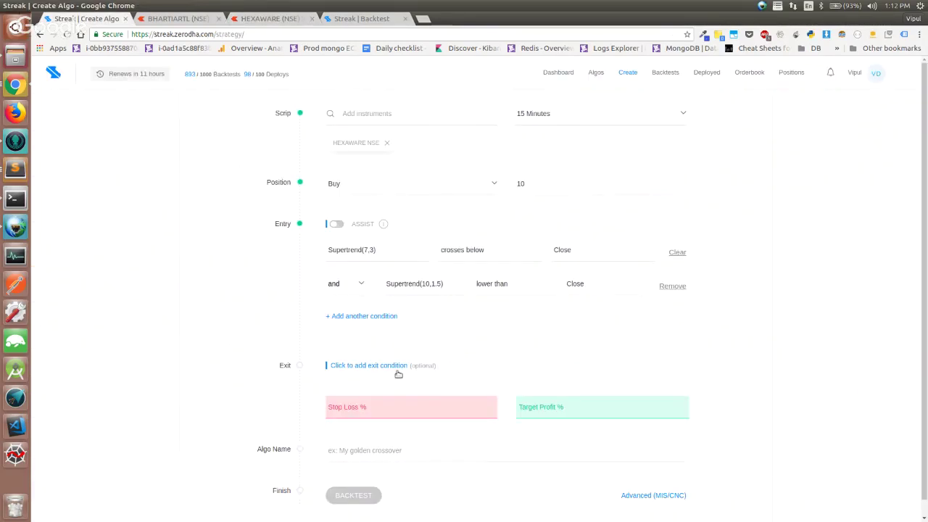
click(372, 366)
scroll(374, 359, down, 2)
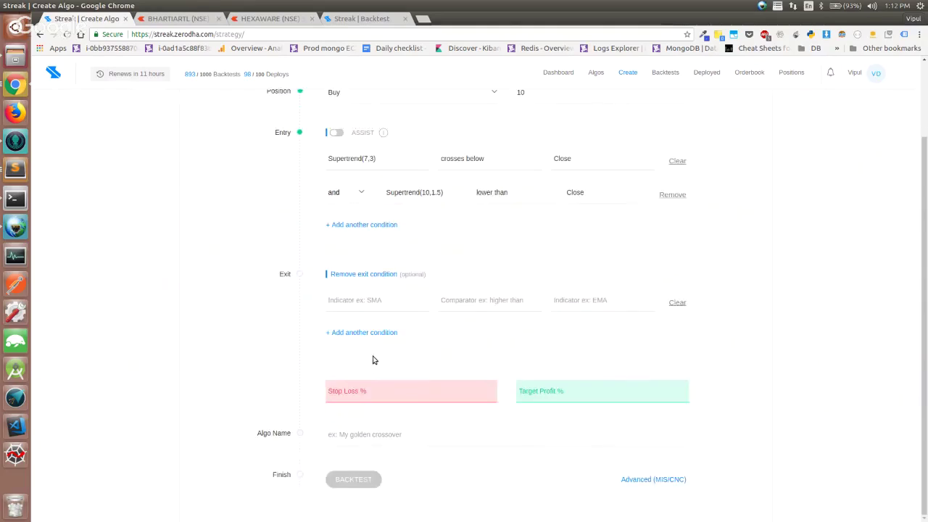
click(369, 301)
text(%d)
key(BackSpace)
key(BackSpace)
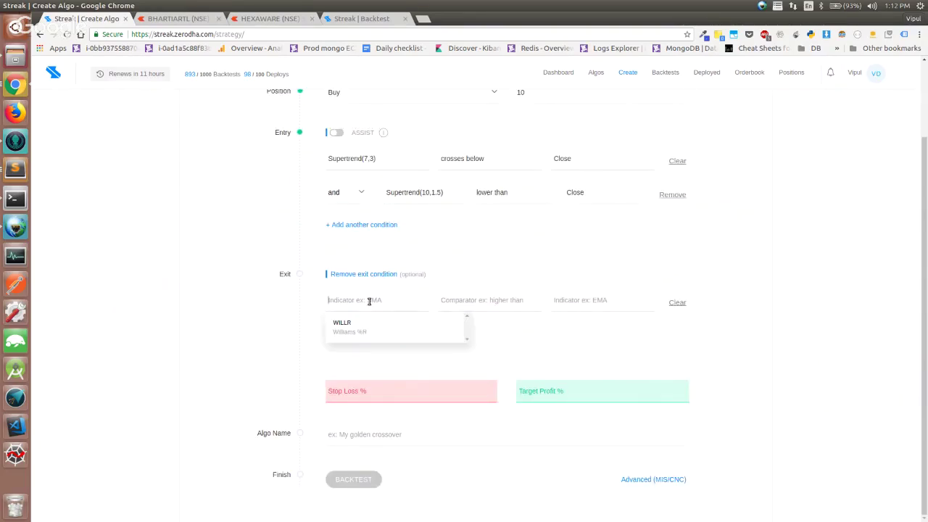
text(smi)
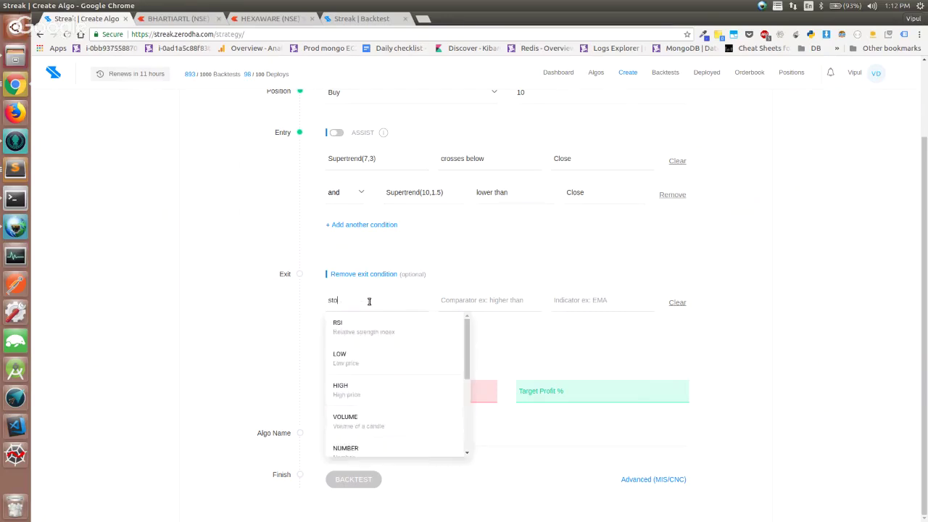
key(Down)
key(Return)
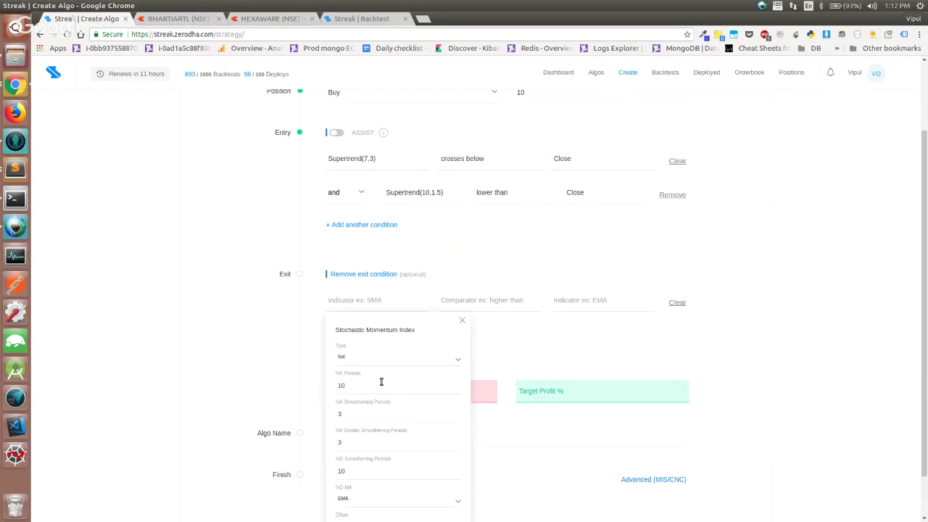
scroll(380, 381, down, 2)
click(364, 503)
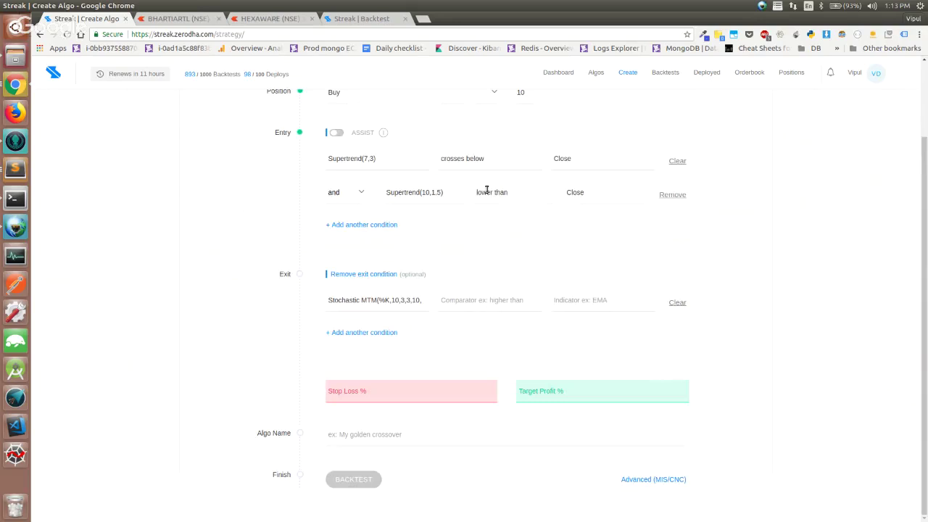
Step: Complete the first exit condition as crosses below the Stochastic Momentum Index of type %D, periods 10, 3, 3, 10
click(483, 304)
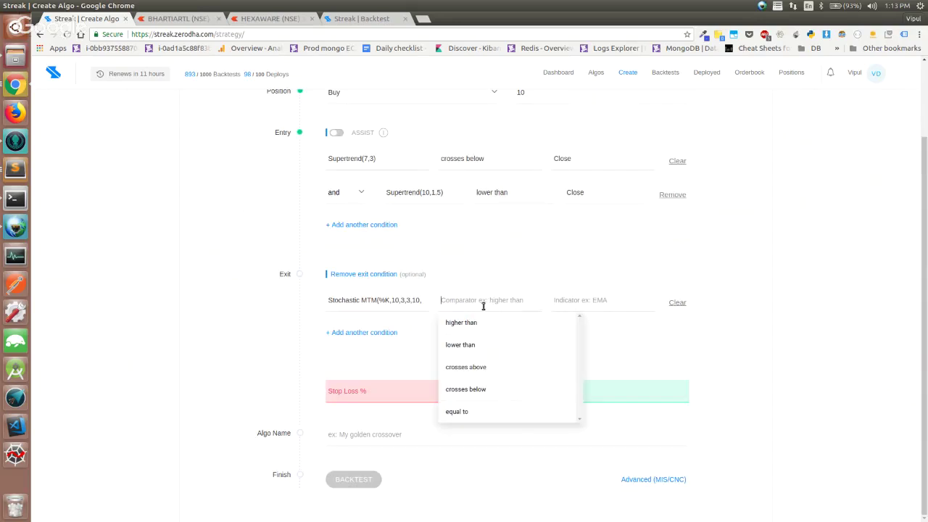
click(488, 391)
text(s)
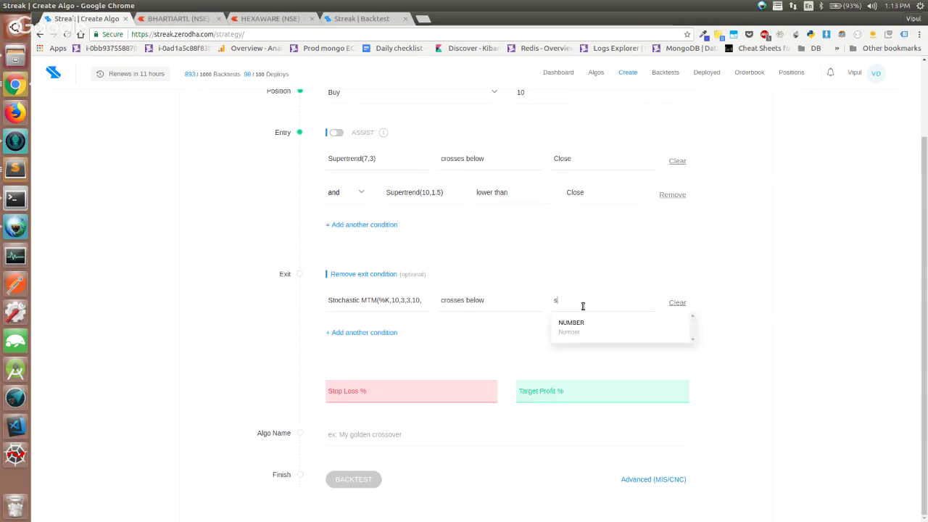
text(tochastic mtm)
key(Return)
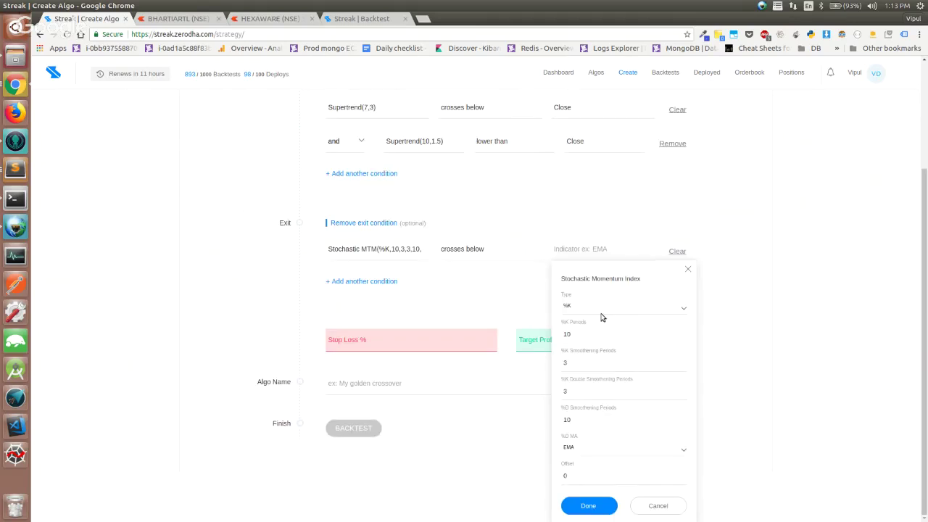
click(603, 314)
click(597, 348)
click(588, 505)
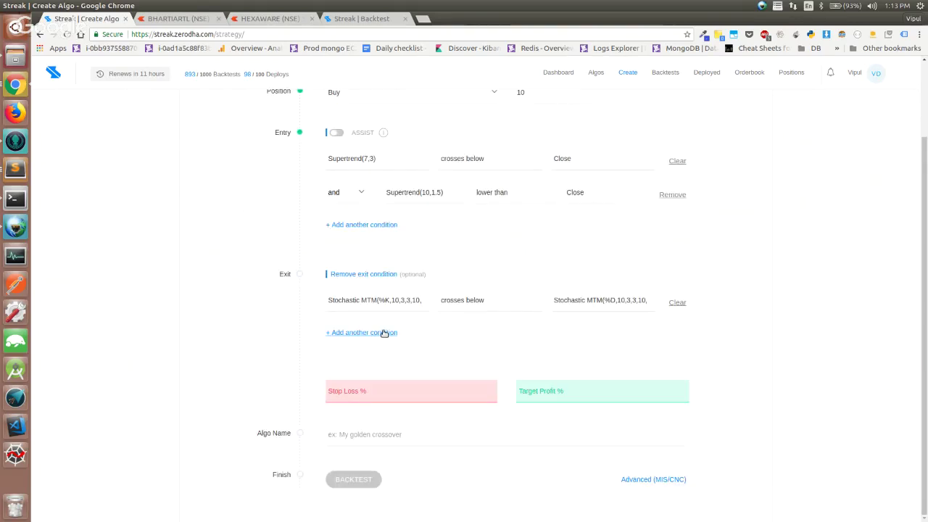
Step: Add a second "and" exit condition starting with Stochastic Momentum Index of type %K, periods 10, 3, 3, 10
click(384, 331)
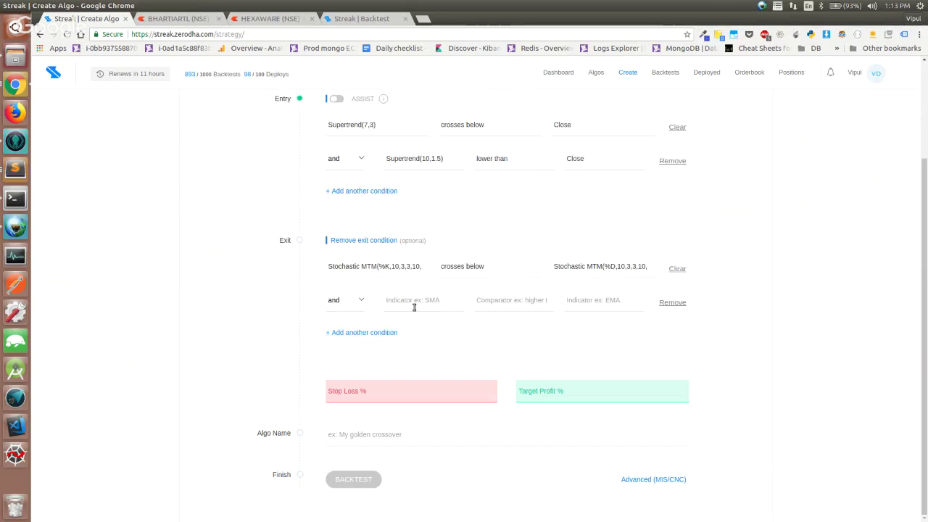
text(stock)
text(astic mtm)
key(Return)
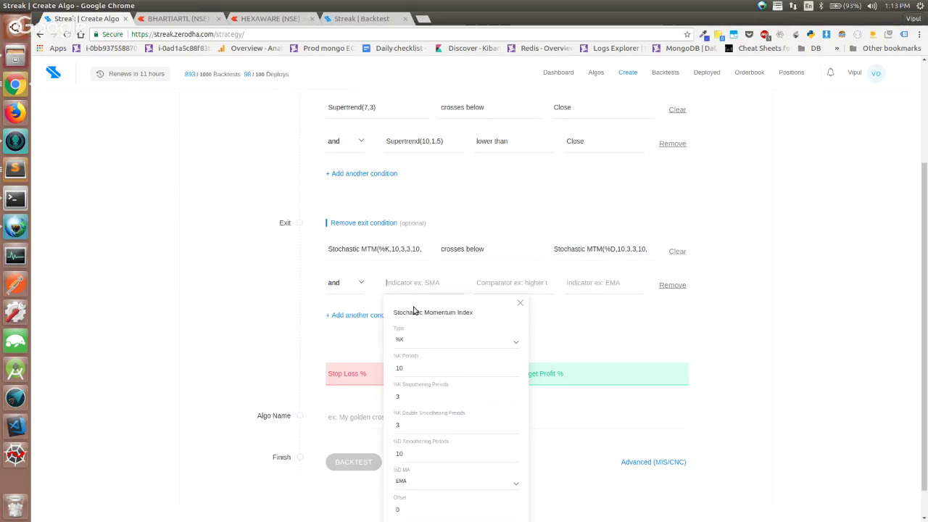
scroll(411, 319, down, 1)
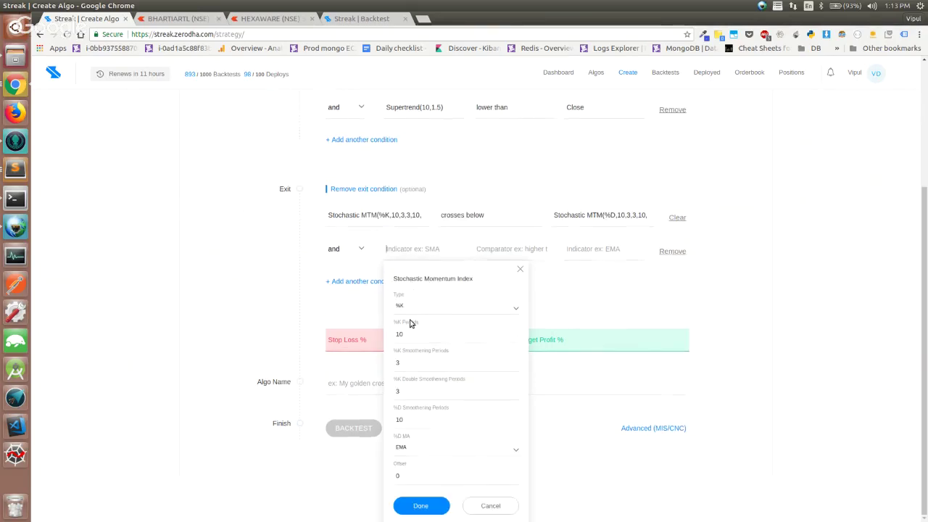
click(420, 503)
Step: Set the second exit condition to higher than the number 40
click(509, 300)
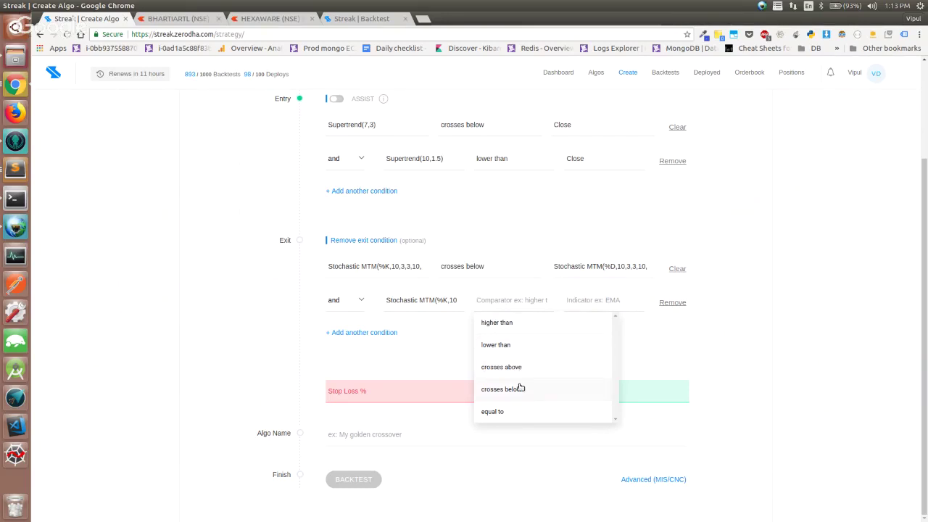
click(517, 345)
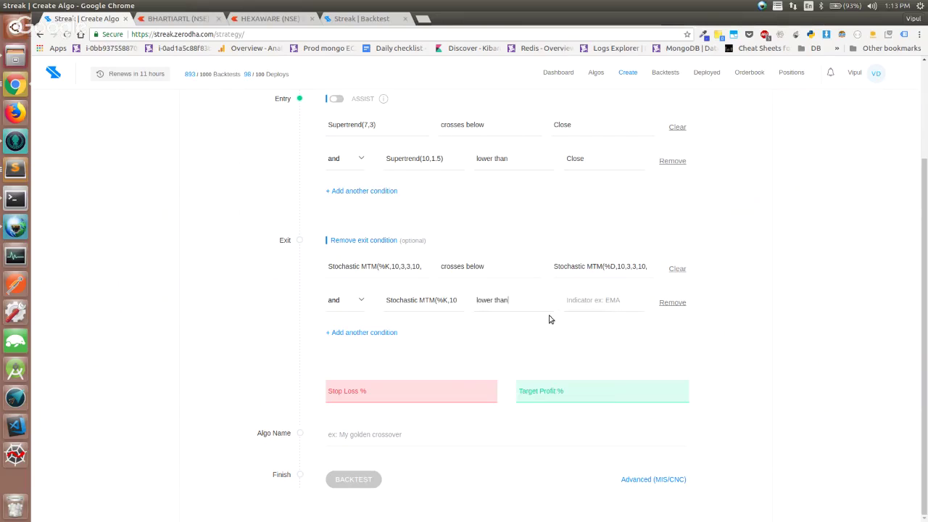
click(498, 300)
click(535, 315)
text(num)
key(Return)
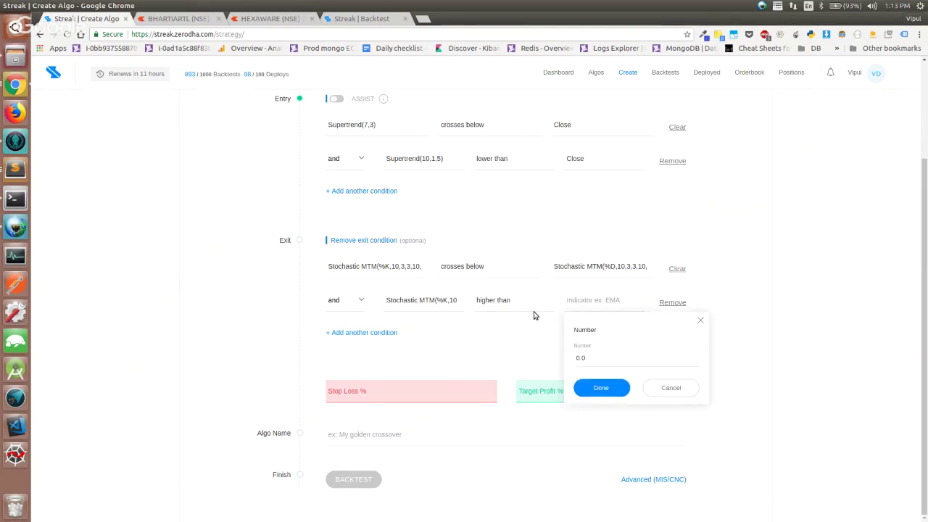
key(Return)
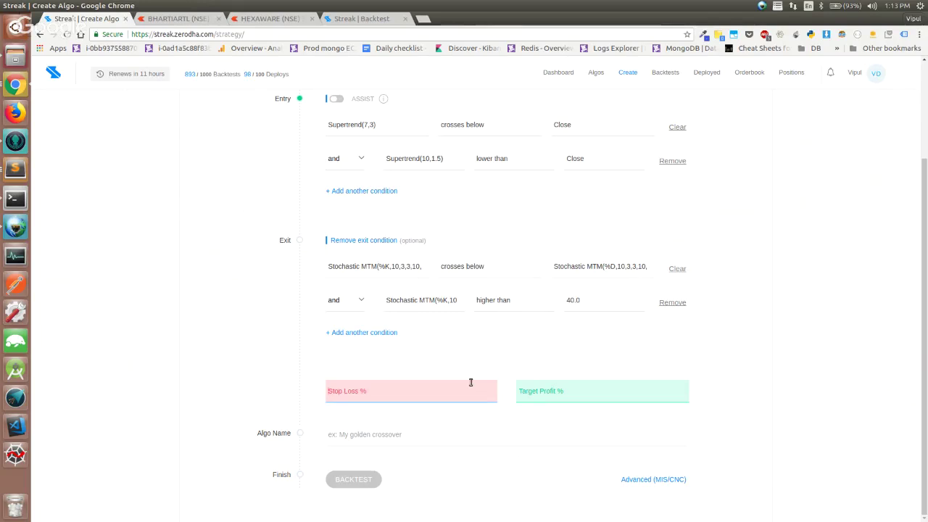
Step: Set the stop loss to 1% and the target profit to 2%
text(1)
key(Tab)
text(2)
key(Tab)
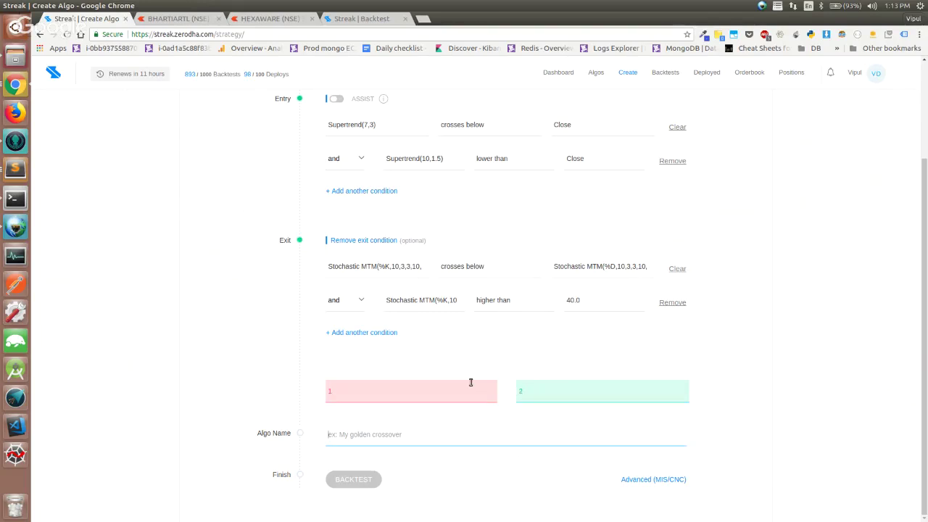
Step: Name the algo Sample ch2 and run its backtest
text(Sample ch2)
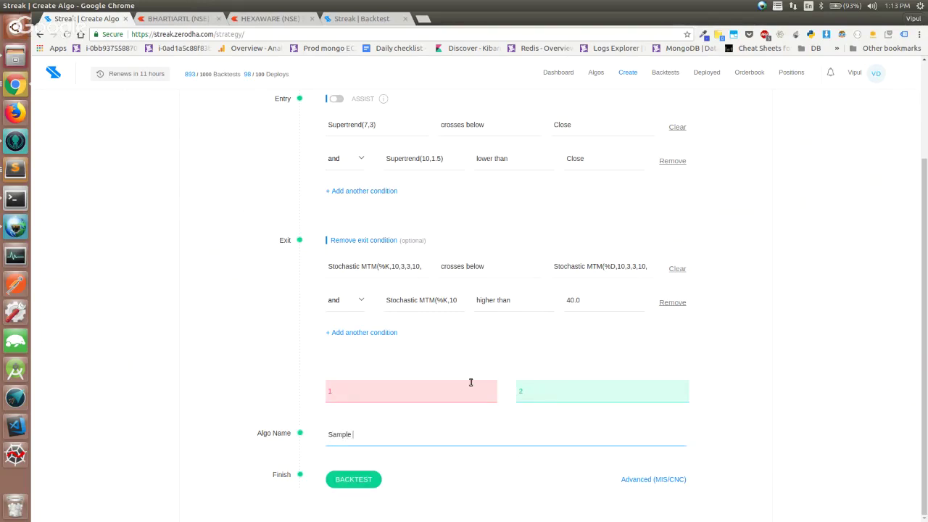
click(369, 483)
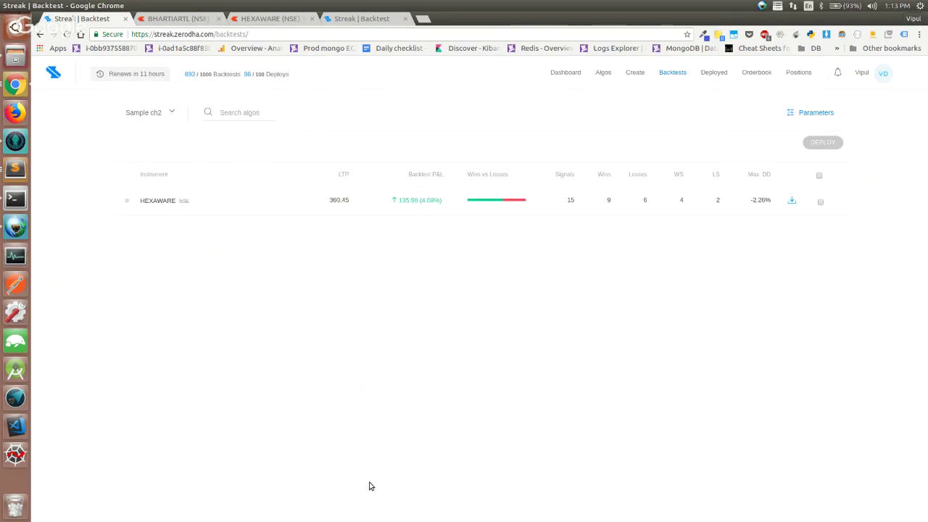
Step: Review the HEXAWARE backtest details with and without brokerage included, and collapse them again
click(486, 208)
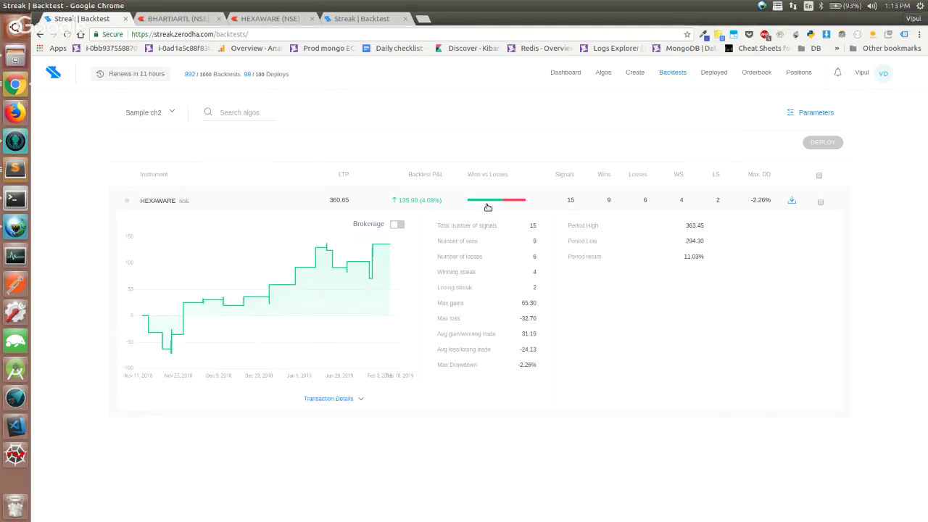
click(396, 225)
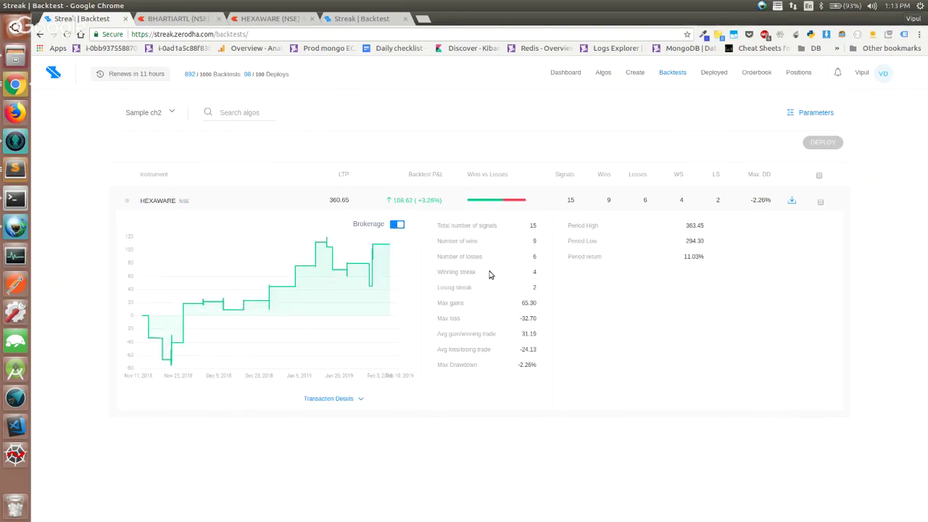
click(398, 226)
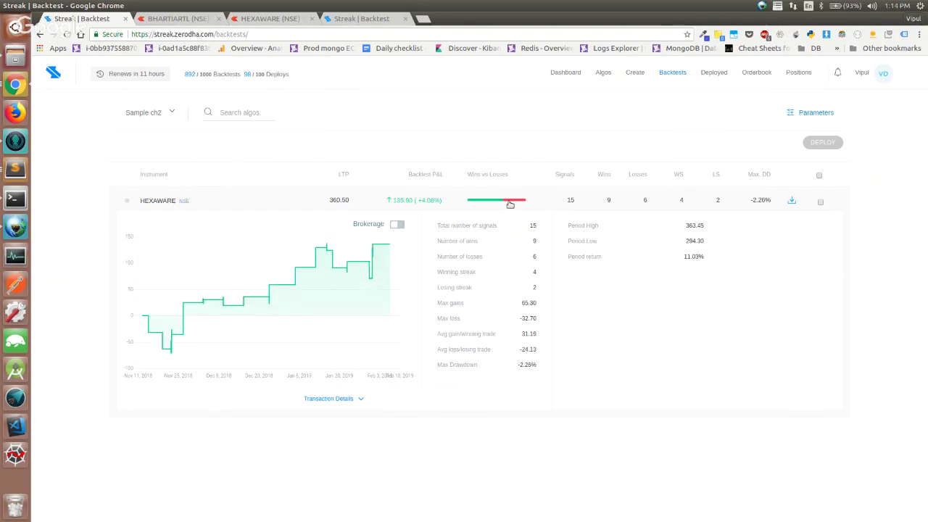
click(509, 203)
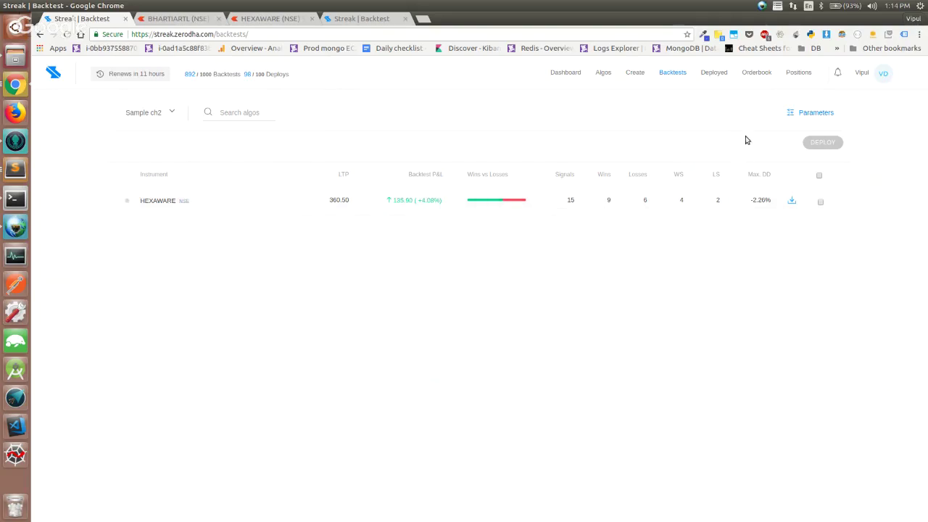
Step: Open the backtest parameters and add RAIN NSE to the instruments
click(819, 114)
click(203, 185)
text(a)
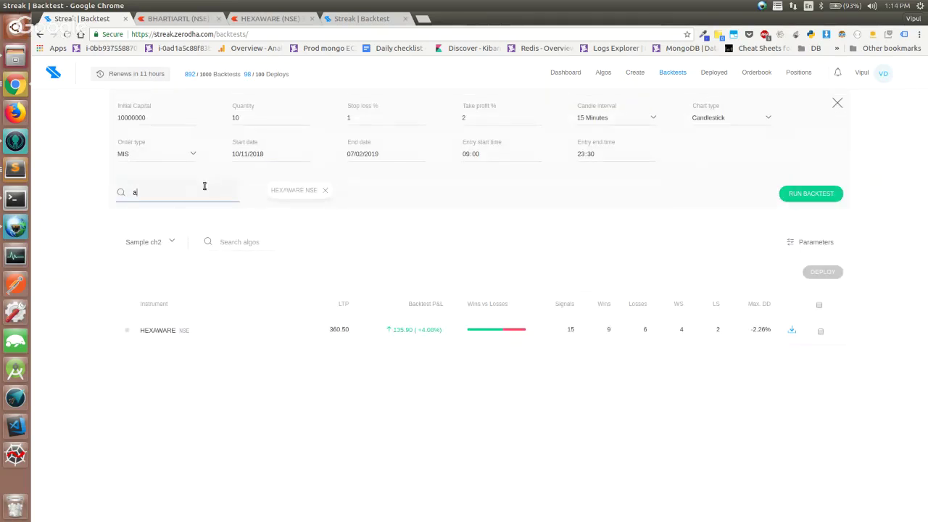
key(BackSpace)
text(rain)
key(Return)
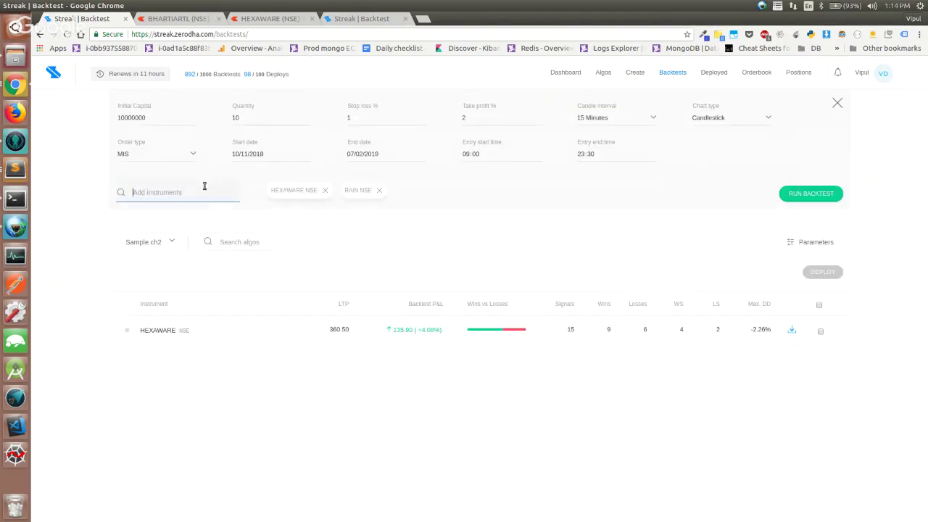
Step: Add ASHOKLEY NSE and SBIN NSE to the instruments and run the backtest
text(asho)
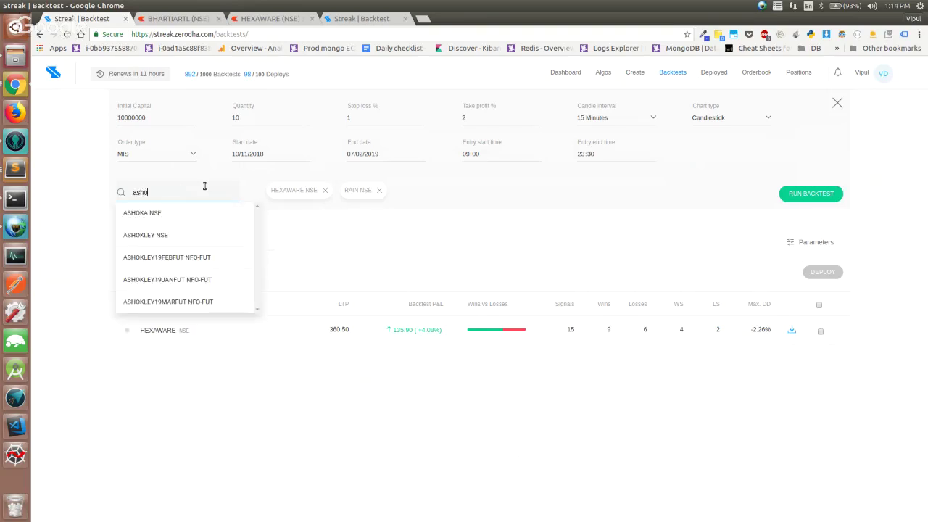
text(kley)
key(Return)
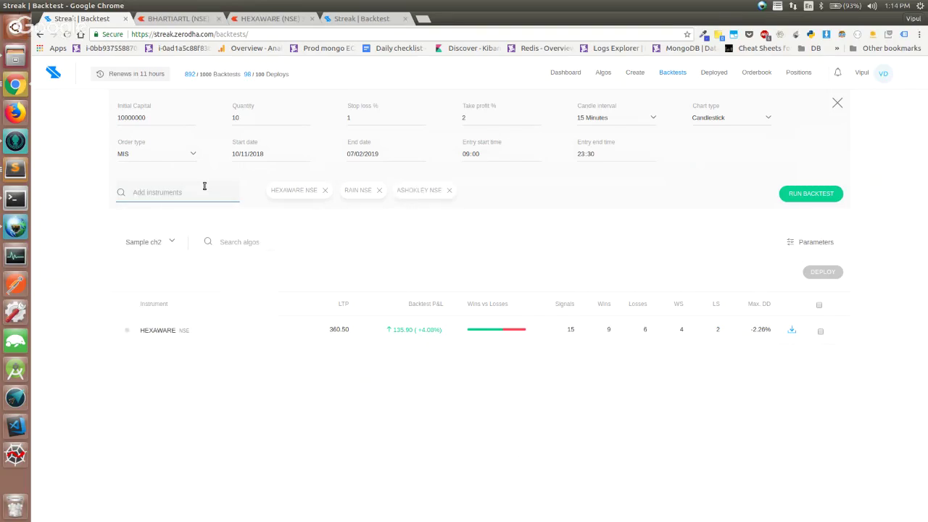
text(sbin)
key(Down)
key(Return)
click(797, 190)
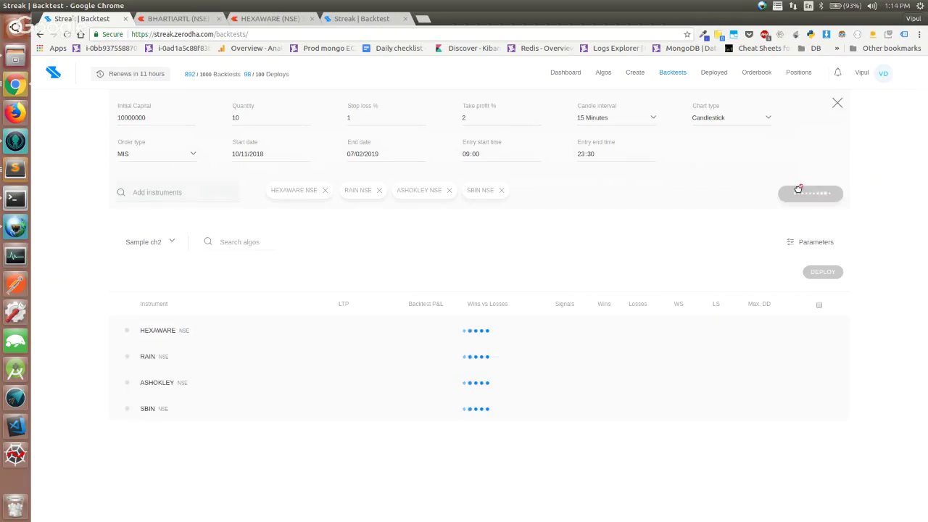
Step: Switch to the 15-minute HEXAWARE chart in Kite and examine its Supertrend and Stochastic Momentum signals
key(ctrl+3)
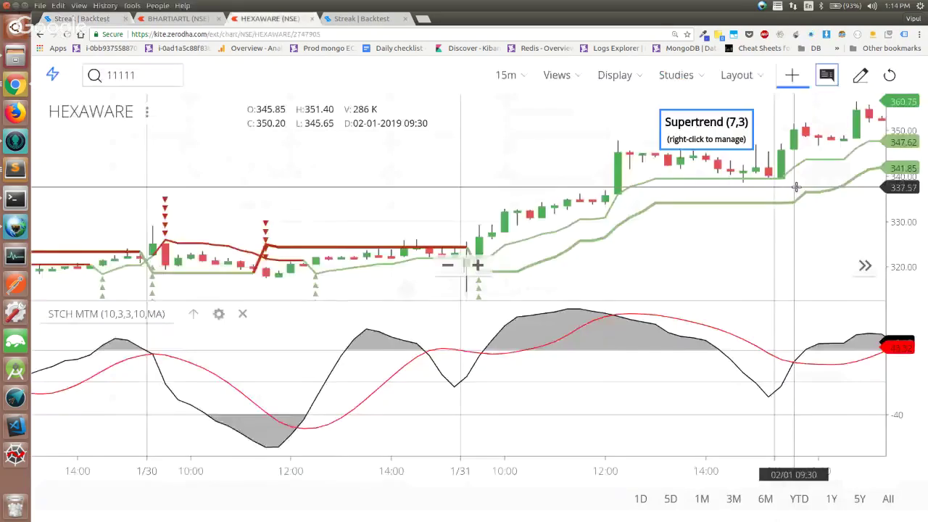
text(111111)
click(645, 218)
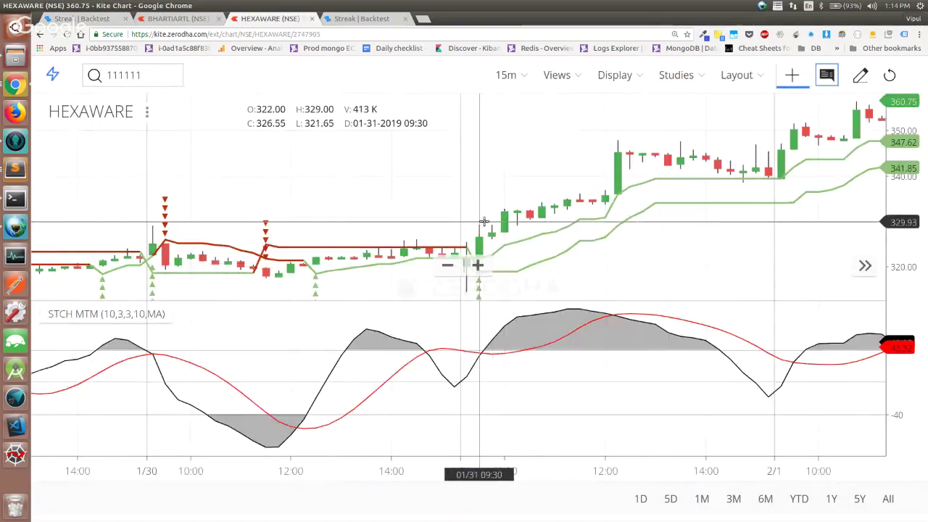
Step: Return to the Streak backtest, set the chart type to Heikin-Ashi and rerun the backtest
key(ctrl+1)
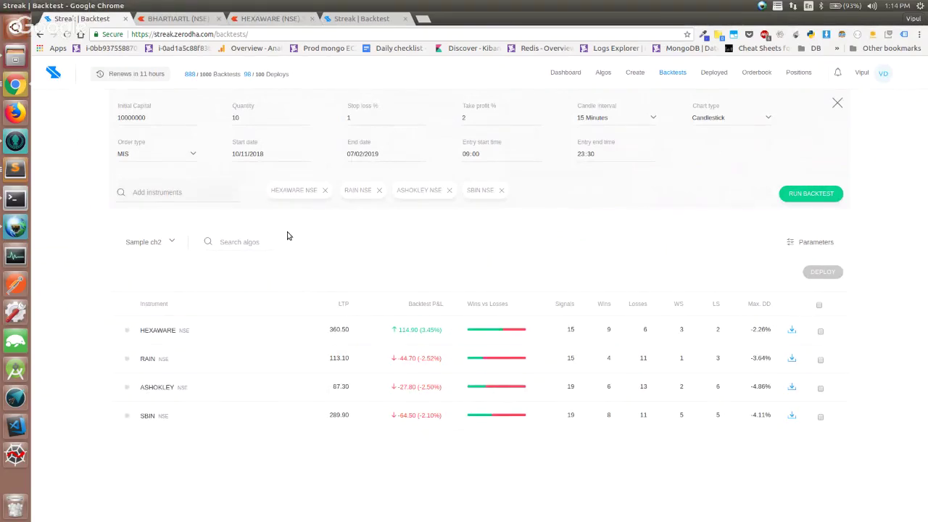
click(732, 119)
click(728, 160)
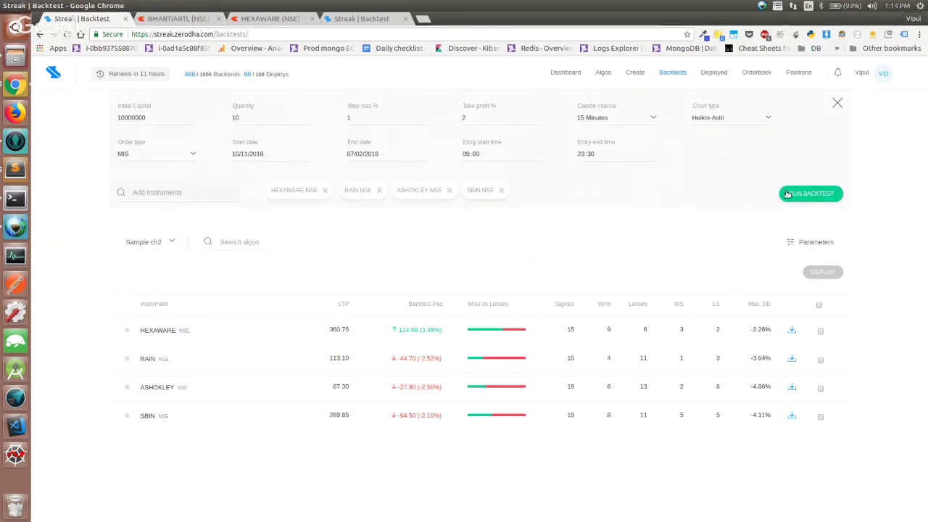
click(792, 194)
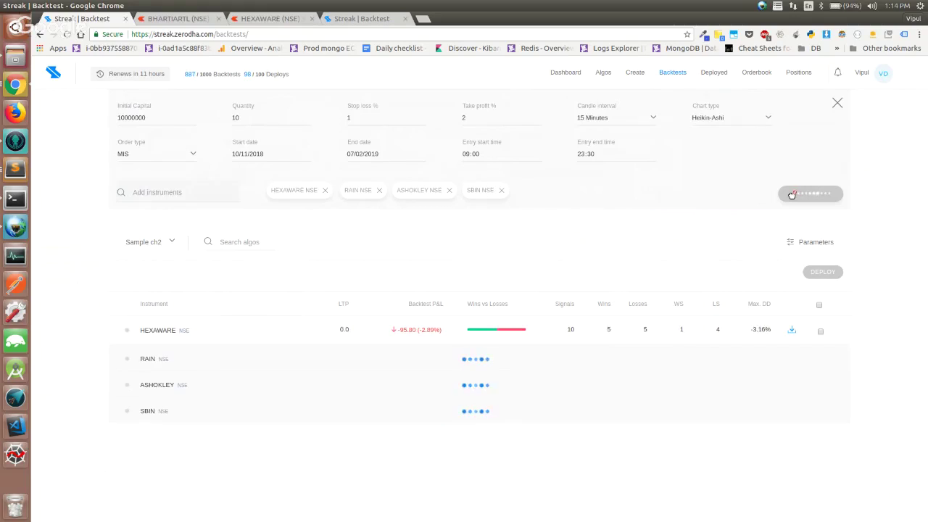
Step: Add YESBANK NSE and RHFL NSE to the backtest instruments
click(185, 194)
text(ad)
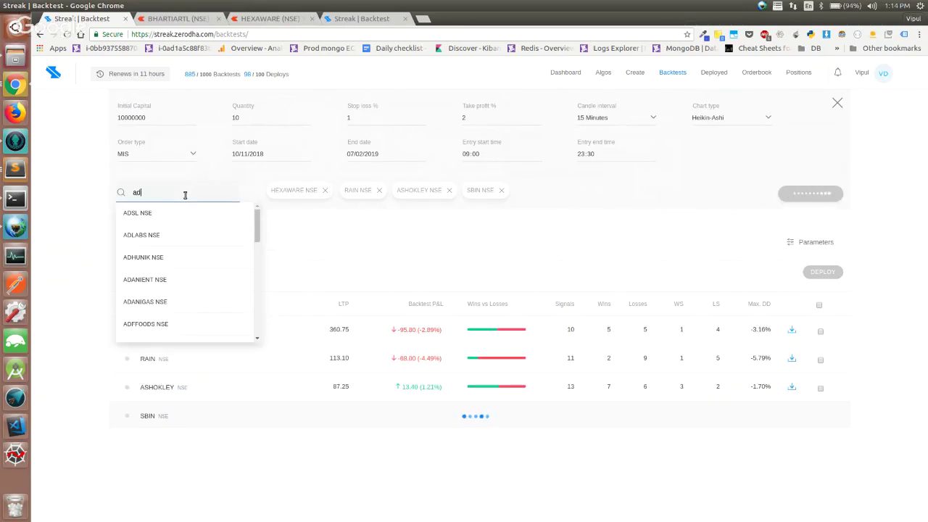
key(BackSpace)
key(BackSpace)
text(yes)
key(Return)
text(rf)
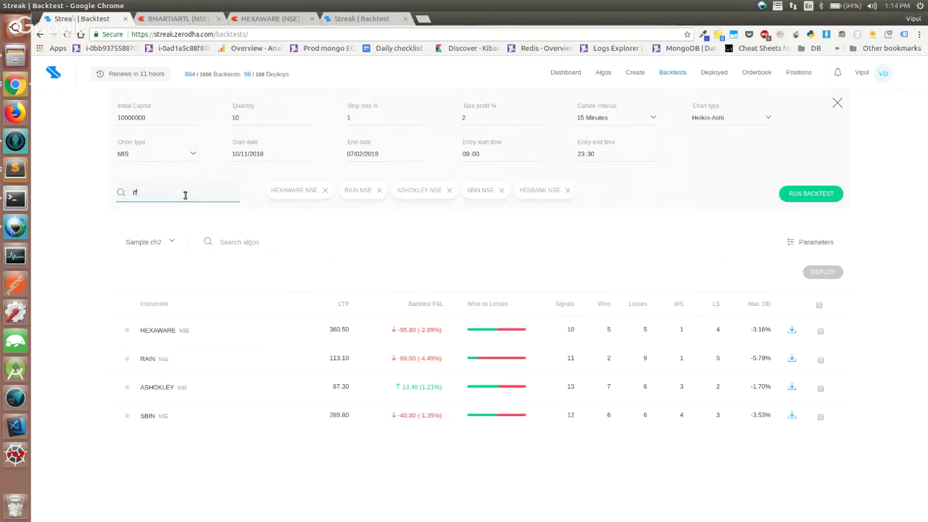
key(BackSpace)
text(rhf)
key(Return)
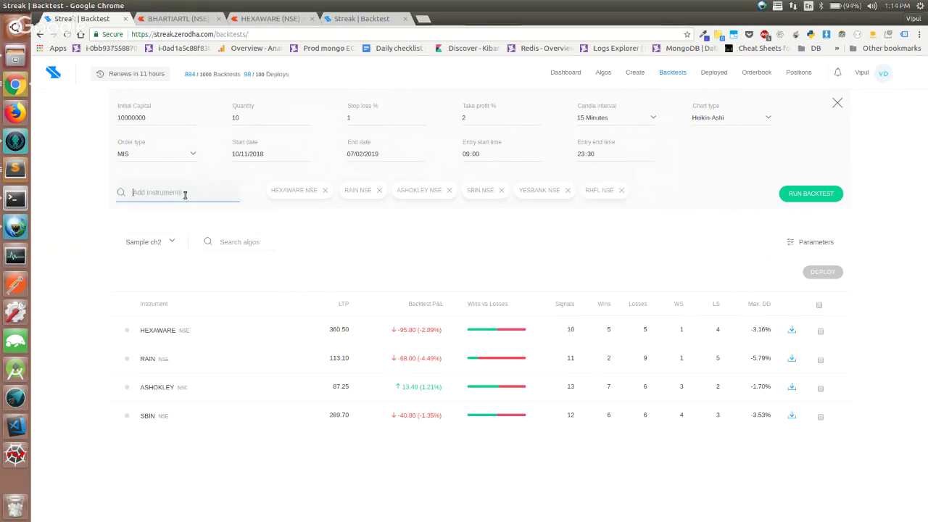
Step: Examine the ASHOKLEY backtest details, comparing the profit with and without brokerage against the period return
click(461, 389)
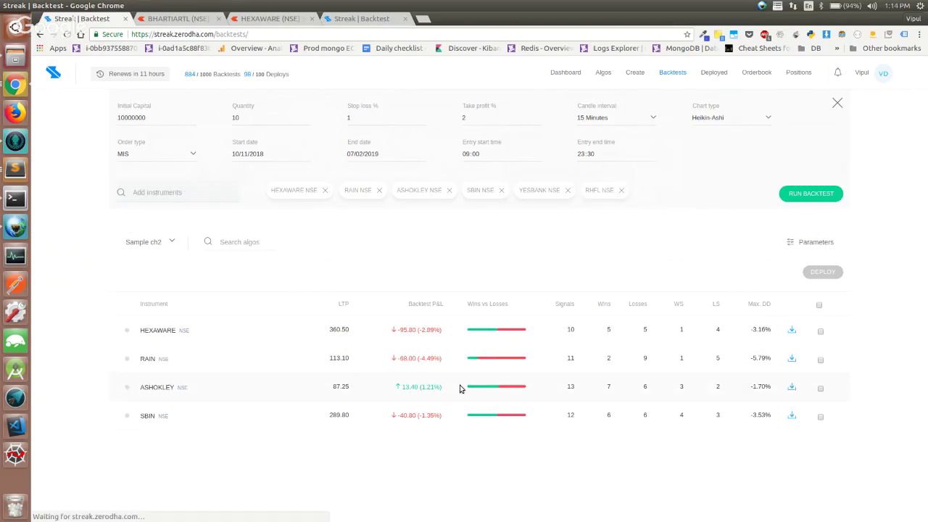
scroll(460, 389, down, 4)
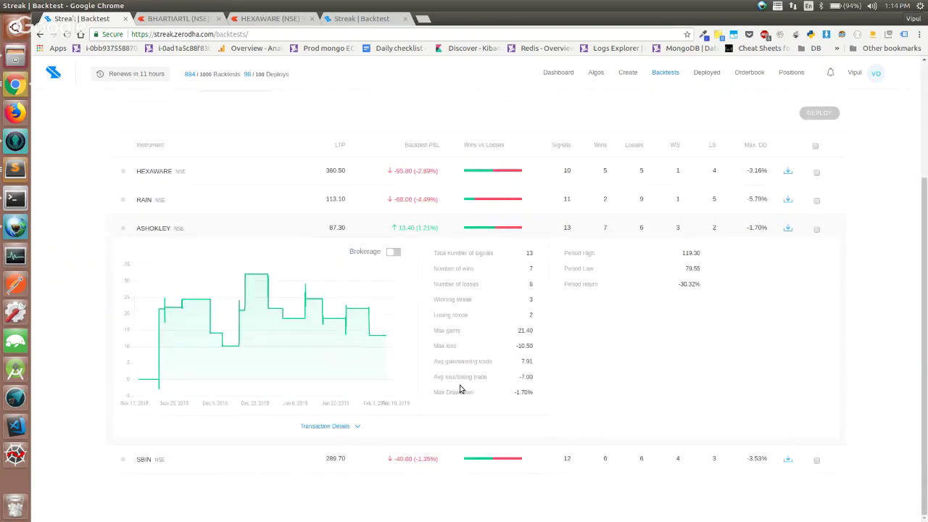
drag(677, 283, 703, 287)
click(397, 257)
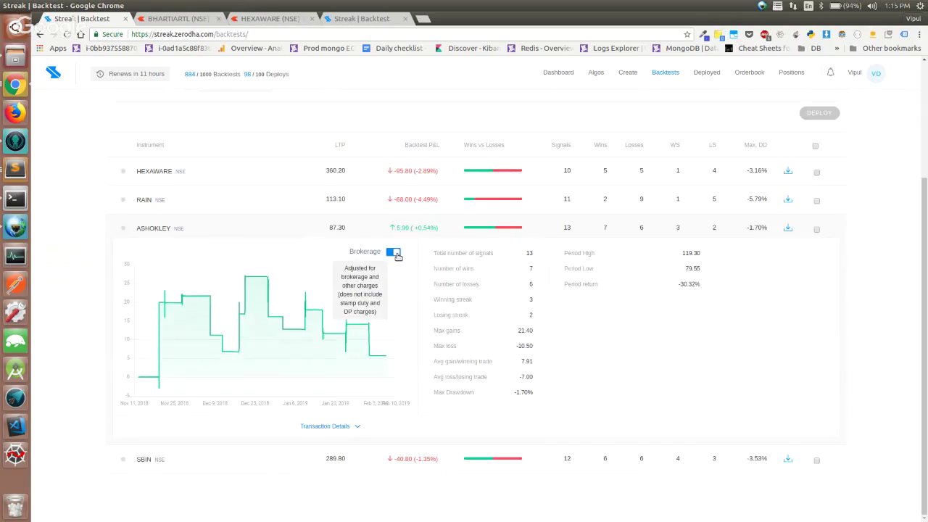
drag(564, 284, 715, 292)
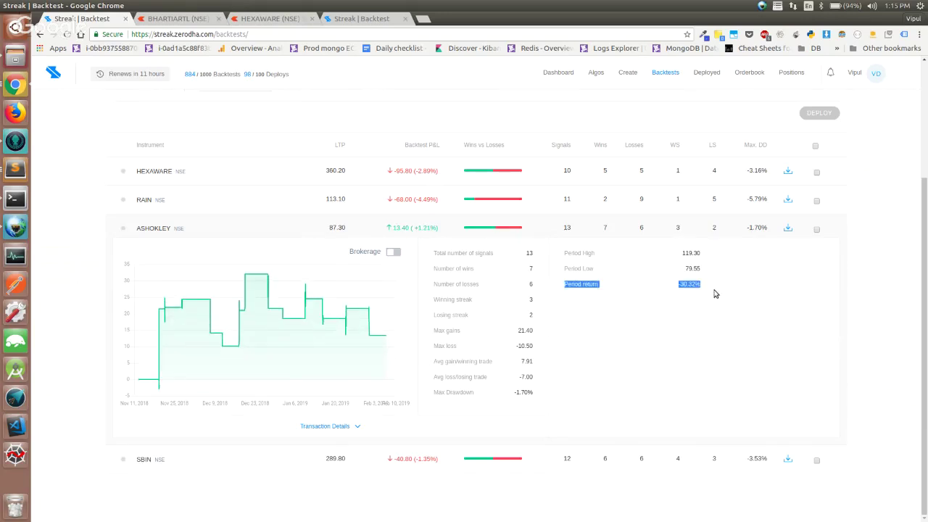
scroll(714, 292, up, 4)
scroll(714, 293, down, 4)
scroll(375, 213, up, 4)
click(161, 238)
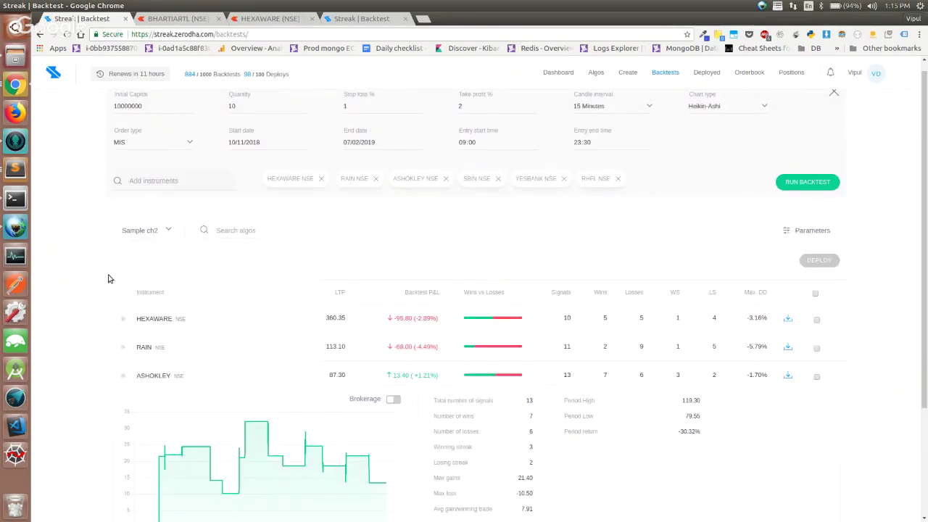
scroll(180, 225, down, 3)
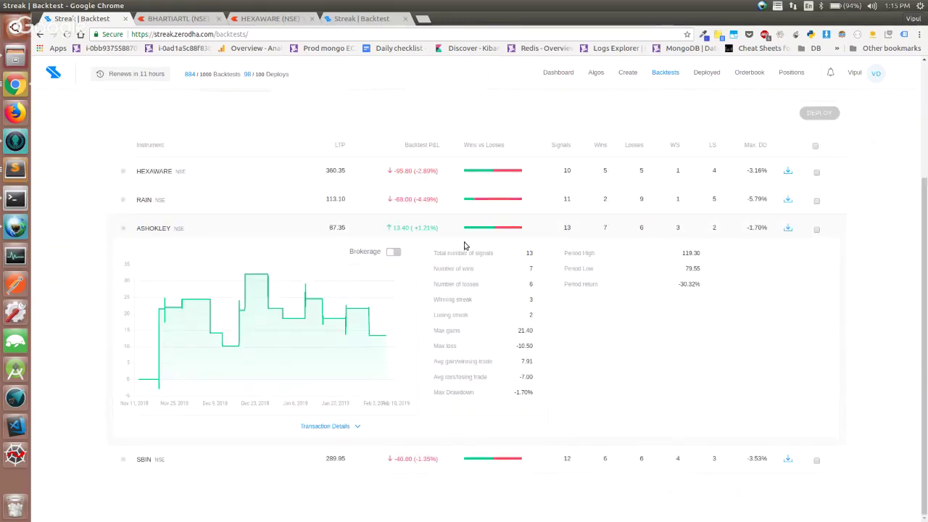
Step: Collapse the ASHOKLEY result and expand the HEXAWARE backtest details
click(461, 230)
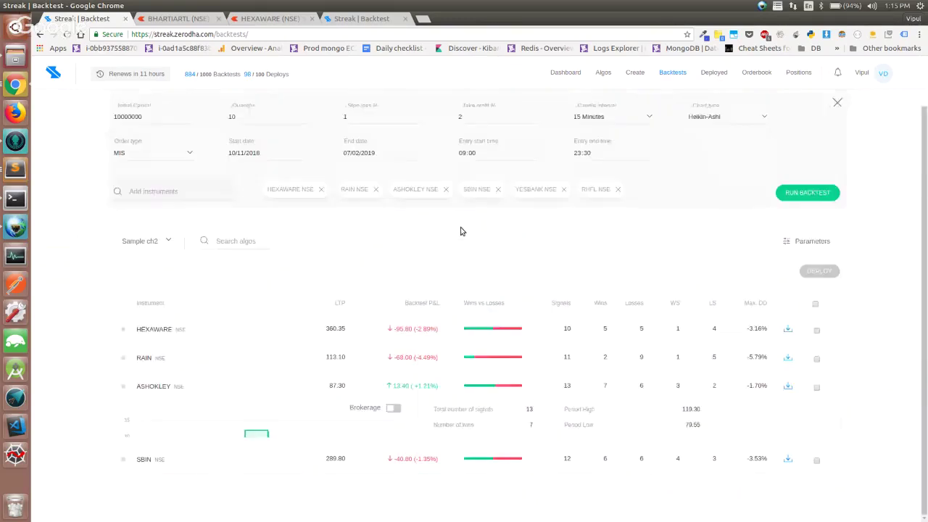
click(490, 328)
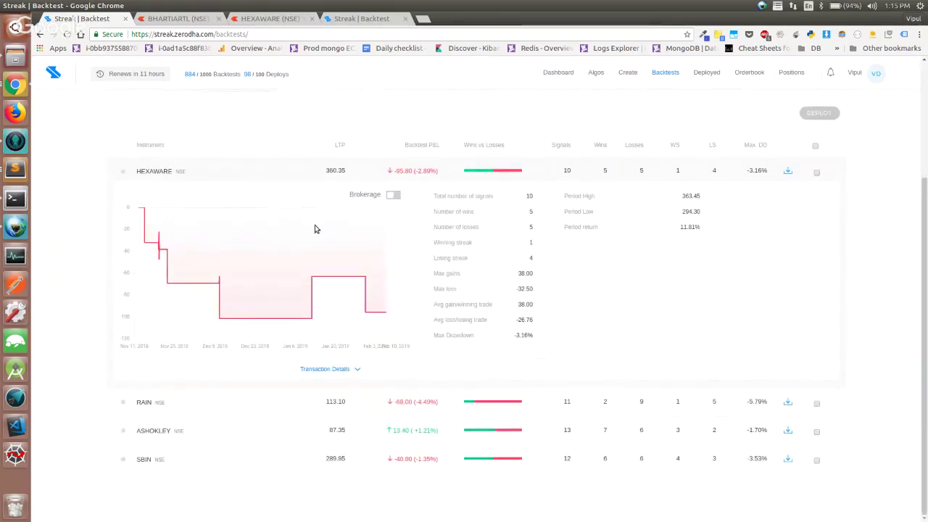
scroll(315, 225, up, 2)
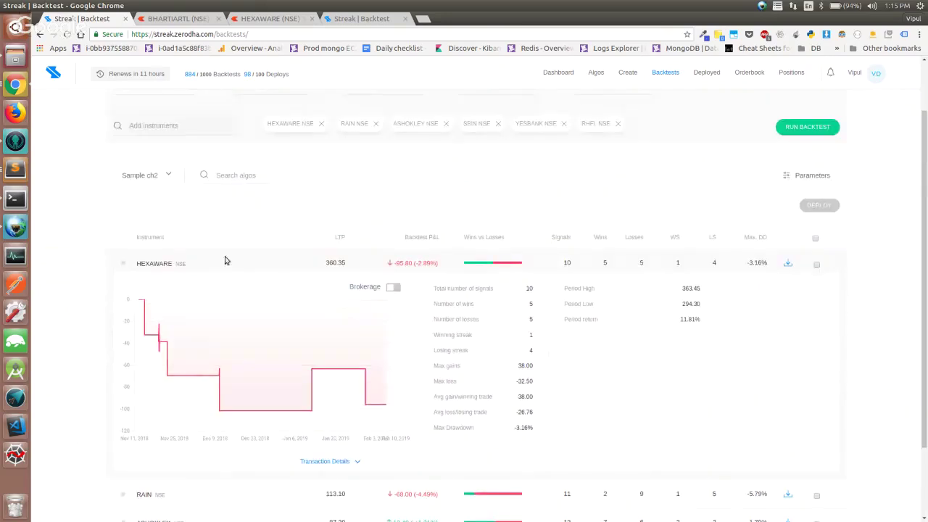
Step: Switch to the HEXAWARE chart in Kite, set its style to Heikin Ashi and examine the most recent candles
click(244, 22)
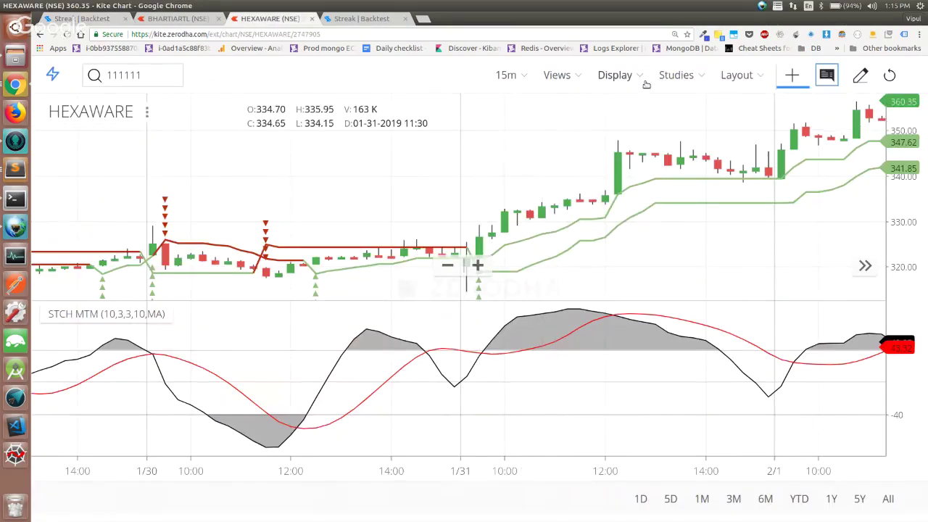
mouse_move(674, 79)
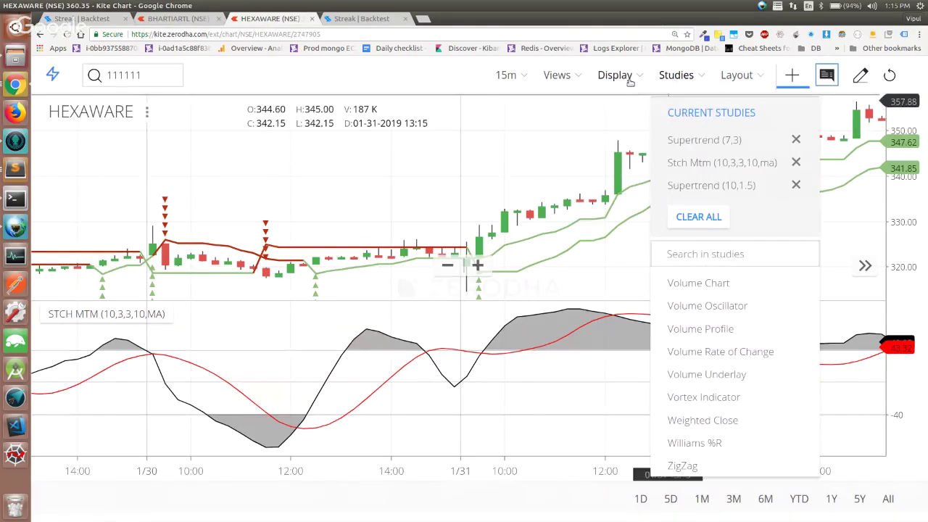
mouse_move(615, 76)
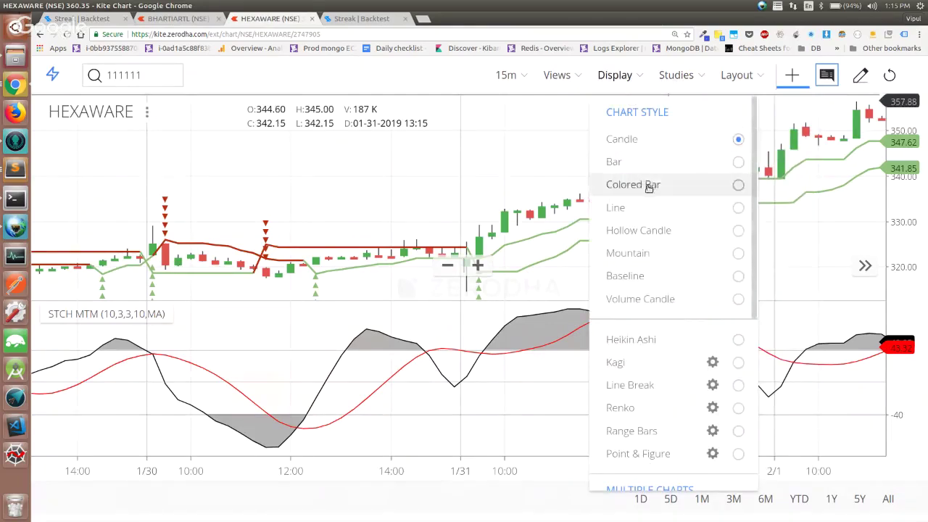
click(671, 341)
scroll(523, 296, down, 5)
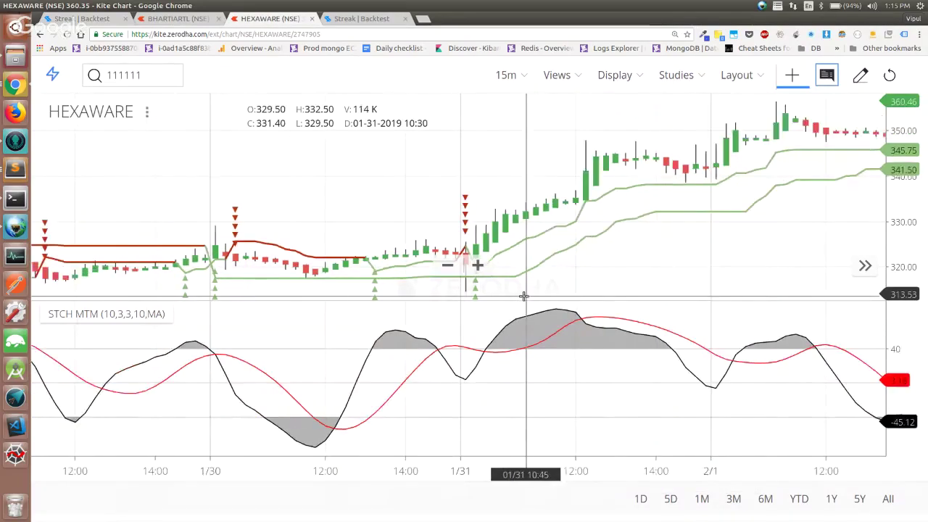
scroll(523, 296, right, 10)
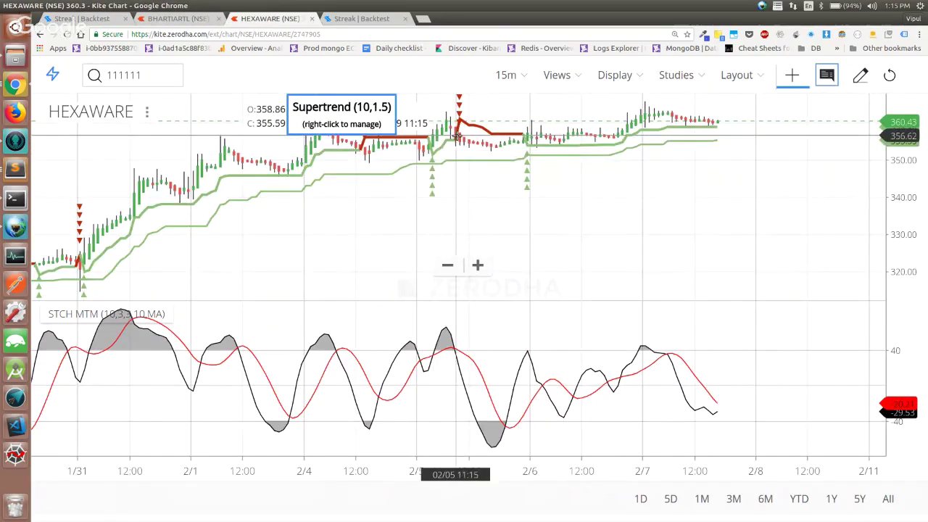
Step: Return to the Streak backtest and expand HEXAWARE's transaction details to review its latest trades
click(80, 18)
scroll(341, 305, down, 2)
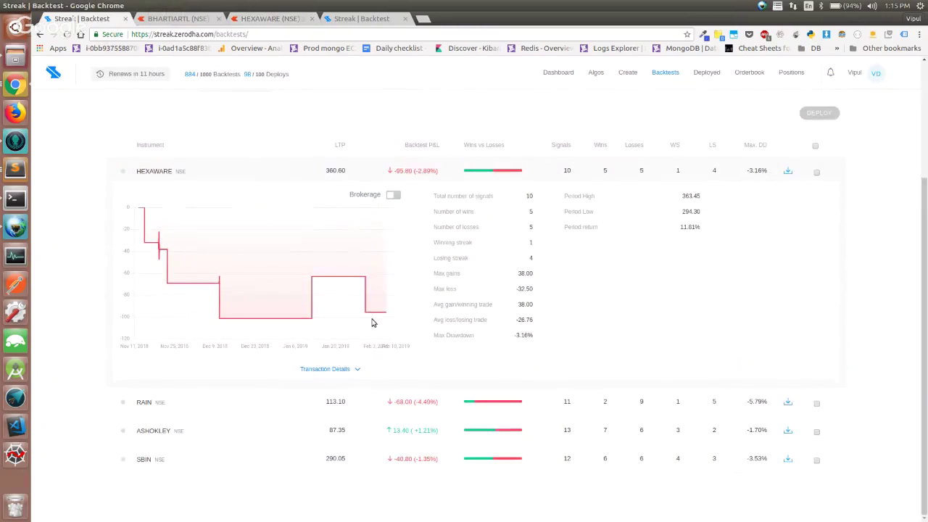
click(421, 372)
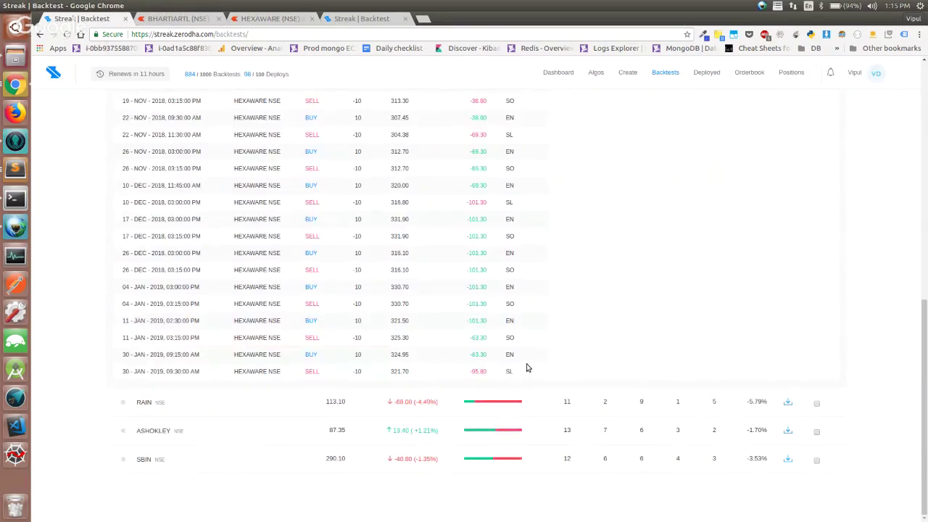
Step: Review HEXAWARE's transaction details, checking the afternoon trades from 17 December 2018 to 4 January 2019 and the final stop-loss exit
drag(528, 362, 464, 222)
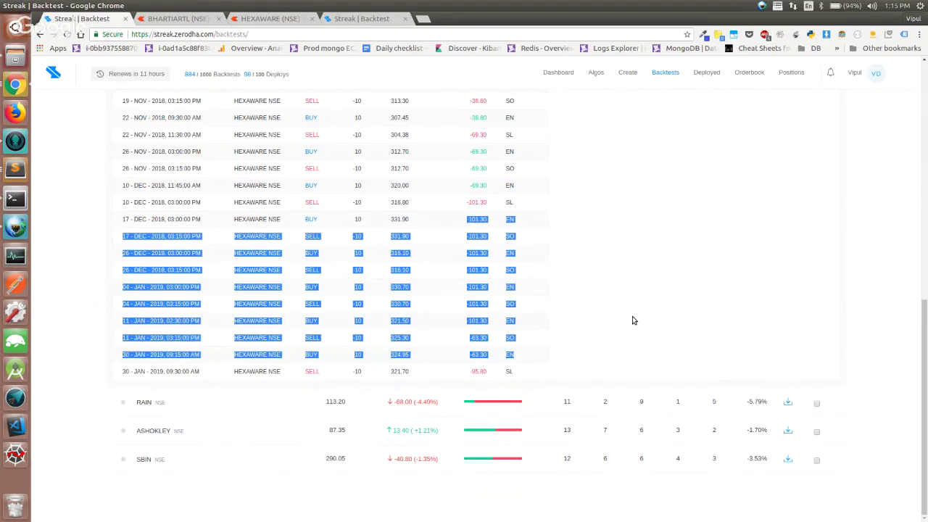
drag(461, 371, 545, 373)
scroll(549, 374, up, 2)
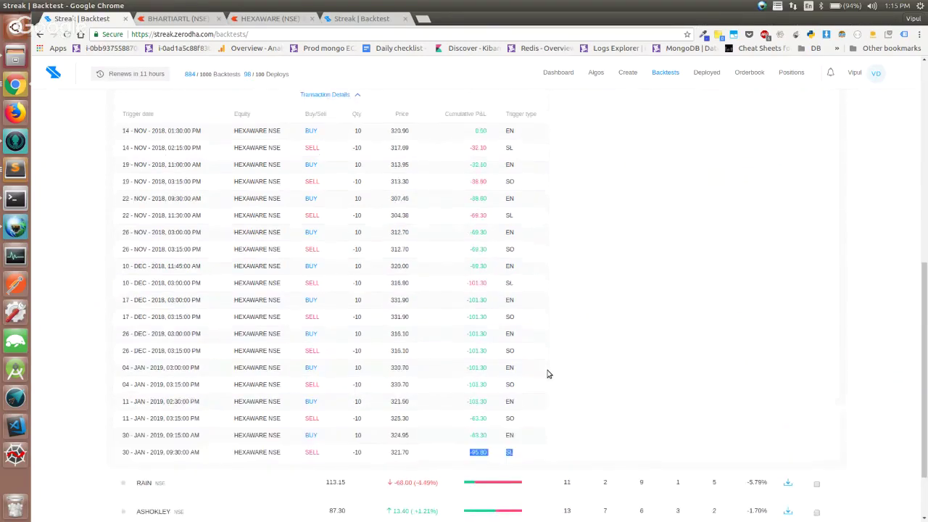
scroll(548, 373, up, 3)
scroll(557, 346, down, 2)
scroll(558, 345, up, 1)
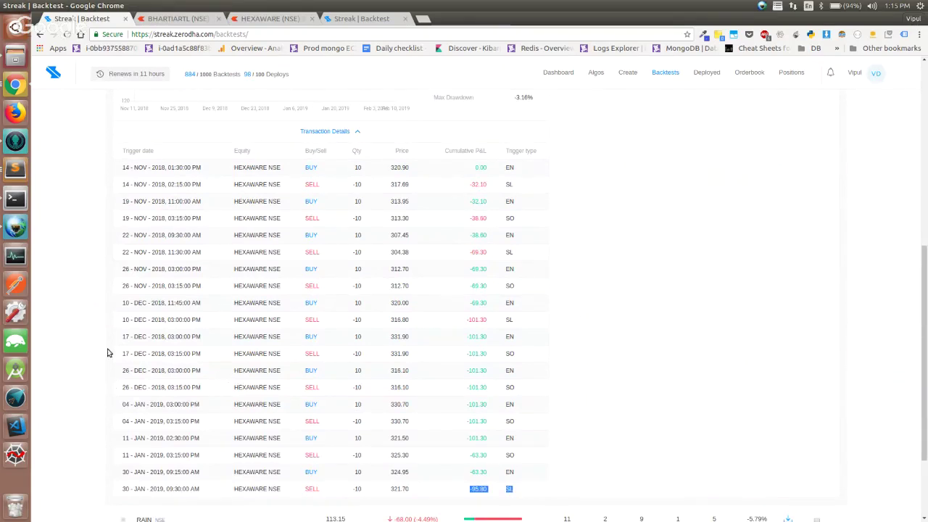
drag(120, 335, 459, 426)
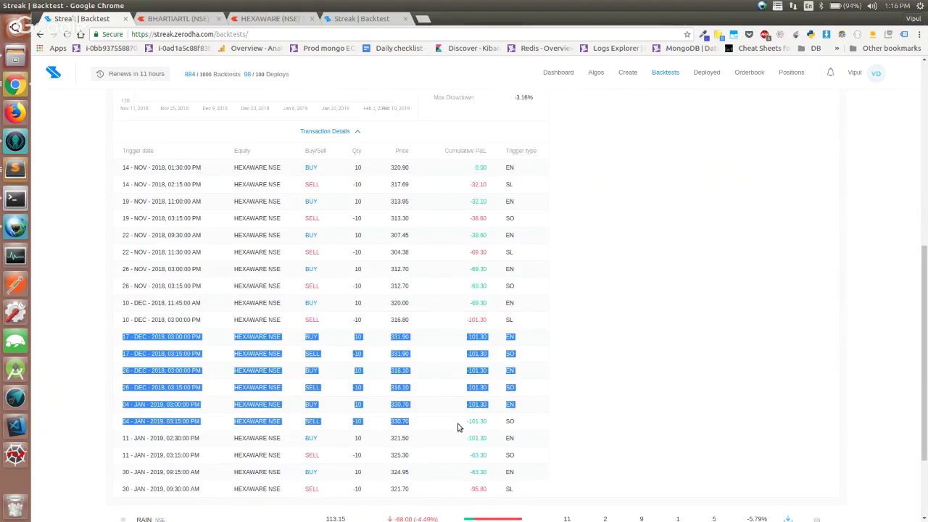
click(161, 338)
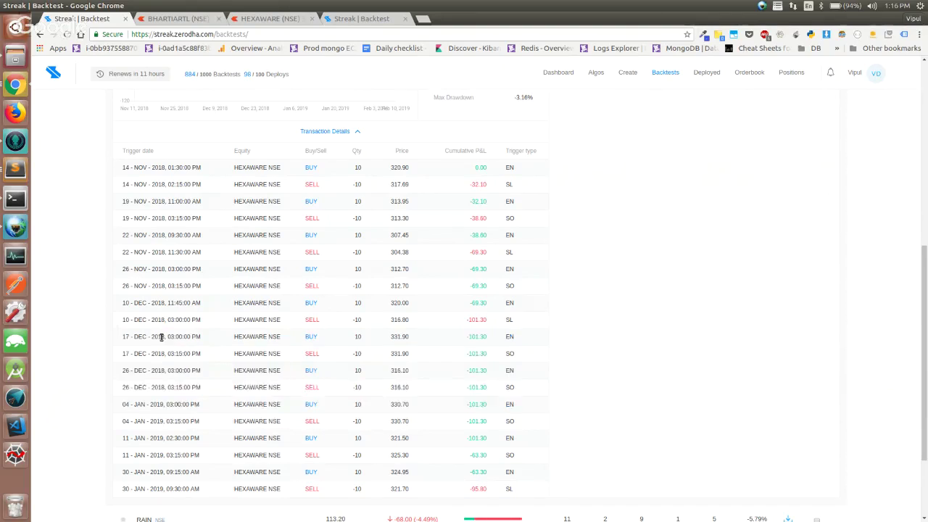
Step: Set the entry end time to 13:30 and rerun the Heikin-Ashi backtest
scroll(161, 338, up, 10)
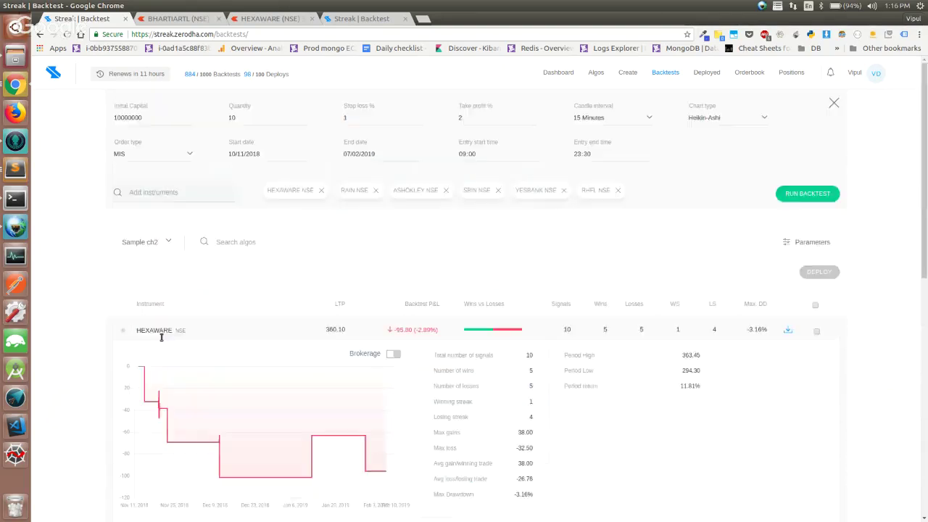
click(605, 155)
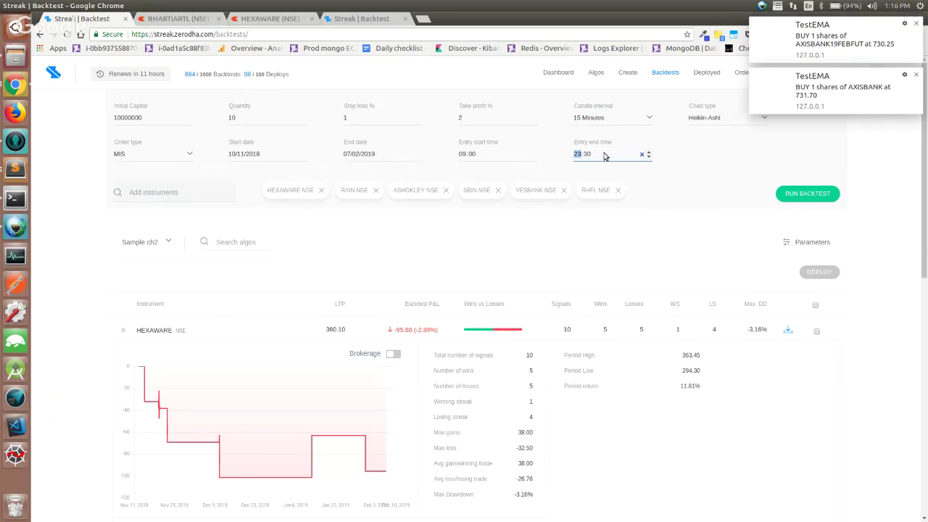
text(13)
click(822, 194)
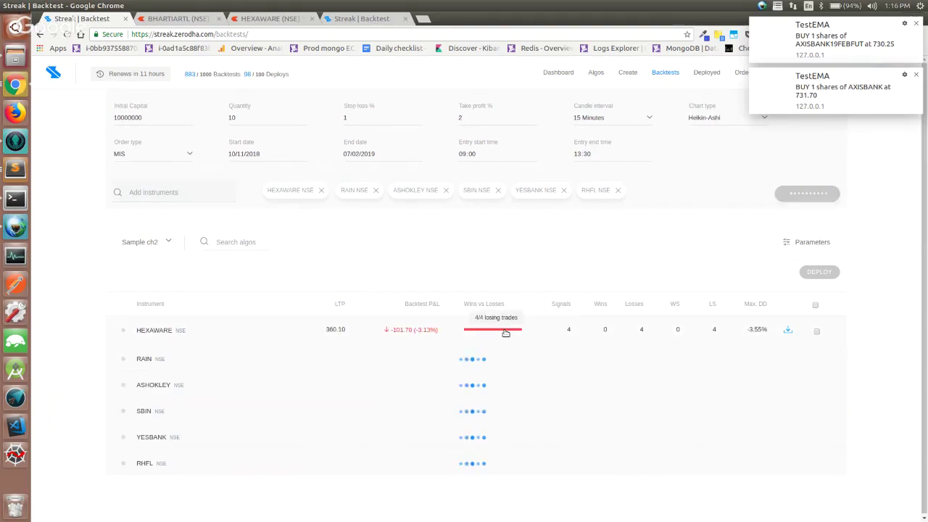
Step: Expand HEXAWARE's new result with its transaction details to review the trades, and expand the ASHOKLEY result
click(505, 333)
scroll(327, 500, down, 3)
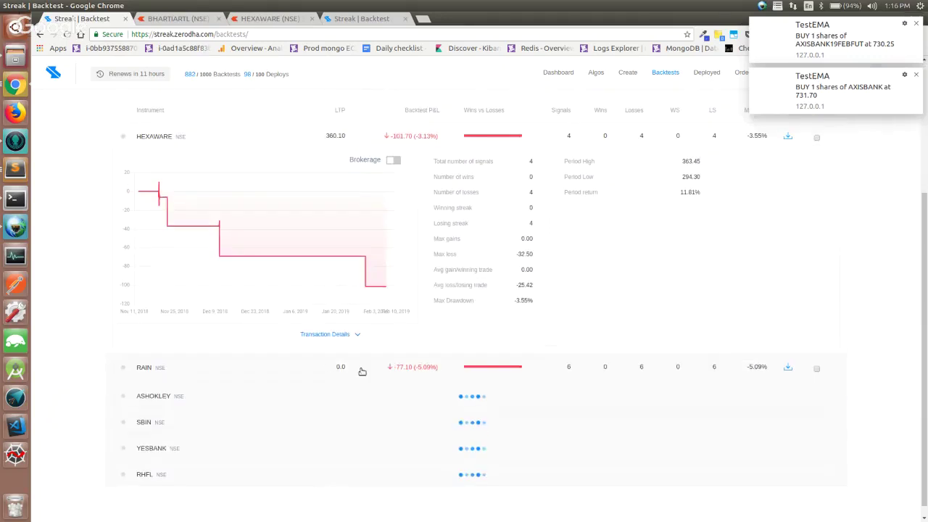
click(352, 332)
scroll(350, 331, down, 3)
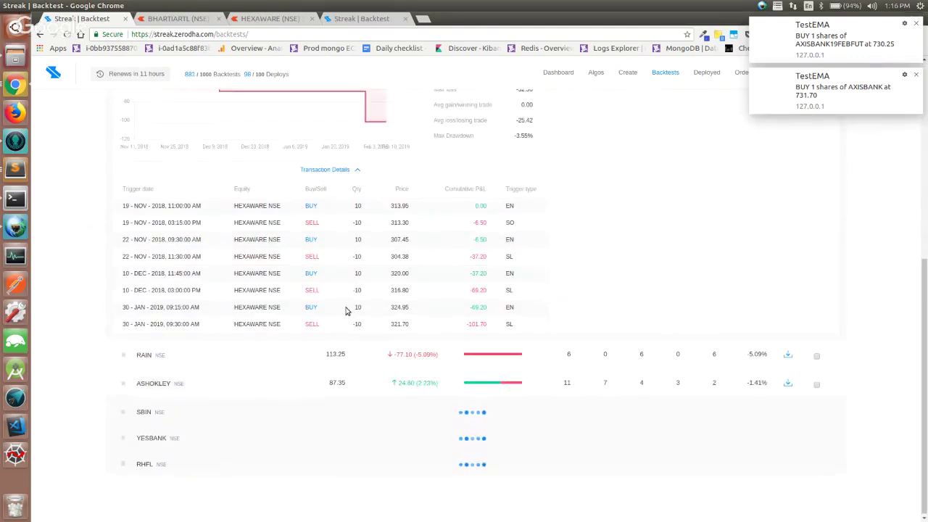
scroll(166, 394, up, 4)
scroll(183, 428, up, 2)
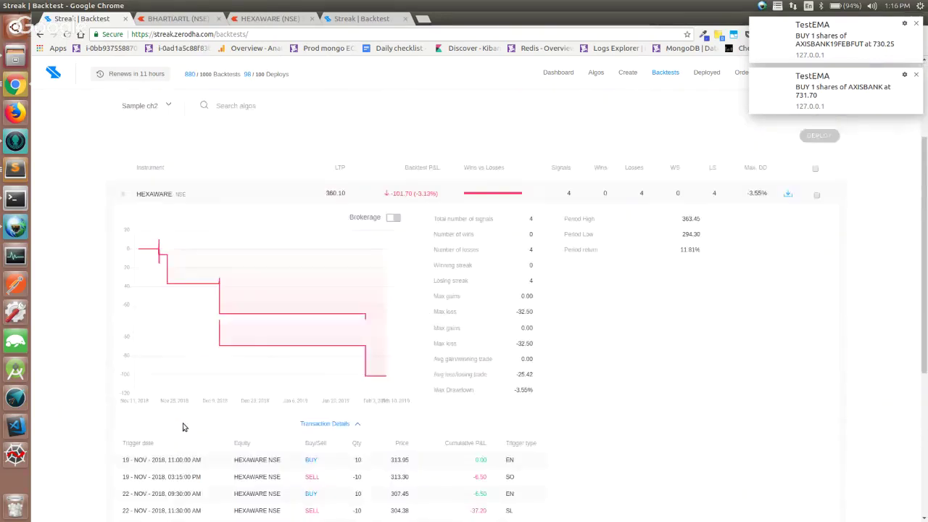
scroll(184, 427, down, 5)
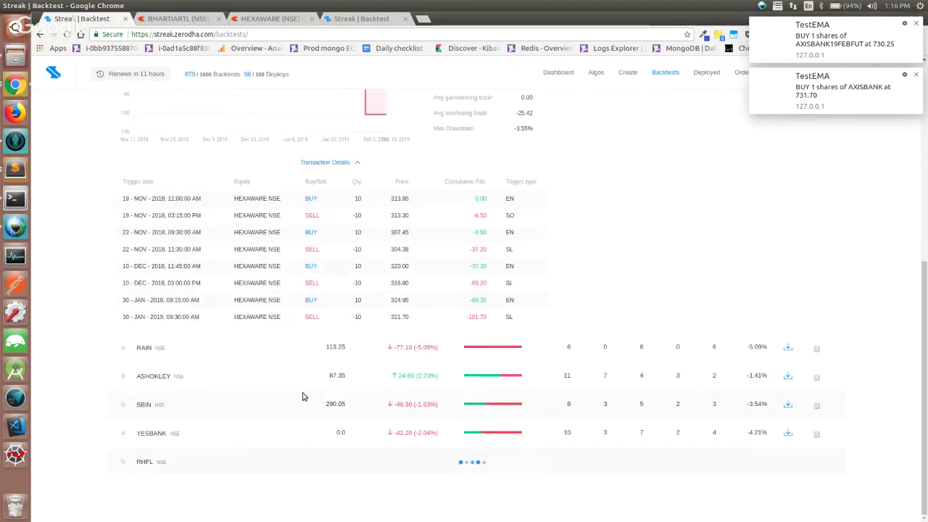
click(338, 378)
scroll(392, 378, down, 2)
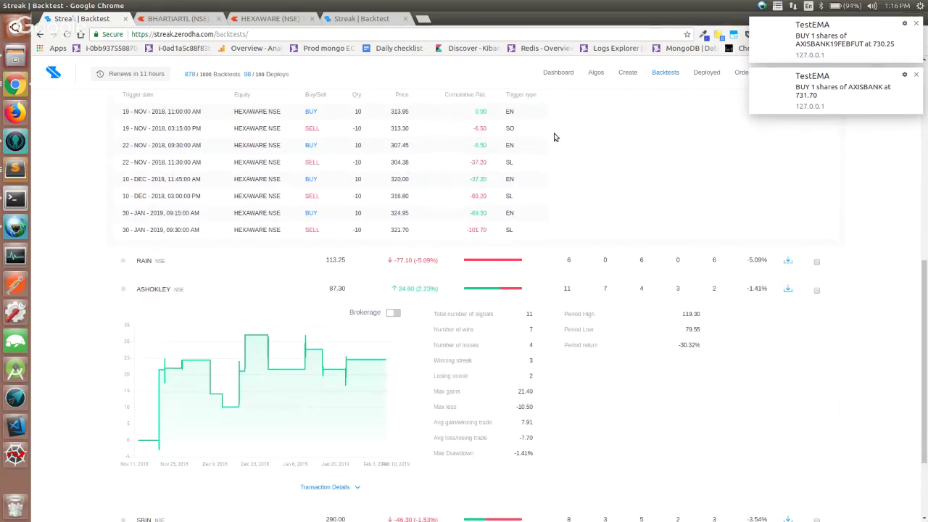
Step: Switch to the HEXAWARE chart in Kite, check the 5 February 15:15 signal, and switch to the Chart to Strategy slides
key(ctrl+Tab)
key(ctrl+Tab)
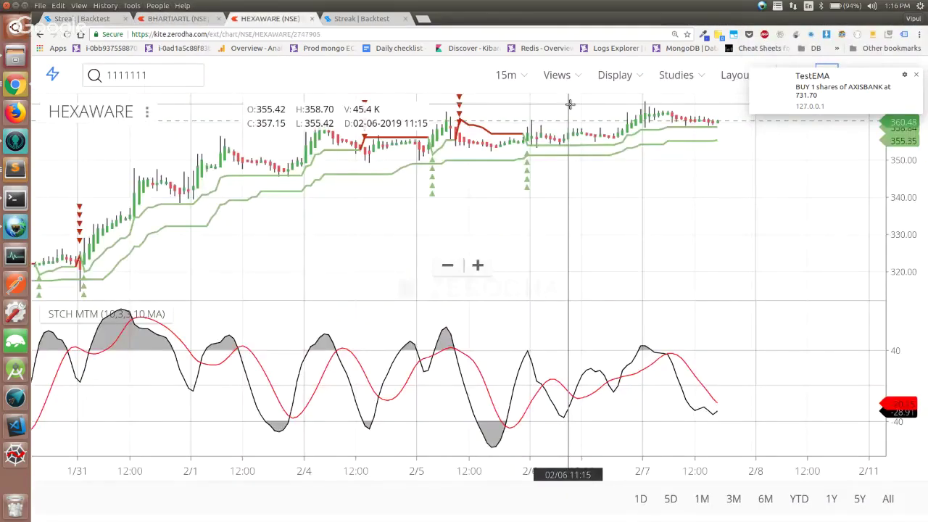
click(528, 189)
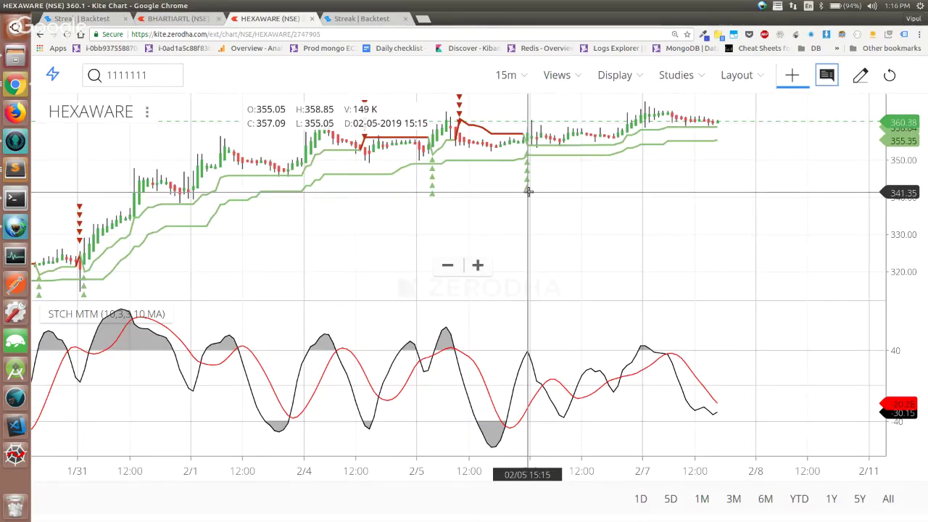
key(super+w)
click(530, 194)
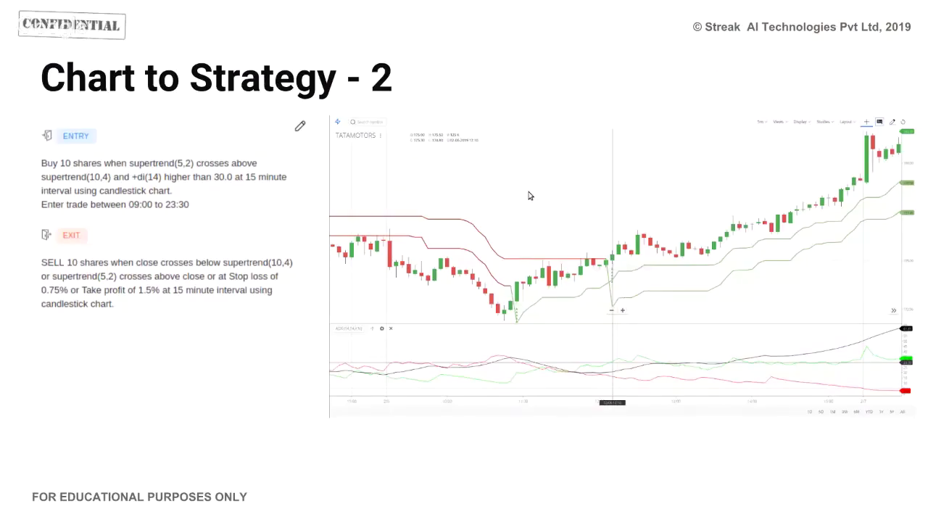
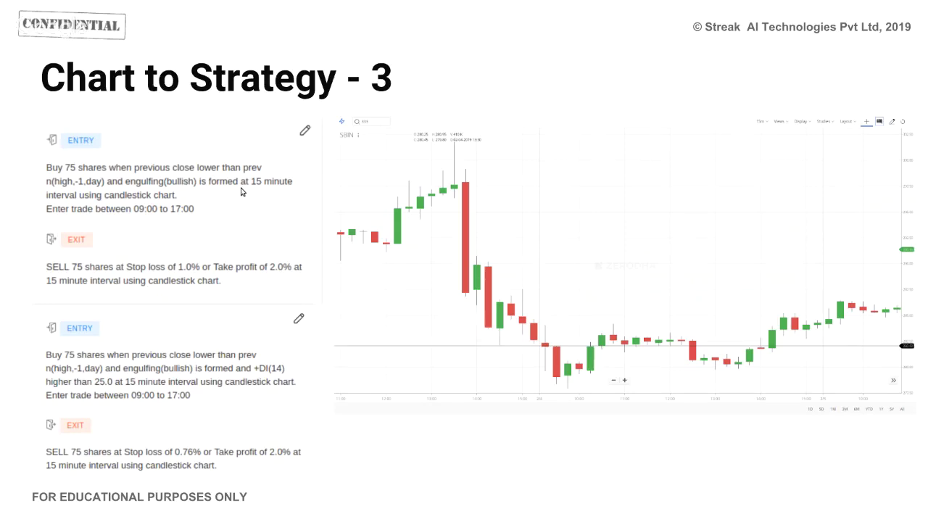
Step: Switch back to the Kite chart and search the symbols for sbin
key(alt+Tab)
key(alt+Tab)
key(alt+Tab)
key(alt+Tab)
key(alt+Tab)
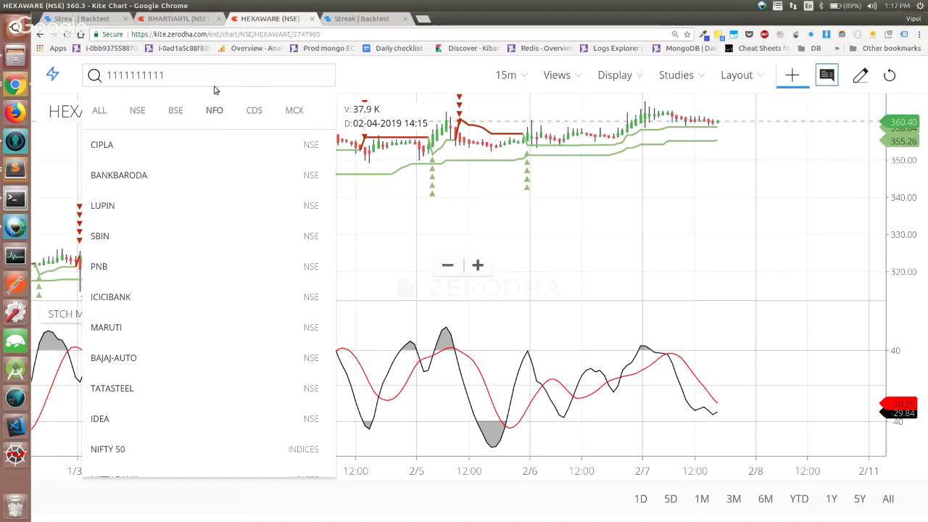
click(104, 82)
key(ctrl+a)
text(sbin)
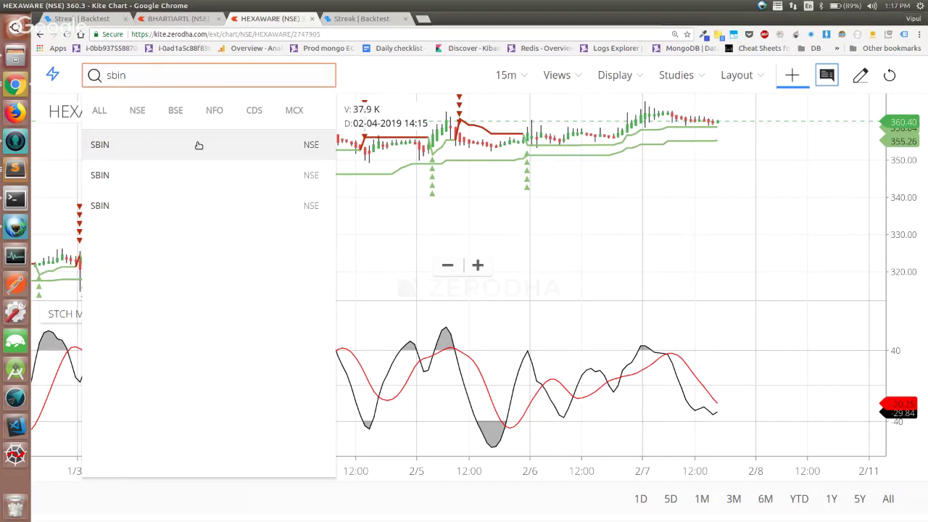
Step: Check the Chart to Strategy - 3 slide, return to Kite and change the HEXAWARE chart from Heikin Ashi to regular candles
key(alt+Tab)
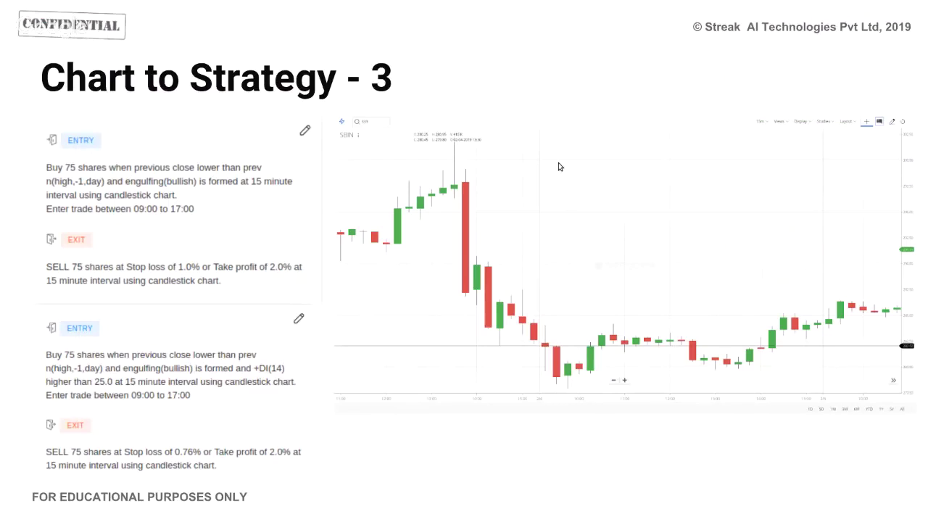
key(alt+Tab)
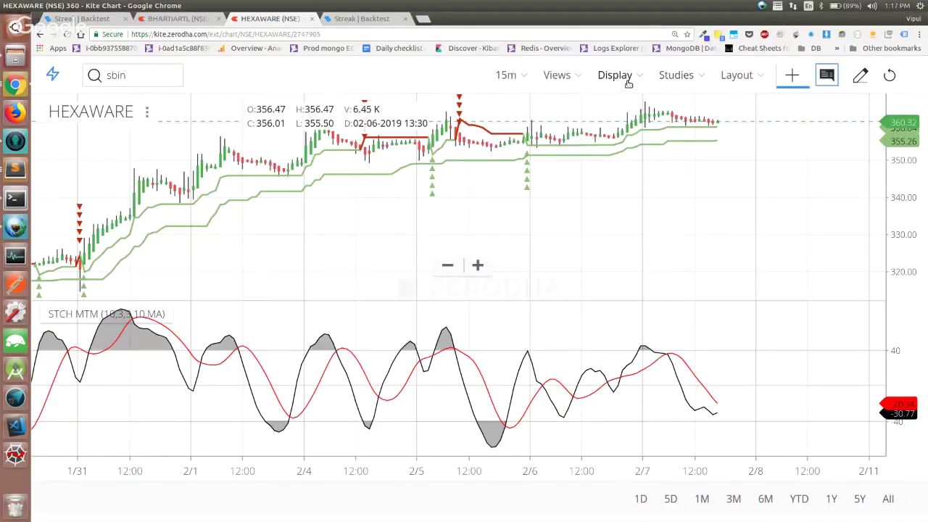
click(617, 75)
click(674, 138)
scroll(555, 211, left, 10)
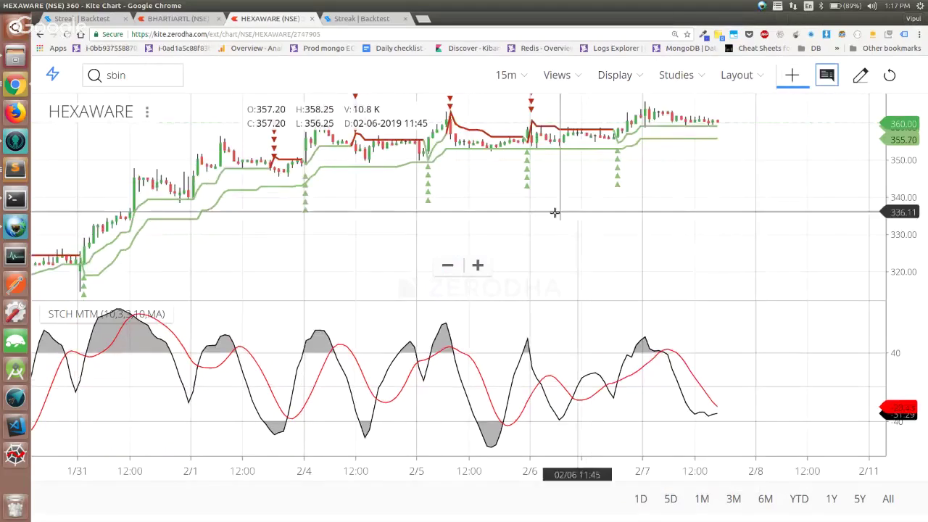
Step: Remove both Supertrend studies and the Stch Mtm study from the HEXAWARE chart
click(696, 76)
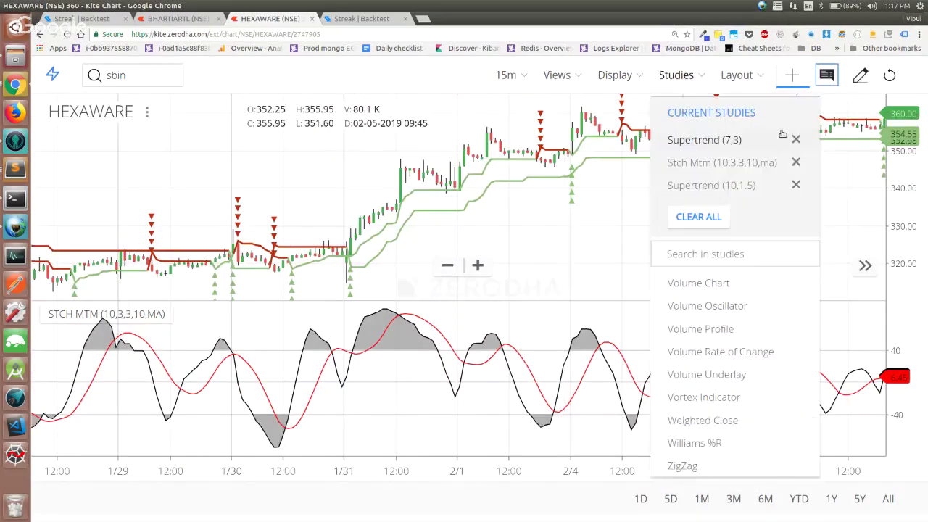
click(795, 185)
click(796, 140)
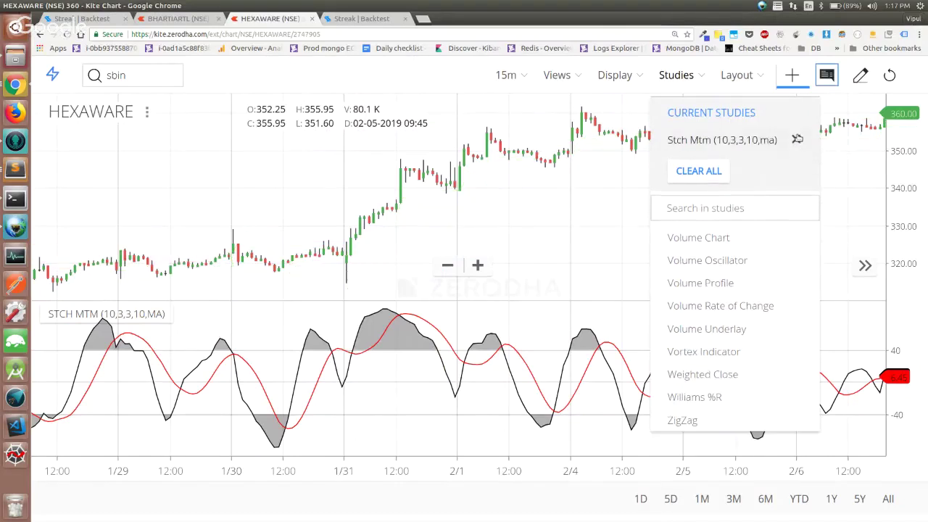
click(796, 139)
click(588, 221)
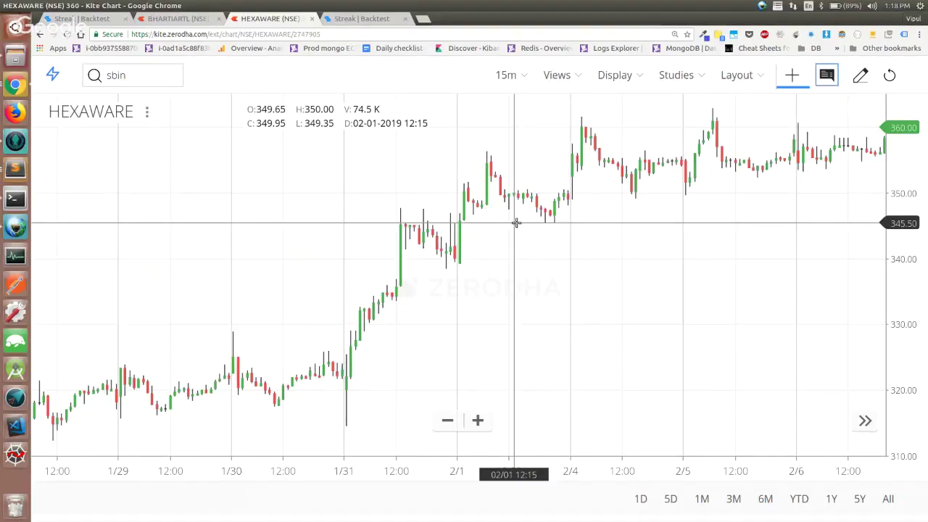
Step: Examine the HEXAWARE 15-minute candle patterns from 1 to 7 February on the cleared chart
scroll(517, 223, up, 2)
scroll(516, 222, up, 4)
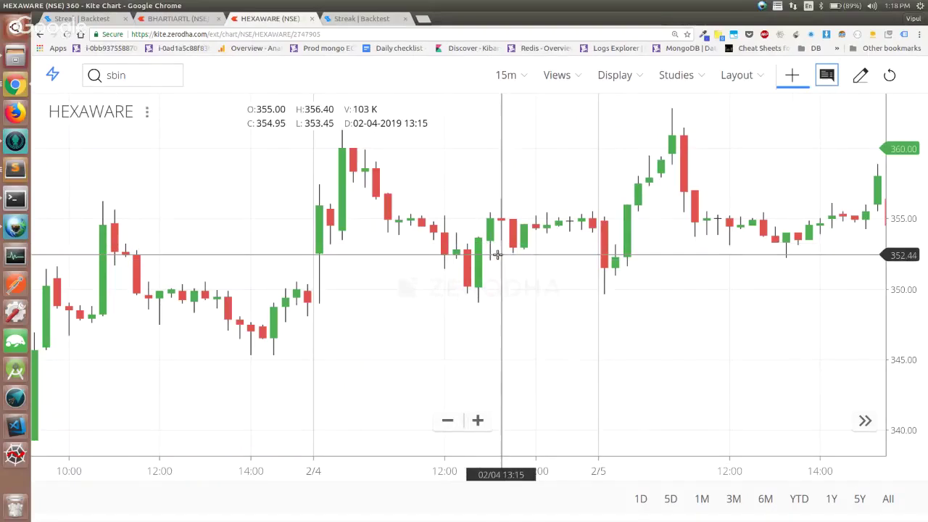
scroll(497, 253, right, 10)
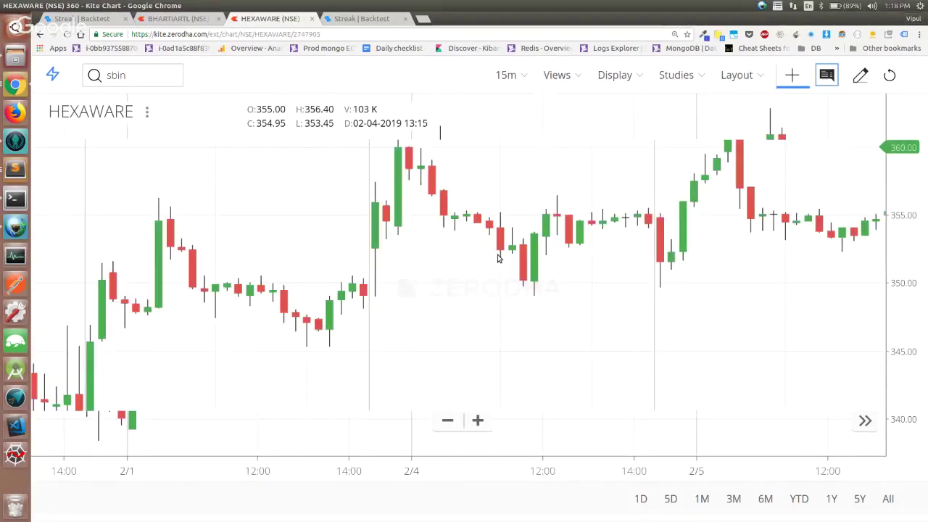
click(865, 420)
scroll(375, 389, down, 5)
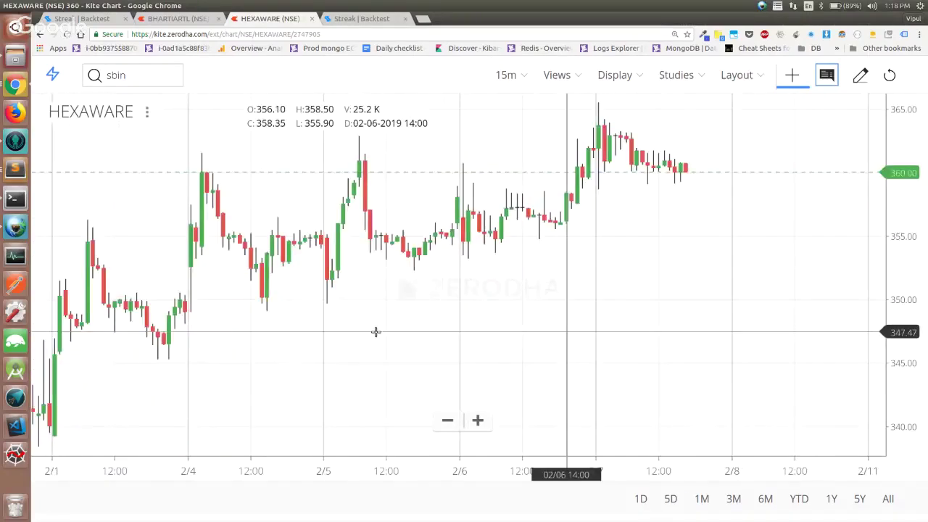
scroll(450, 297, up, 5)
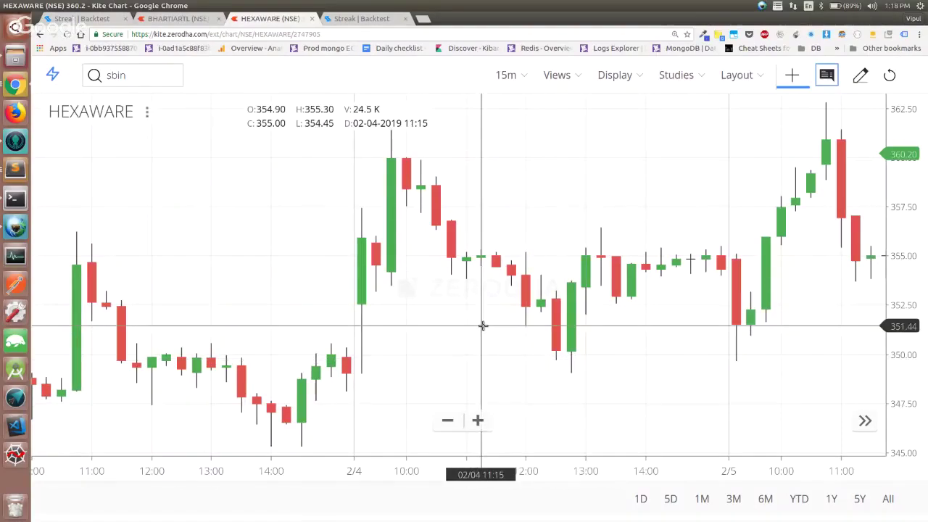
scroll(483, 325, down, 3)
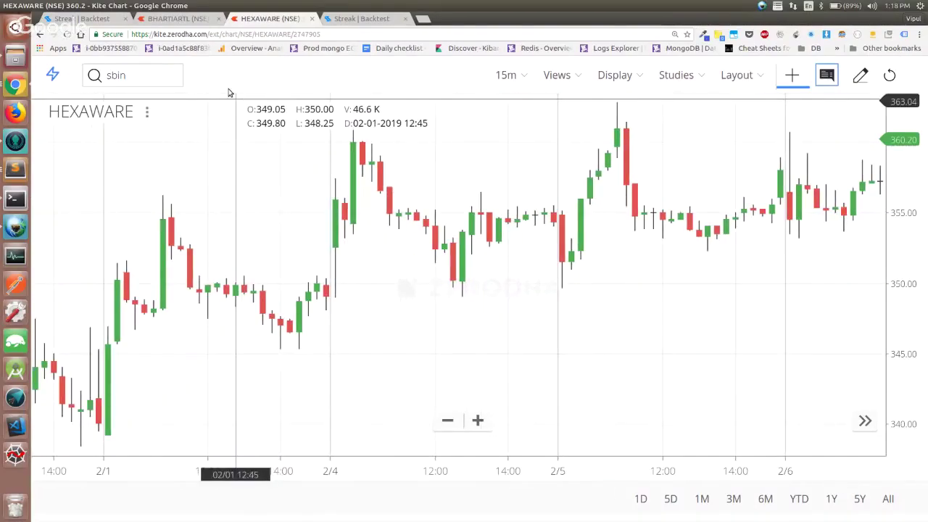
Step: Open the SBIN NSE chart and examine the candles around 10:15 on 4 February up close
click(137, 72)
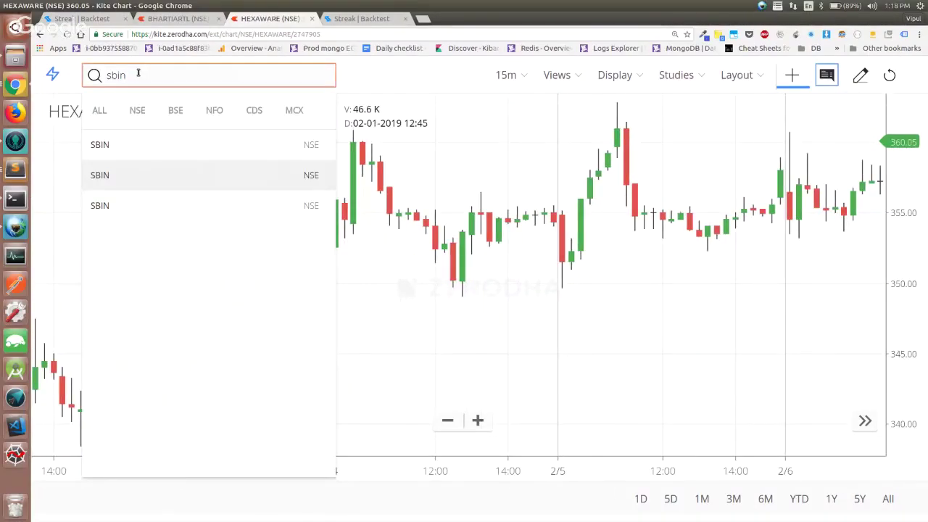
click(154, 153)
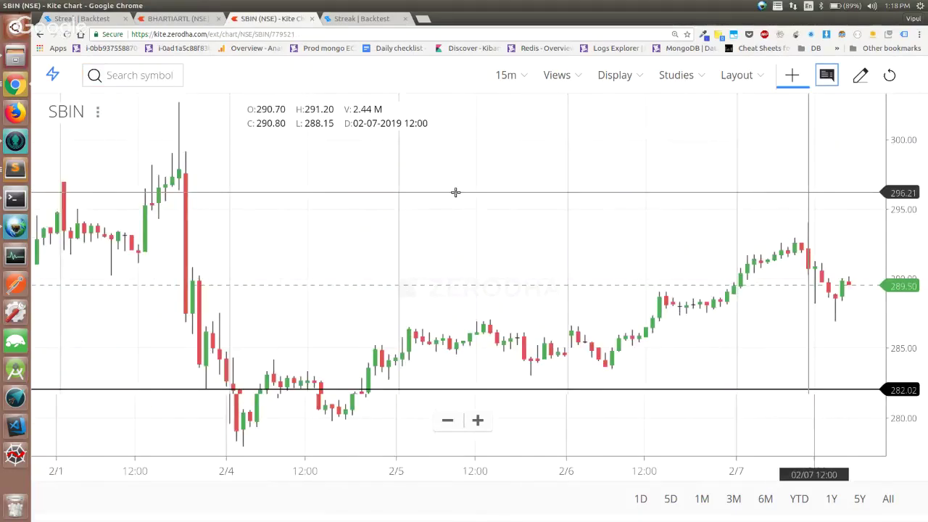
scroll(455, 192, up, 3)
scroll(455, 192, left, 10)
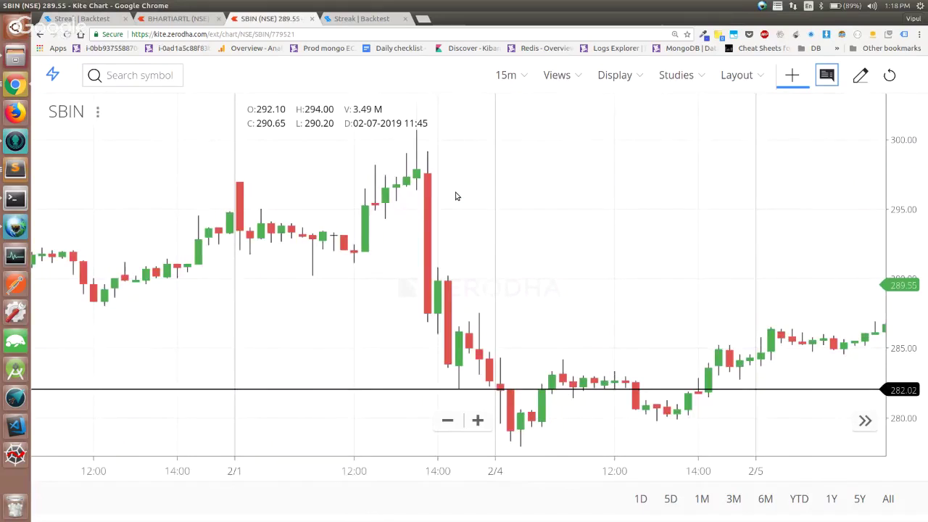
scroll(455, 196, up, 5)
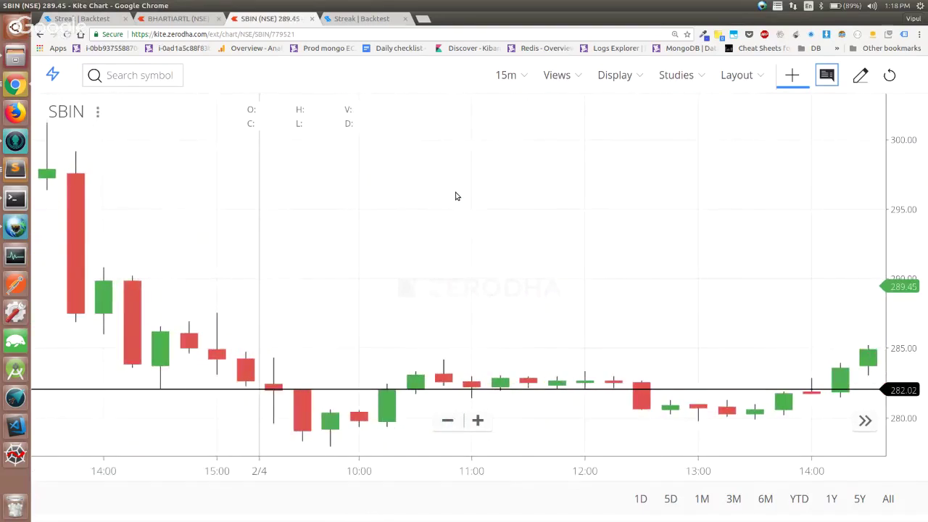
scroll(456, 196, right, 2)
scroll(389, 384, up, 1)
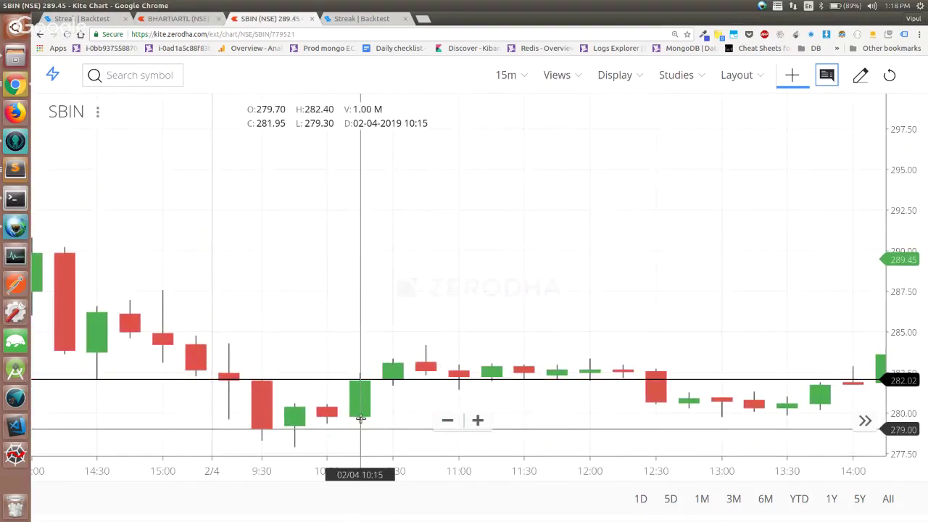
Step: Examine the wider SBIN 15-minute price move leading into the 4 February candles, from 29 January to 7 February
scroll(359, 406, down, 3)
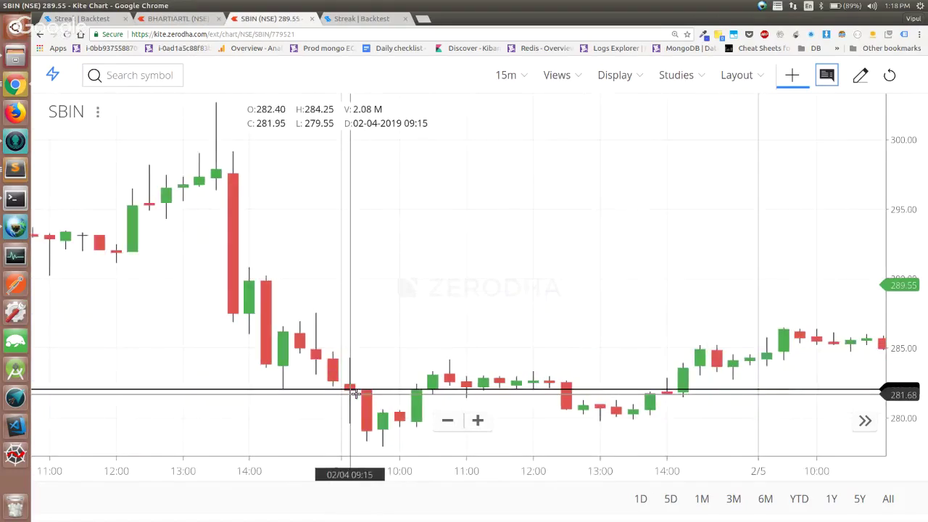
scroll(356, 392, down, 2)
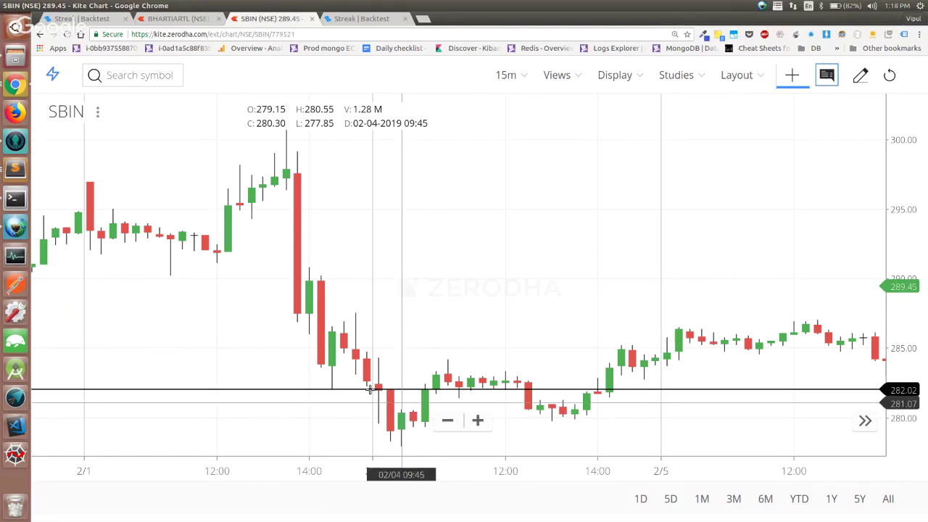
scroll(323, 362, down, 3)
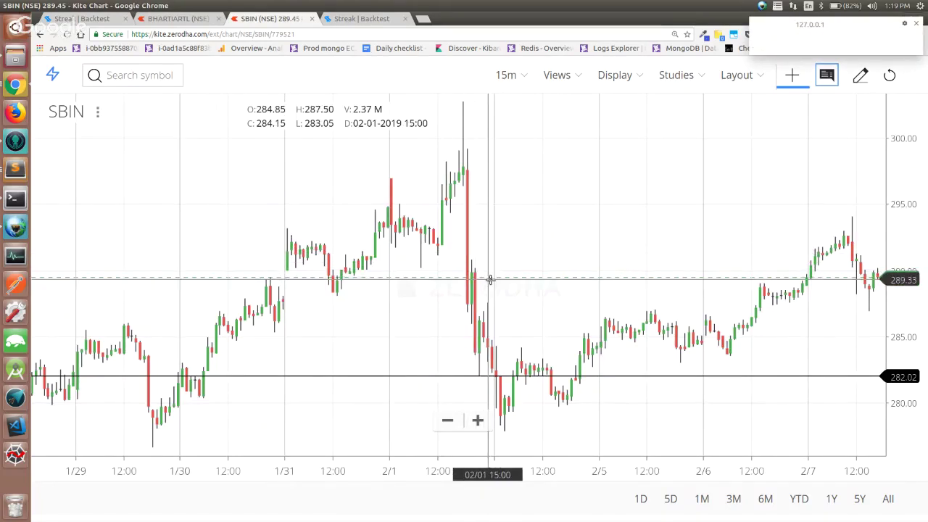
drag(508, 375, 509, 378)
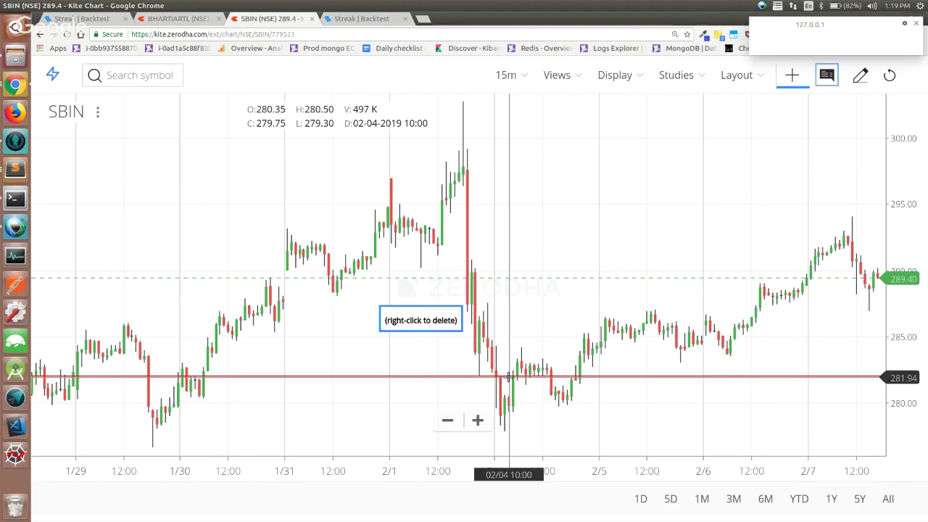
Step: Switch to Streak and start a new algo for SBIN NSE with a 15 Minutes candle interval
key(ctrl+1)
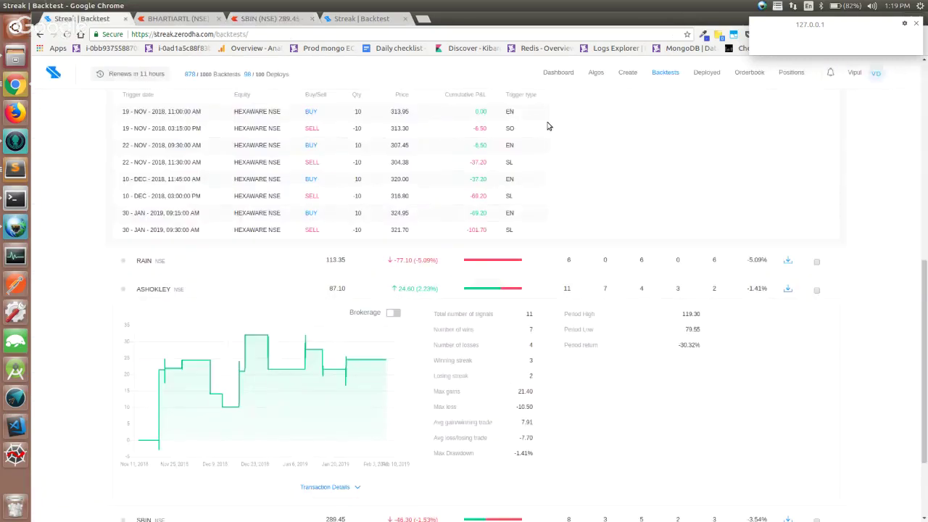
click(619, 74)
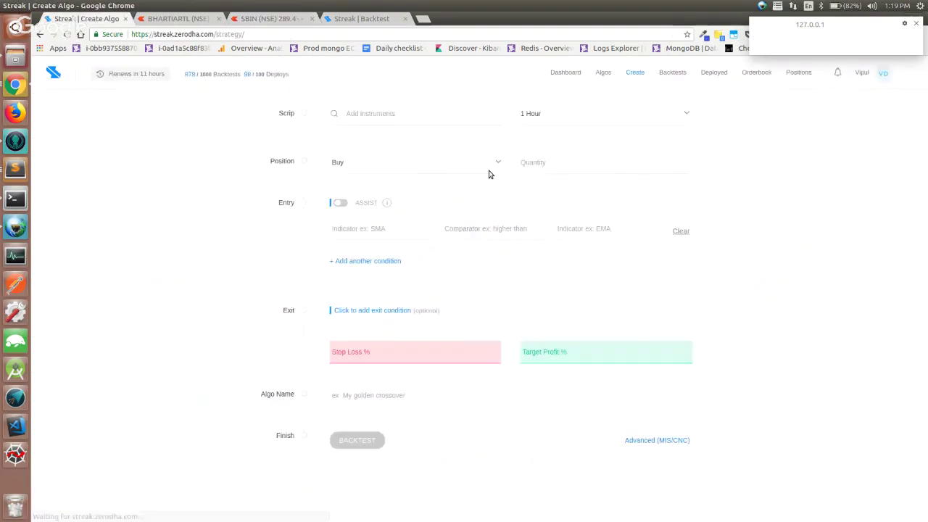
click(394, 119)
text(sbin)
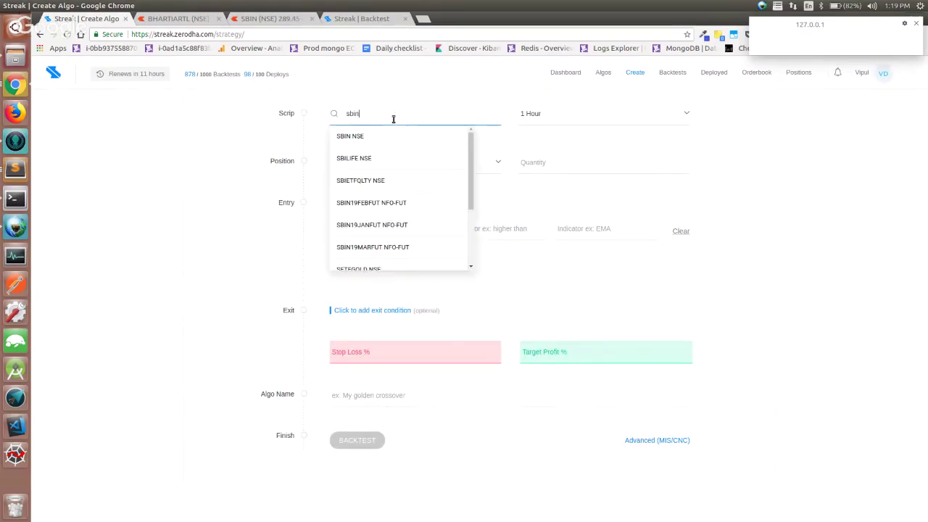
key(Return)
key(Tab)
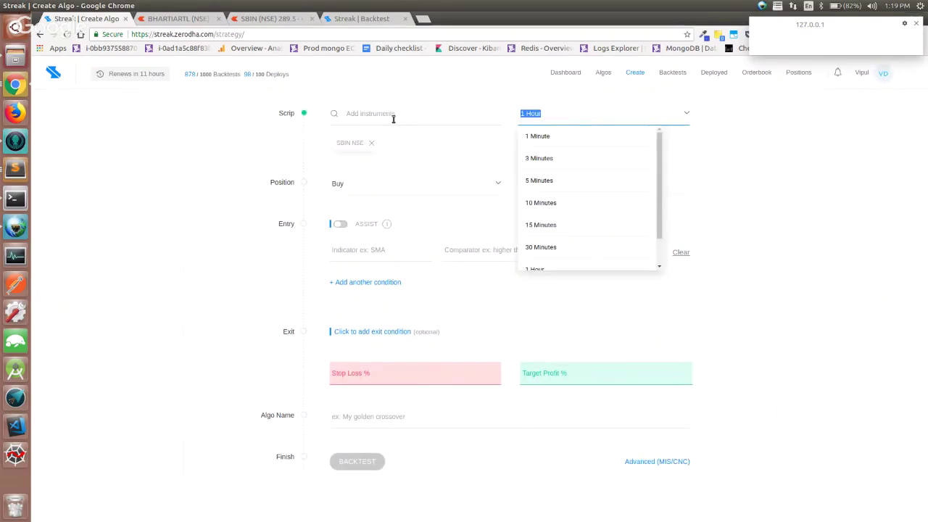
click(601, 230)
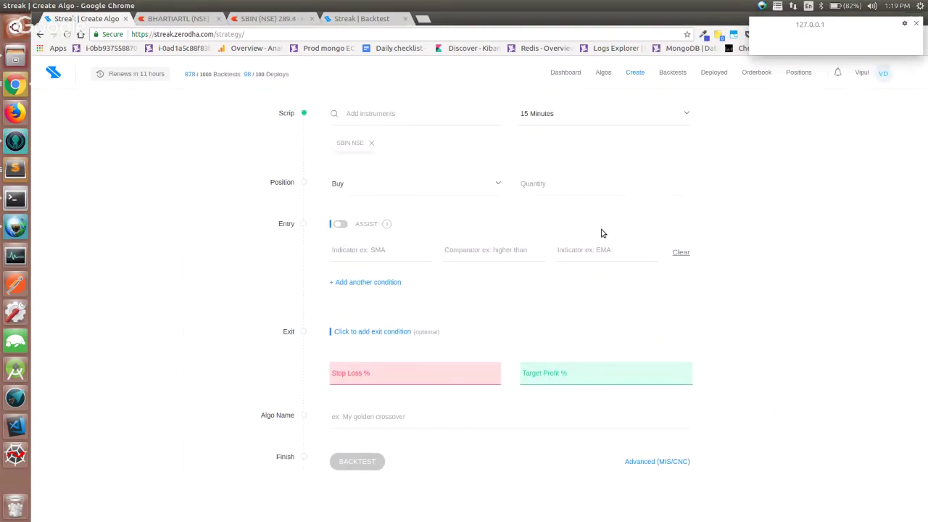
Step: Open the Previous N indicator settings for the first entry condition and examine the Offset field up close
click(356, 251)
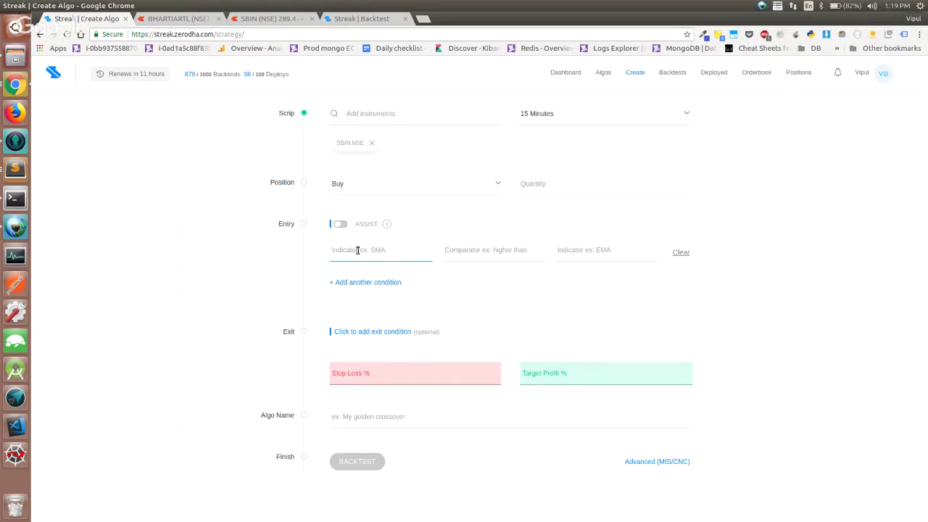
text(prev)
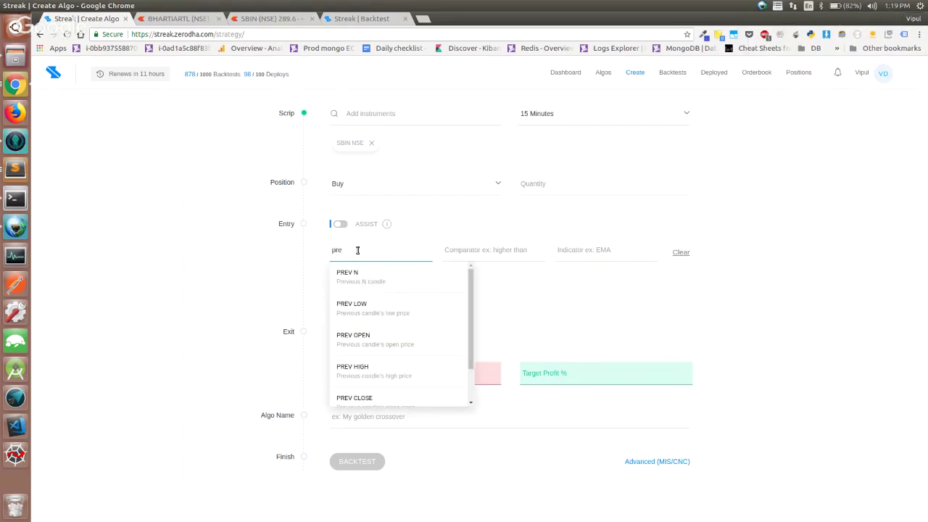
key(Return)
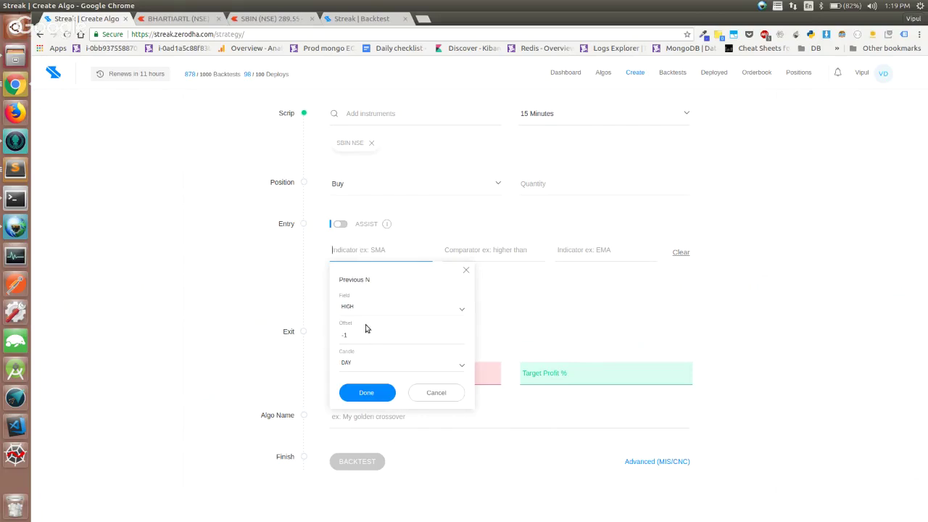
drag(340, 323, 356, 326)
key(ctrl+plus)
key(ctrl+plus)
key(ctrl+plus)
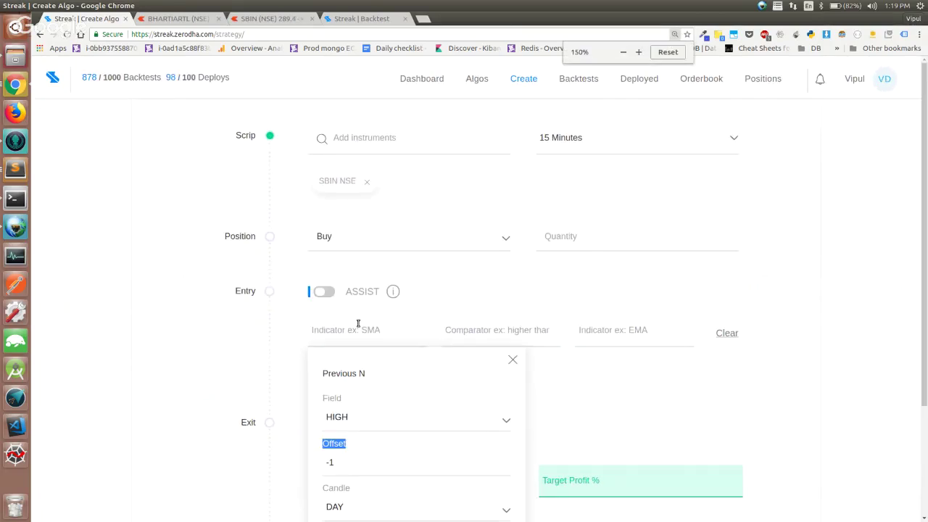
scroll(359, 324, down, 2)
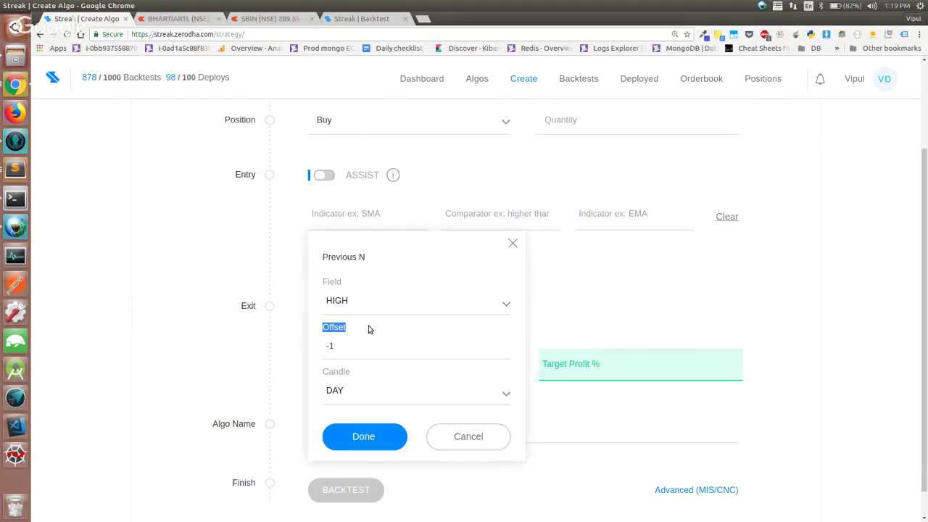
Step: Return to the SBIN chart in Kite and examine the 7 February candles around 12:30 up close
key(ctrl+3)
text(1)
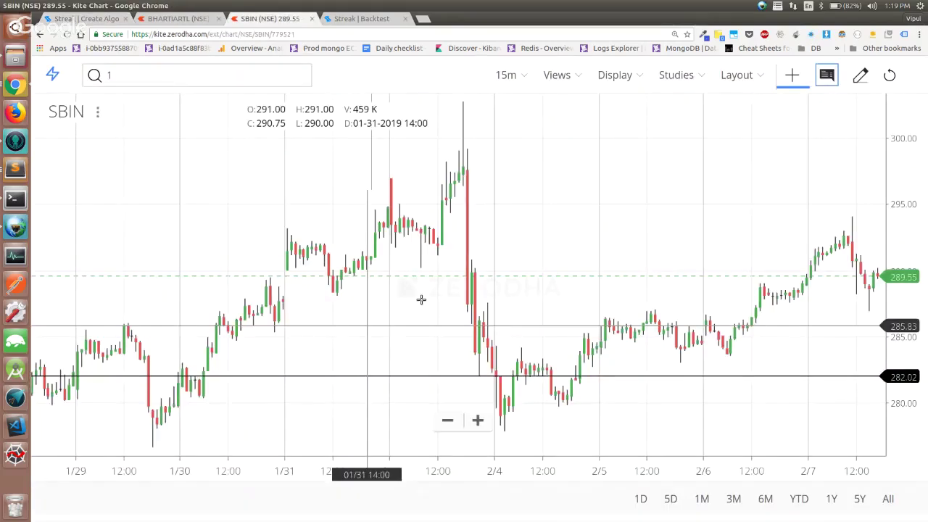
scroll(503, 293, up, 3)
scroll(504, 293, up, 2)
click(535, 311)
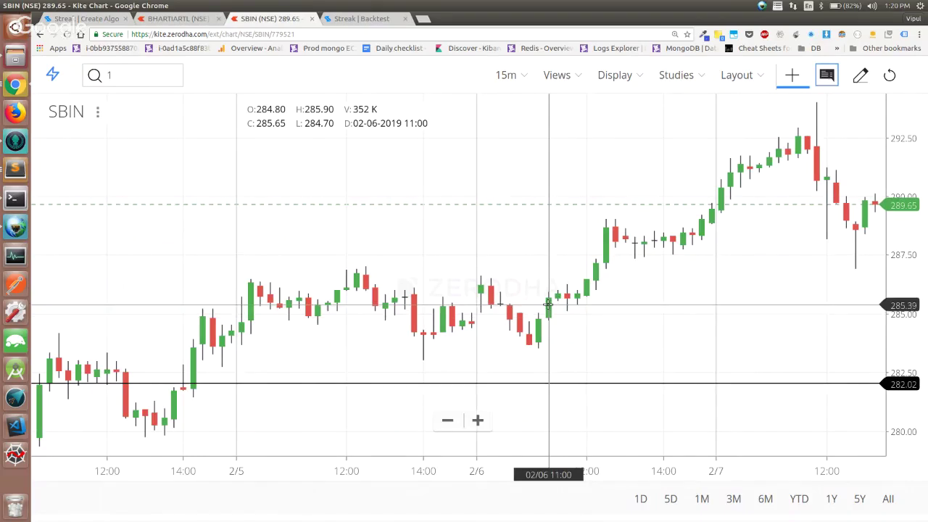
scroll(549, 311, right, 5)
scroll(549, 308, right, 2)
scroll(549, 308, up, 5)
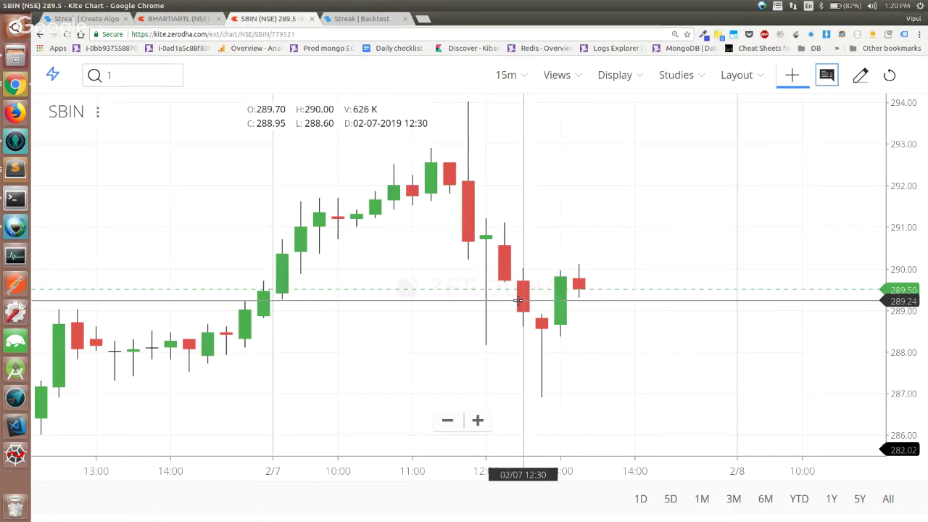
Step: Cancel the Previous N indicator in Streak and check the entry rules on the Chart to Strategy - 3 slide
key(ctrl+1)
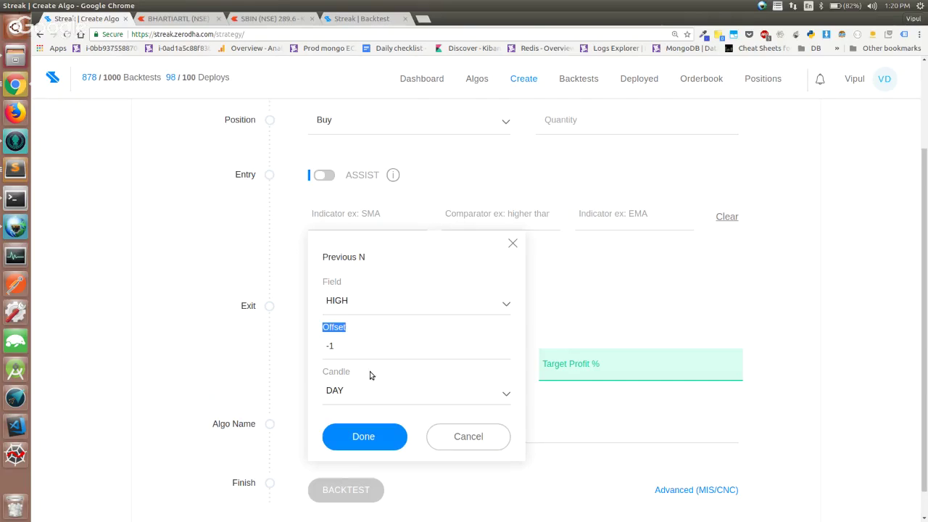
click(451, 433)
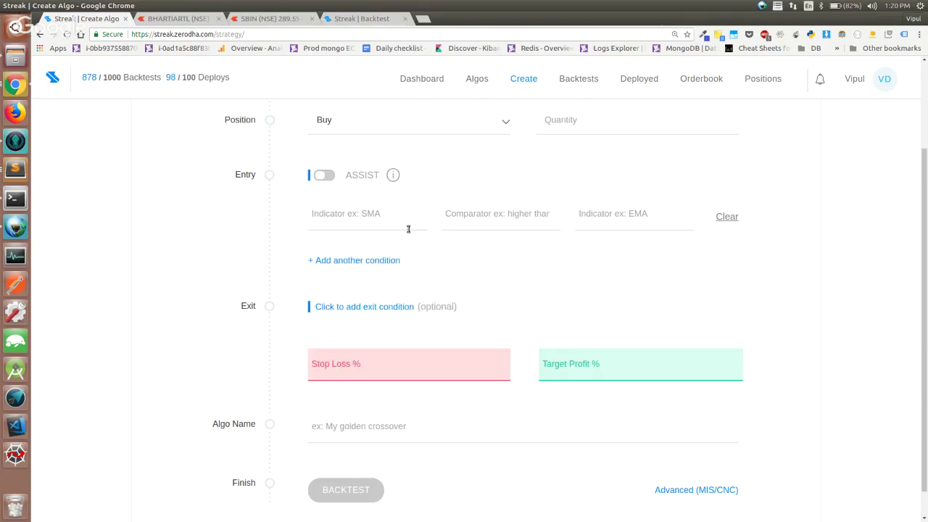
key(alt+Tab)
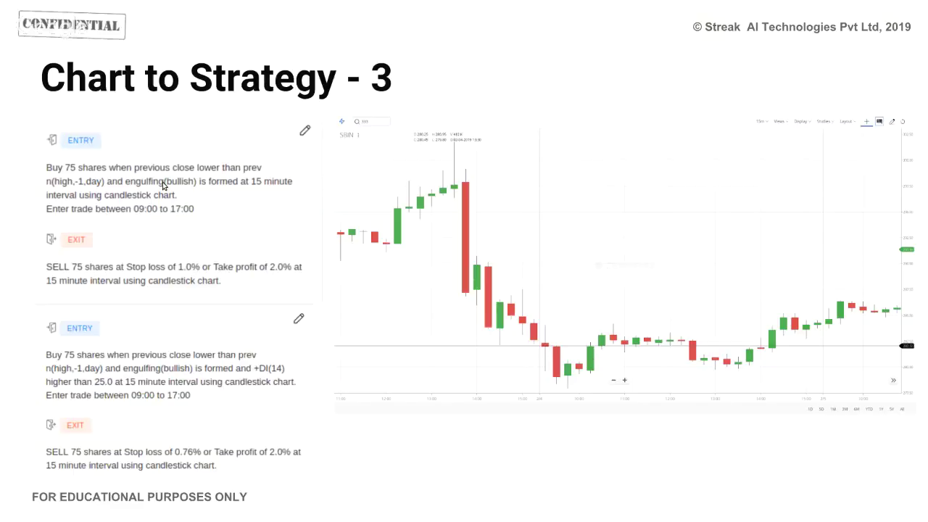
key(alt+Tab)
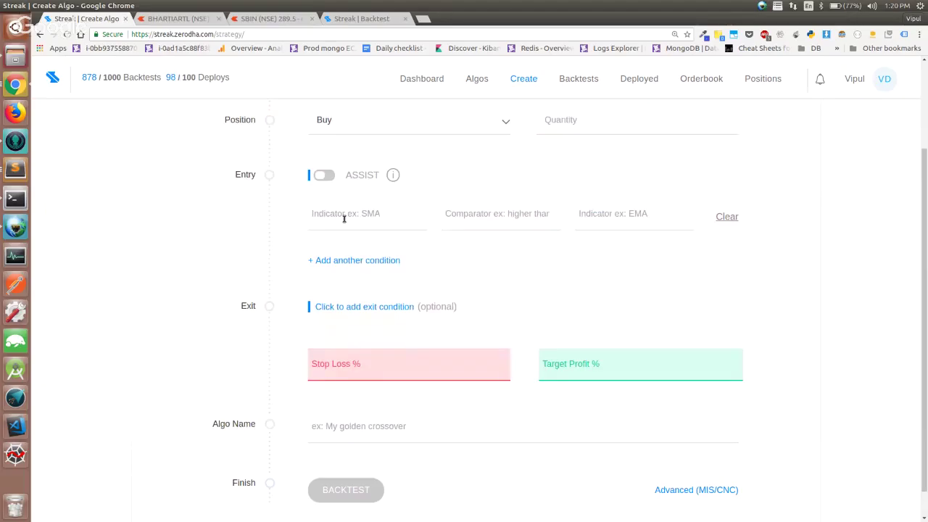
Step: Set the first entry condition to the Engulfing candle pattern with Bullish trend and offset 0
click(344, 219)
key(alt+Tab)
key(alt+Tab)
text(eng)
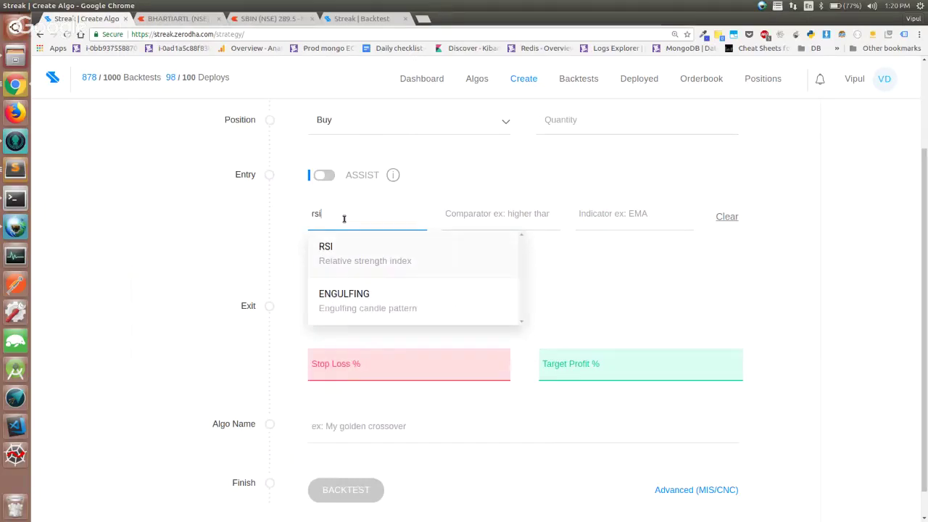
text(ulfing)
key(Return)
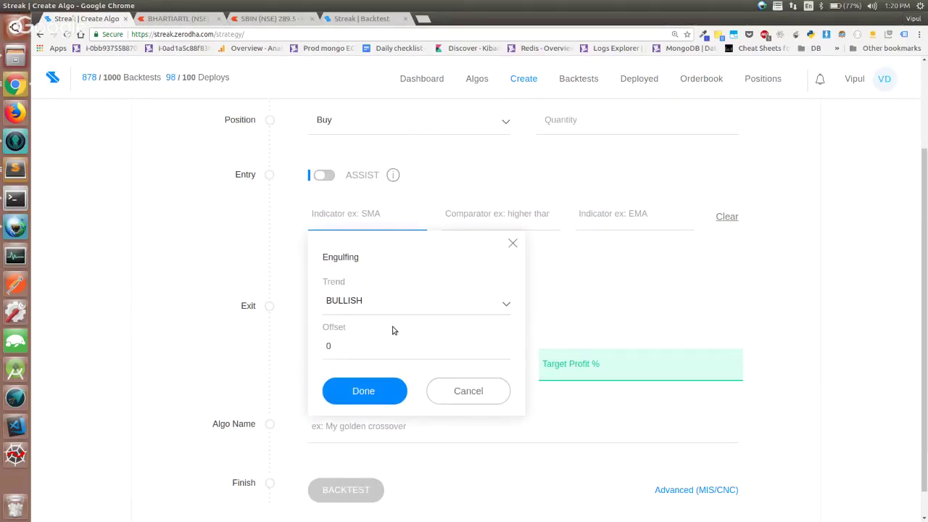
double_click(344, 348)
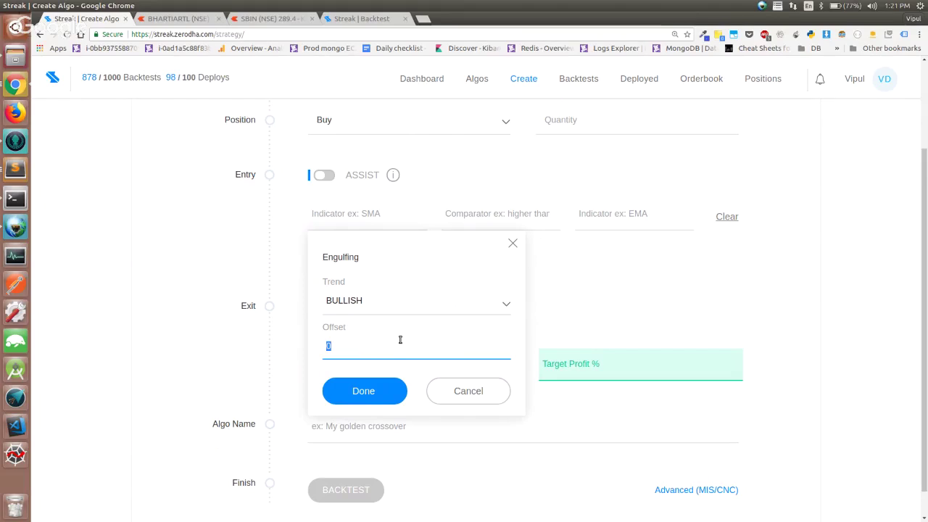
click(389, 391)
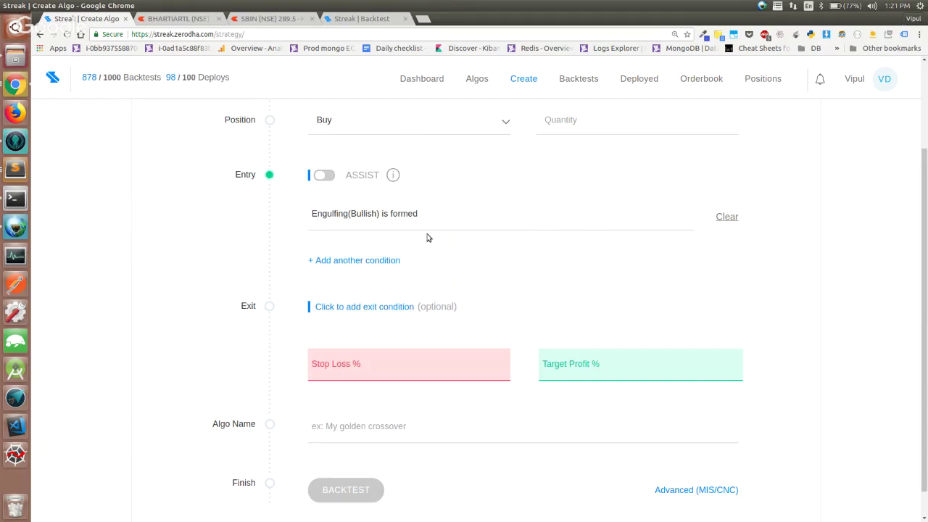
Step: Try an offset of -1 on the bullish Engulfing condition and reset it to 0
click(368, 221)
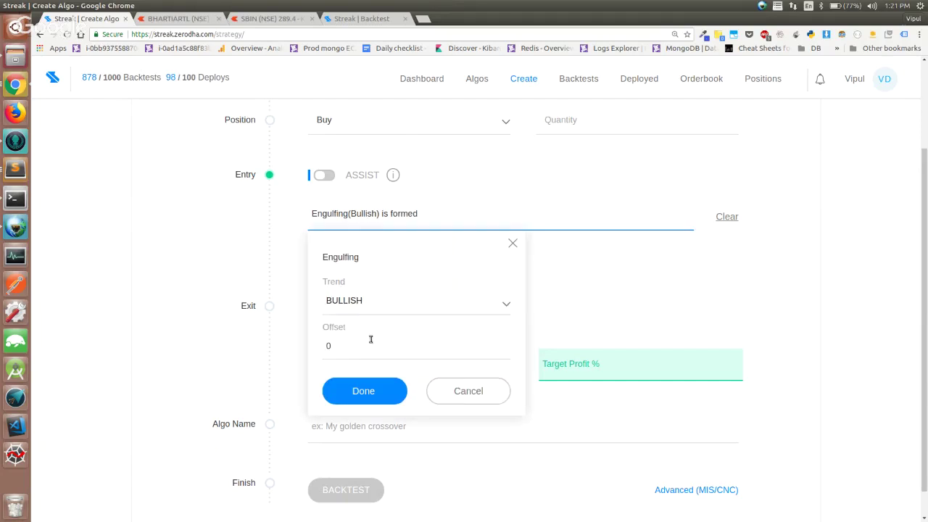
double_click(371, 338)
text(-1)
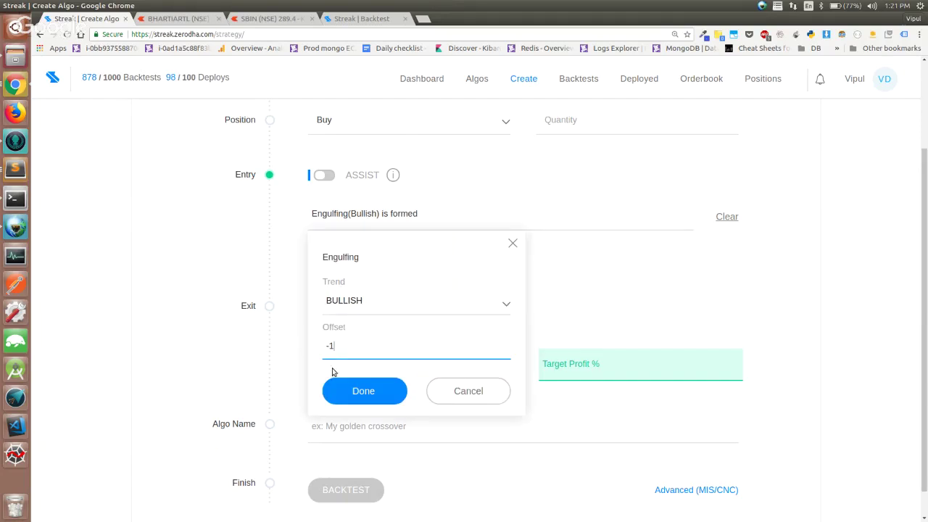
click(354, 391)
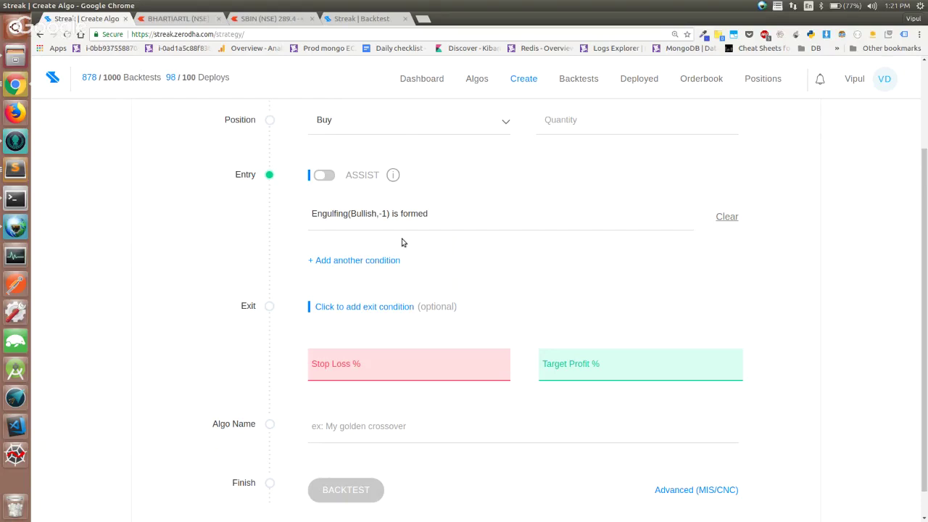
click(385, 217)
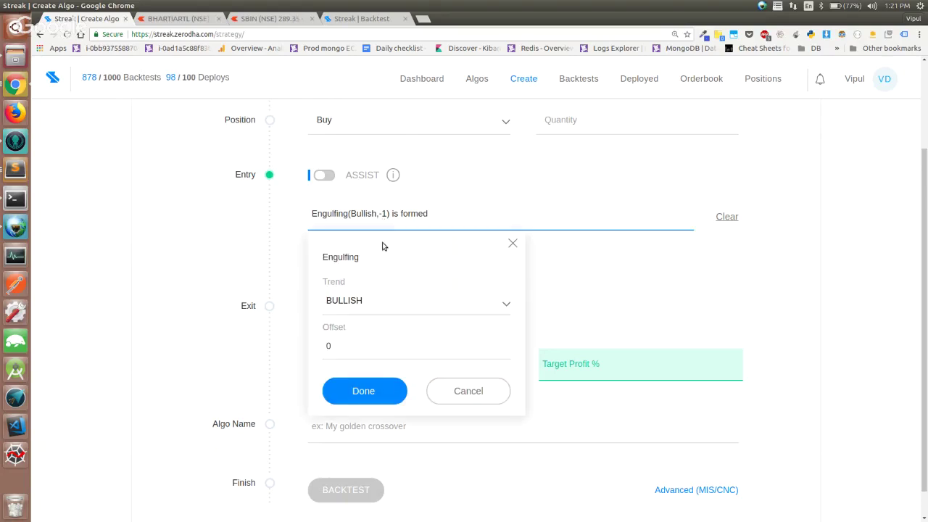
click(385, 384)
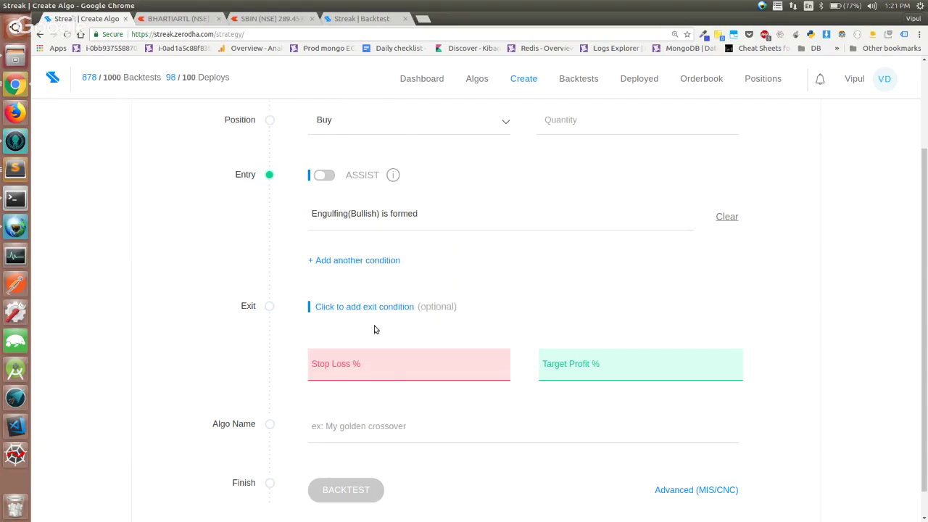
Step: Add a second entry condition joined with "and", using previous Close as the indicator and "lower than" as the comparator
click(356, 262)
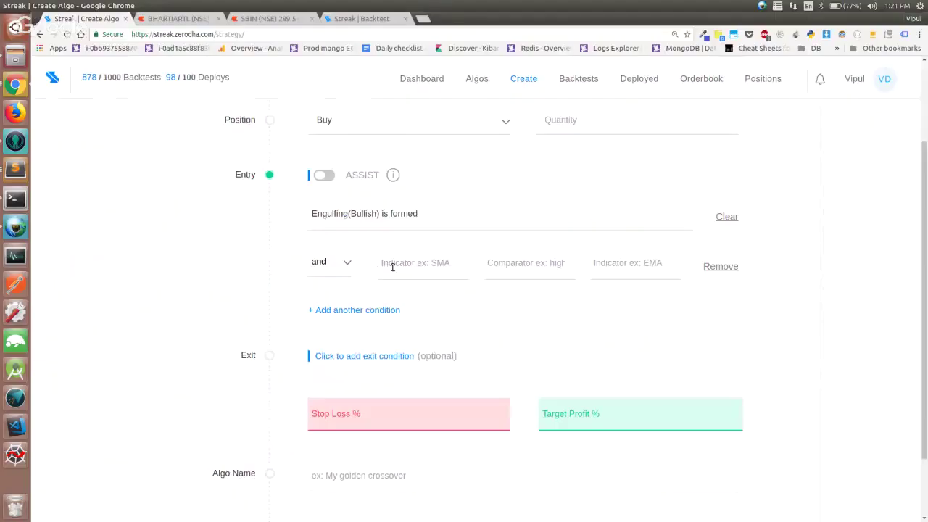
click(392, 266)
text(prev n)
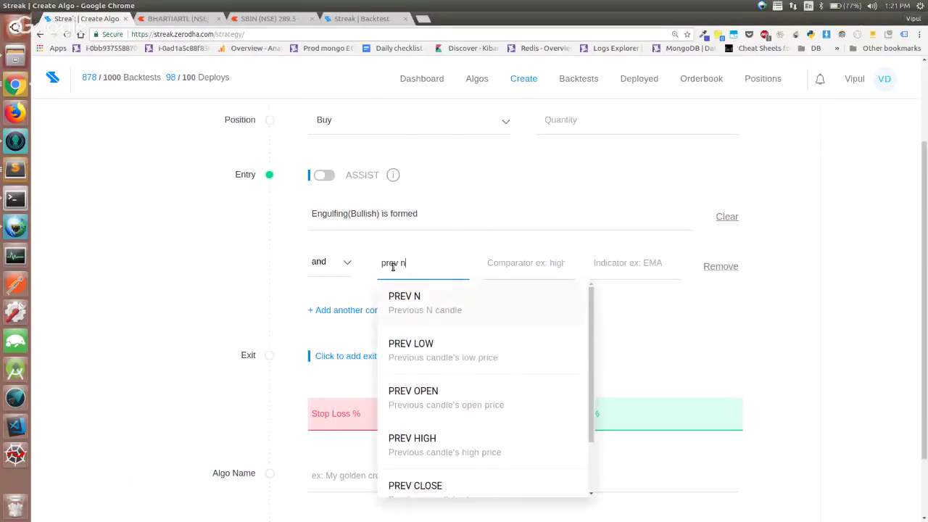
key(Down)
key(Down)
key(Down)
key(Down)
key(Down)
key(Return)
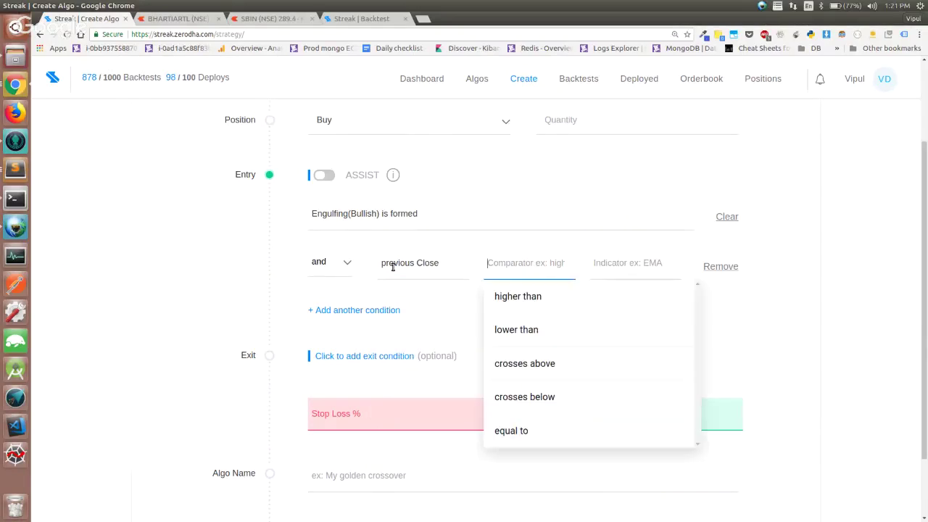
key(Down)
key(Down)
key(Return)
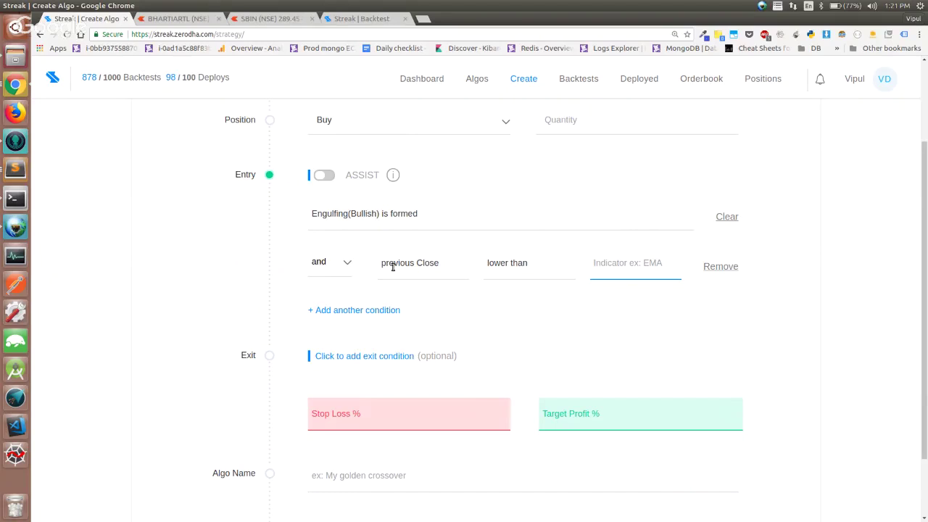
Step: Compare it against the Previous N indicator with field Close, offset -1 and day candle
text(prev n)
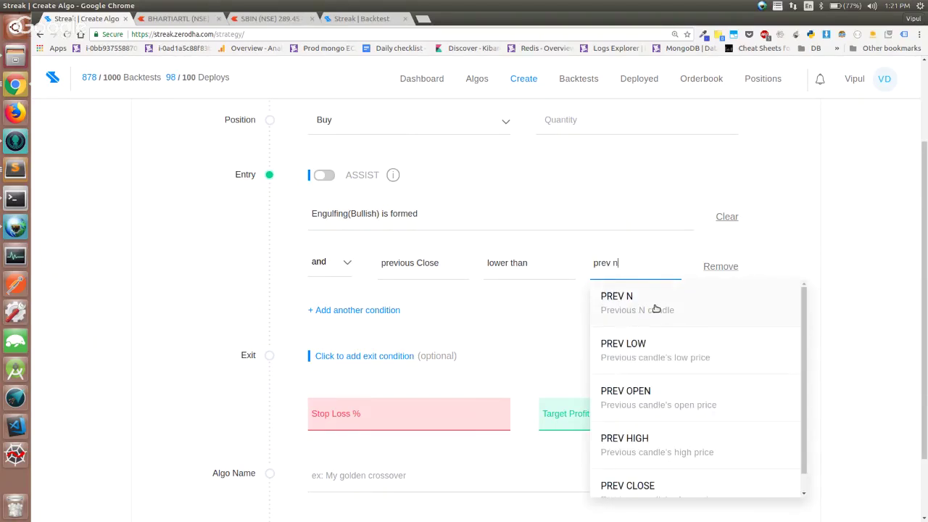
click(680, 308)
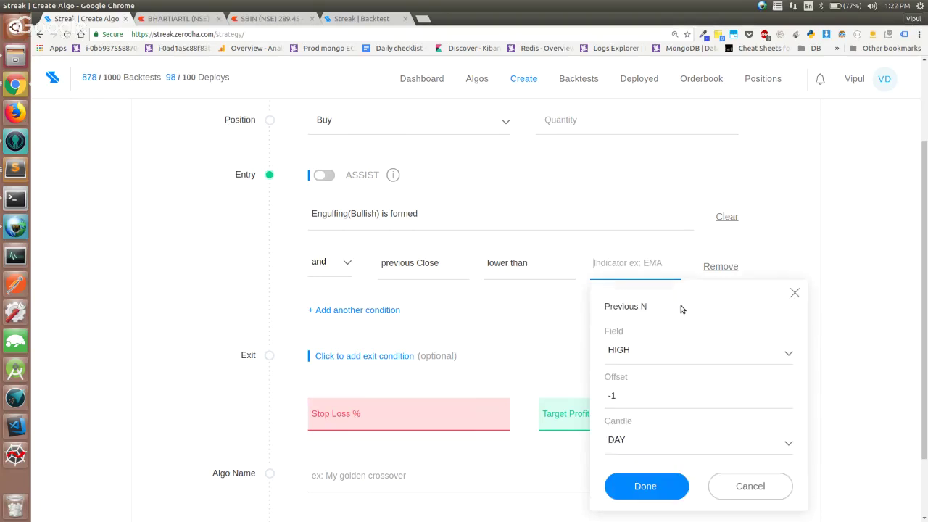
click(663, 359)
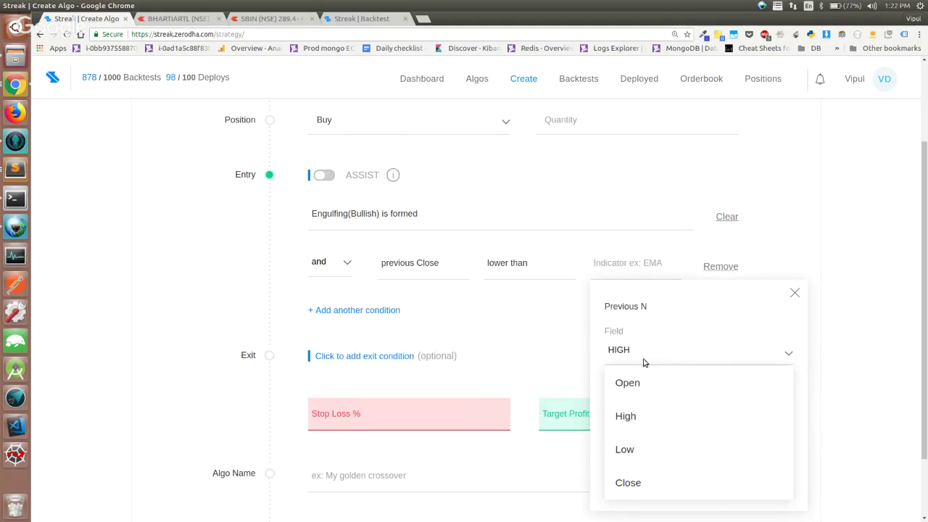
click(641, 483)
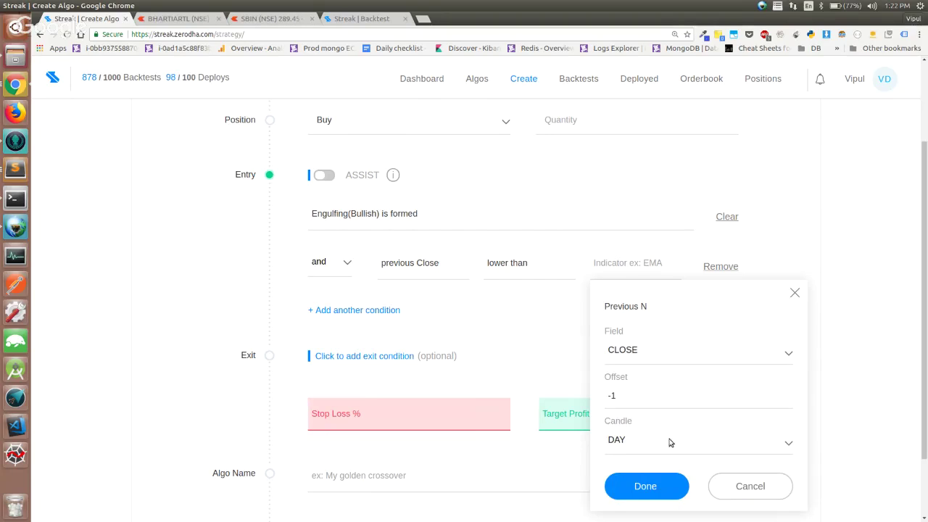
click(621, 401)
double_click(622, 401)
text(-1)
key(BackSpace)
text(1)
click(652, 442)
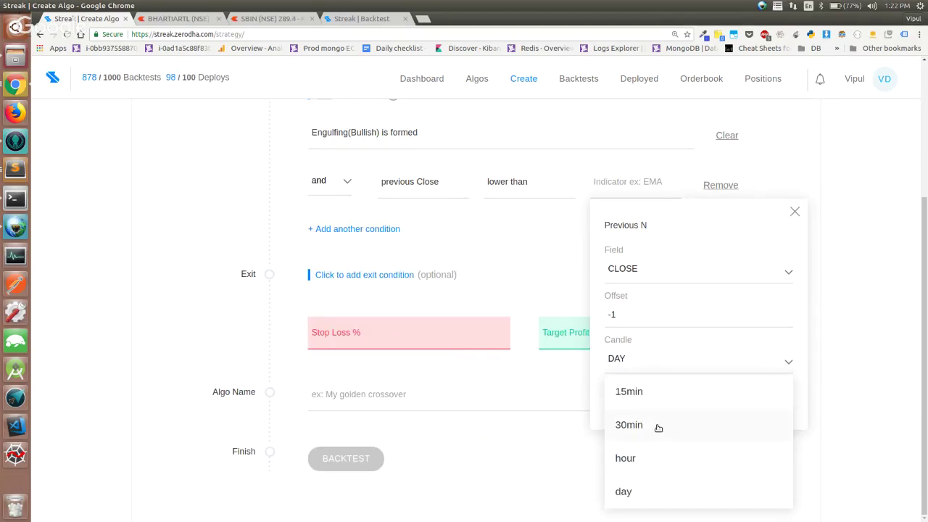
click(656, 493)
click(649, 411)
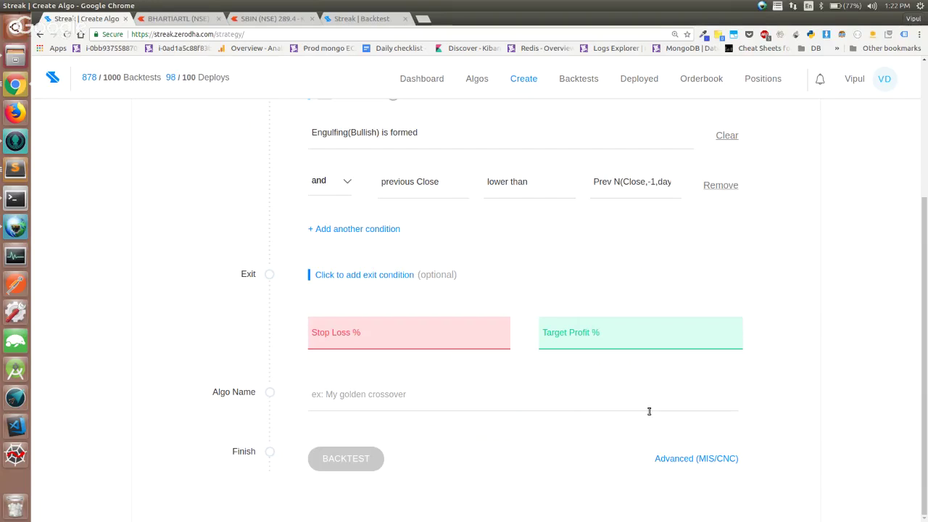
Step: Set the buy position's quantity to 10
scroll(541, 262, up, 3)
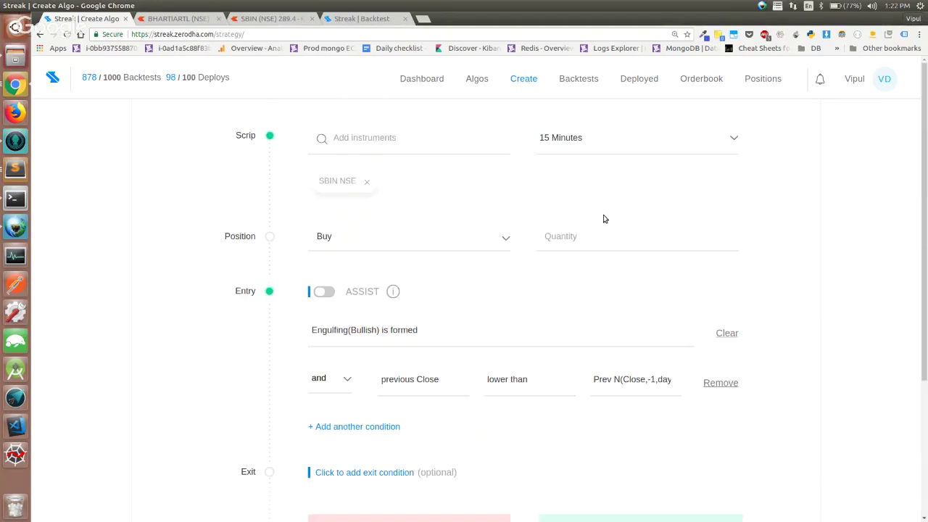
click(589, 232)
text(10)
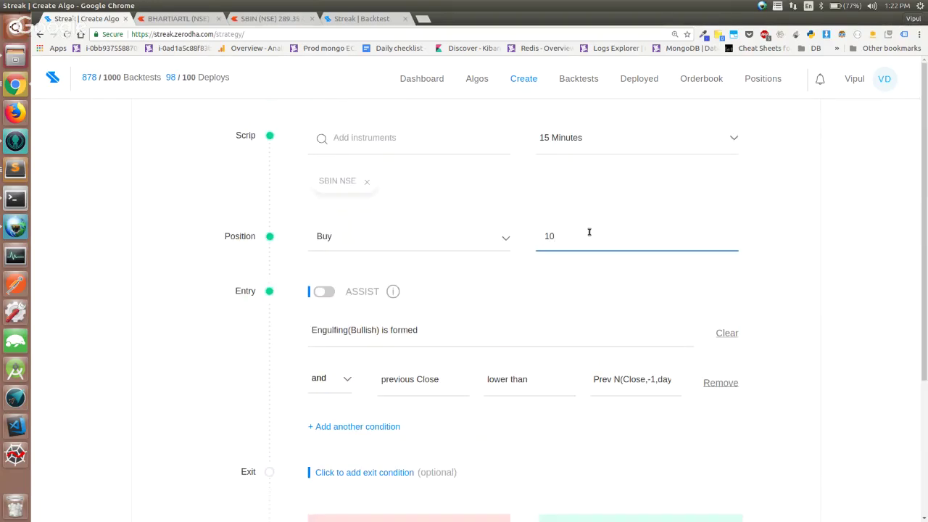
scroll(589, 232, down, 3)
click(384, 289)
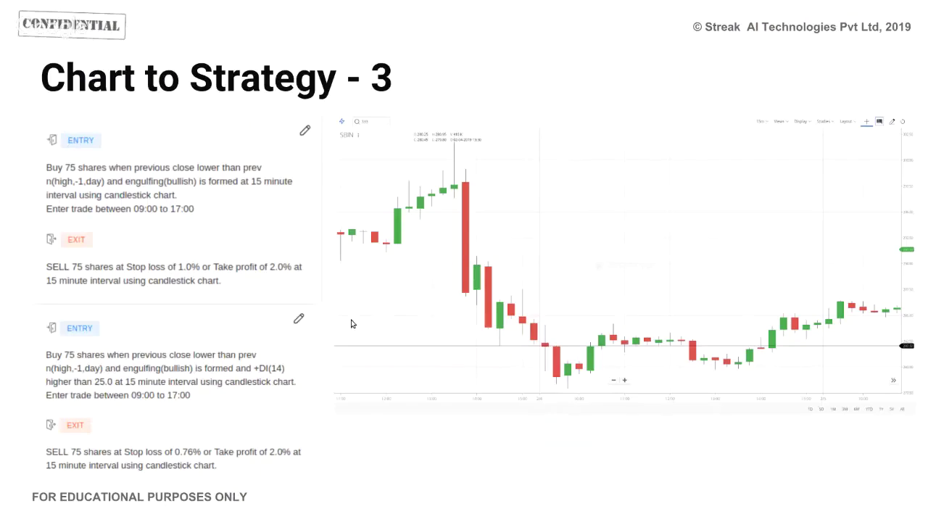
mouse_move(224, 425)
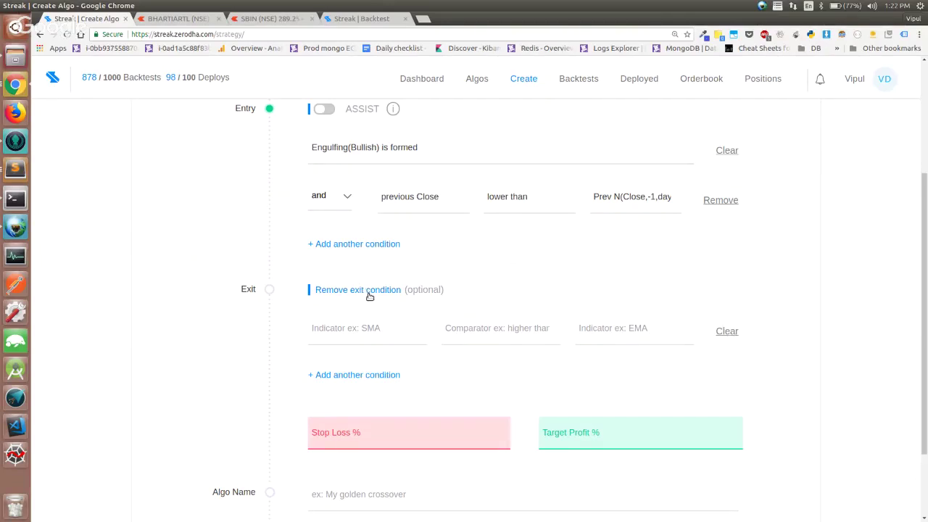
click(370, 290)
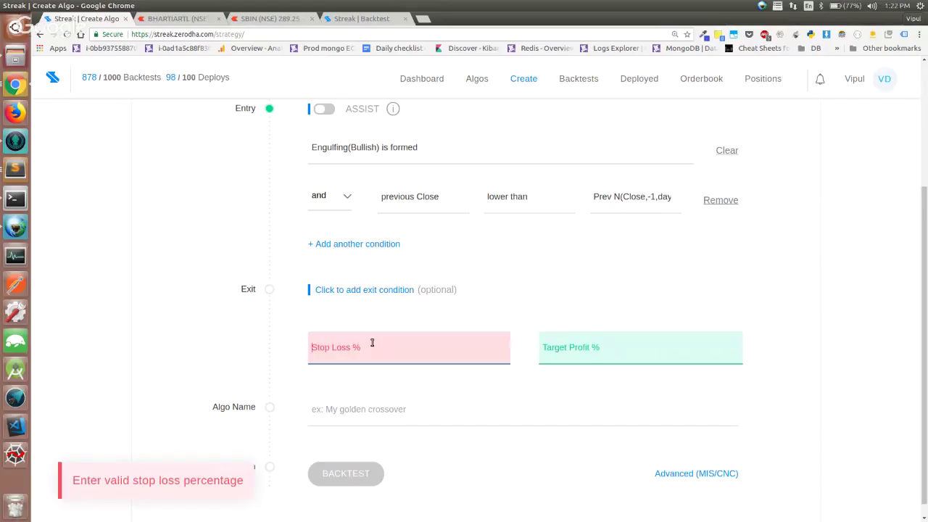
Step: Set the exit stop loss to 1% and the target profit to 2%
click(372, 343)
text(1)
key(Tab)
text(2)
key(Tab)
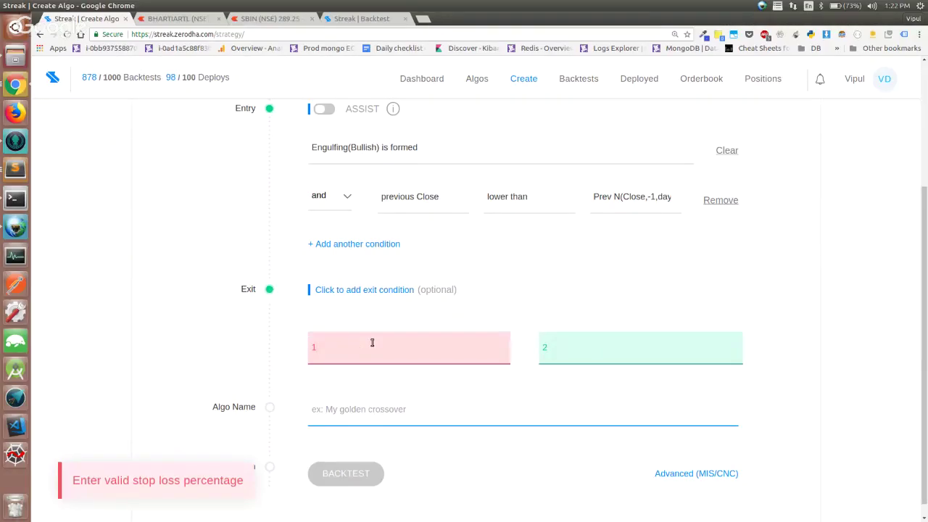
Step: Name the algo "sample strat 3" and backtest it, expanding the detailed SBIN result
text(sample str)
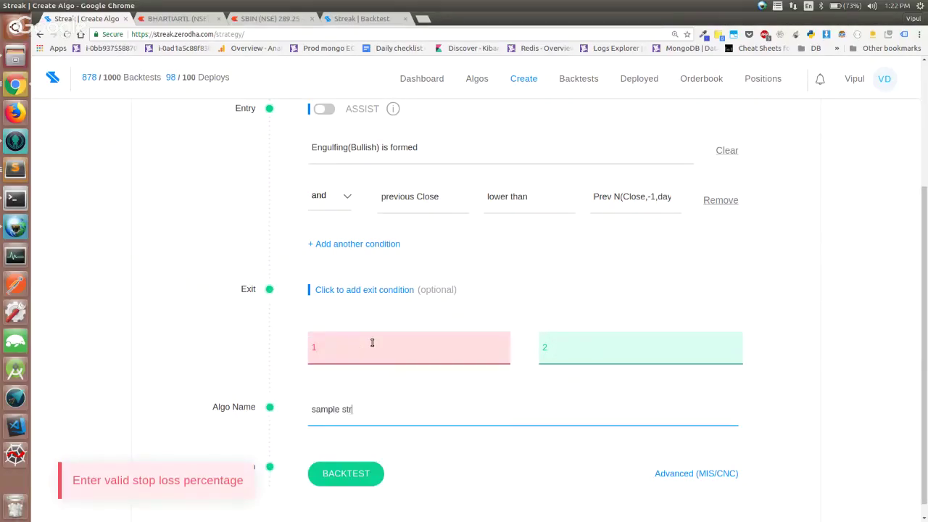
text(ate1)
key(BackSpace)
key(BackSpace)
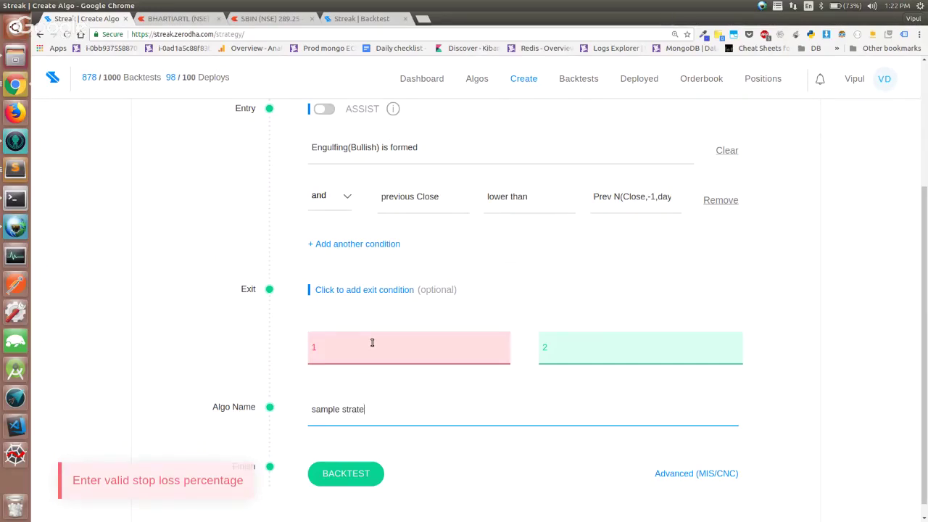
click(345, 481)
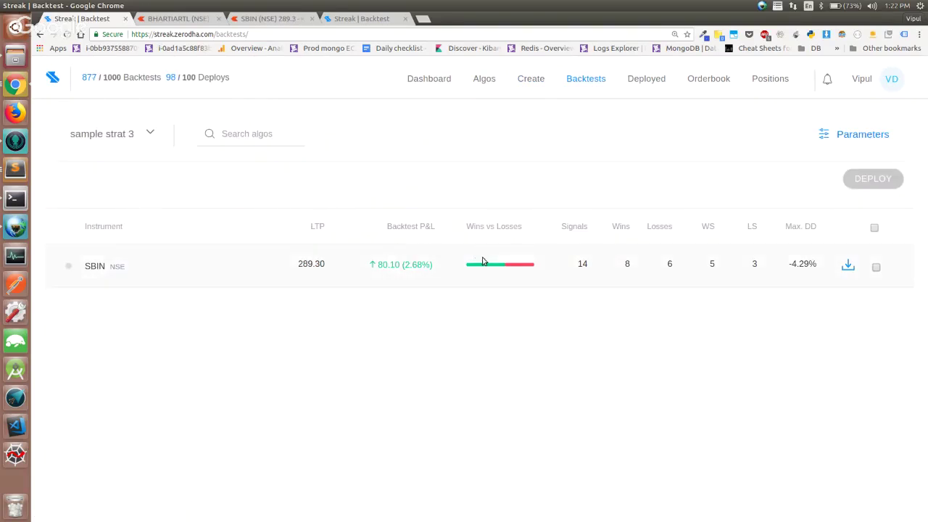
click(488, 268)
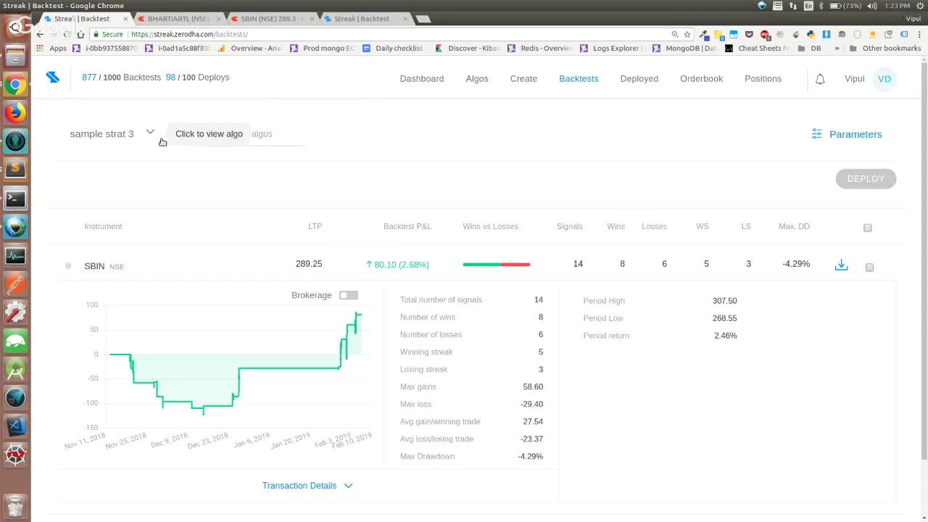
Step: Switch to the BHARTIARTL chart in Kite and open the technicals for NIFTY FIN SERVICE from the watchlist
key(ctrl+Tab)
key(ctrl+Tab)
key(ctrl+shift+Tab)
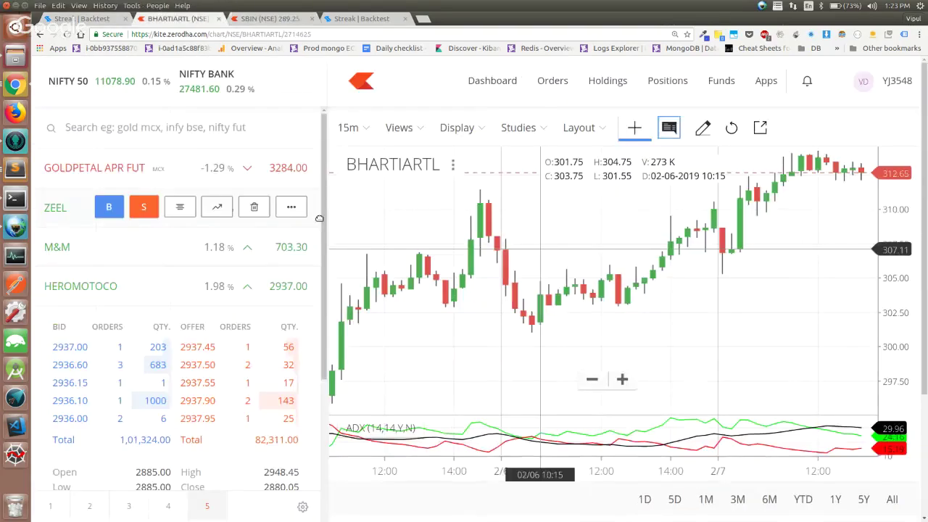
scroll(319, 217, down, 5)
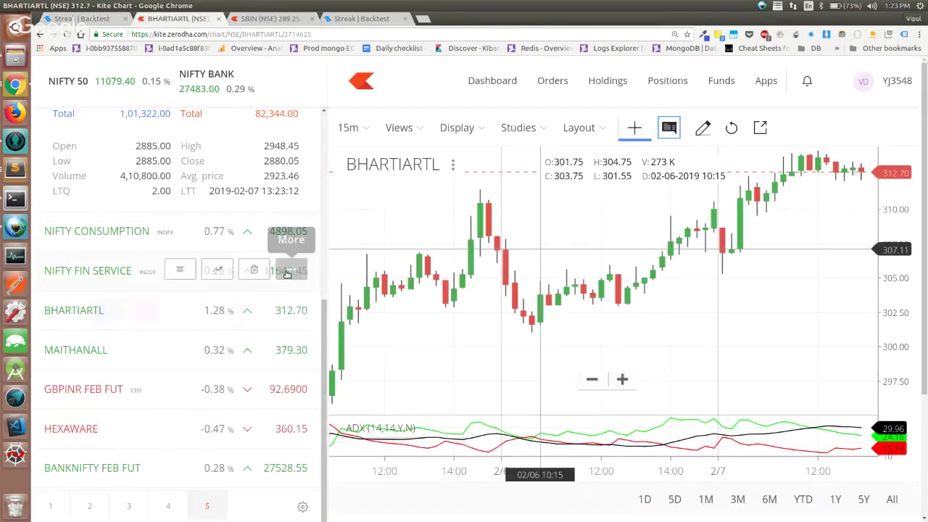
click(293, 269)
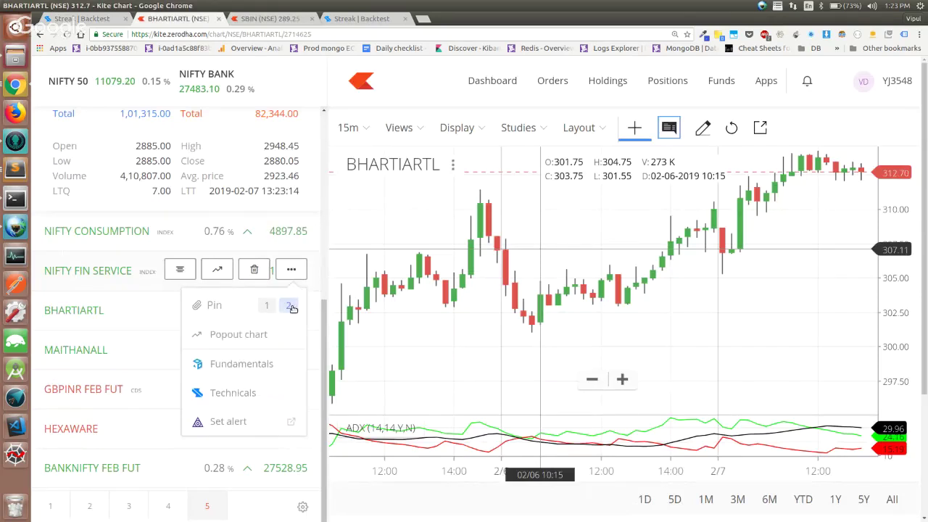
click(258, 393)
Step: Compare the NIFTY FIN SERVICE technical summary on the 30-minute, hour, day and 15-minute timeframes, and close it
click(422, 201)
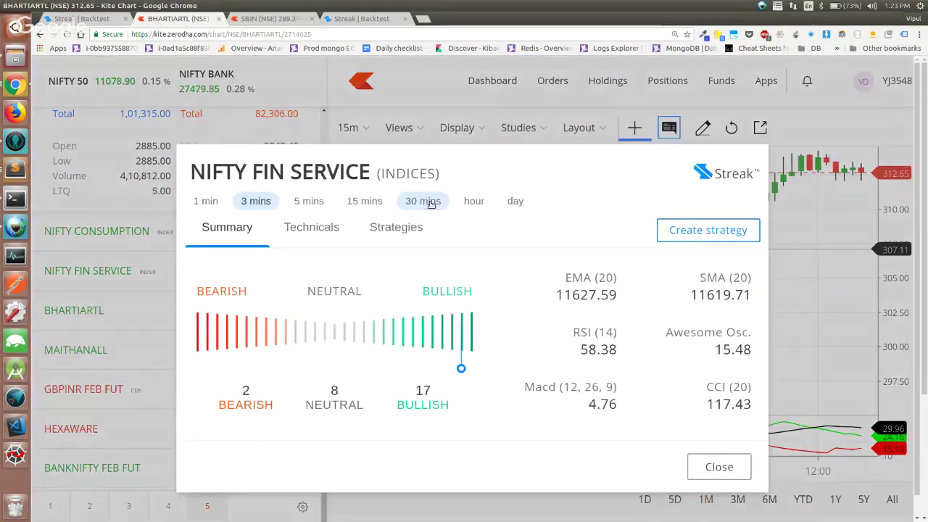
click(470, 204)
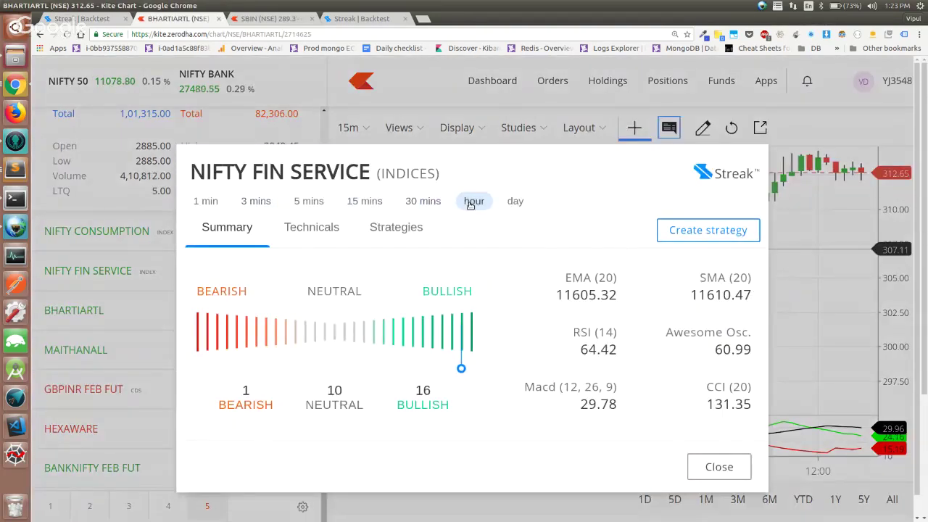
click(515, 203)
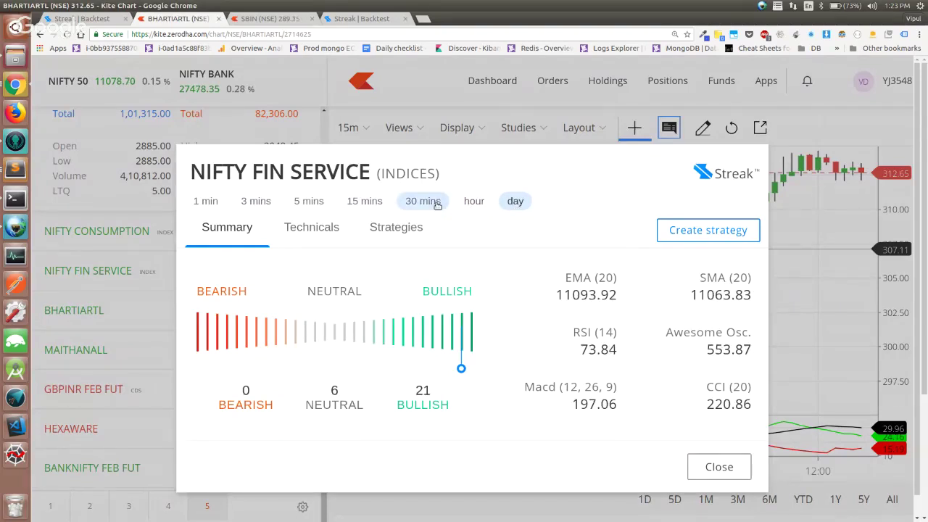
click(438, 206)
click(364, 203)
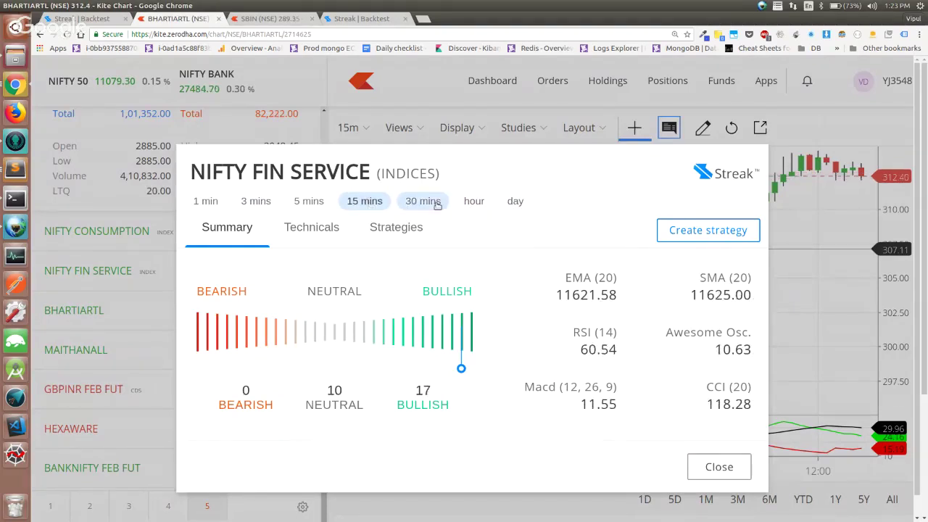
click(428, 202)
click(453, 128)
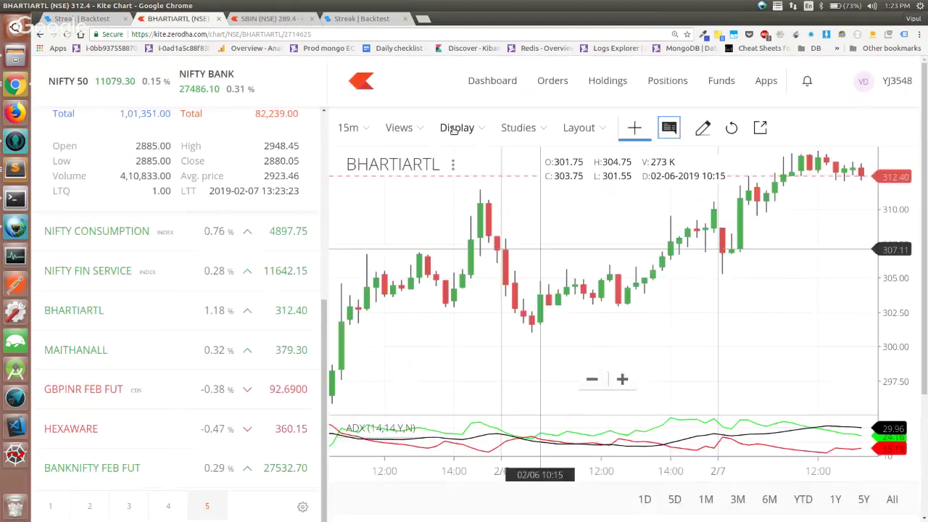
Step: Return to the sample strat 3 backtest in Streak and review the algo's entry and exit rules
key(ctrl+shift+Tab)
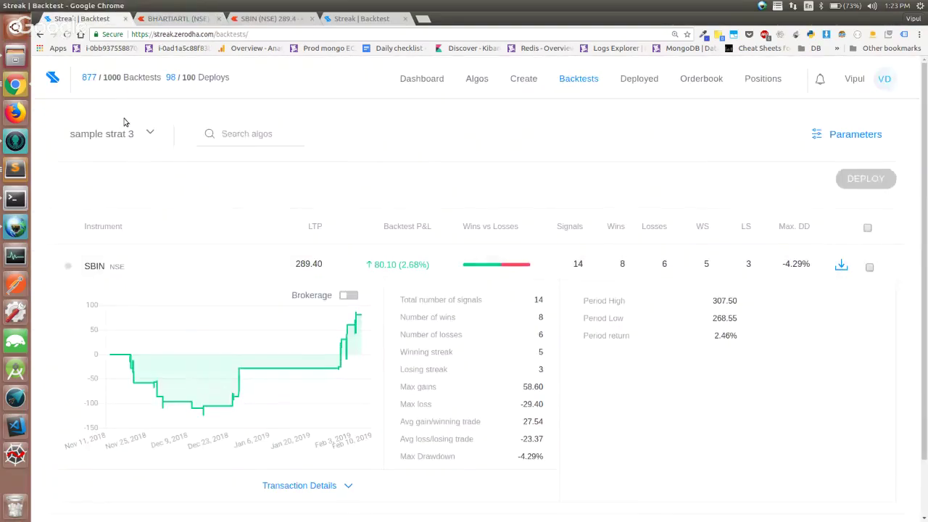
click(148, 140)
drag(69, 202, 283, 198)
click(171, 157)
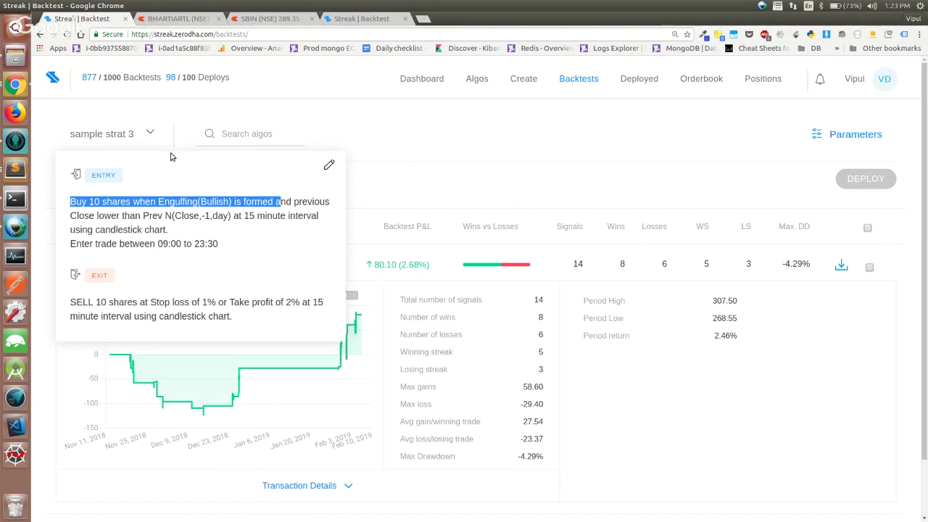
Step: Open sample strat 3 for editing and add another entry condition starting with the Plus DI indicator, period 14
click(327, 164)
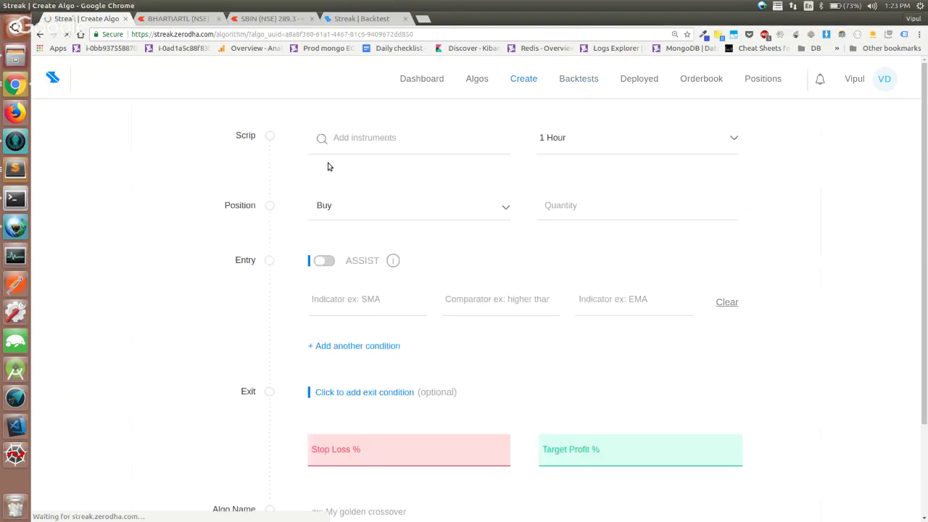
scroll(375, 363, down, 3)
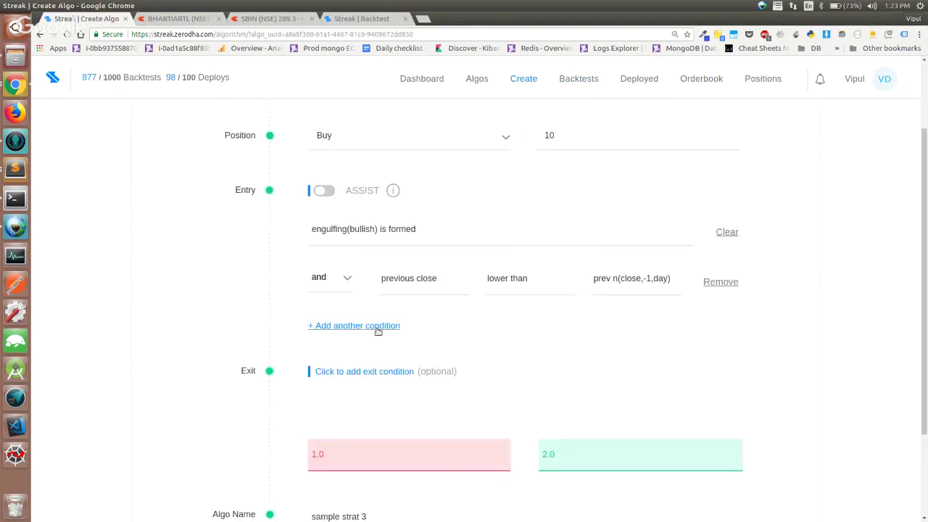
click(377, 325)
click(409, 332)
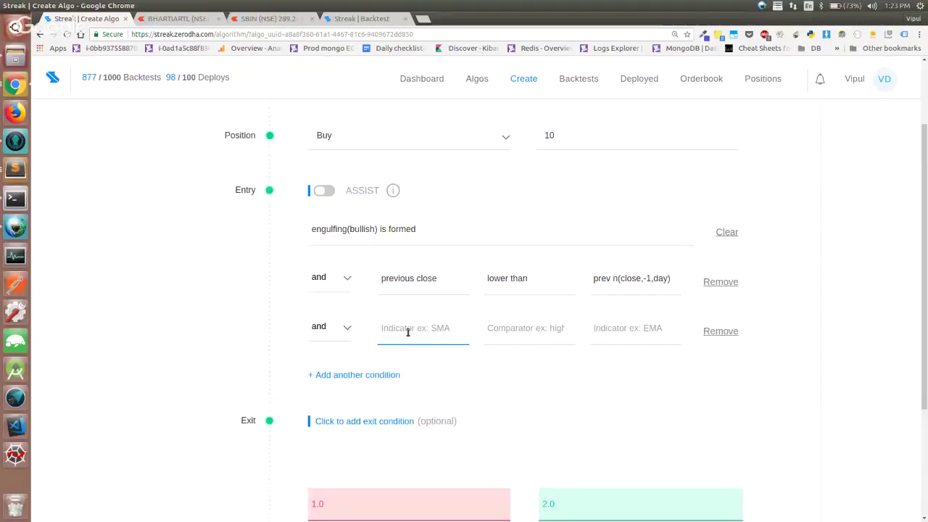
text(plus di)
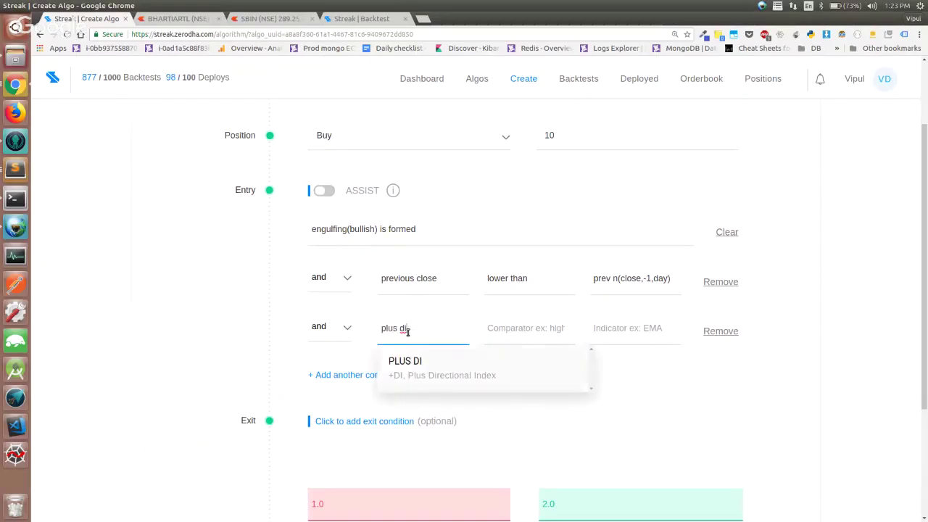
key(Return)
key(Return)
Step: Check the Chart to Strategy - 3 slide and complete the +DI(14) condition as higher than the number 25
key(alt+Tab)
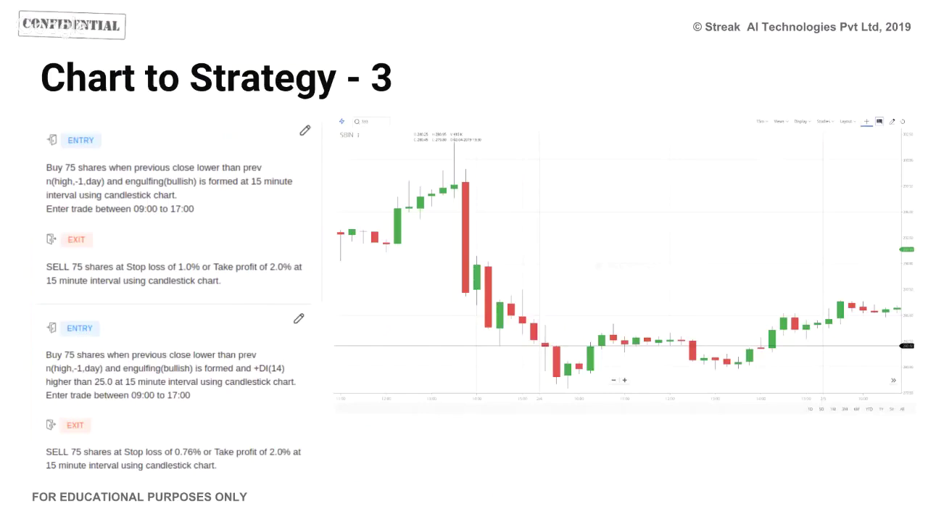
key(alt+Tab)
key(Return)
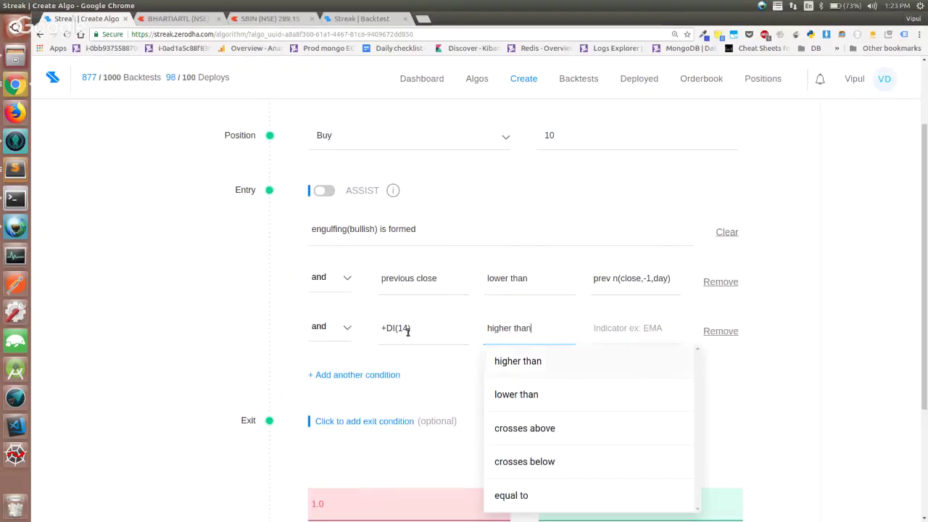
text(num)
key(Return)
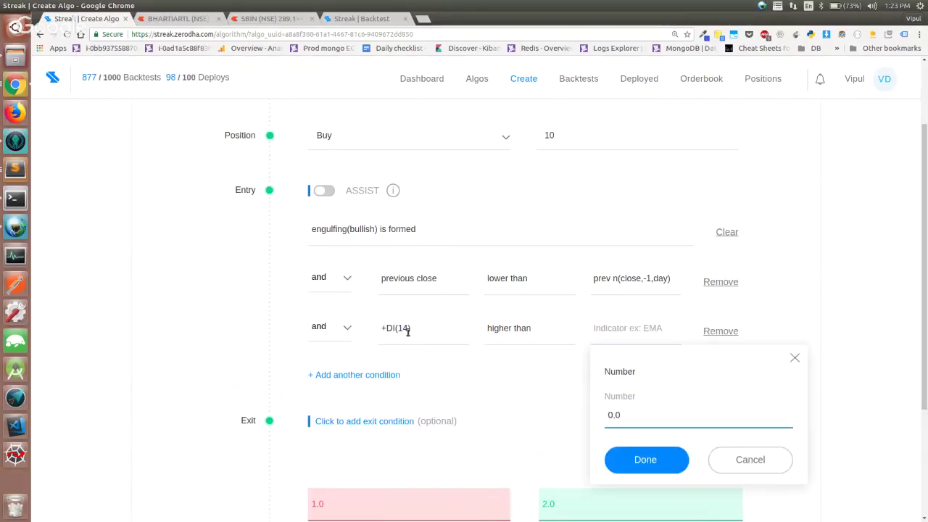
text(25)
key(Delete)
click(641, 472)
Step: Backtest the edited sample strat 3 and expand the detailed SBIN result
scroll(641, 475, down, 3)
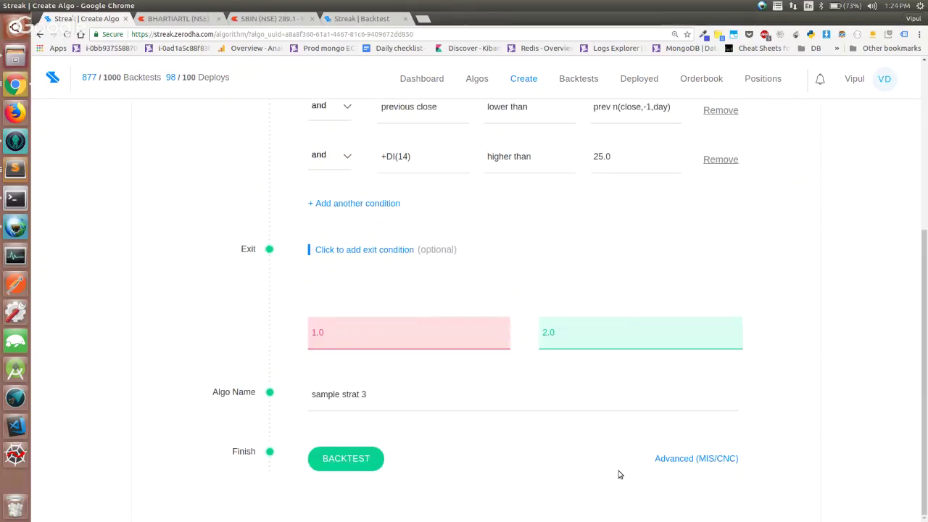
click(335, 465)
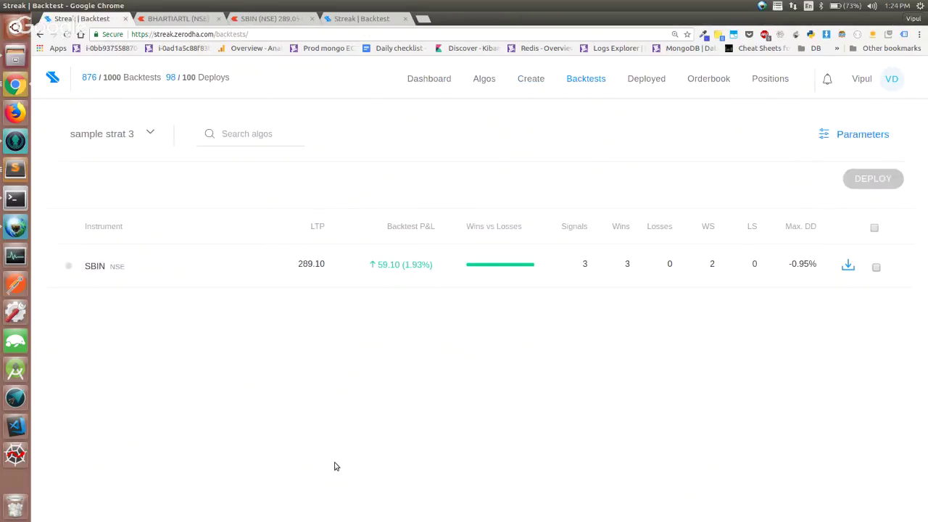
click(479, 274)
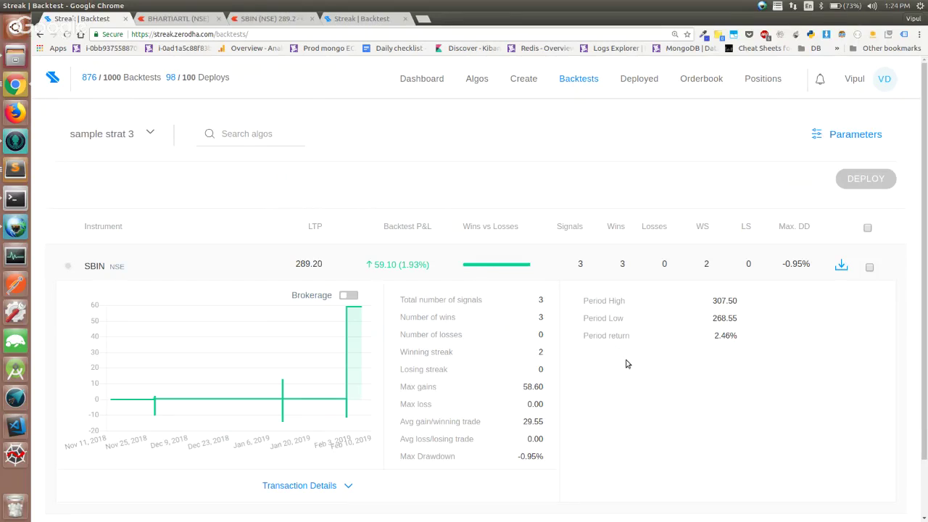
Step: Review the algo's entry rules, highlighting the bullish Engulfing, previous close and +DI(14) conditions in turn
click(154, 133)
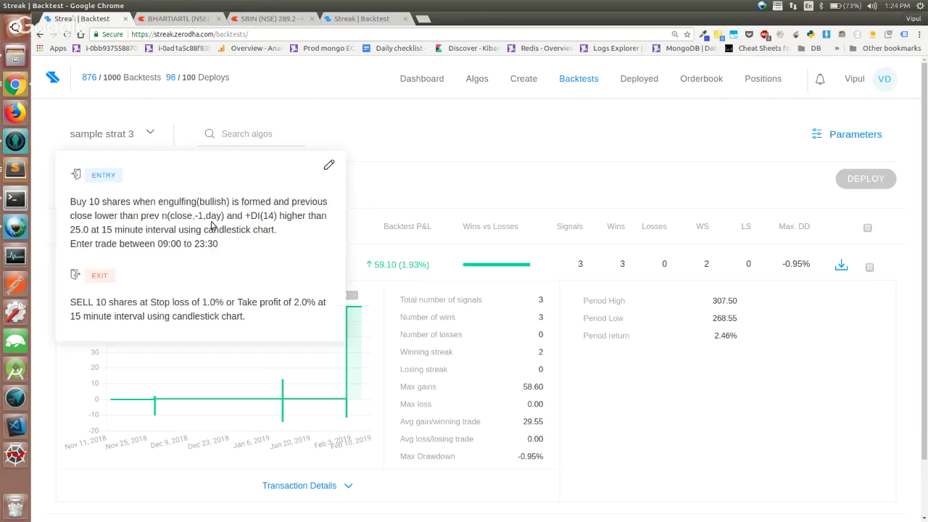
drag(159, 203, 233, 203)
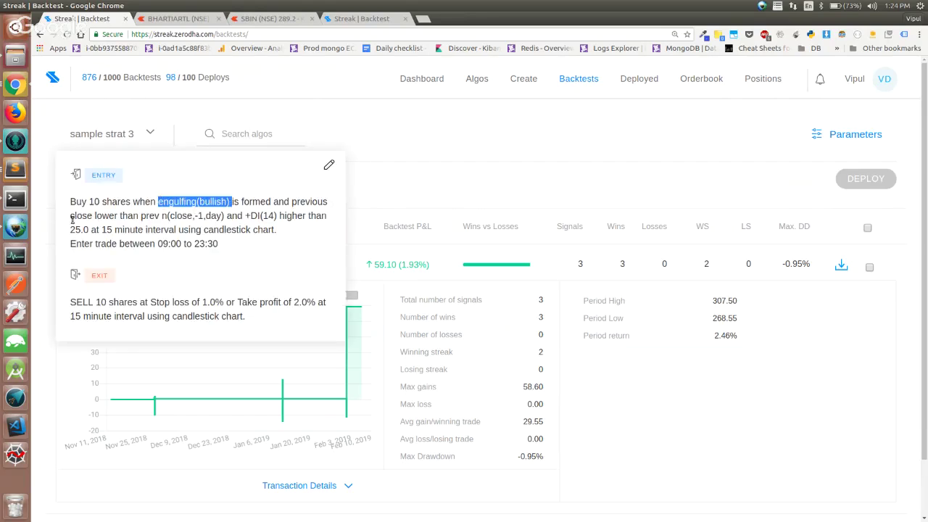
drag(70, 219, 224, 220)
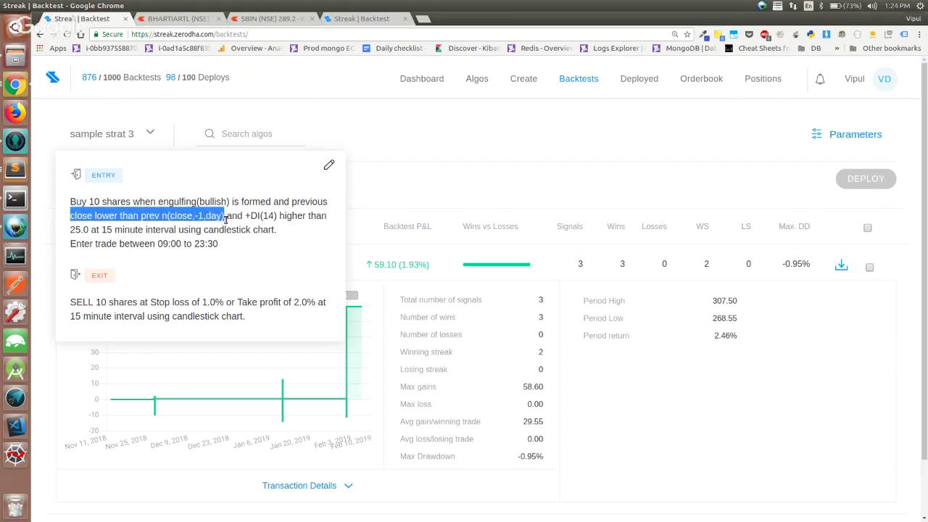
drag(250, 217, 87, 229)
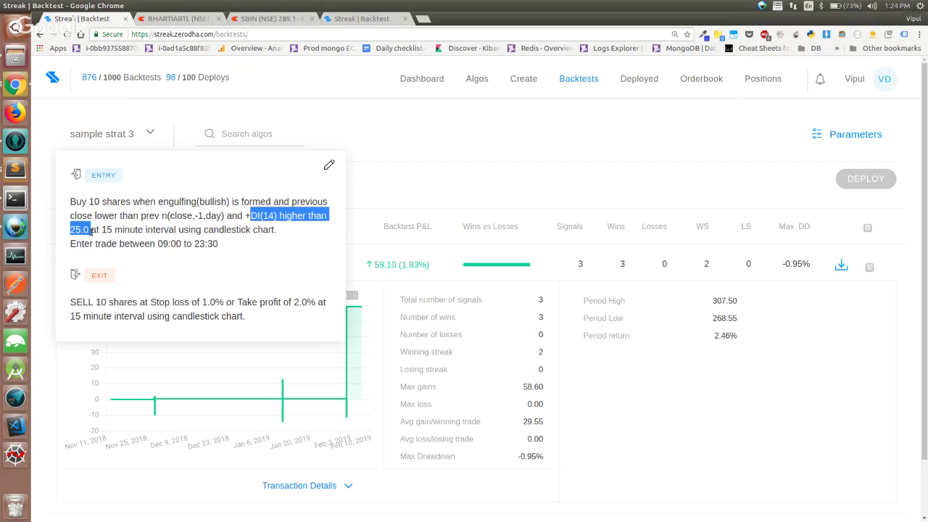
Step: Switch to the SBIN chart in Kite and examine the 15-minute candles around 10:15 on 4 February against the horizontal line
click(251, 18)
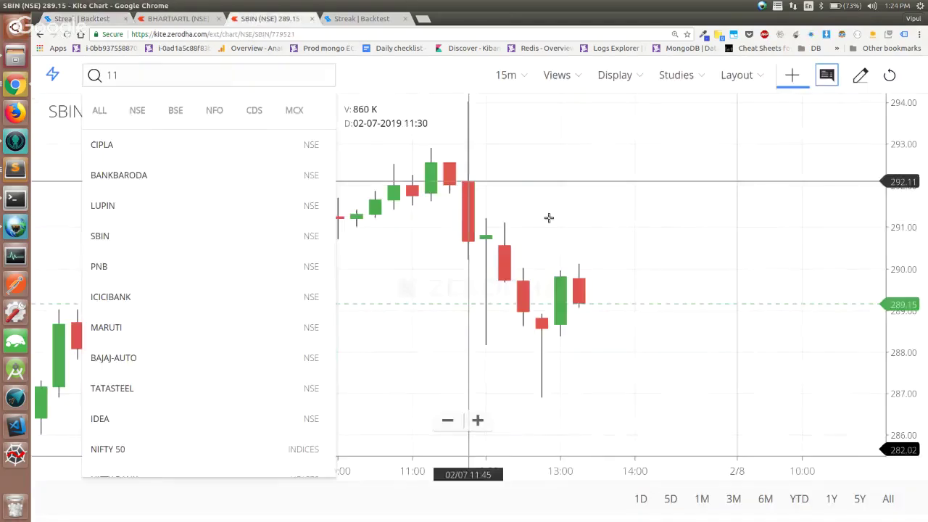
scroll(489, 316, down, 5)
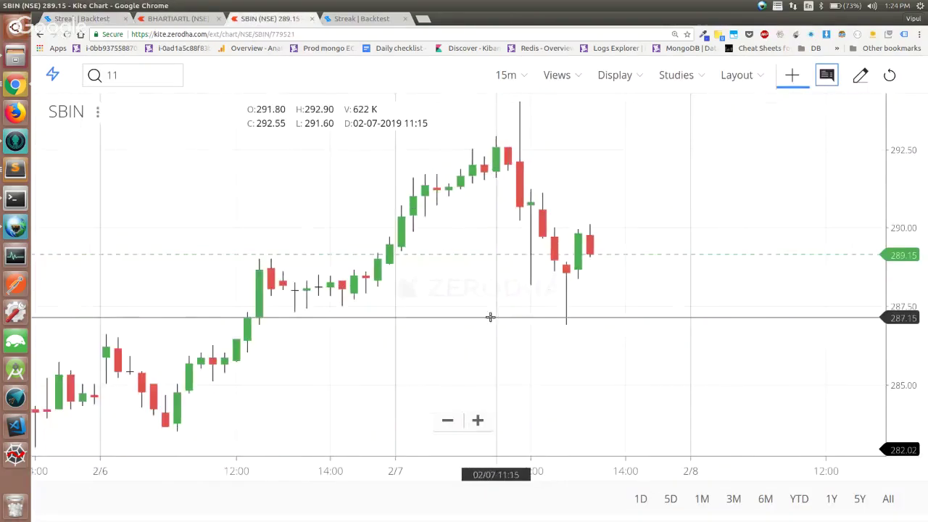
scroll(489, 317, down, 5)
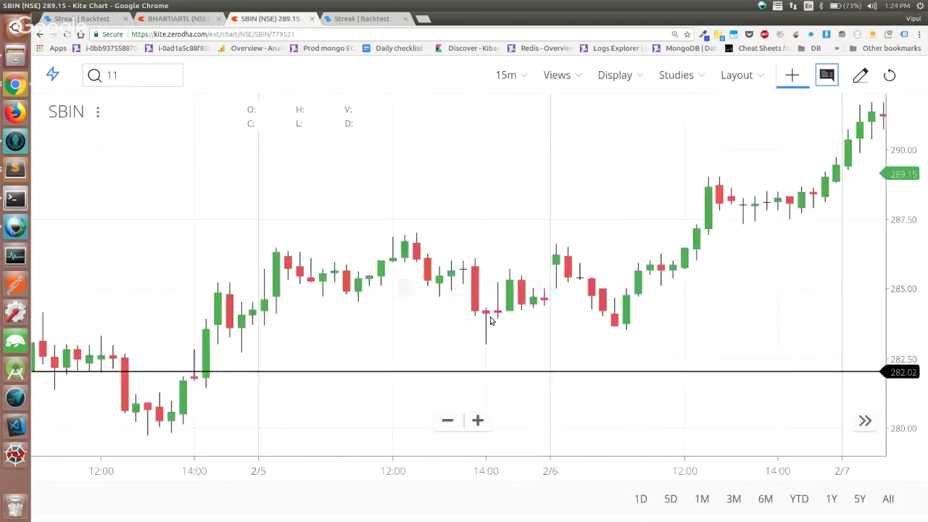
scroll(490, 320, up, 5)
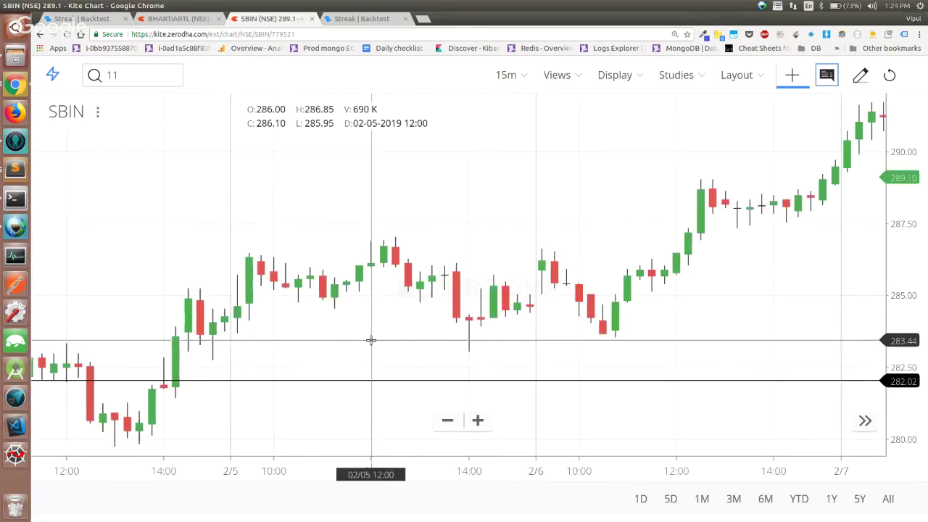
scroll(458, 403, down, 8)
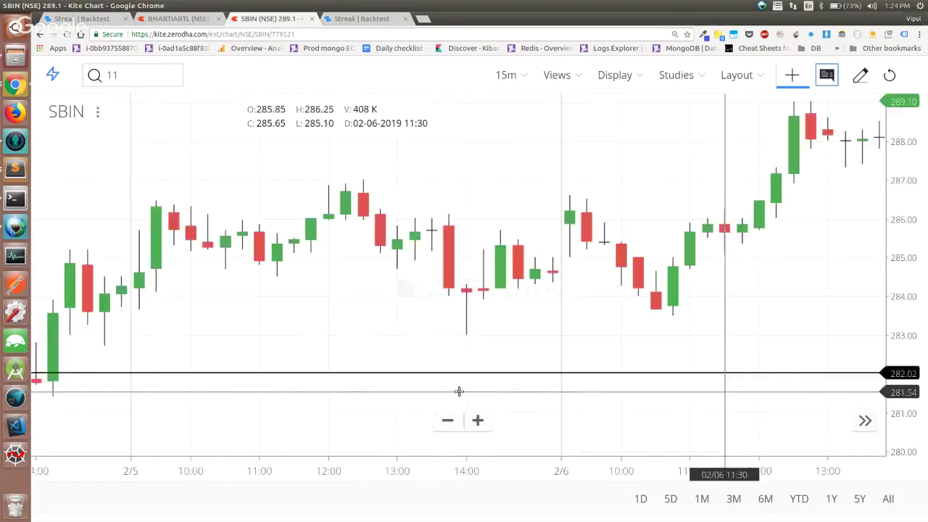
scroll(458, 395, up, 6)
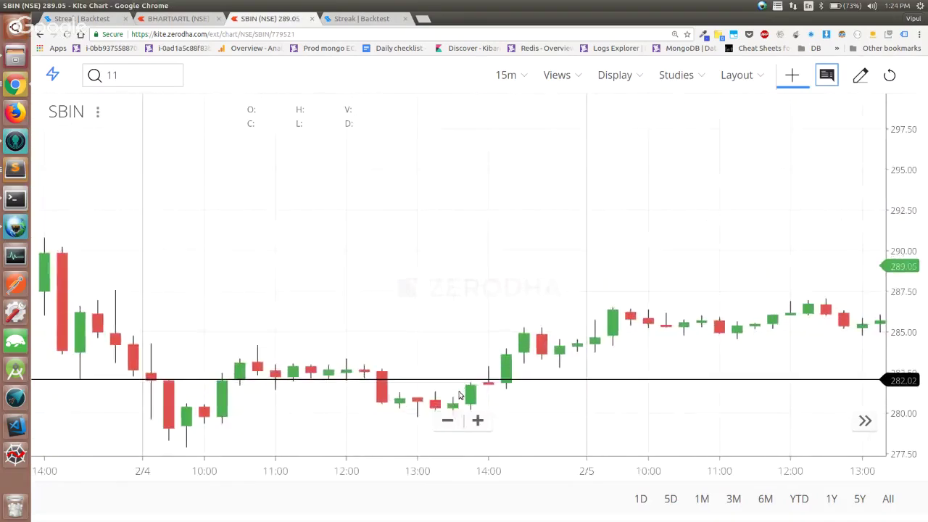
scroll(459, 395, up, 4)
scroll(459, 395, down, 2)
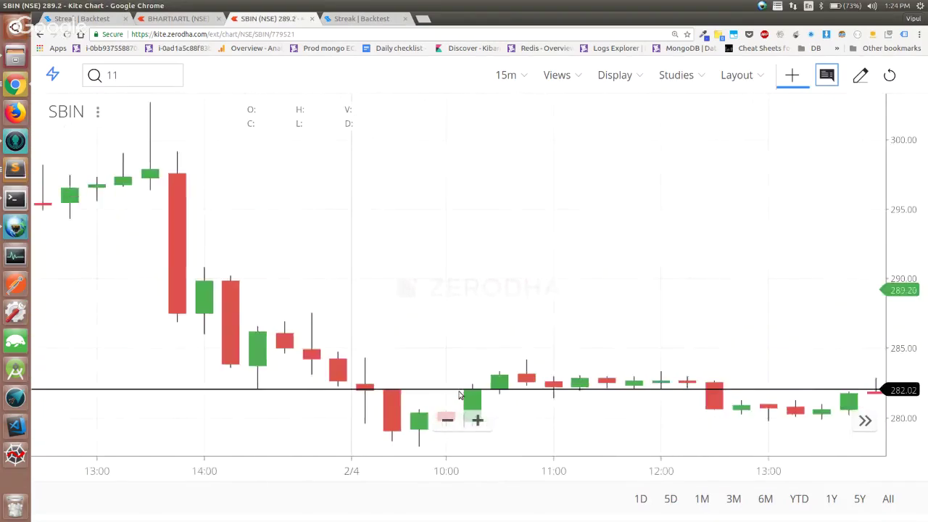
scroll(458, 396, up, 3)
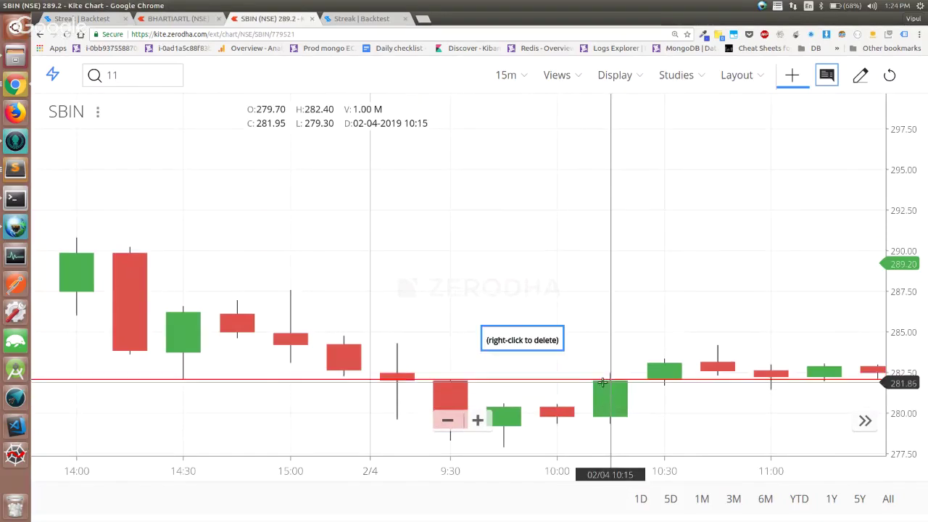
drag(605, 375, 607, 380)
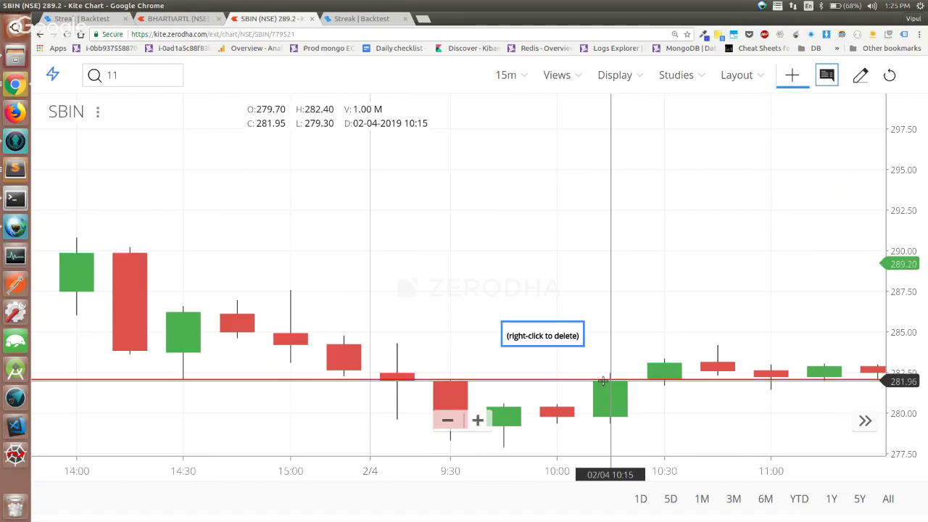
Step: Add the ADX/DMS study to the SBIN chart with period 14 and smoothing period 14
click(701, 77)
click(707, 115)
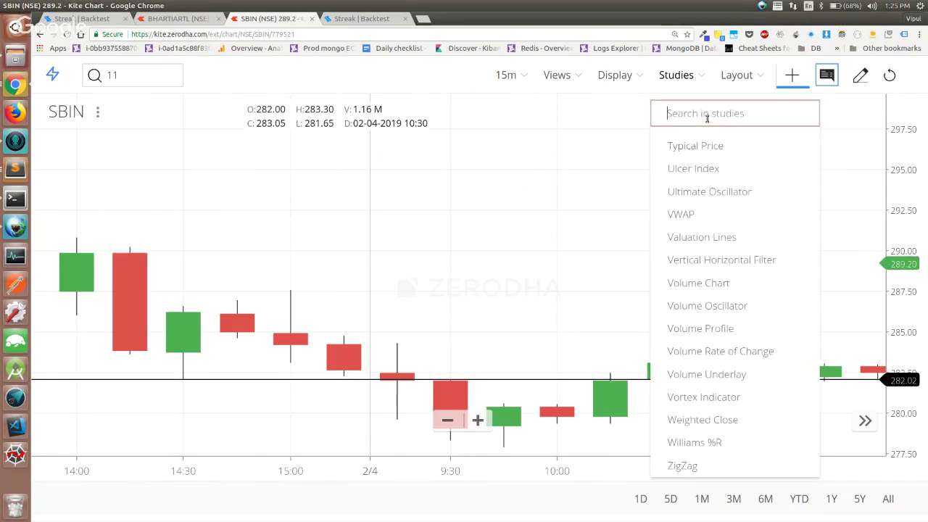
text(s)
key(BackSpace)
text(st)
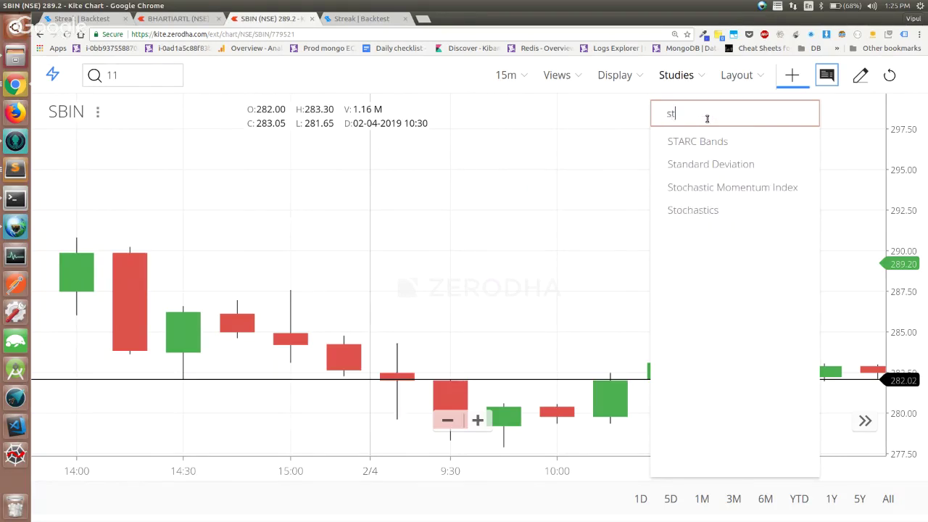
key(BackSpace)
key(BackSpace)
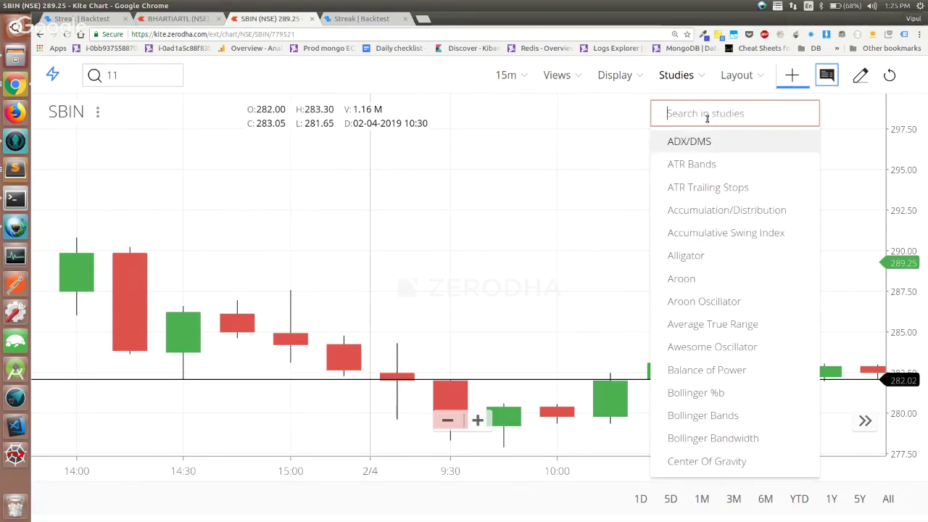
key(Return)
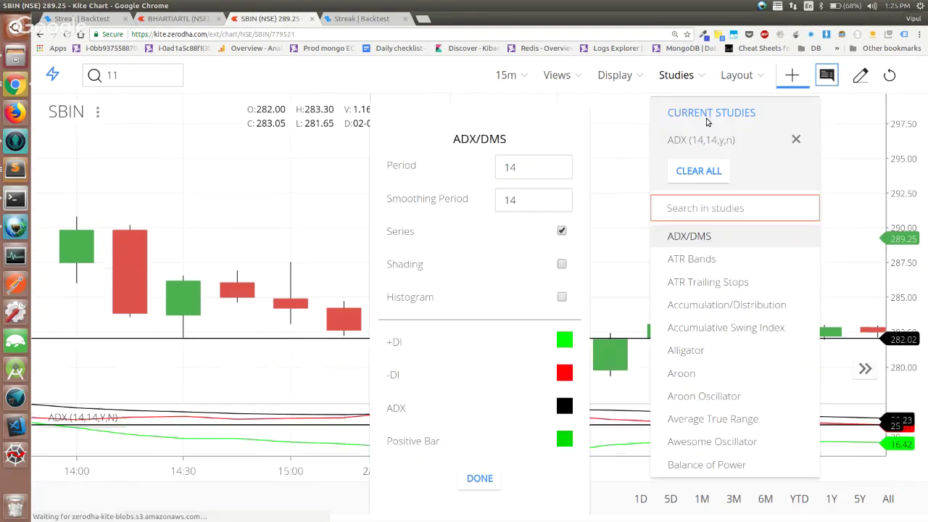
click(478, 478)
click(554, 214)
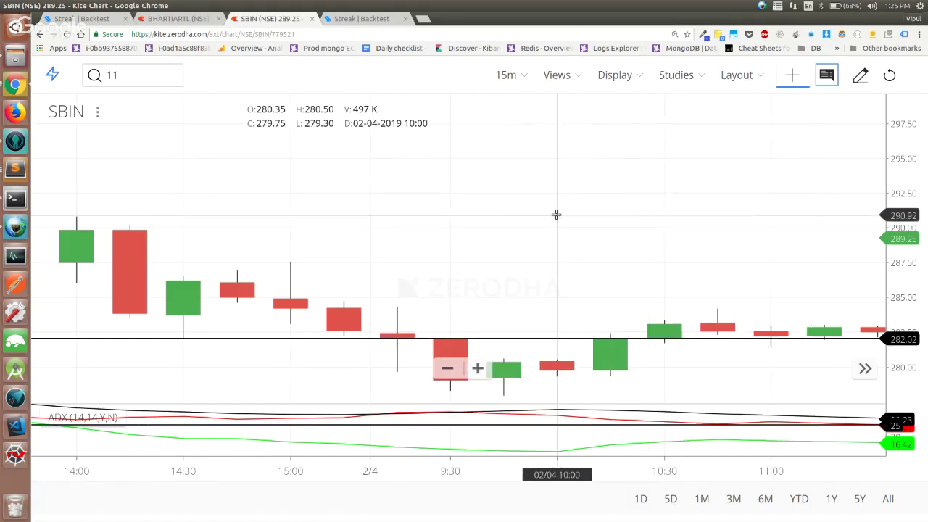
Step: Enlarge the ADX pane below the SBIN candles and follow the +DI line across 4 to 6 February
scroll(556, 214, down, 2)
scroll(556, 215, down, 1)
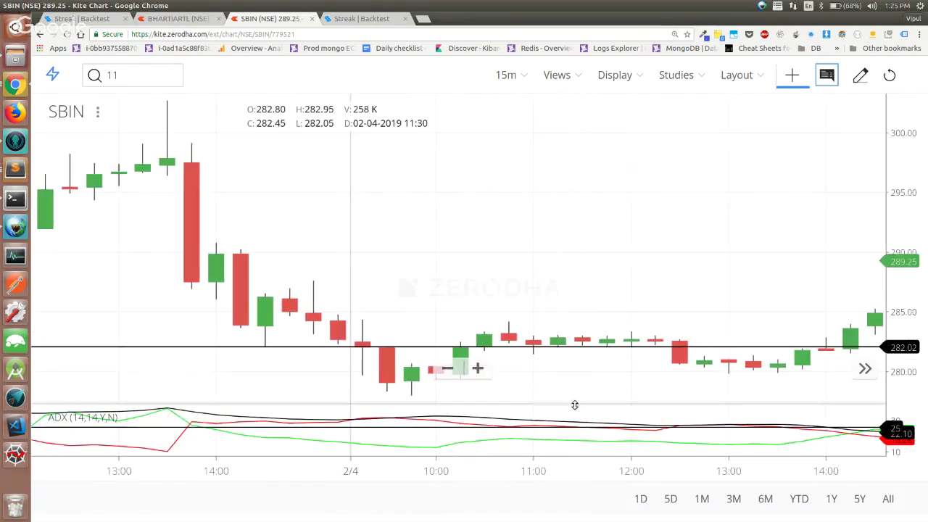
drag(575, 405, 627, 269)
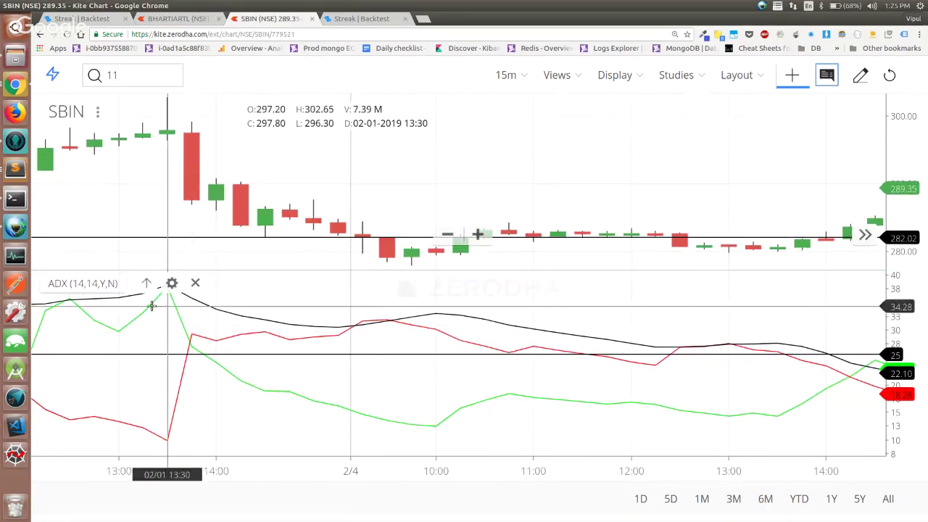
scroll(492, 406, right, 10)
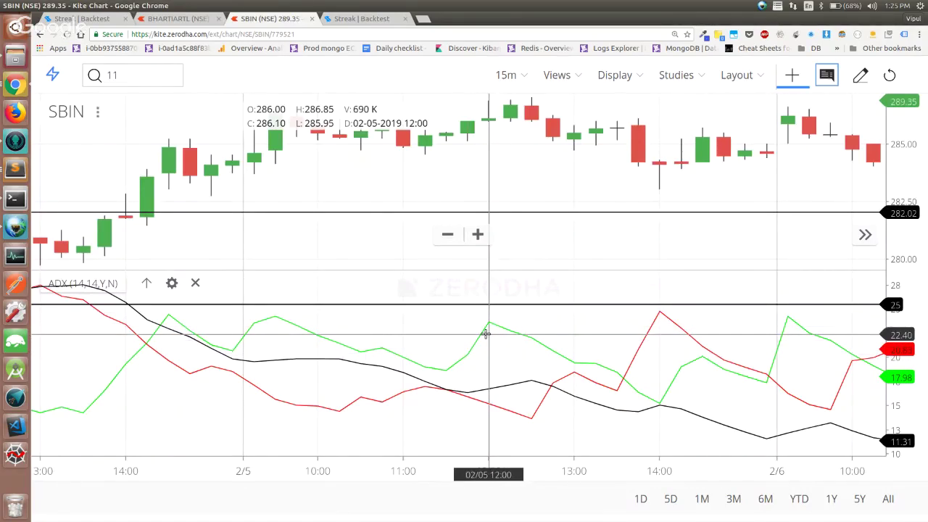
Step: Glance at the sample strat 3 backtest and return to the SBIN chart to compare +DI with the 25 level over several days
key(ctrl+1)
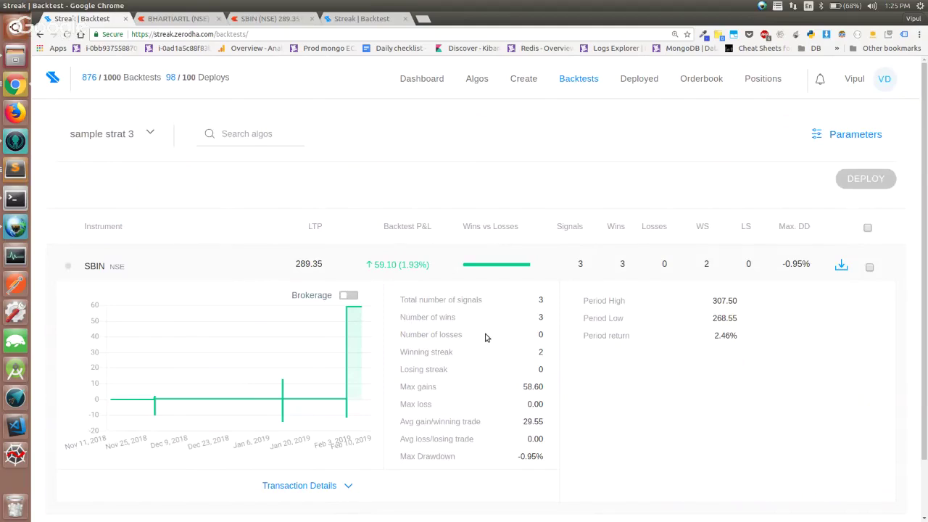
key(ctrl+3)
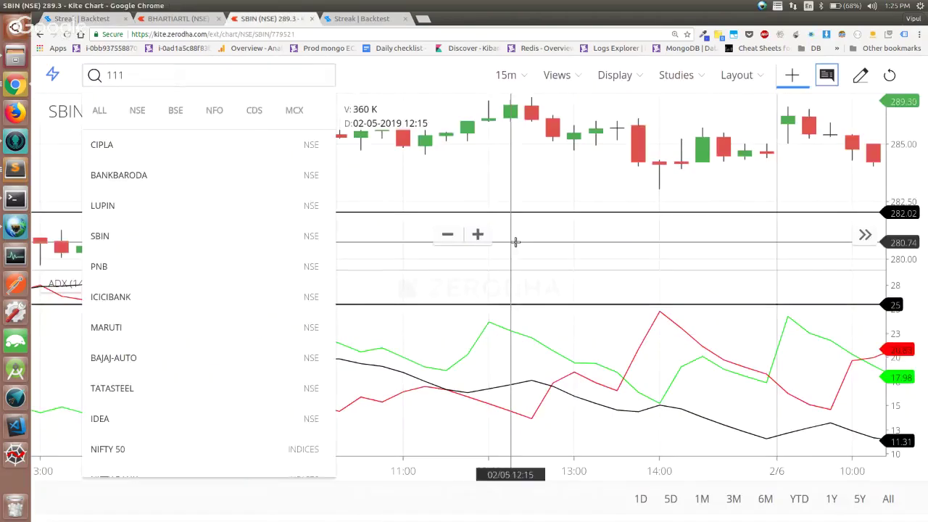
click(515, 241)
scroll(515, 242, down, 5)
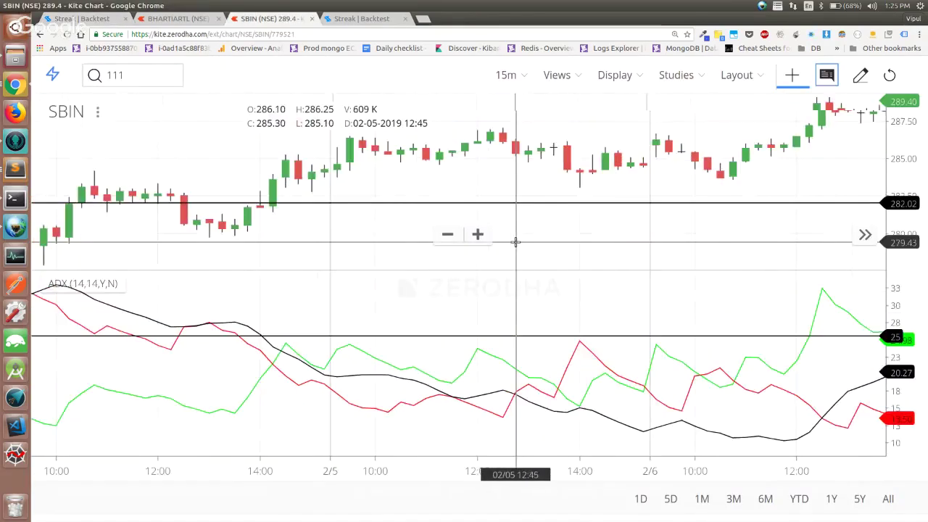
scroll(514, 241, down, 1)
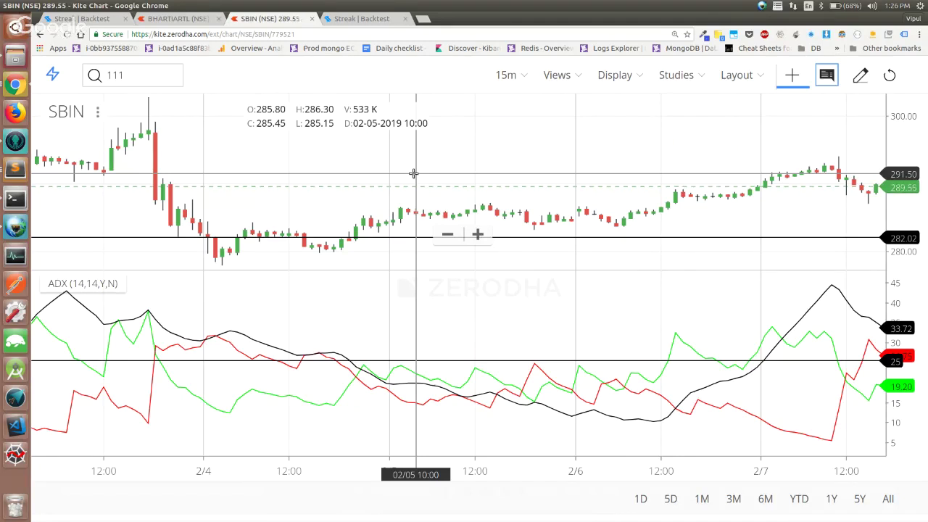
Step: Switch to the sample strat 3 backtest in Streak and review its parameters and the SBIN result summary
key(ctrl+1)
key(ctrl+3)
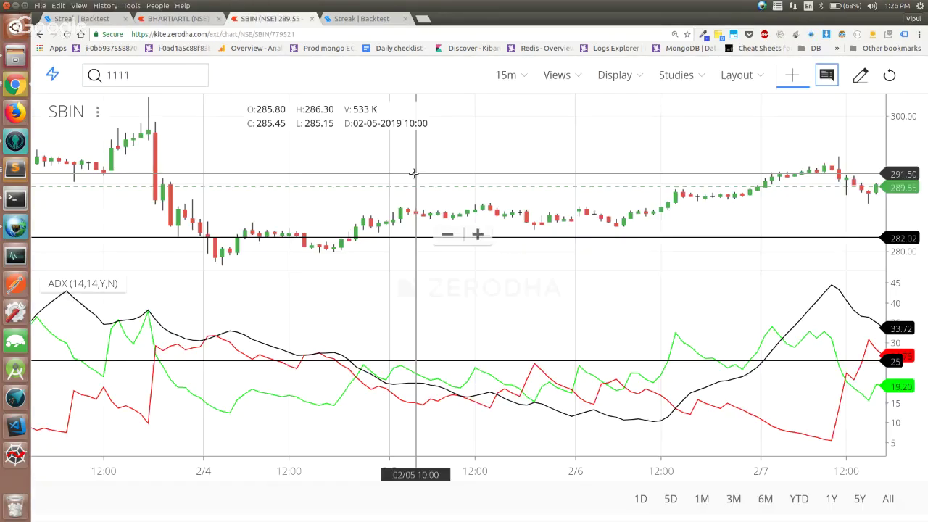
key(ctrl+1)
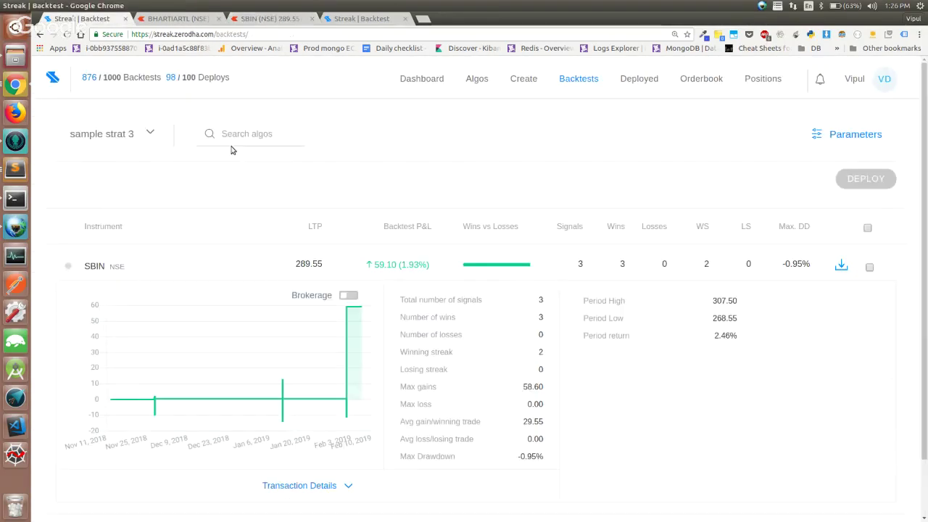
click(845, 129)
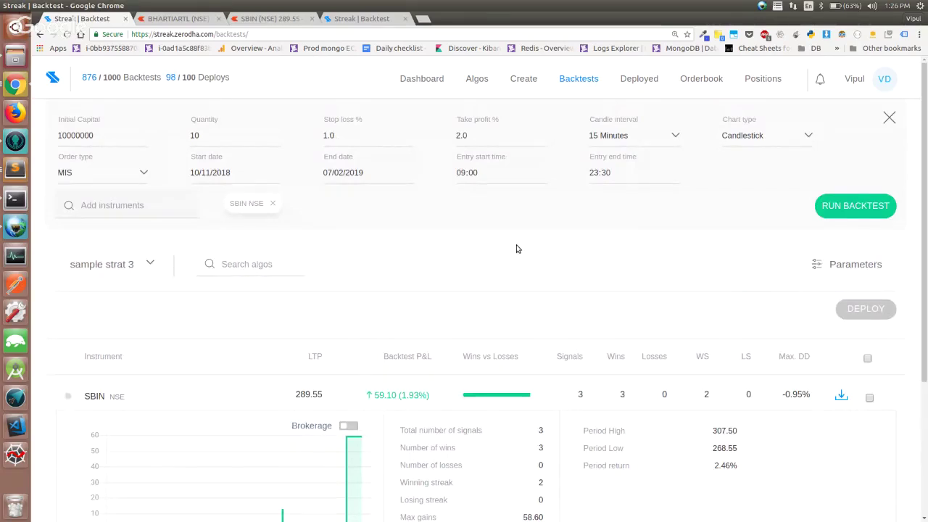
click(843, 269)
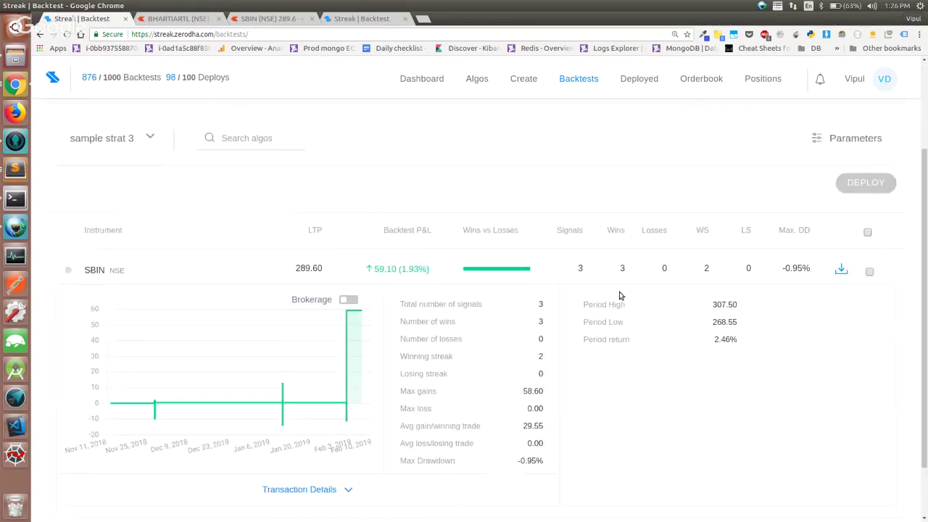
Step: Return to the SBIN chart in Kite and examine the candles and ADX lines over a wider period, 18 January to 7 February
key(ctrl+3)
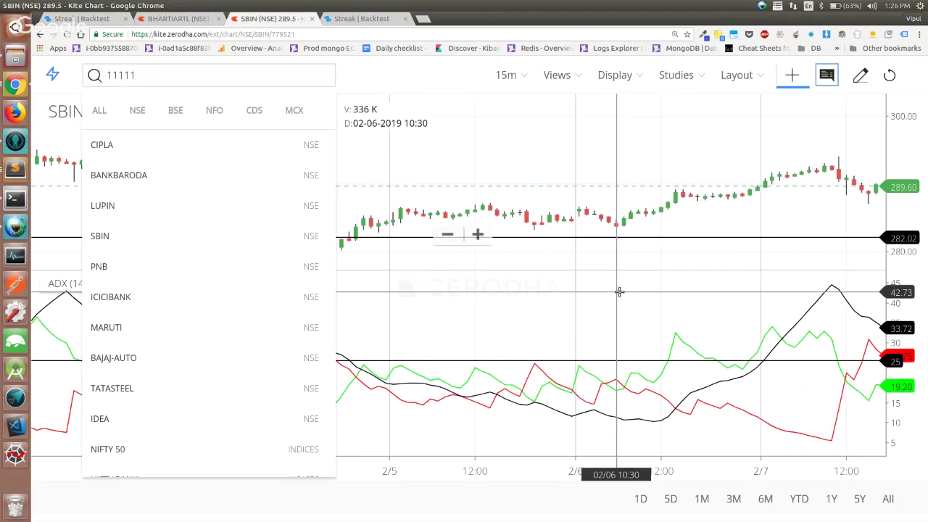
click(588, 221)
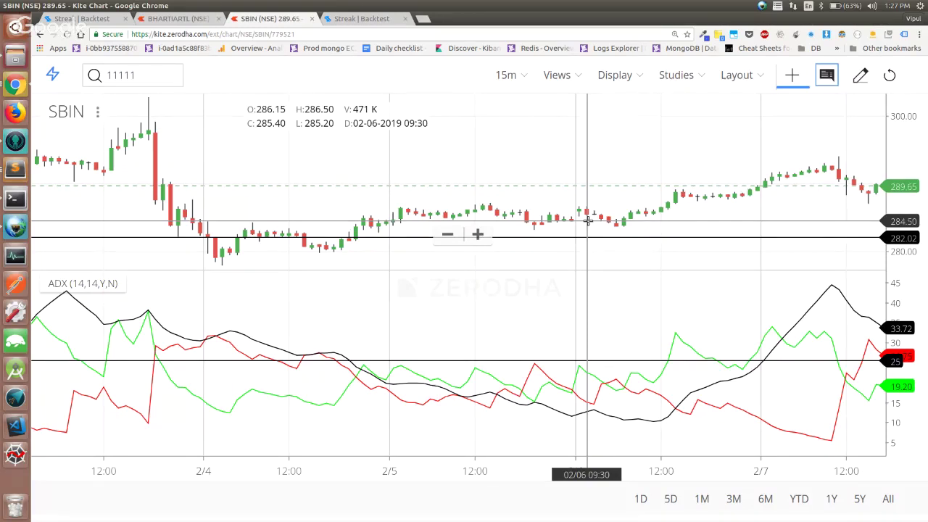
scroll(537, 172, down, 4)
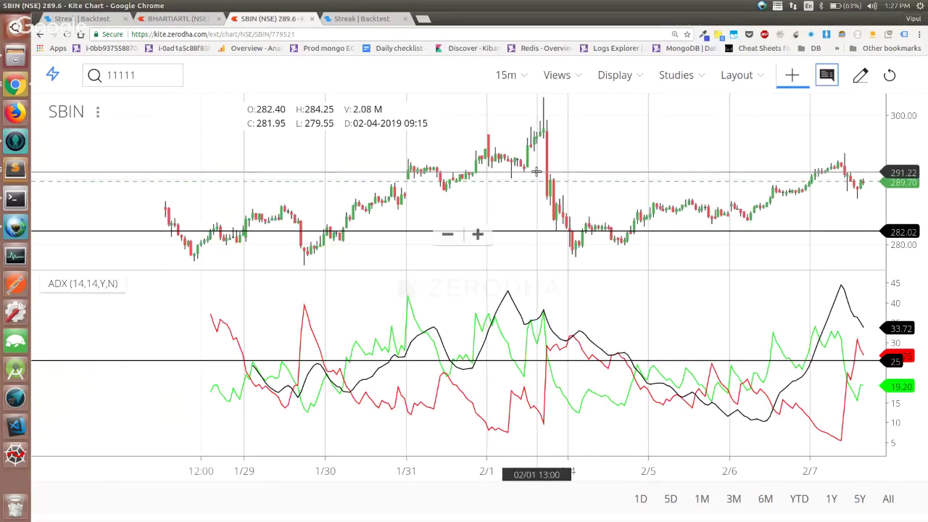
scroll(537, 172, down, 3)
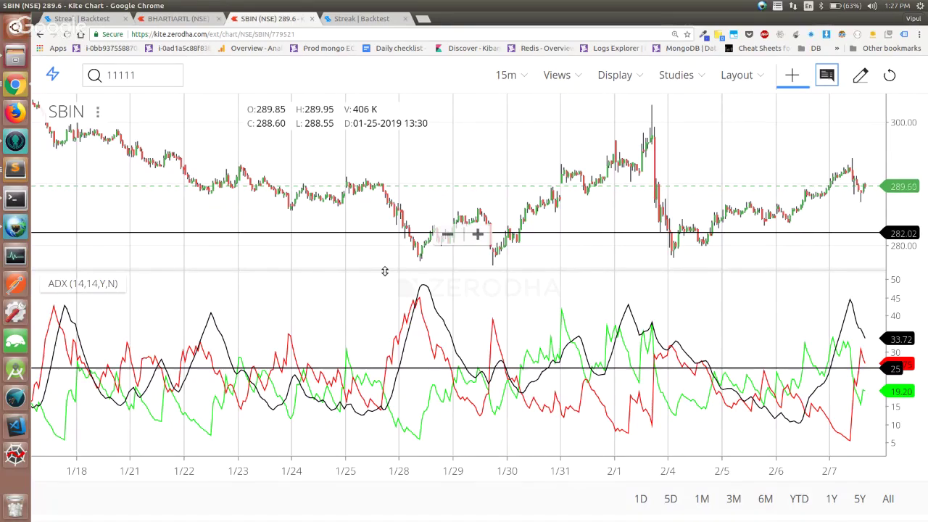
Step: Switch back to the sample strat 3 backtest and review SBIN's period return, maximum drawdown and the backtest parameters
key(ctrl+1)
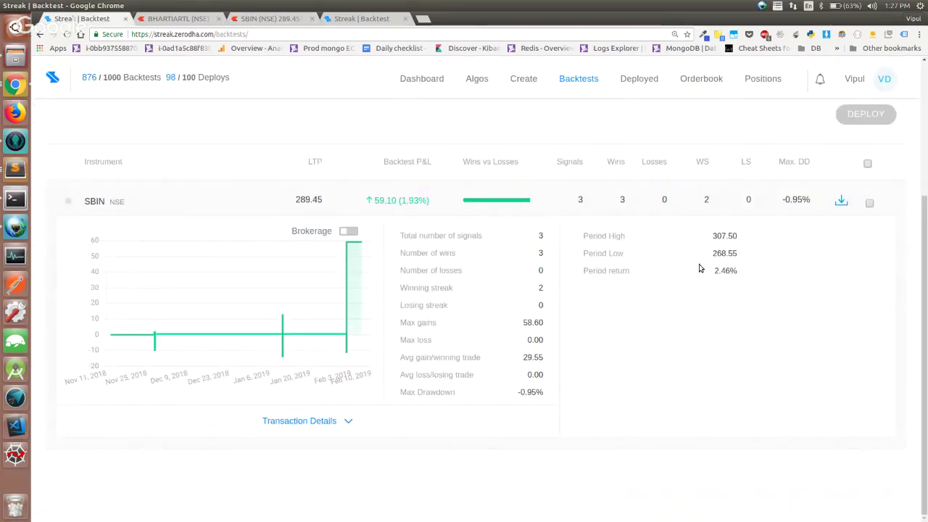
drag(705, 272, 749, 275)
drag(771, 202, 811, 203)
scroll(811, 204, up, 5)
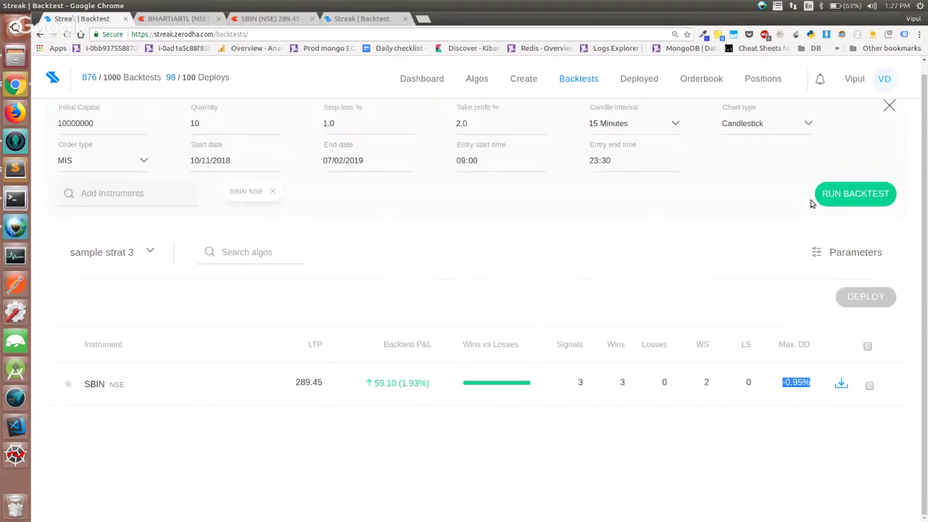
click(560, 386)
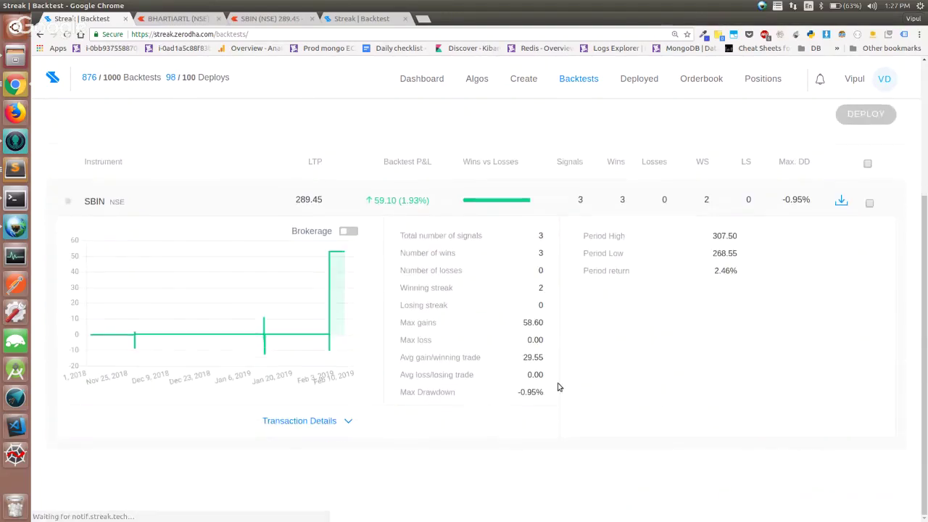
scroll(522, 399, up, 3)
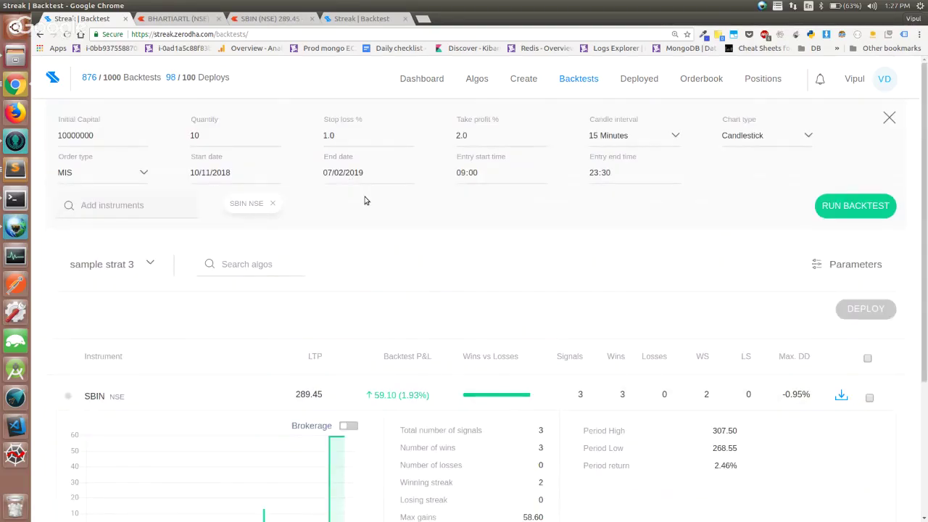
scroll(365, 200, down, 5)
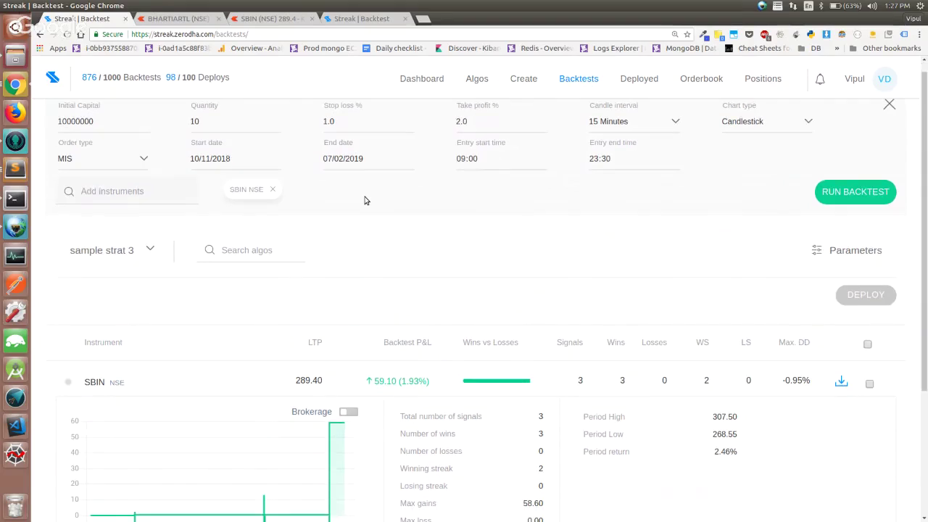
Step: Glance at the SBIN chart in Kite and switch to the Webinar 4 presentation in Google Slides for the key takeaways
key(ctrl+3)
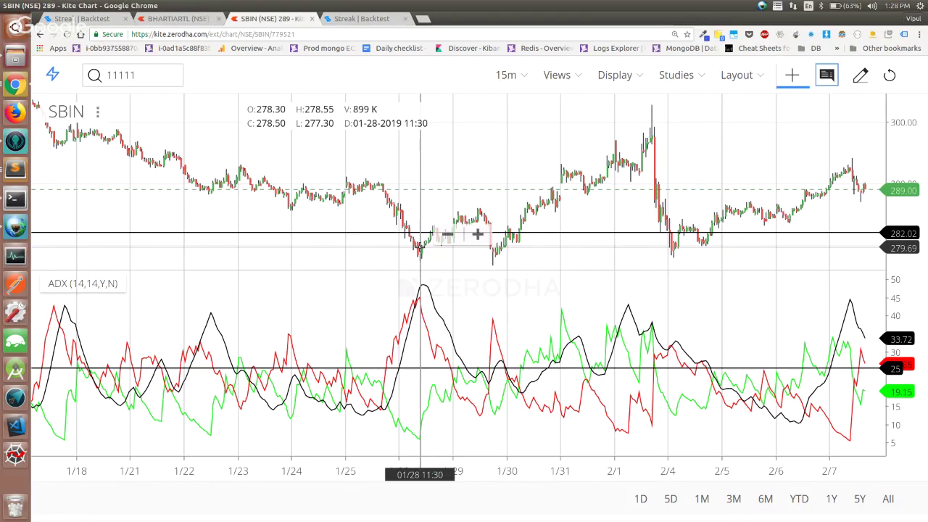
key(super+w)
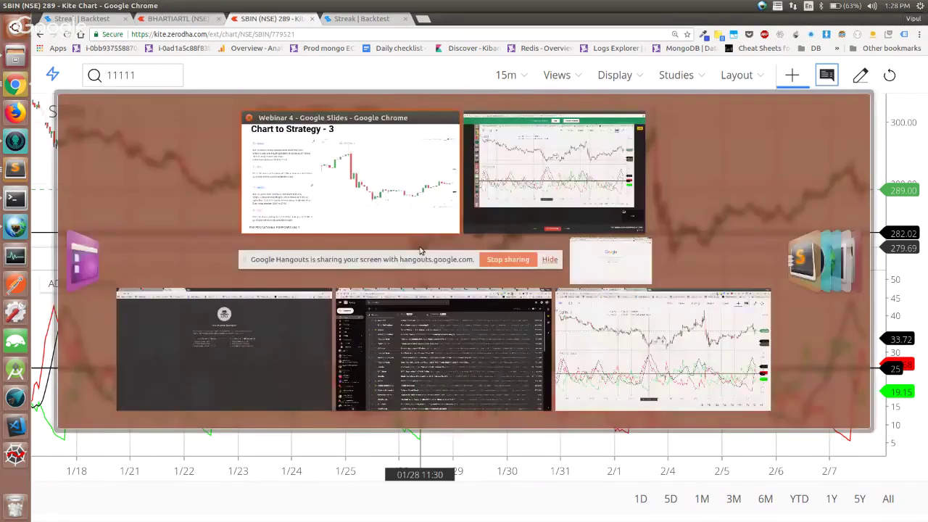
click(420, 247)
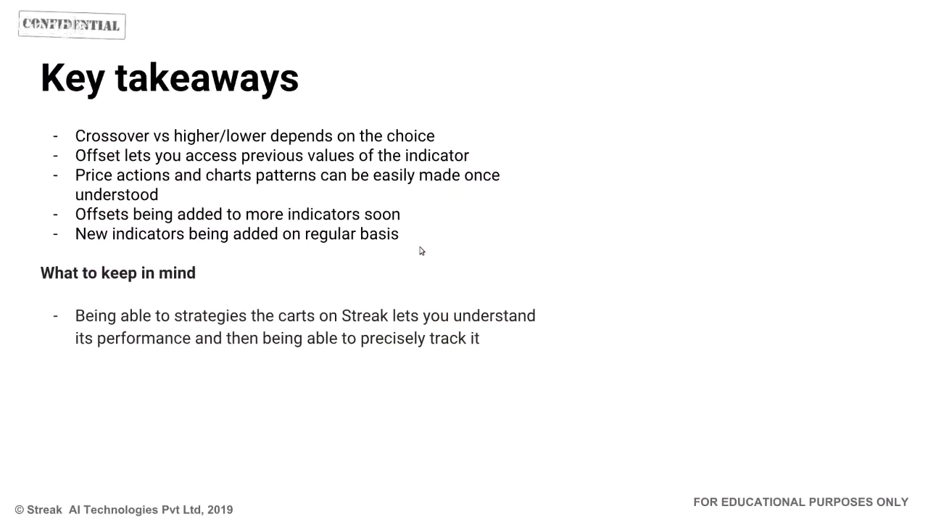